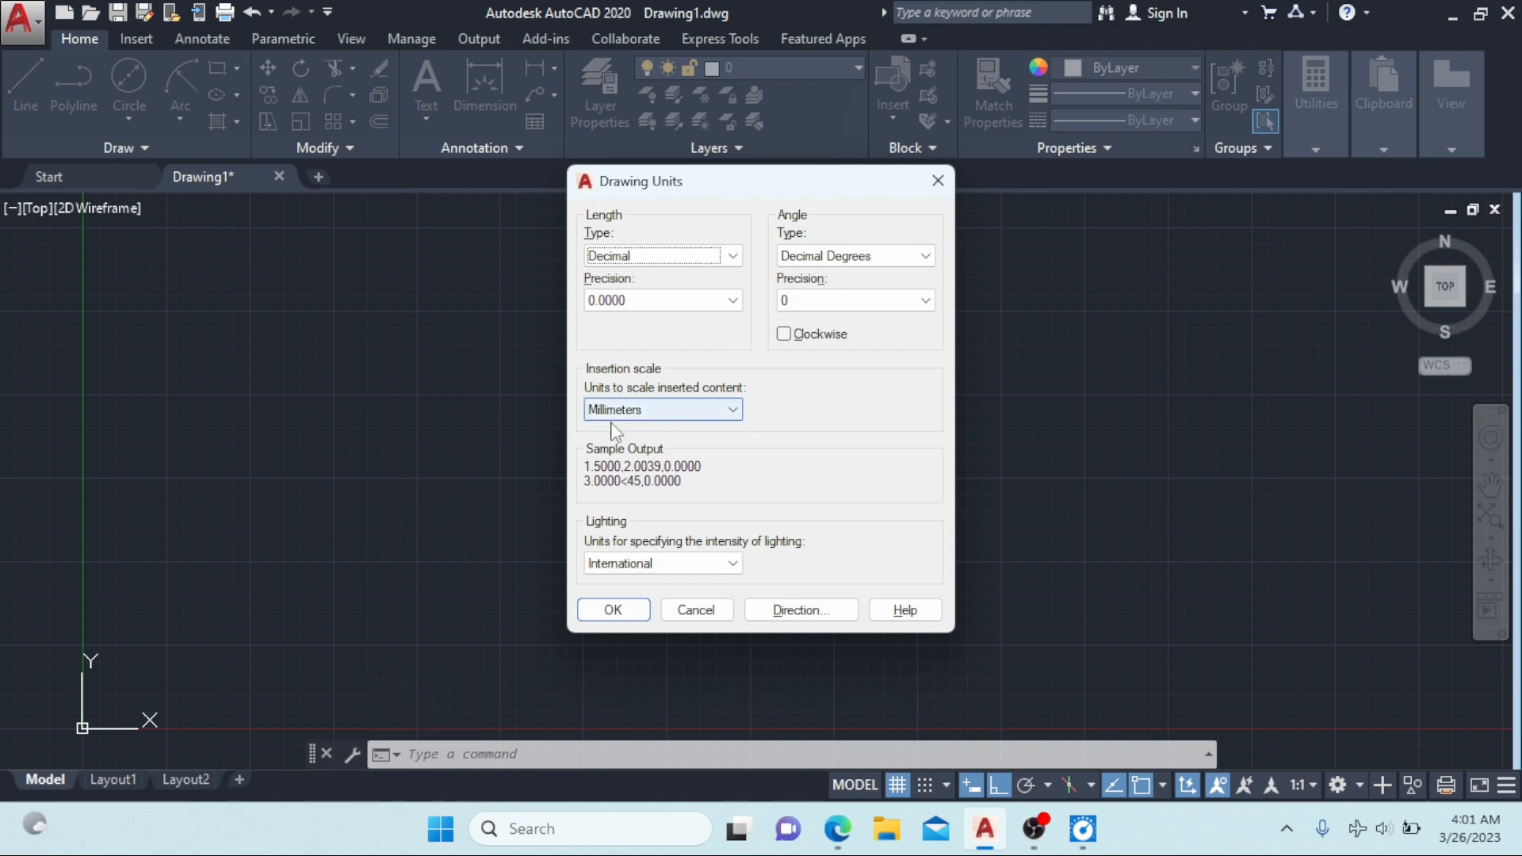
Step: Set the units for scaling inserted content to Millimeters and accept the drawing units settings
{"action": "left_click", "coordinate": [713, 410]}
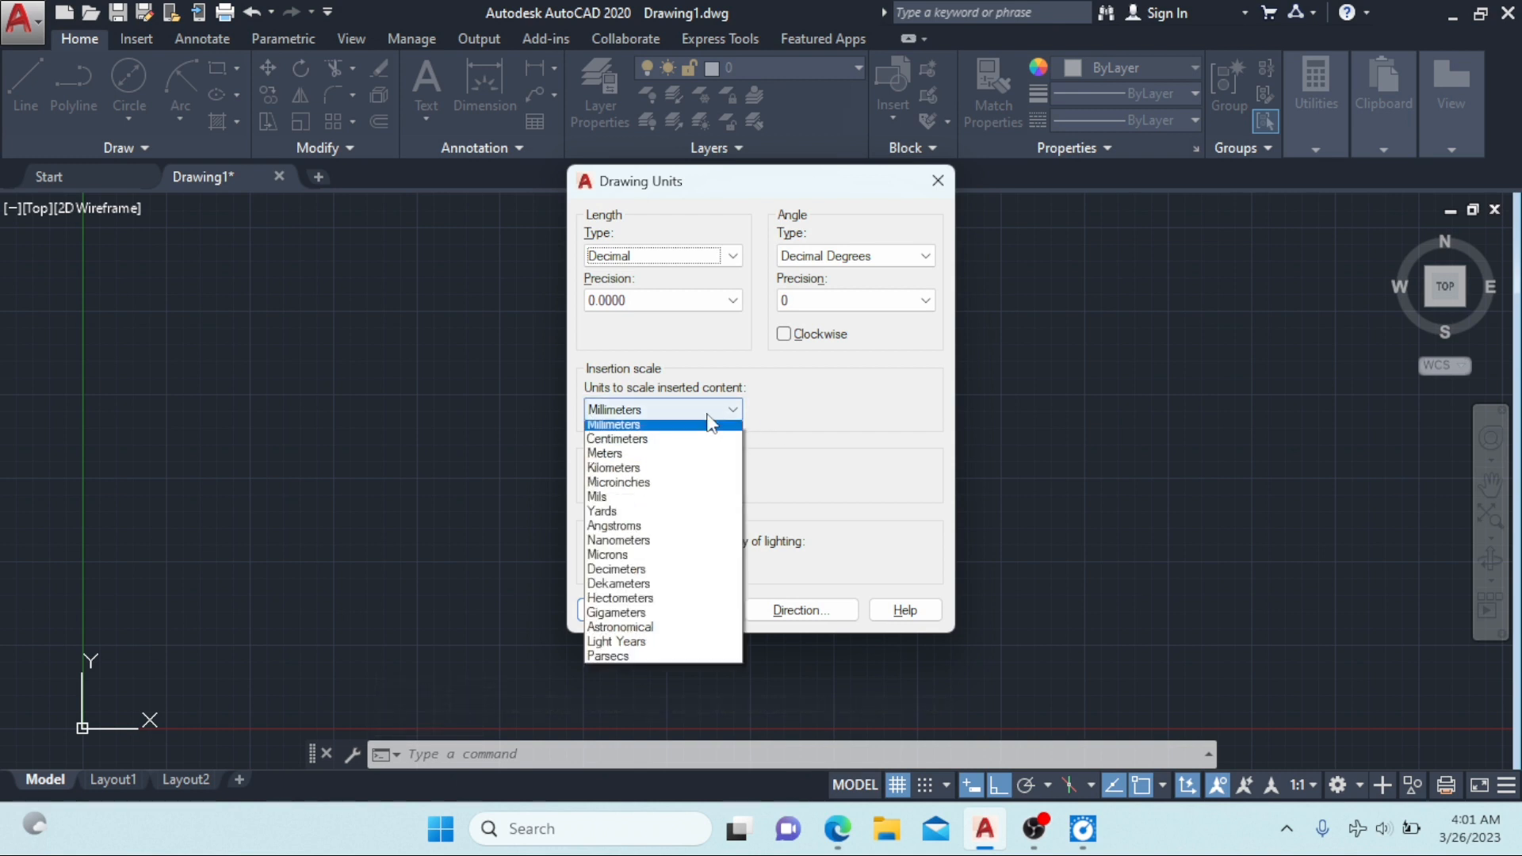
{"action": "left_click", "coordinate": [624, 504]}
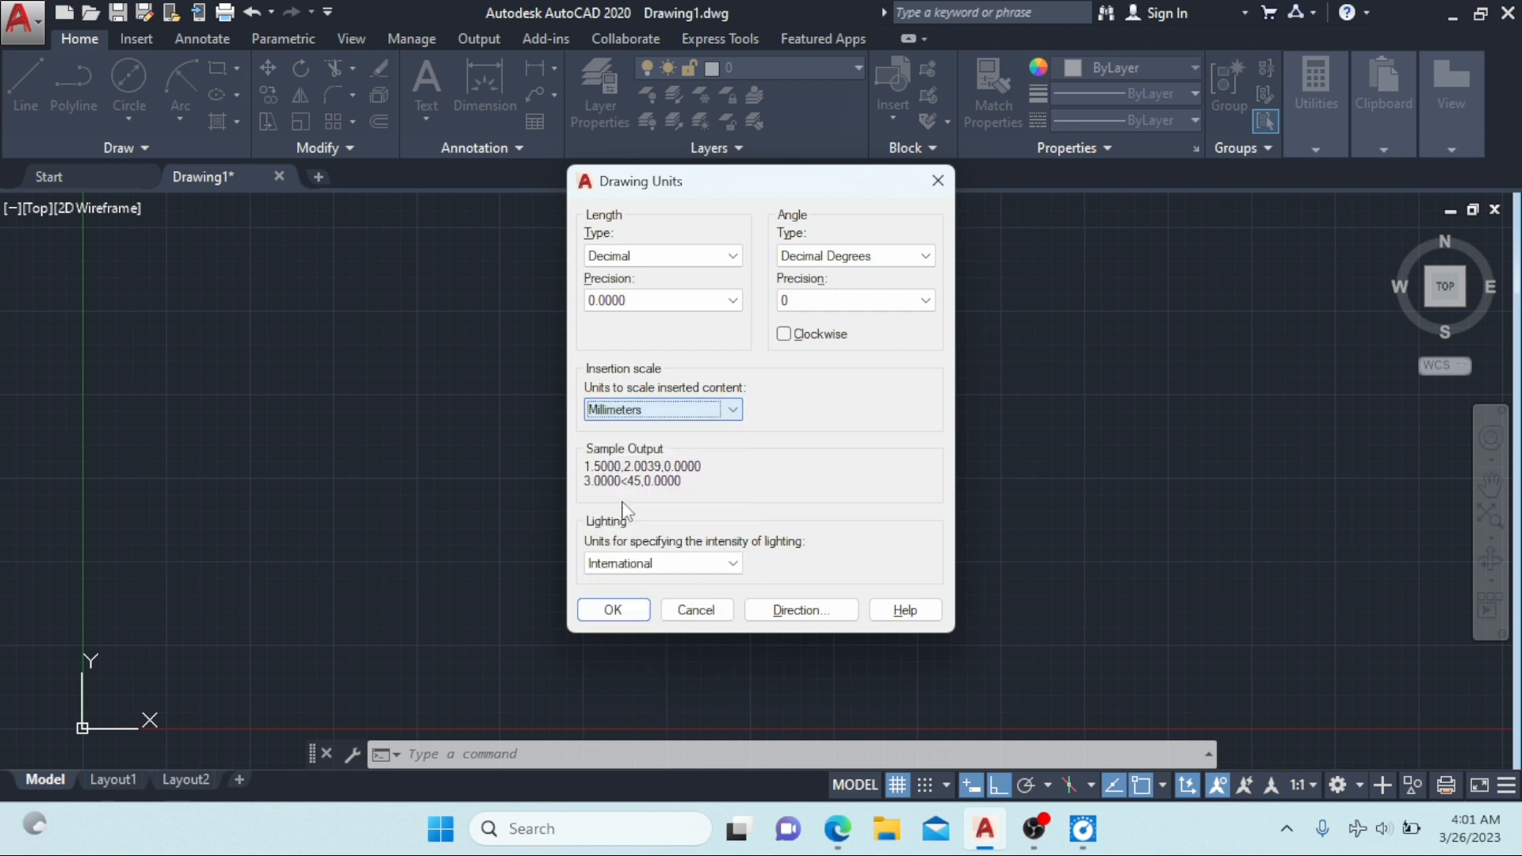
{"action": "left_click", "coordinate": [611, 612]}
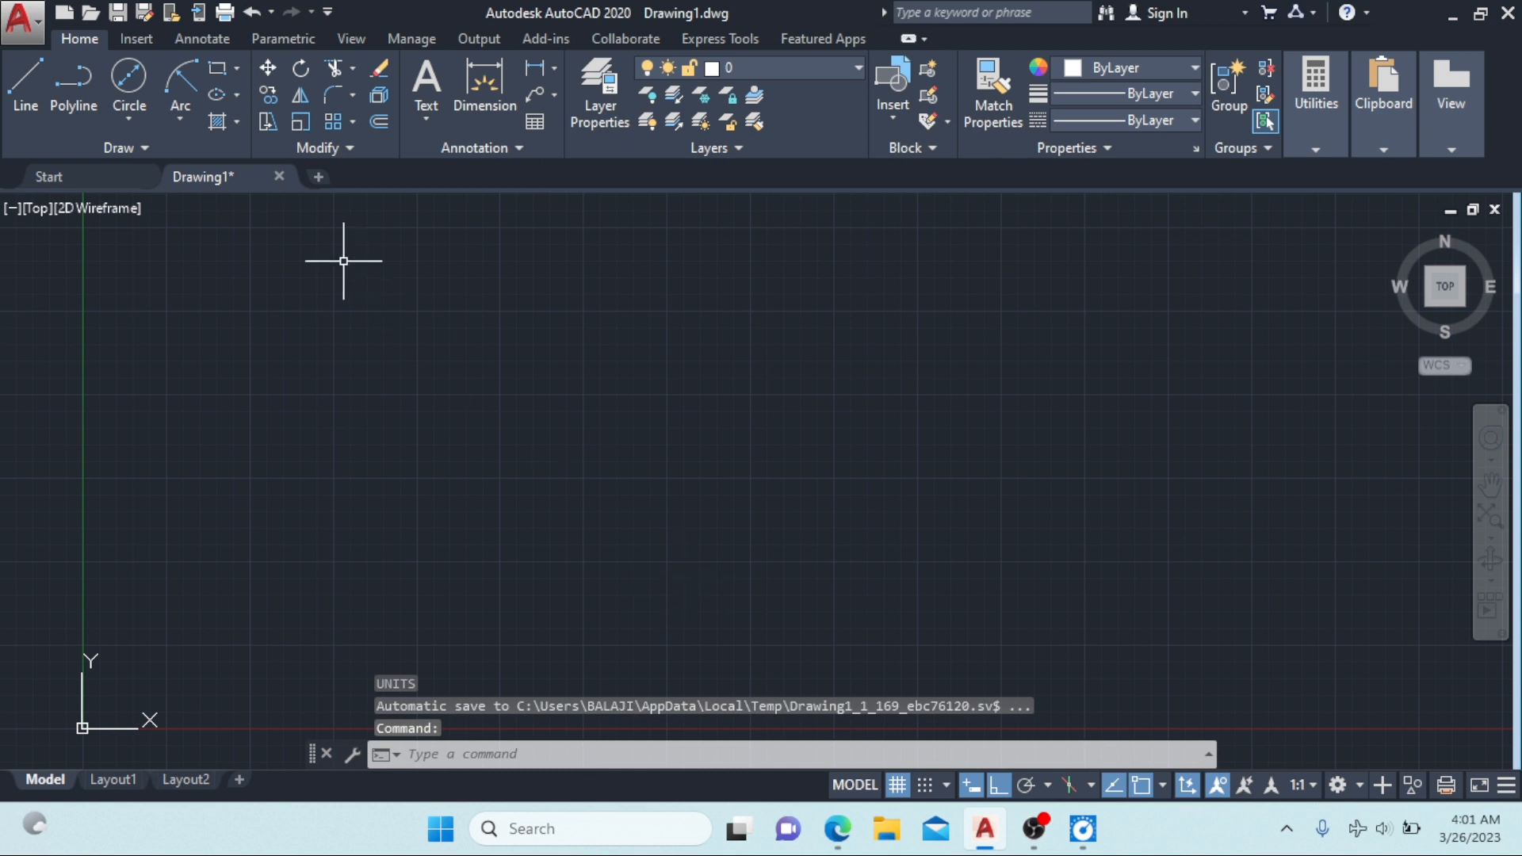
Step: Draw a circle by centre and diameter near the middle of the drawing area with a diameter of 100
{"action": "left_click", "coordinate": [139, 124]}
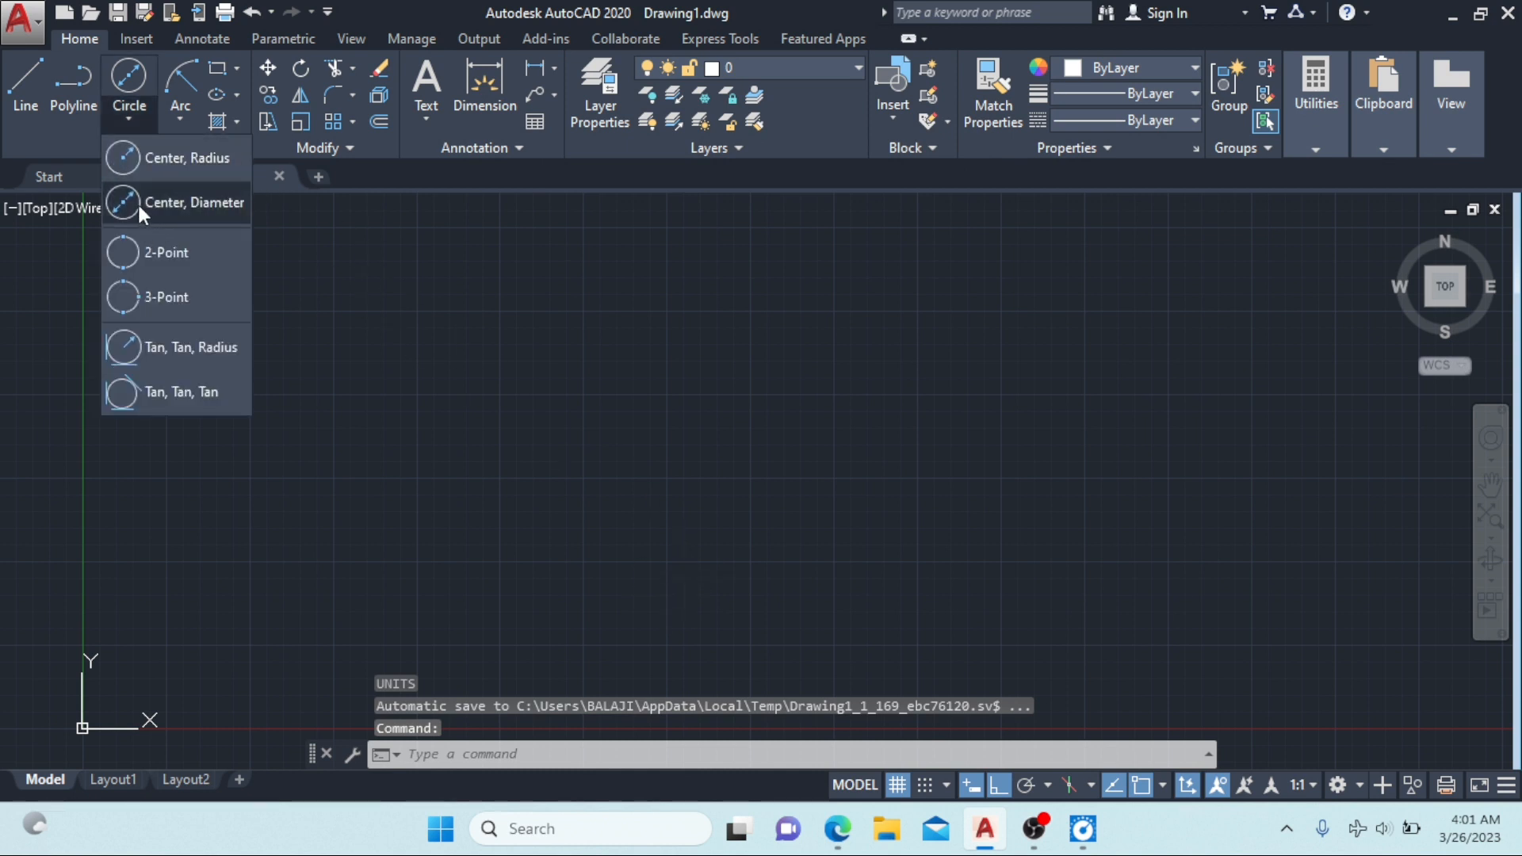
{"action": "left_click", "coordinate": [179, 203]}
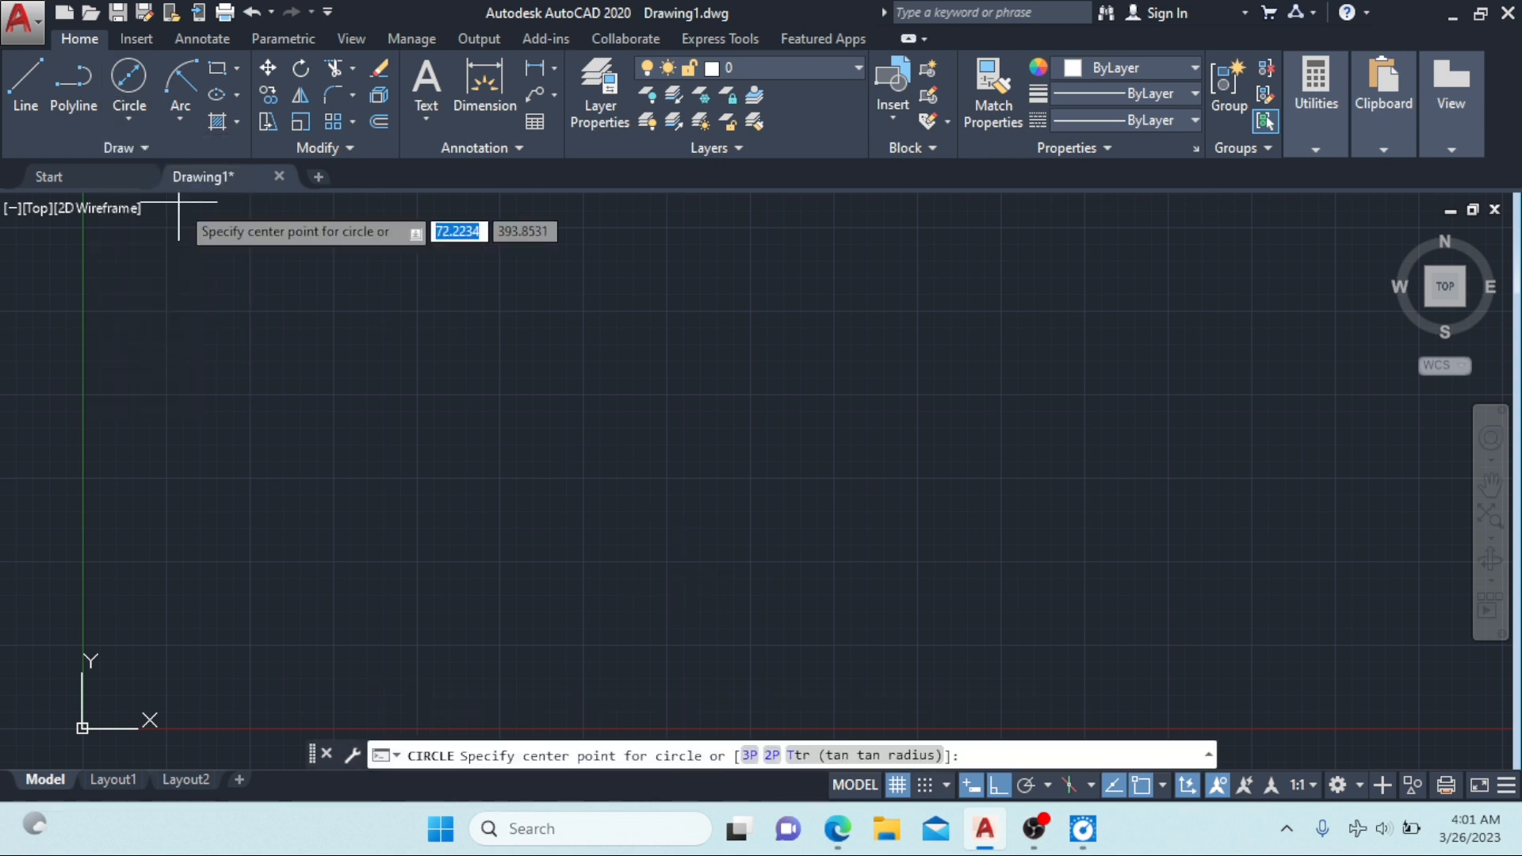
{"action": "left_click", "coordinate": [668, 469]}
{"action": "type", "text": "1"}
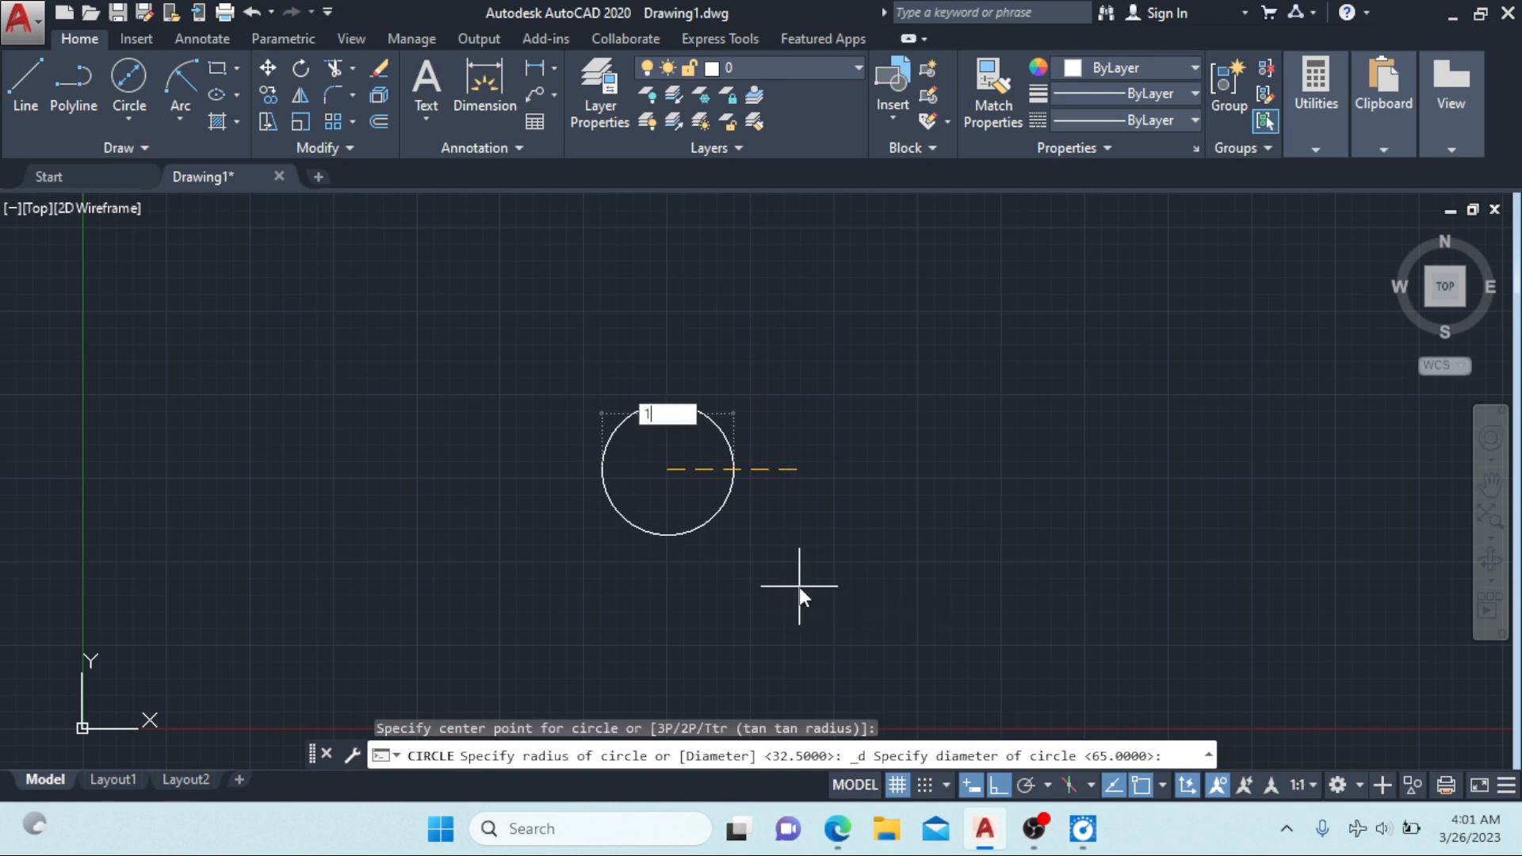
{"action": "type", "text": "00"}
{"action": "key", "text": "Return"}
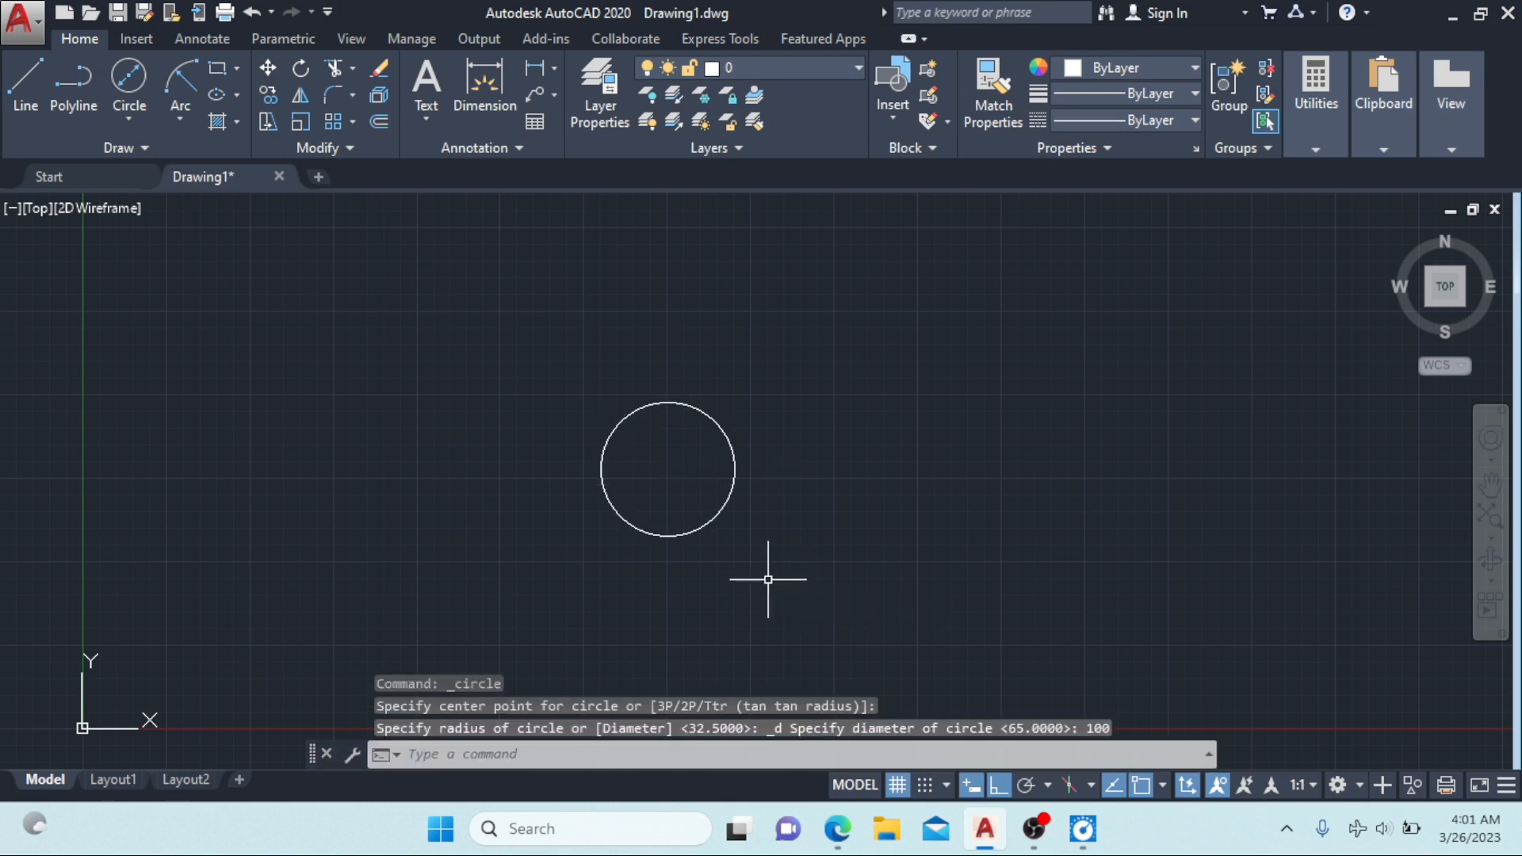
Step: Check AUTOCAD GEAR.pdf in the browser, return to AutoCAD and draw a concentric circle of diameter 80 inside the first one
{"action": "scroll", "coordinate": [685, 465], "scroll_direction": "down", "scroll_amount": 2}
{"action": "scroll", "coordinate": [690, 464], "scroll_direction": "up", "scroll_amount": 3}
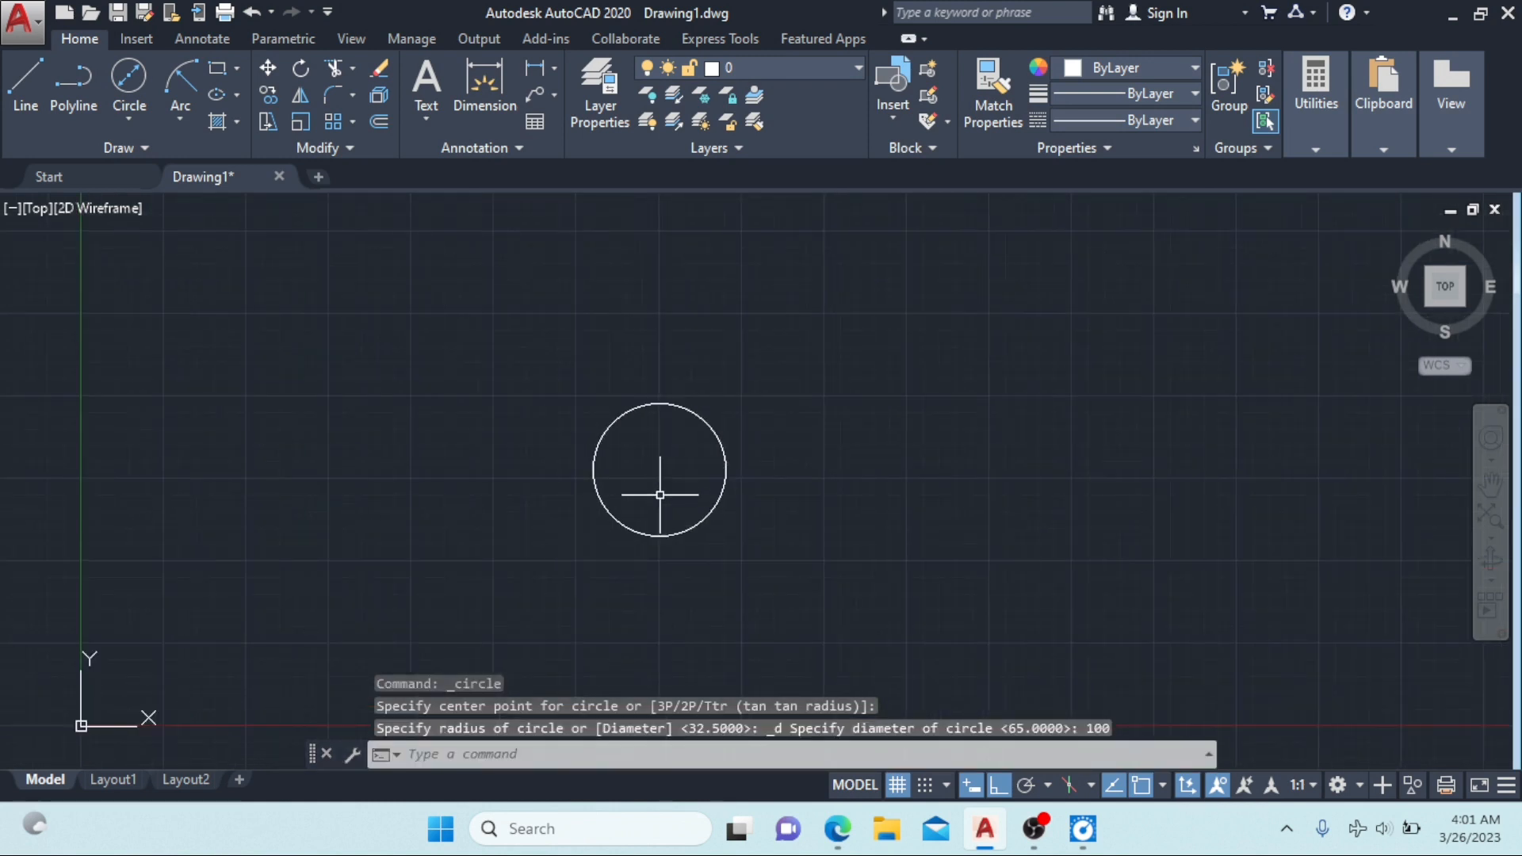
{"action": "middle_click_drag", "start_coordinate": [681, 456], "coordinate": [753, 436]}
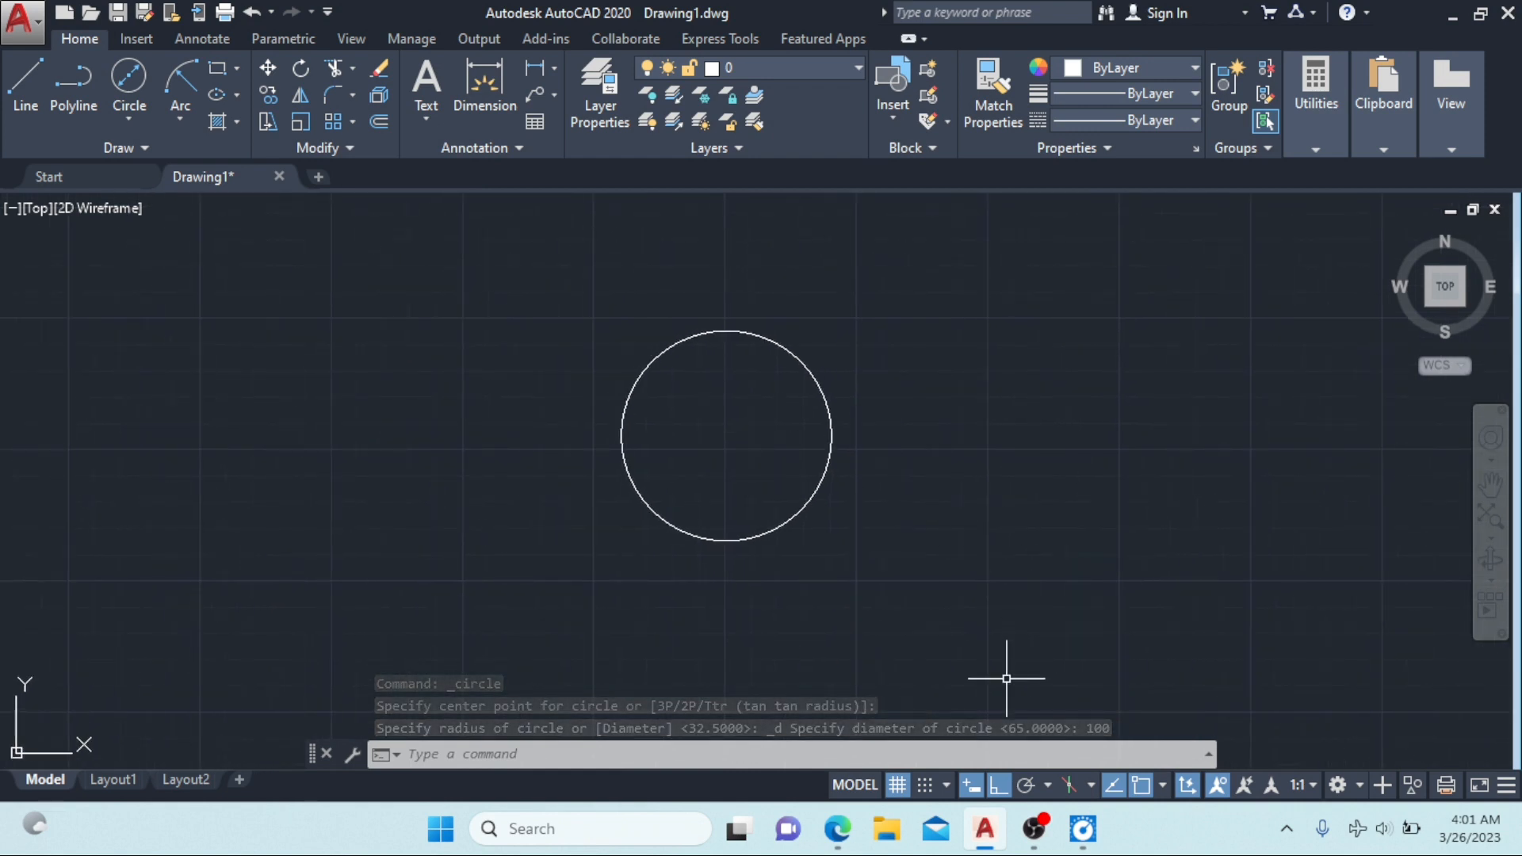
{"action": "left_click", "coordinate": [852, 833]}
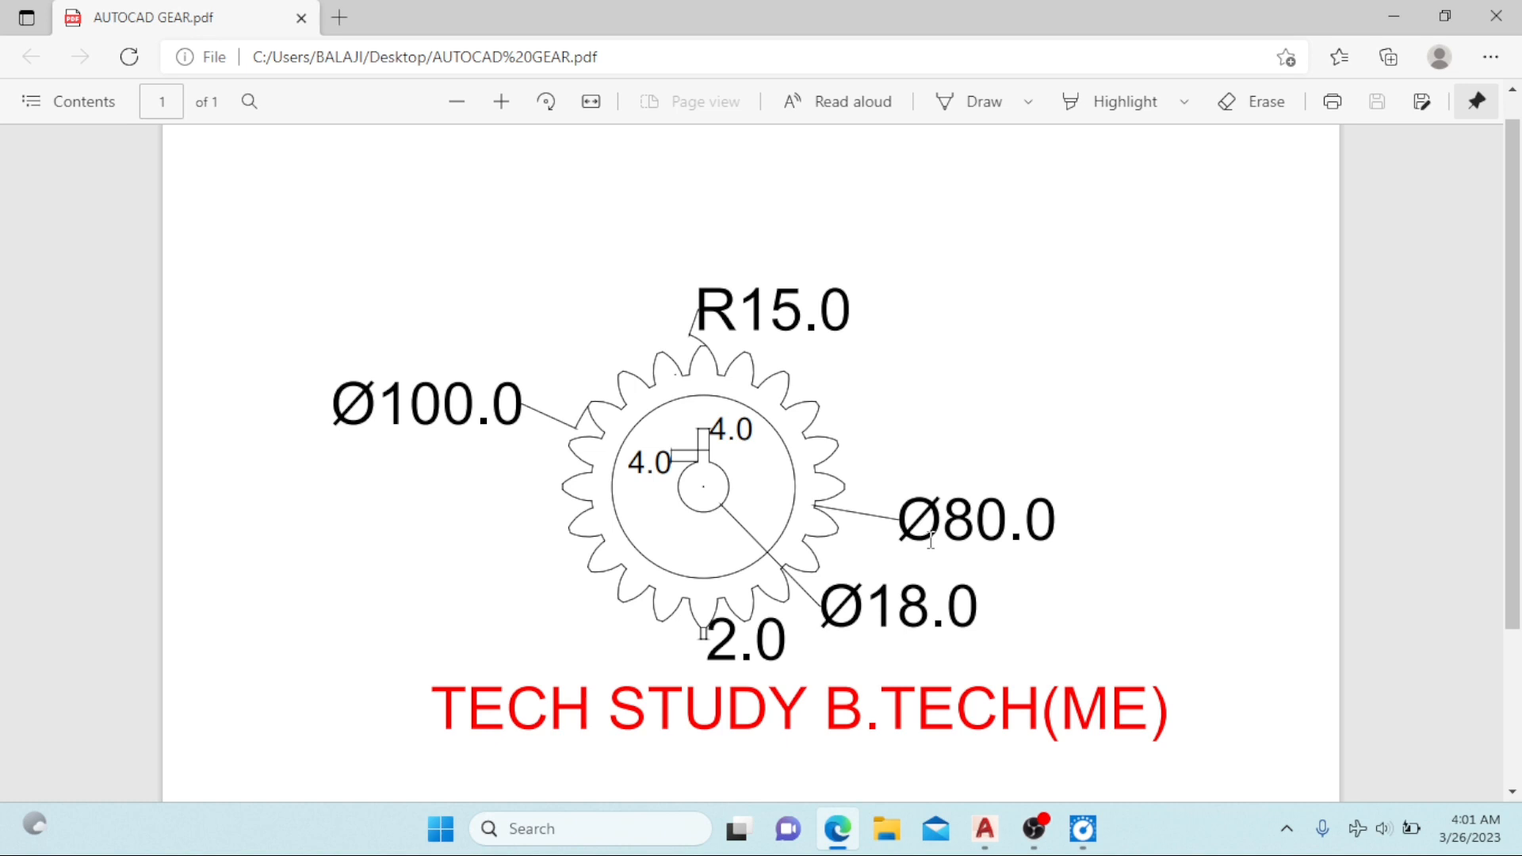
{"action": "left_click", "coordinate": [985, 830]}
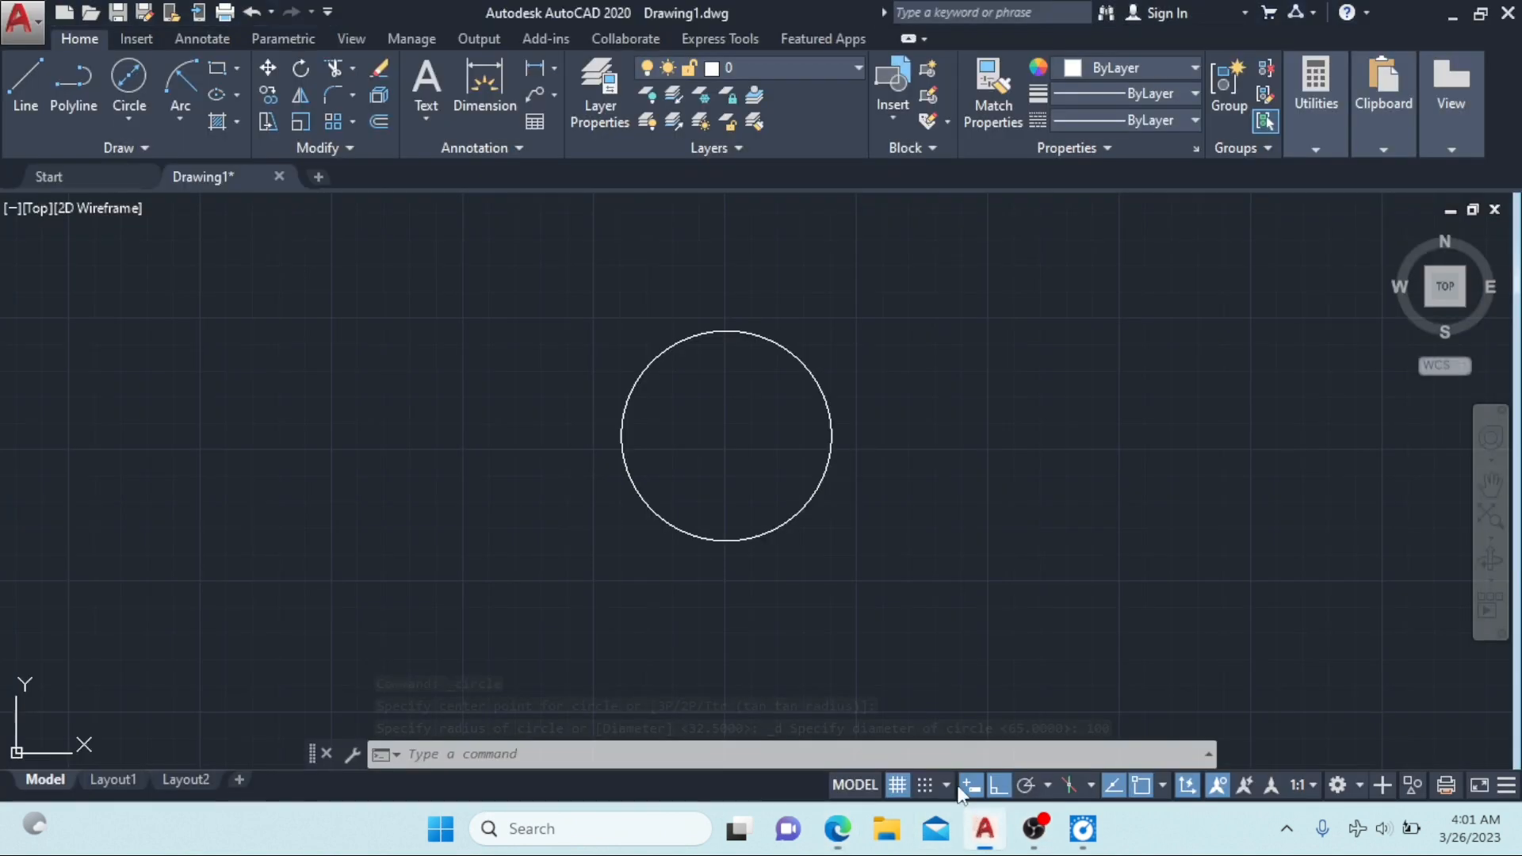
{"action": "left_click", "coordinate": [131, 77]}
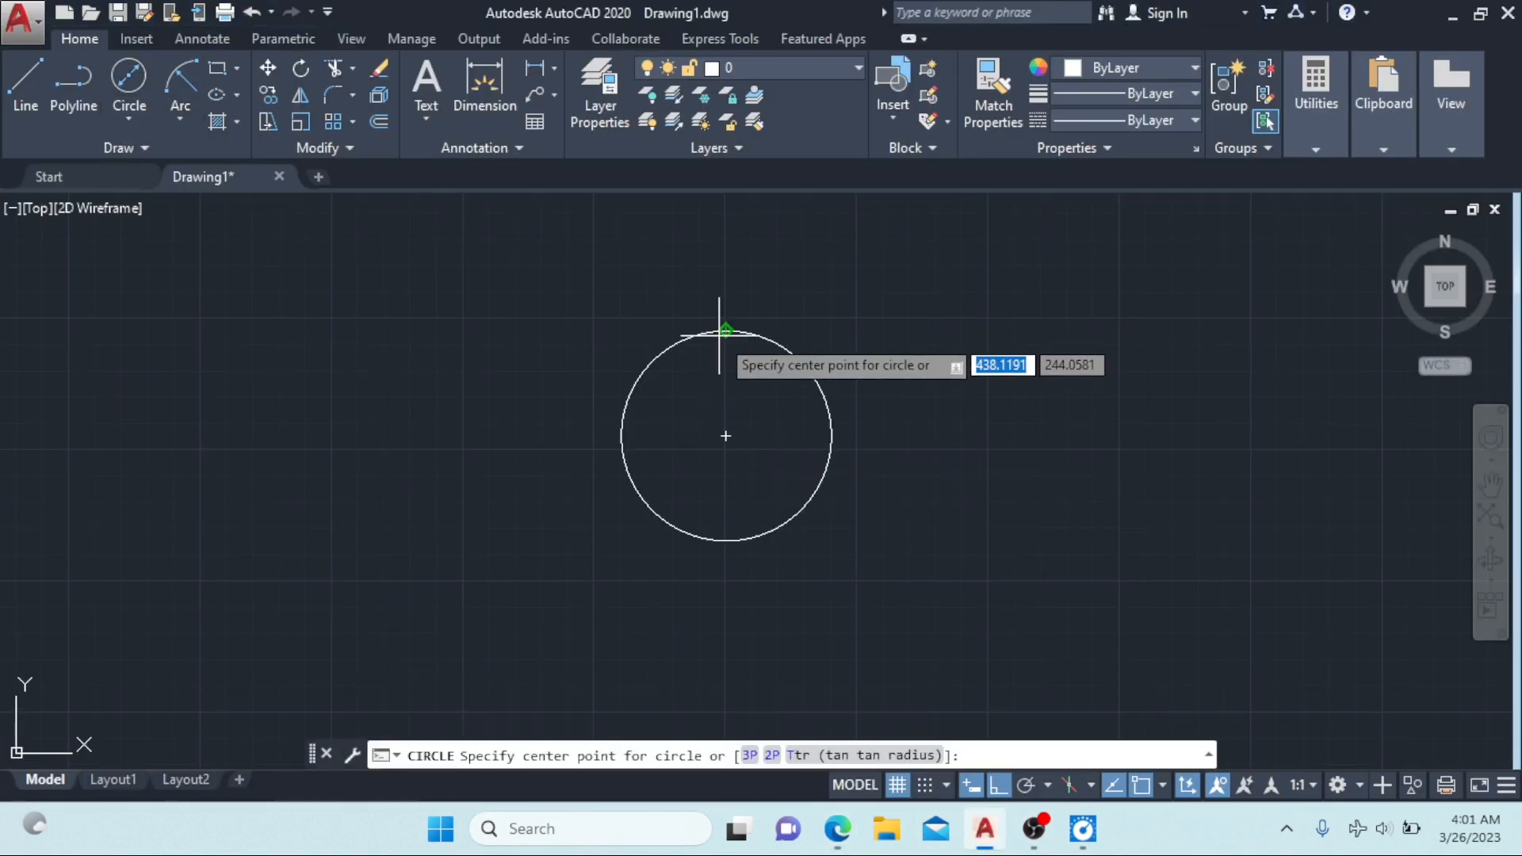
{"action": "left_click", "coordinate": [725, 436]}
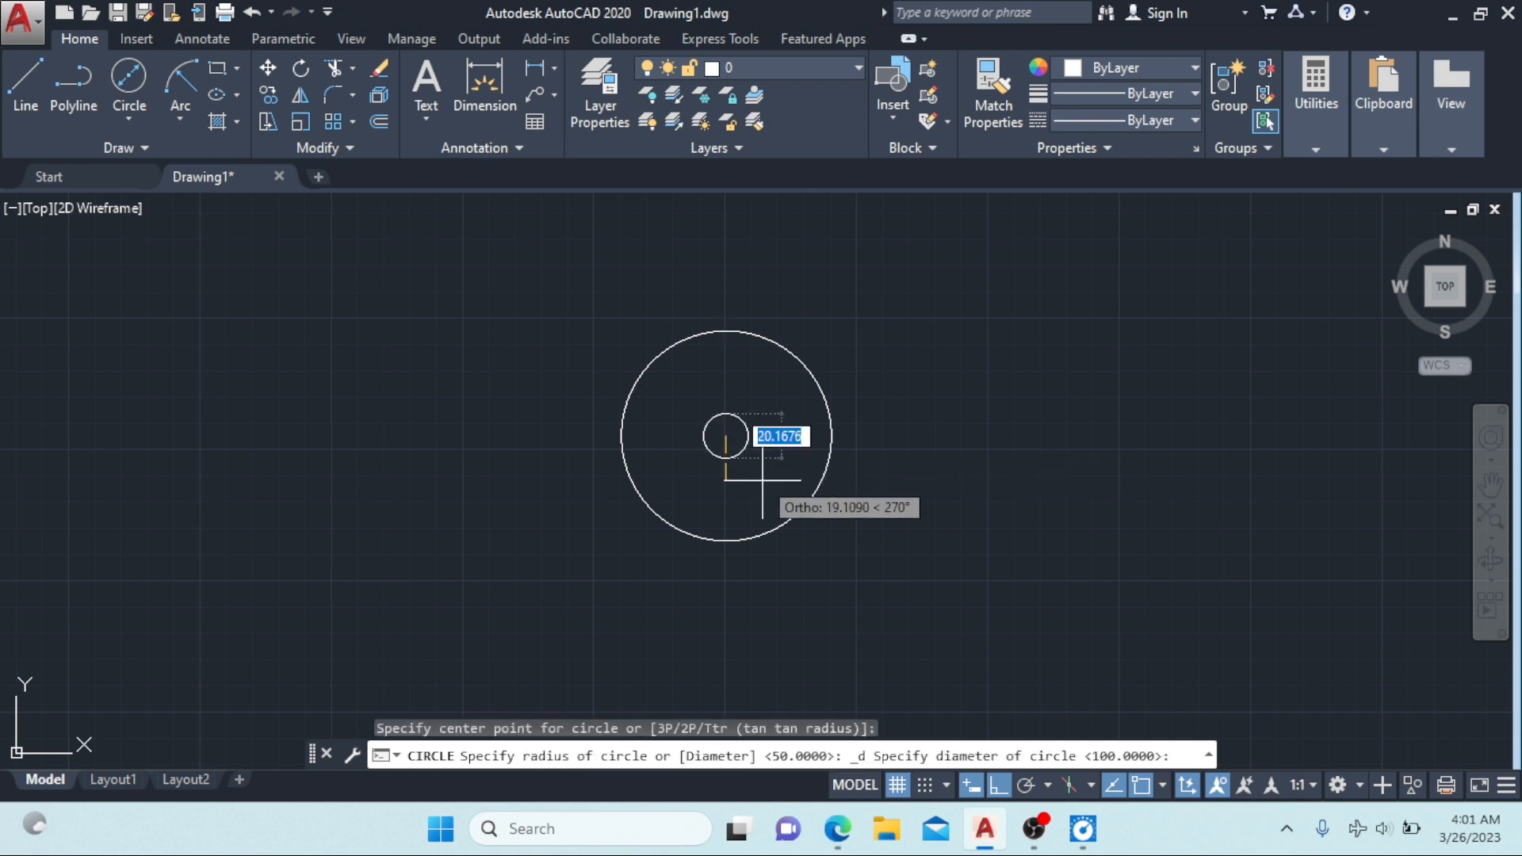
{"action": "type", "text": "80"}
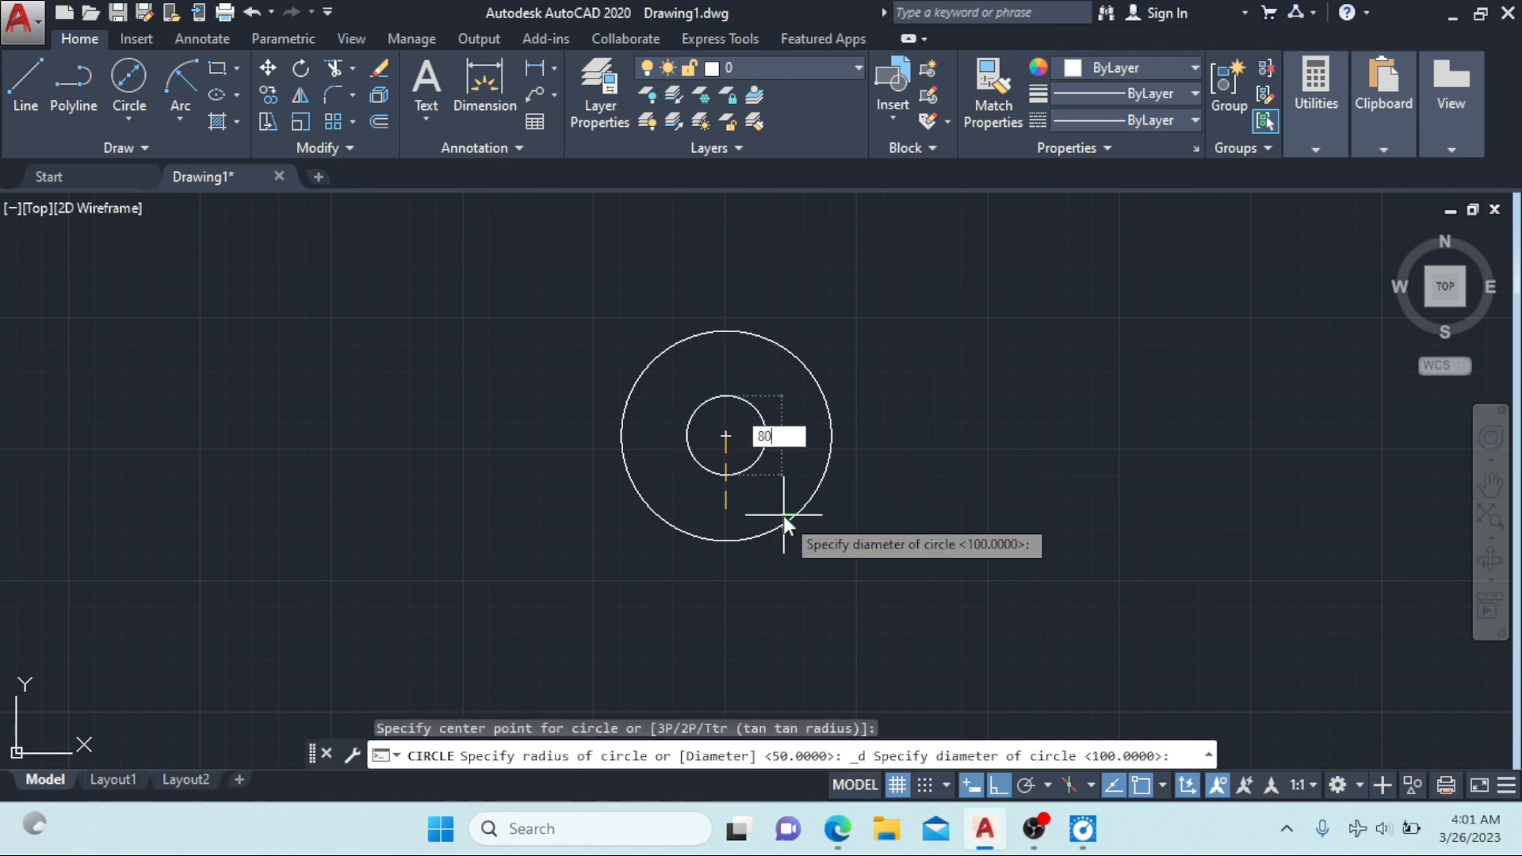
{"action": "key", "text": "Return"}
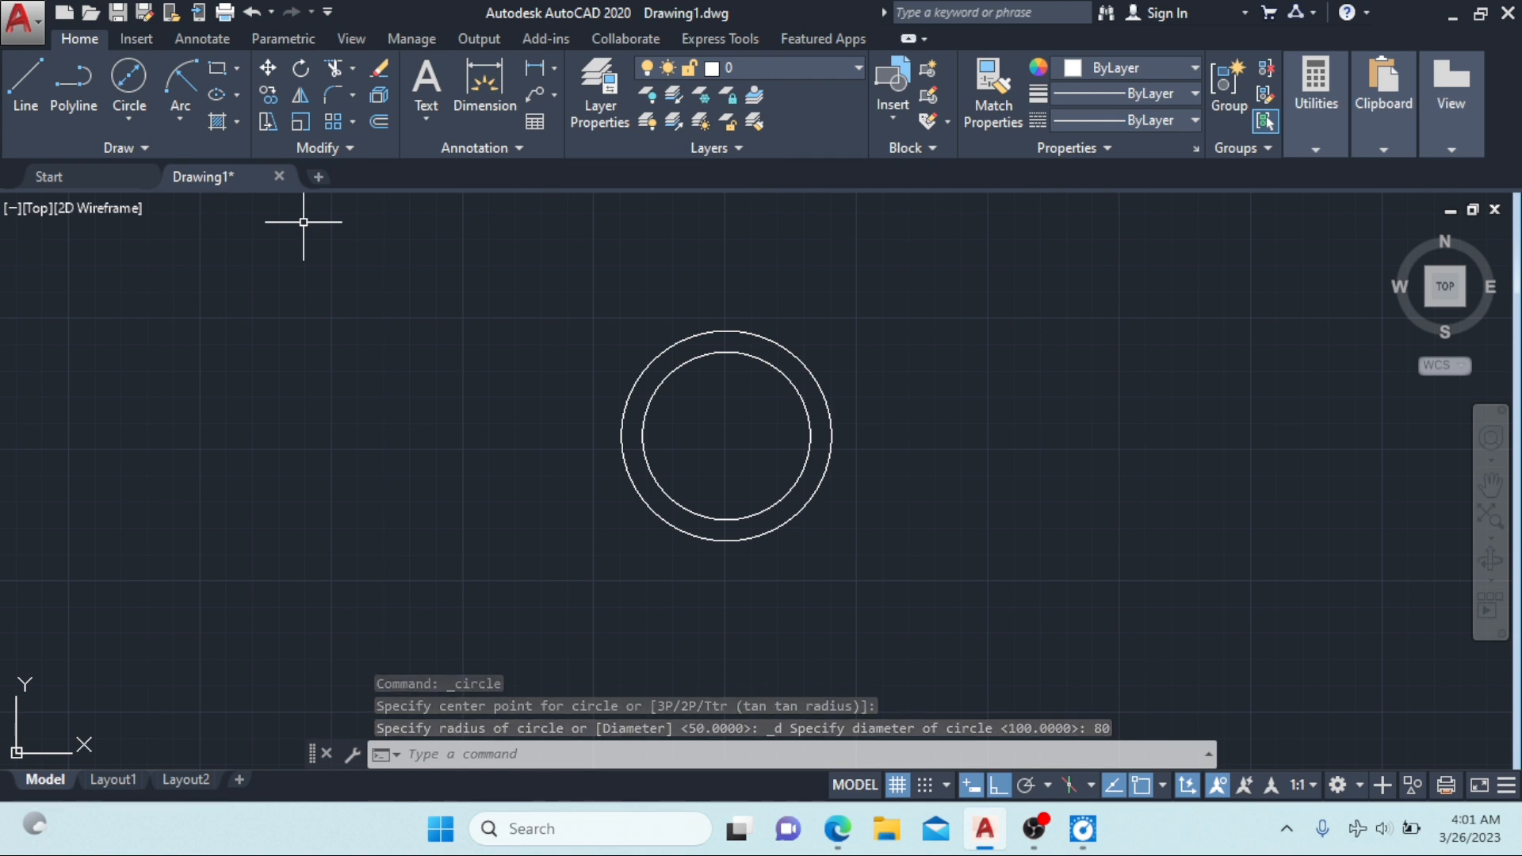
Step: Draw a vertical line from the outer circle's top quadrant through the centre to just below the circle
{"action": "left_click", "coordinate": [26, 79]}
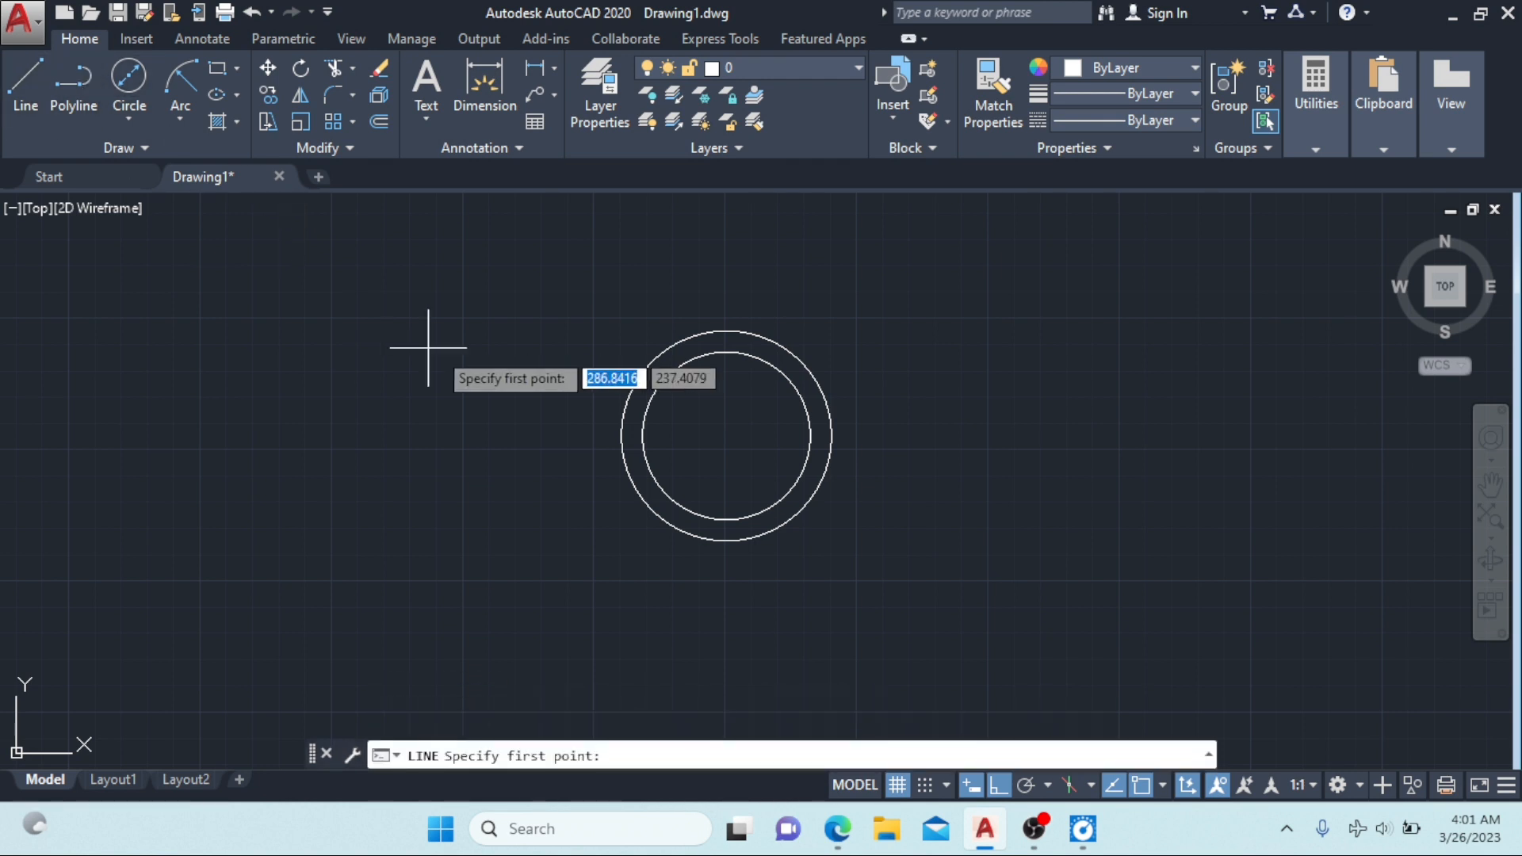
{"action": "left_click", "coordinate": [726, 330]}
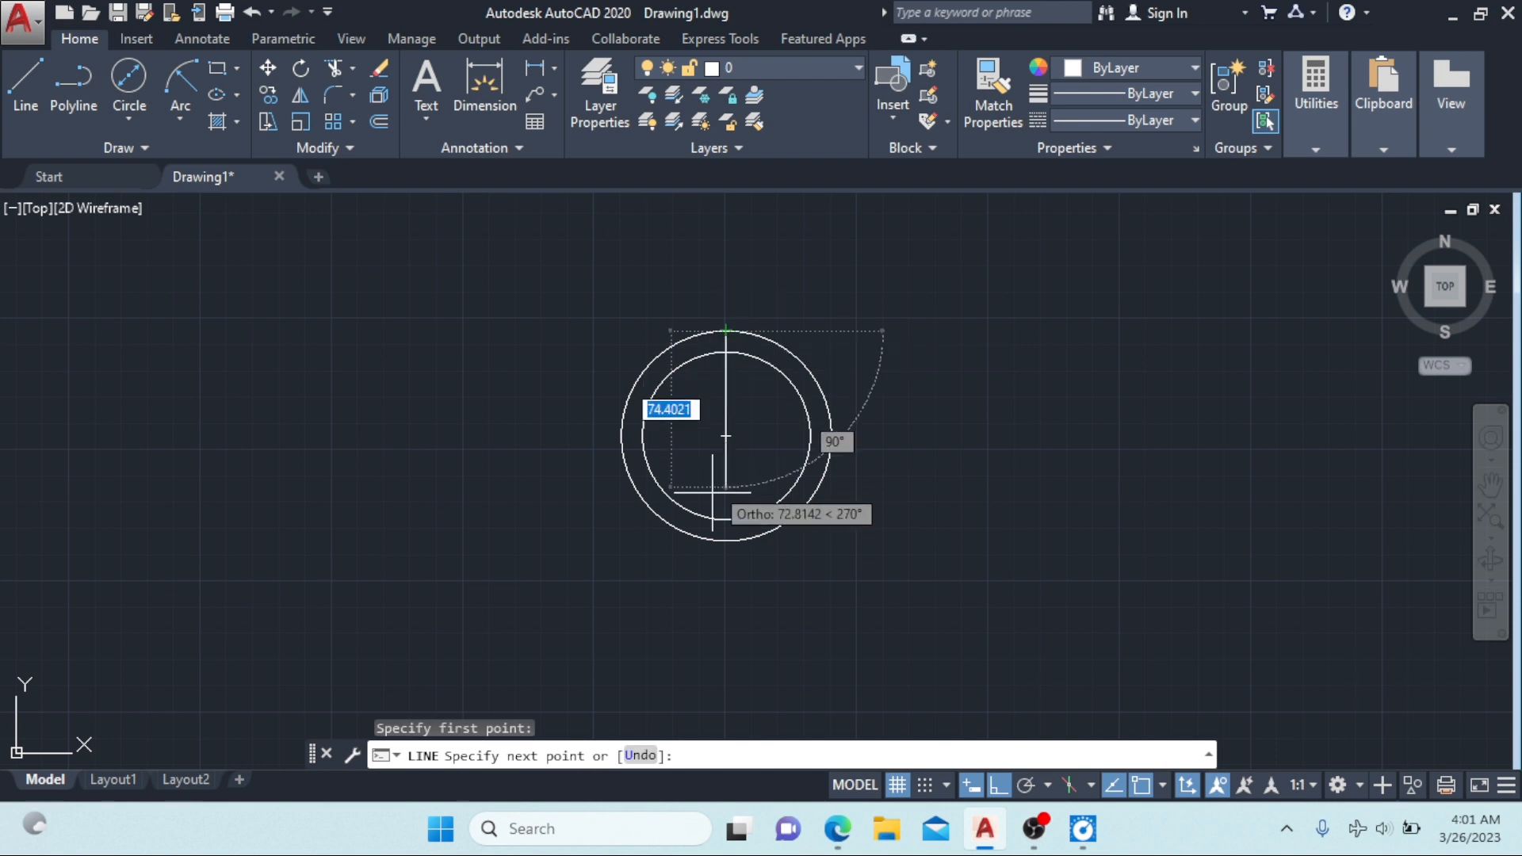
{"action": "left_click", "coordinate": [722, 557]}
{"action": "key", "text": "Escape"}
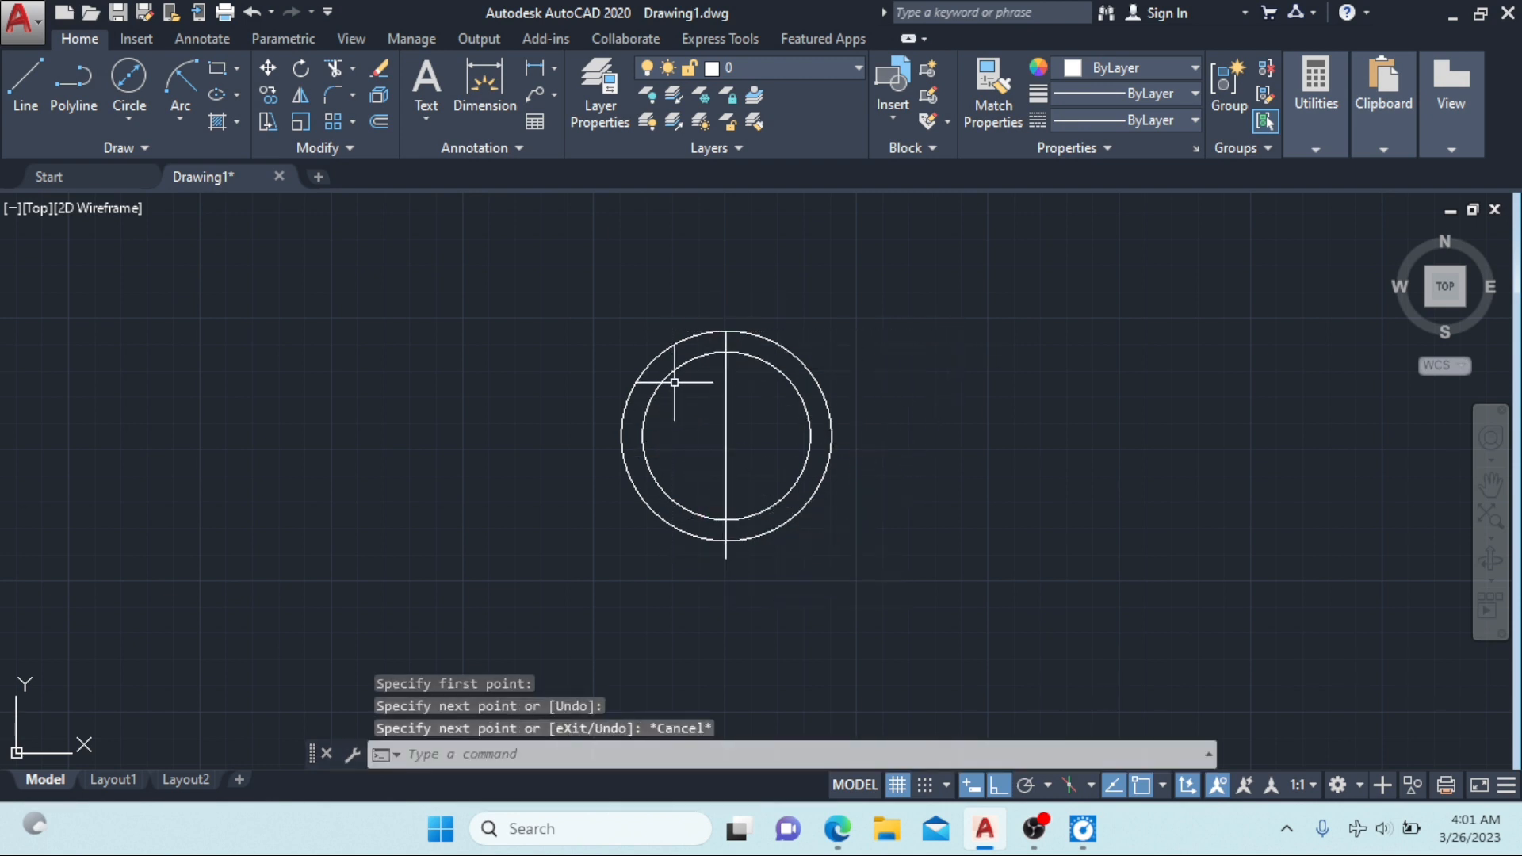
Step: Offset the vertical line by 1 with the Multiple option, once to its left and twice to its right, after consulting the reference PDF
{"action": "scroll", "coordinate": [679, 374], "scroll_direction": "up", "scroll_amount": 4}
{"action": "middle_click_drag", "start_coordinate": [713, 367], "coordinate": [754, 390]}
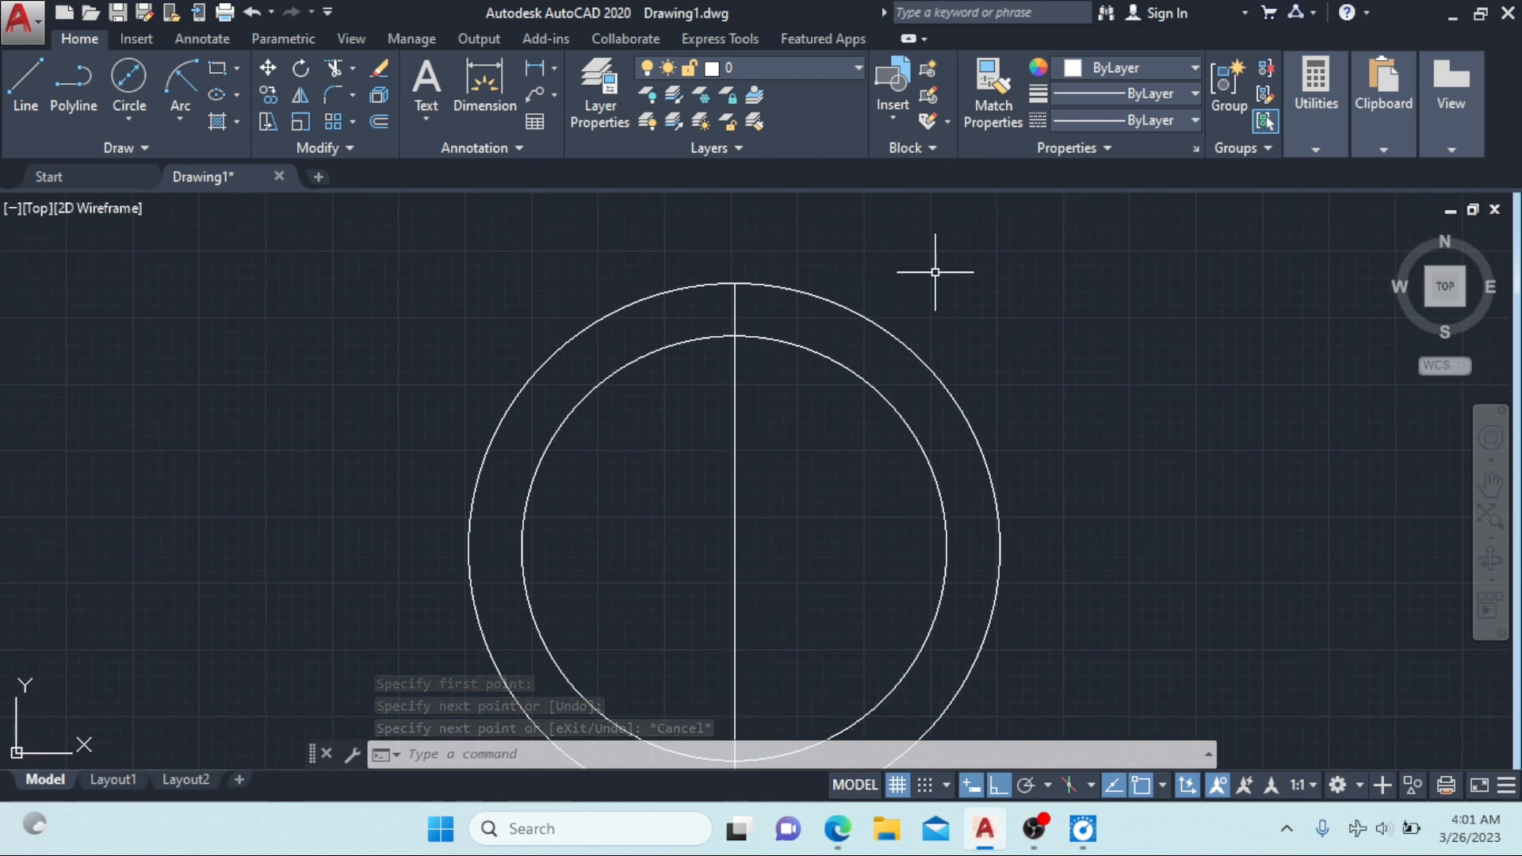
{"action": "type", "text": "O"}
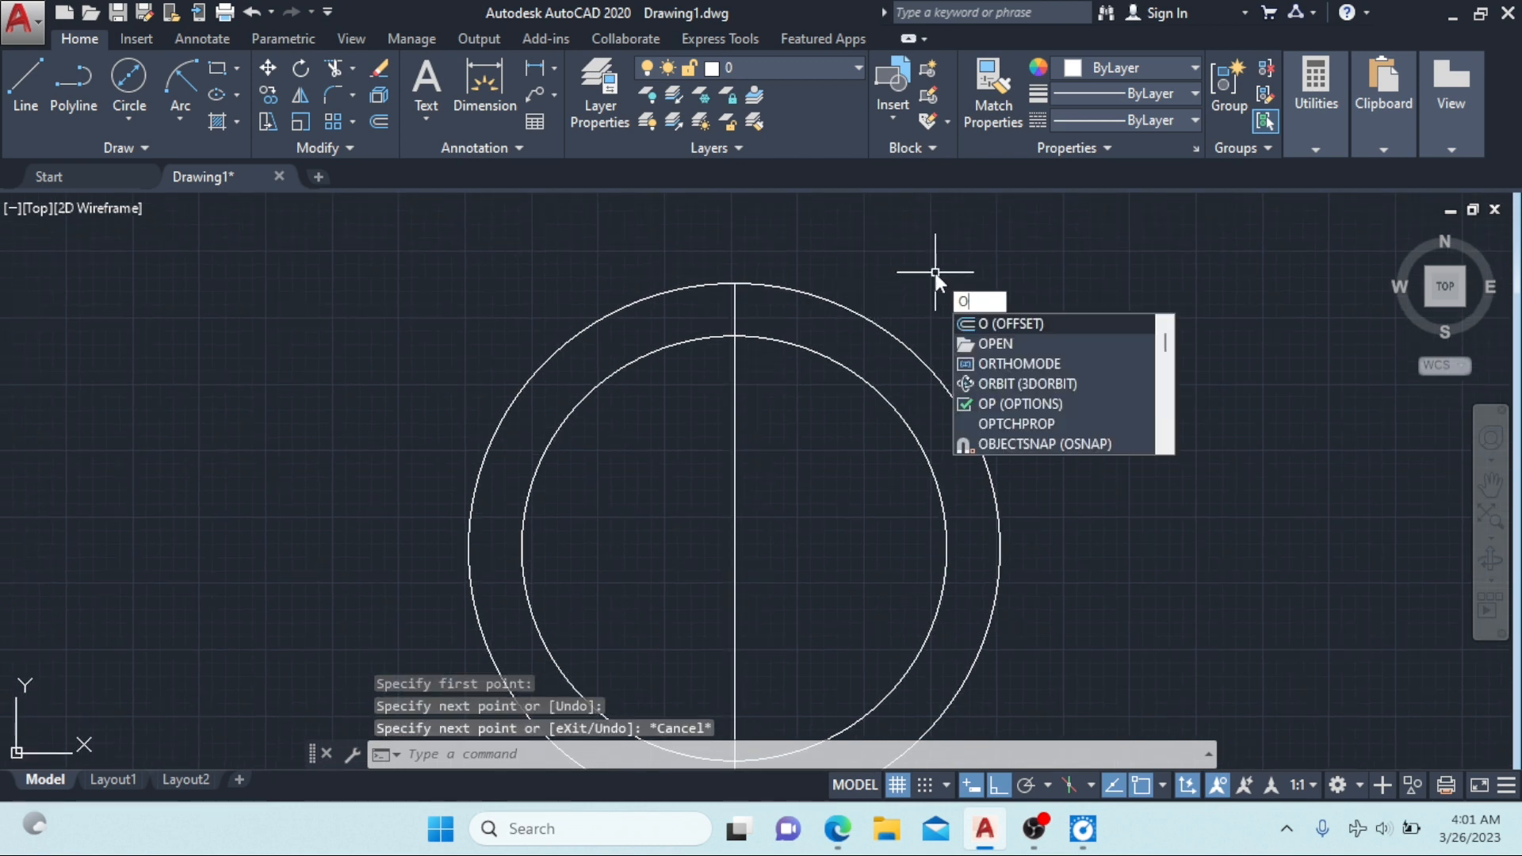
{"action": "key", "text": "Escape"}
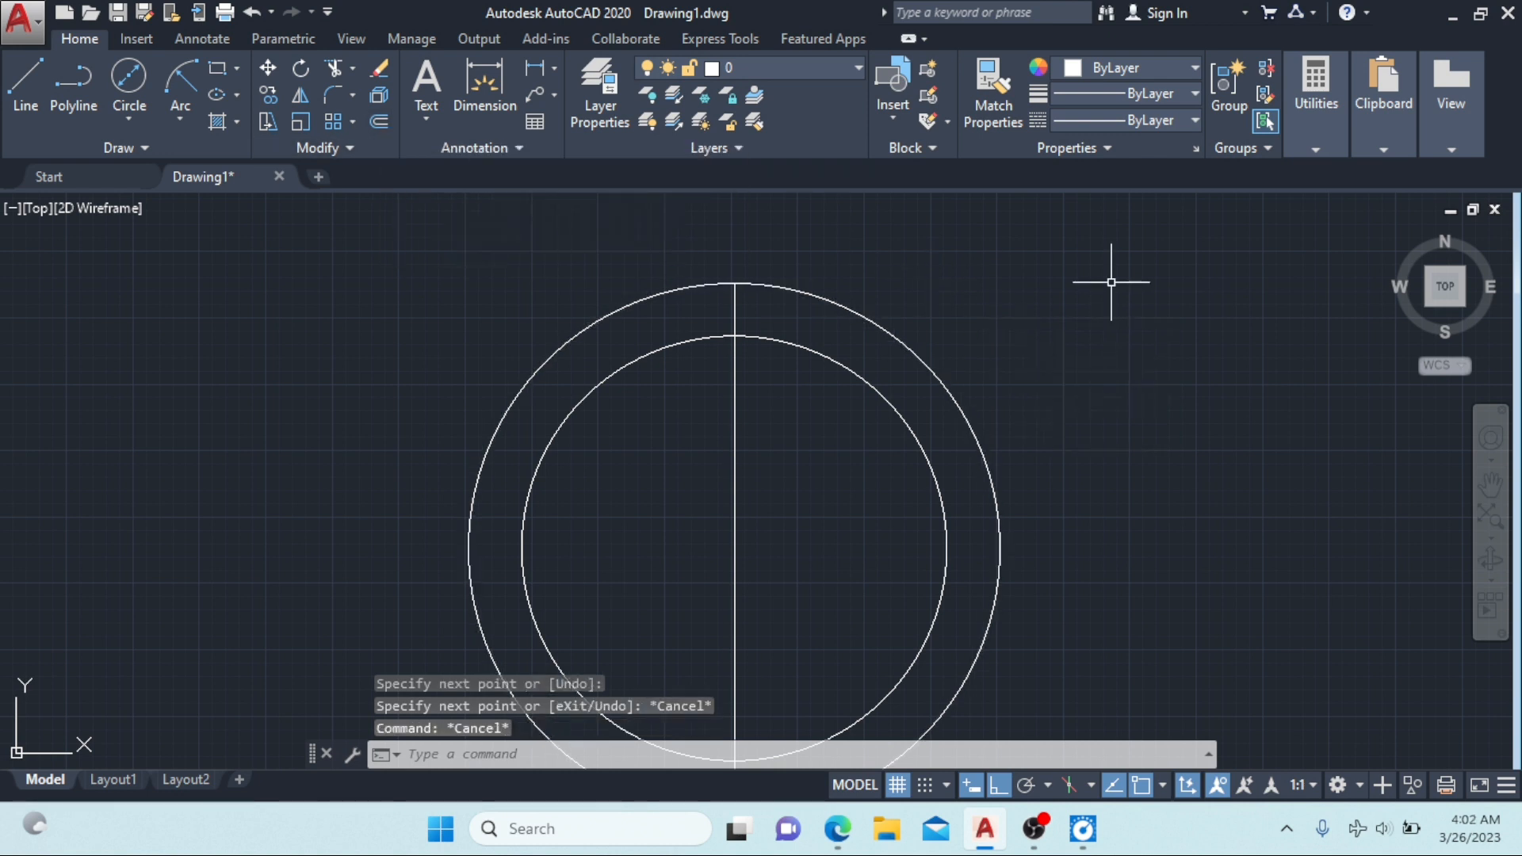
{"action": "type", "text": "O"}
{"action": "key", "text": "Return"}
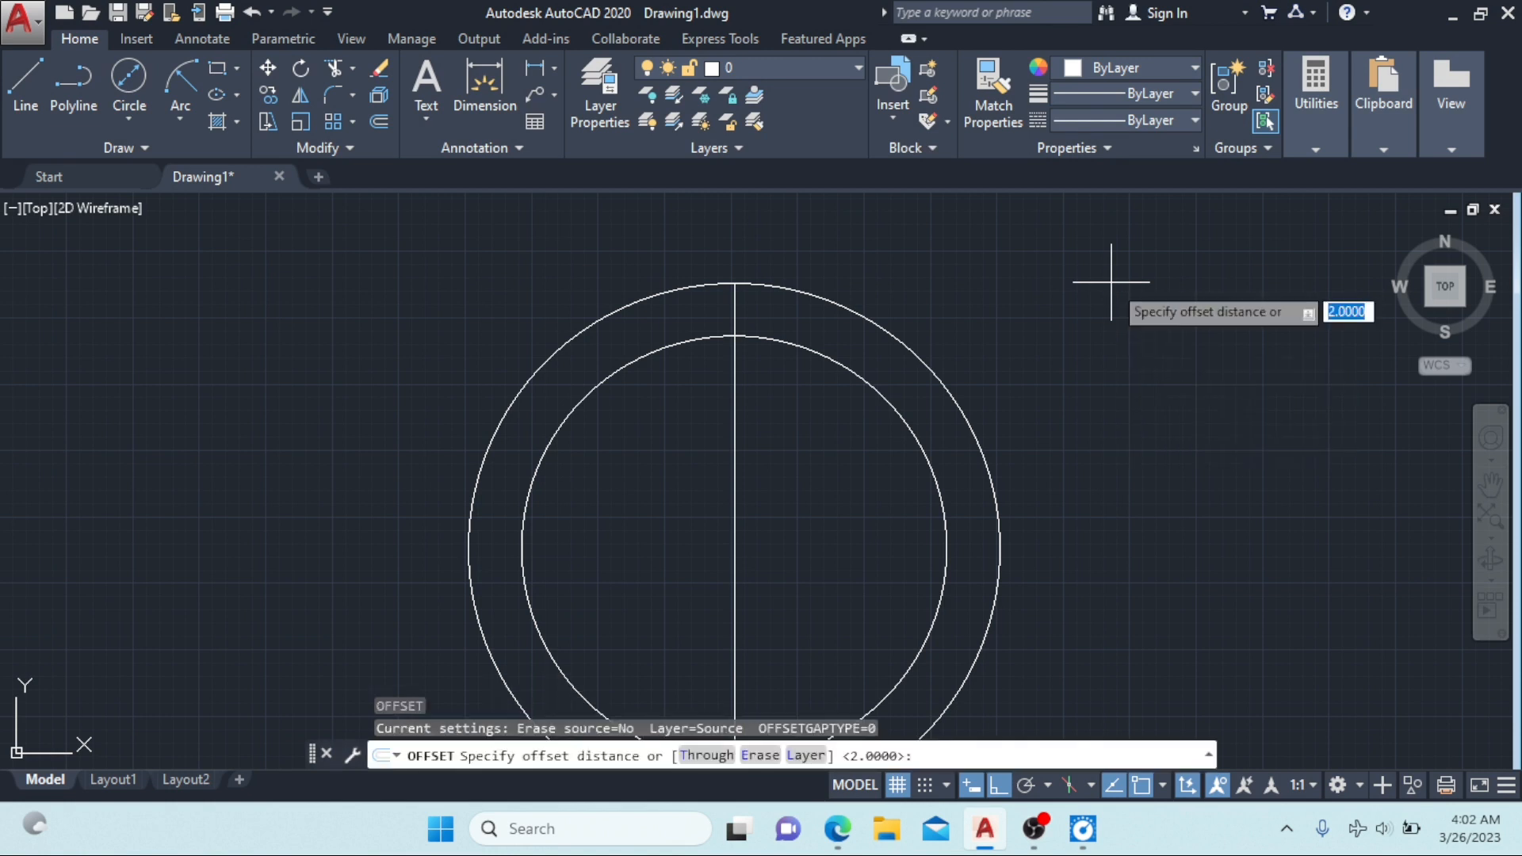
{"action": "left_click", "coordinate": [840, 827]}
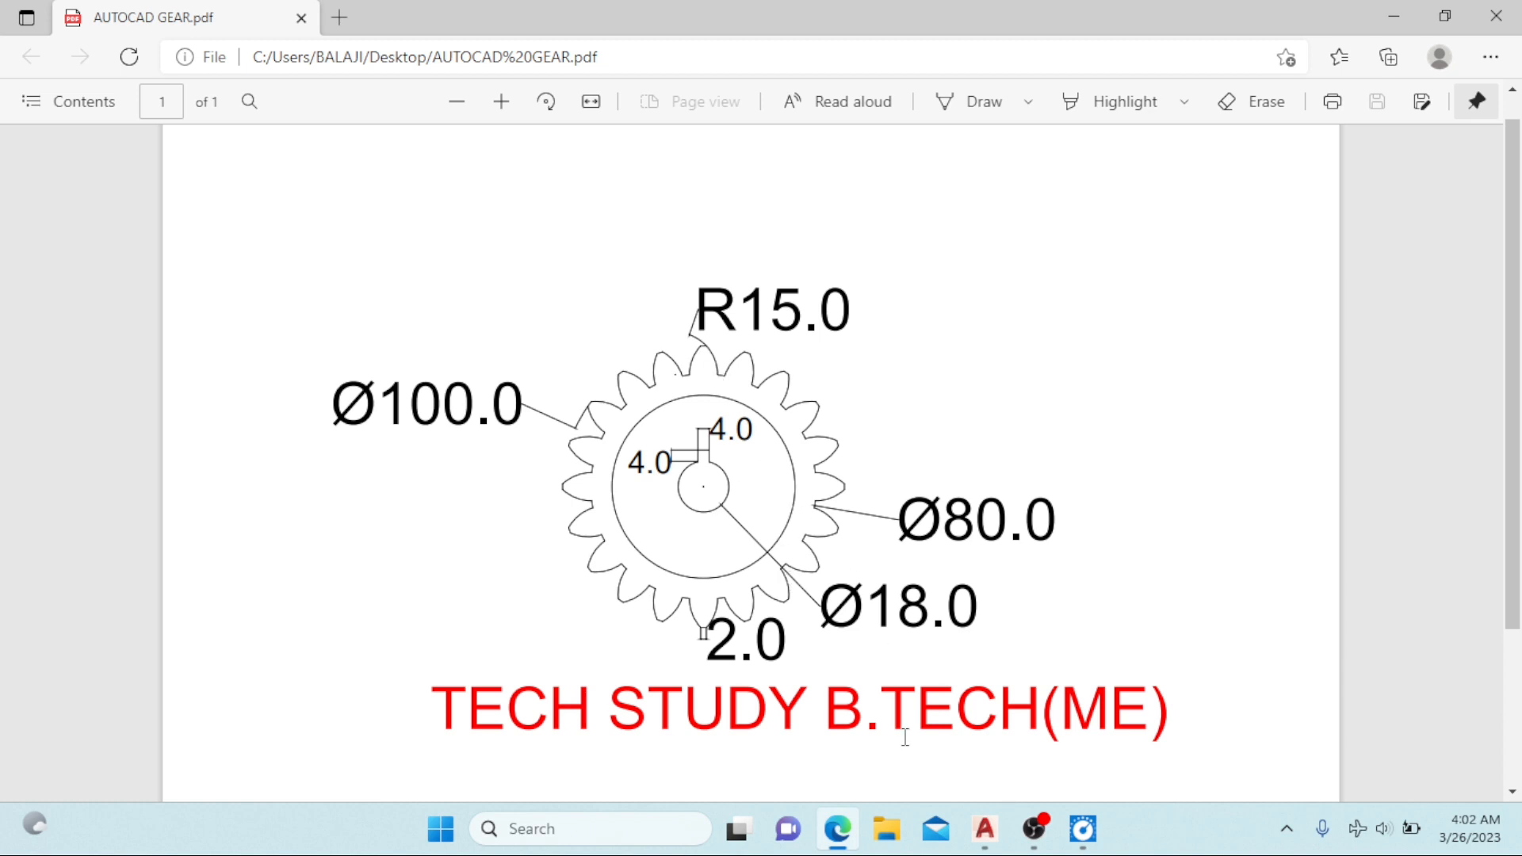
{"action": "left_click", "coordinate": [985, 829]}
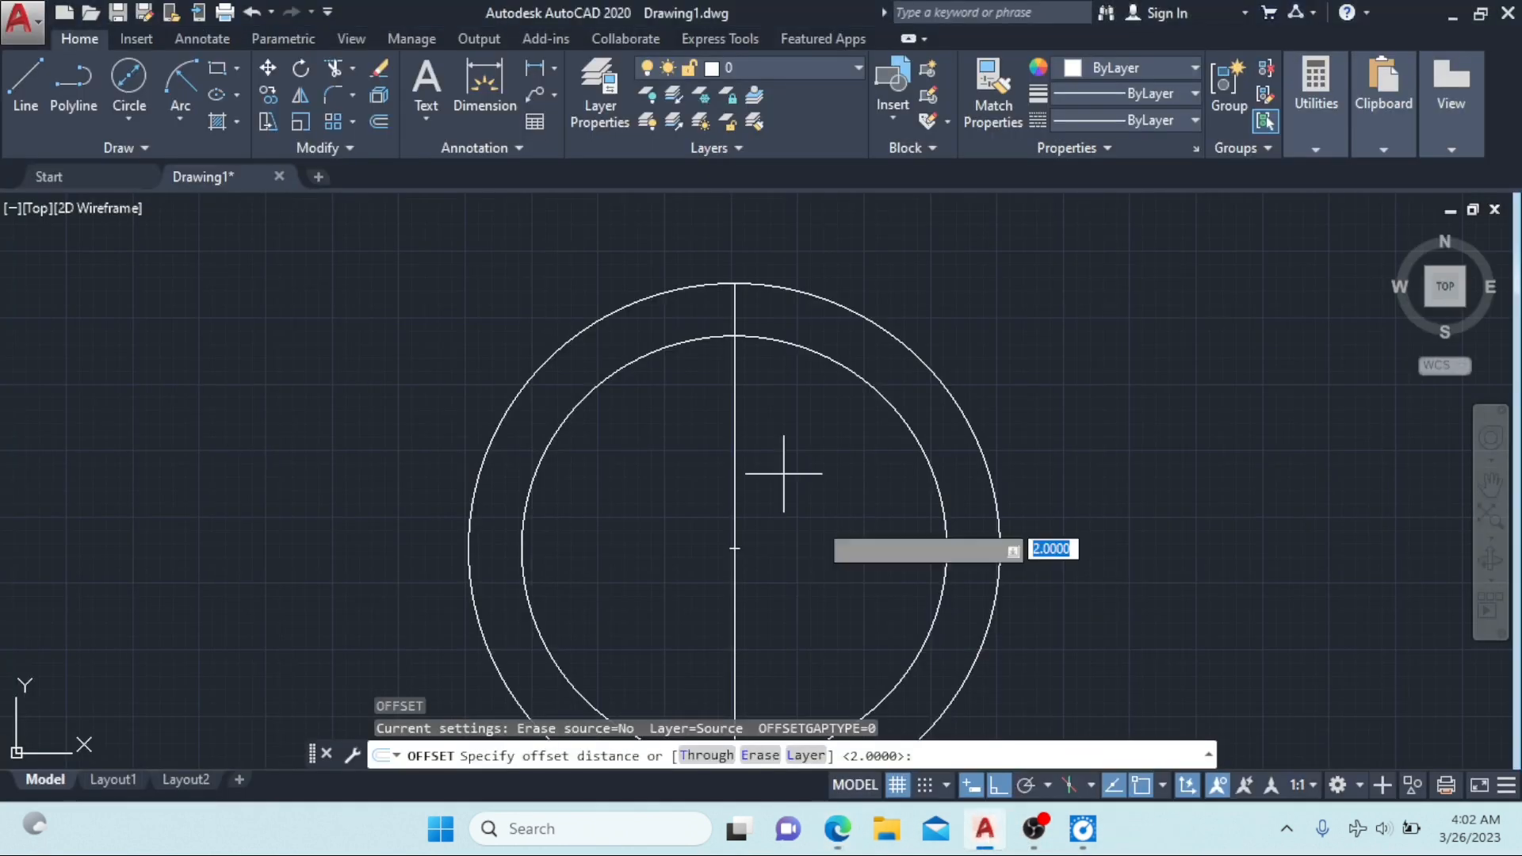
{"action": "left_click", "coordinate": [381, 122]}
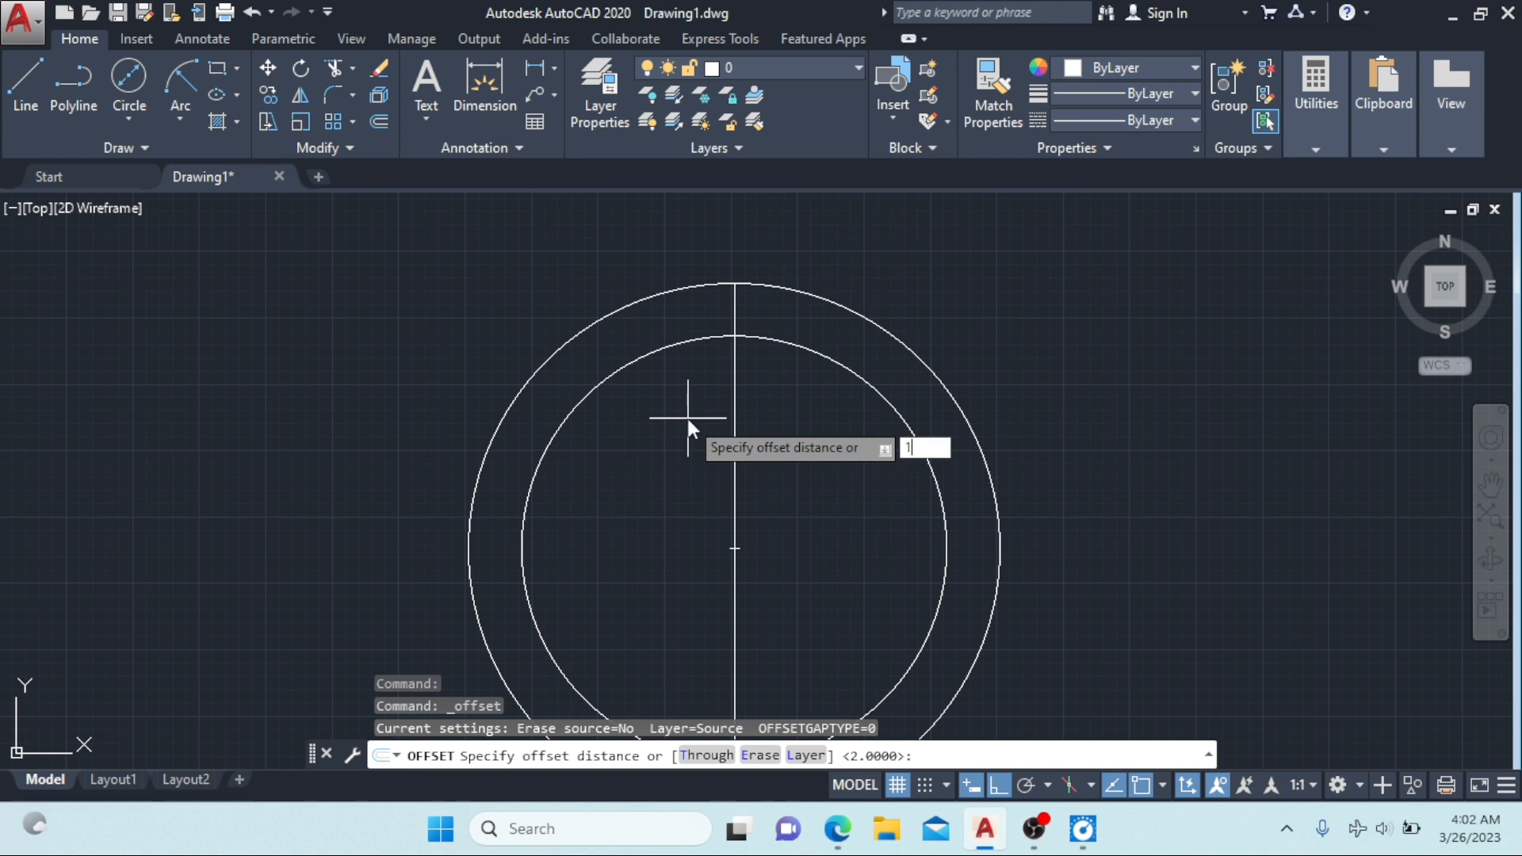
{"action": "key", "text": "Return"}
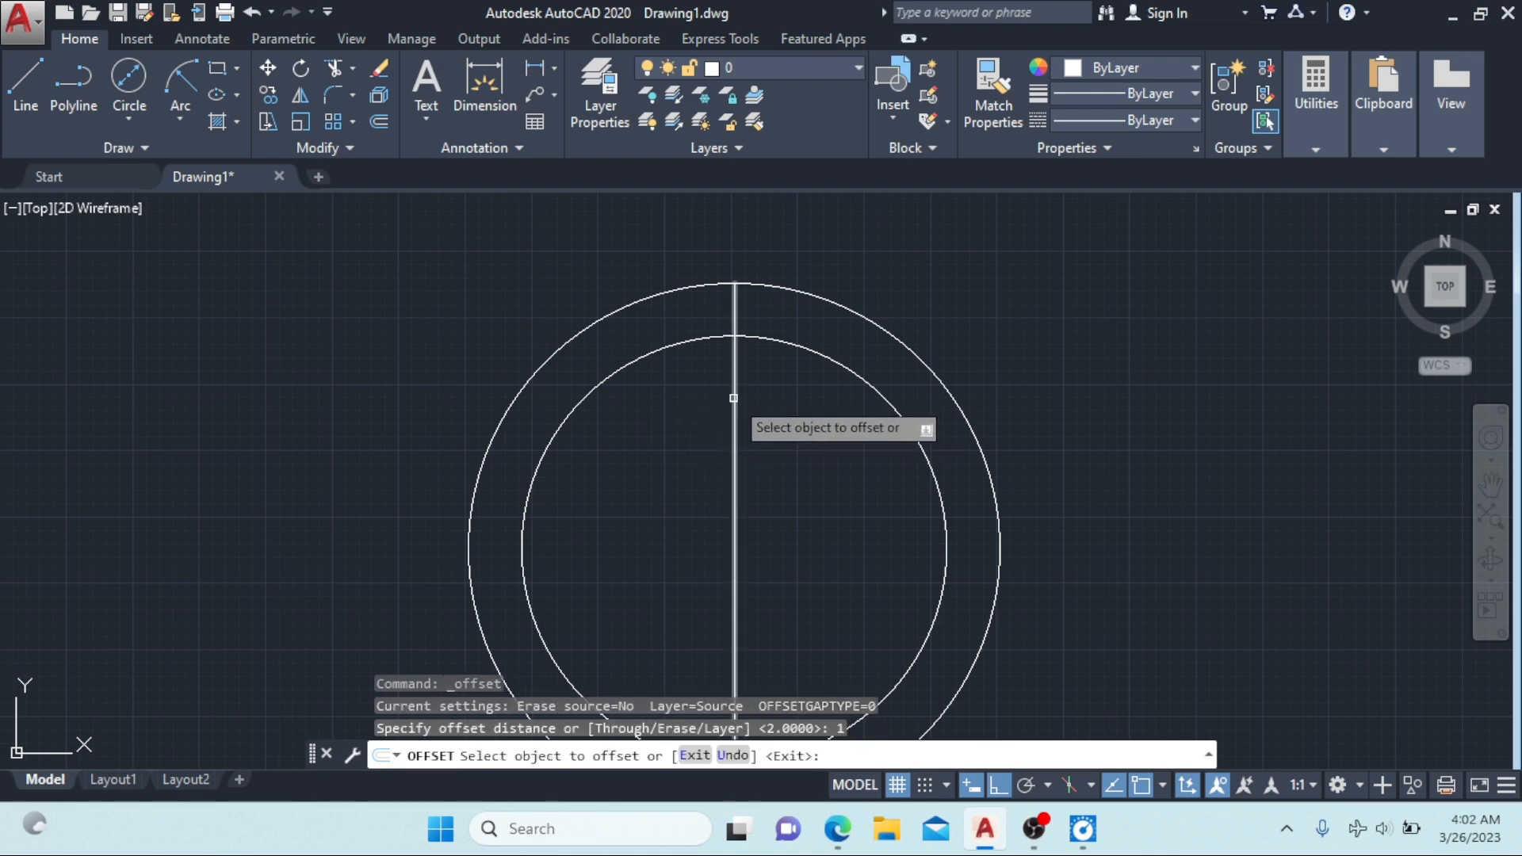
{"action": "left_click", "coordinate": [733, 546]}
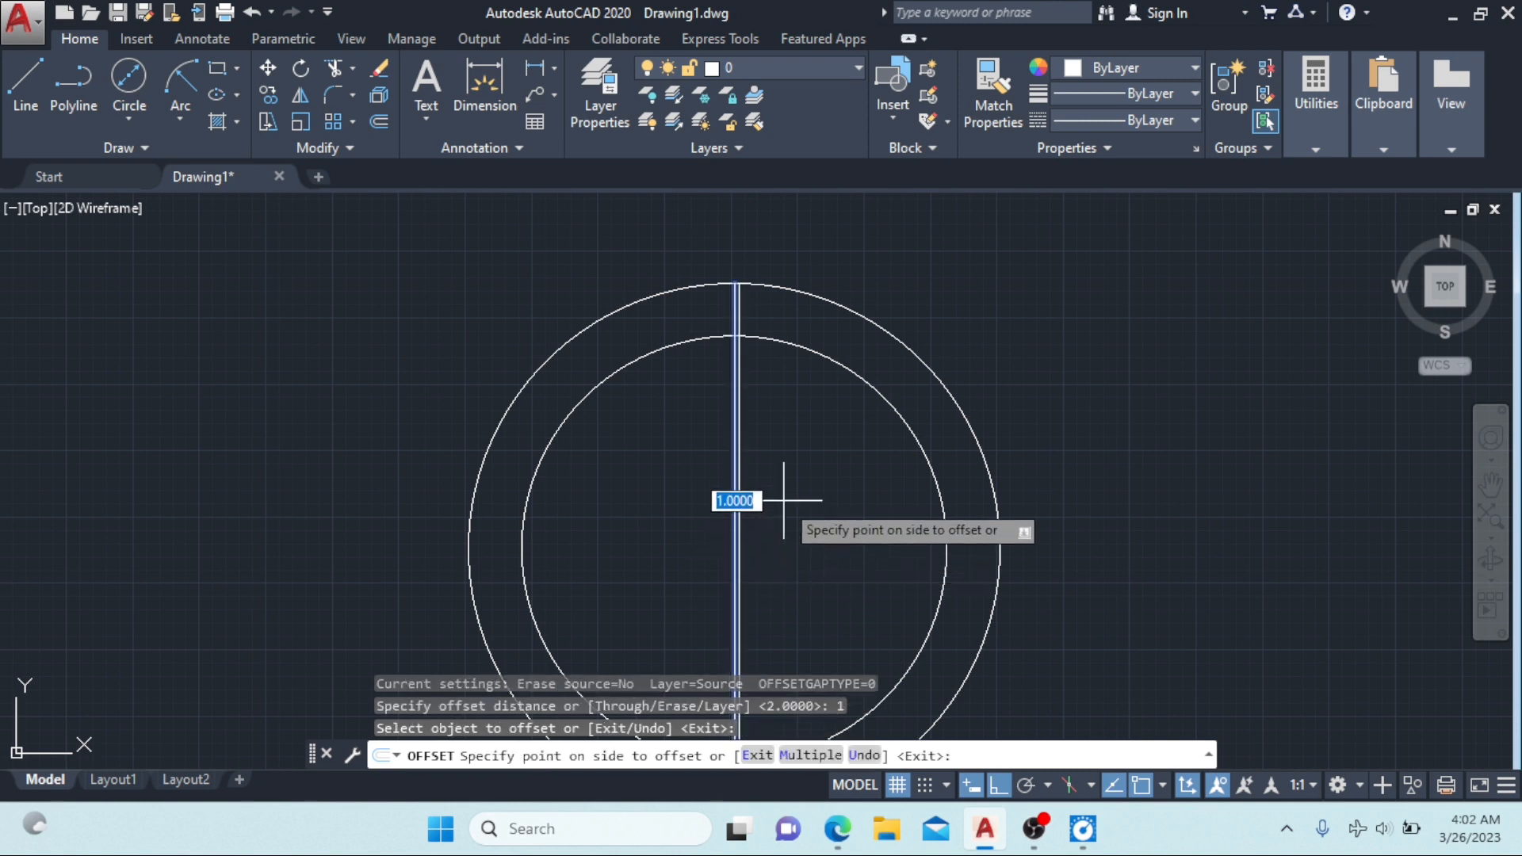
{"action": "left_click", "coordinate": [809, 756]}
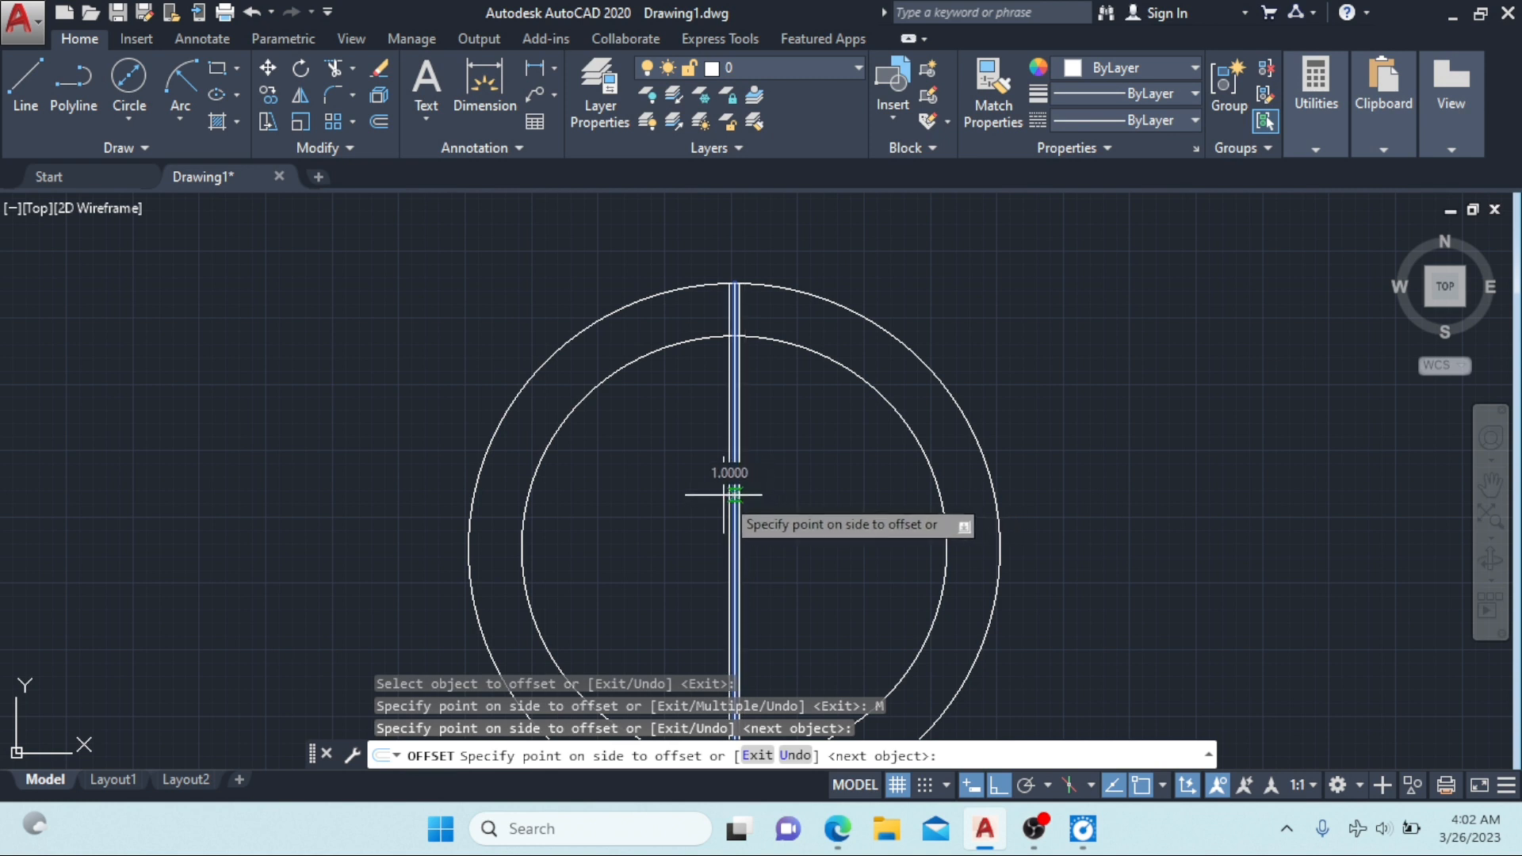
{"action": "left_click", "coordinate": [736, 495]}
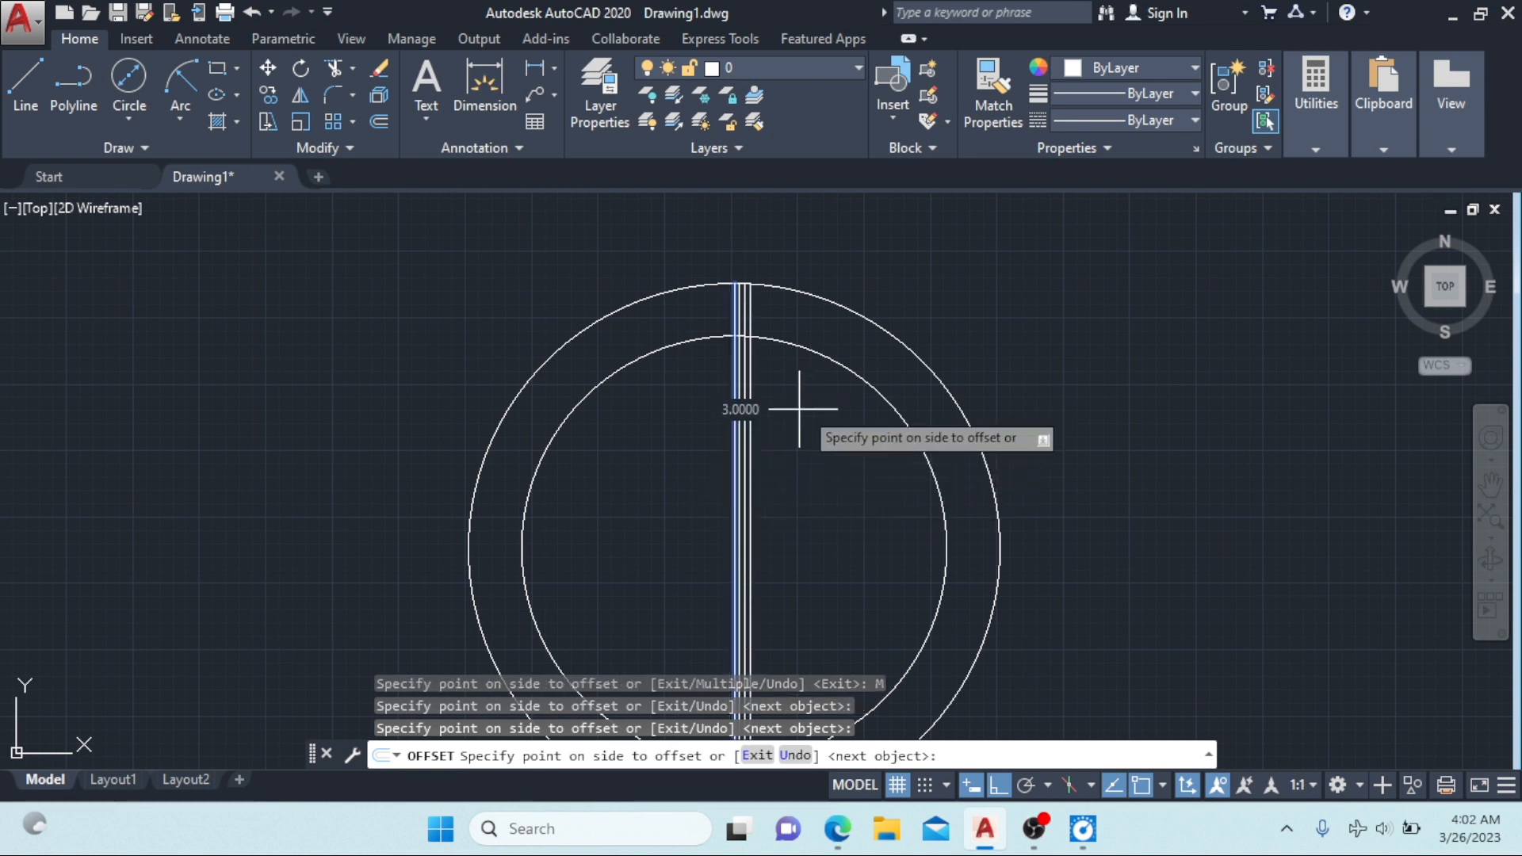
{"action": "key", "text": "Escape"}
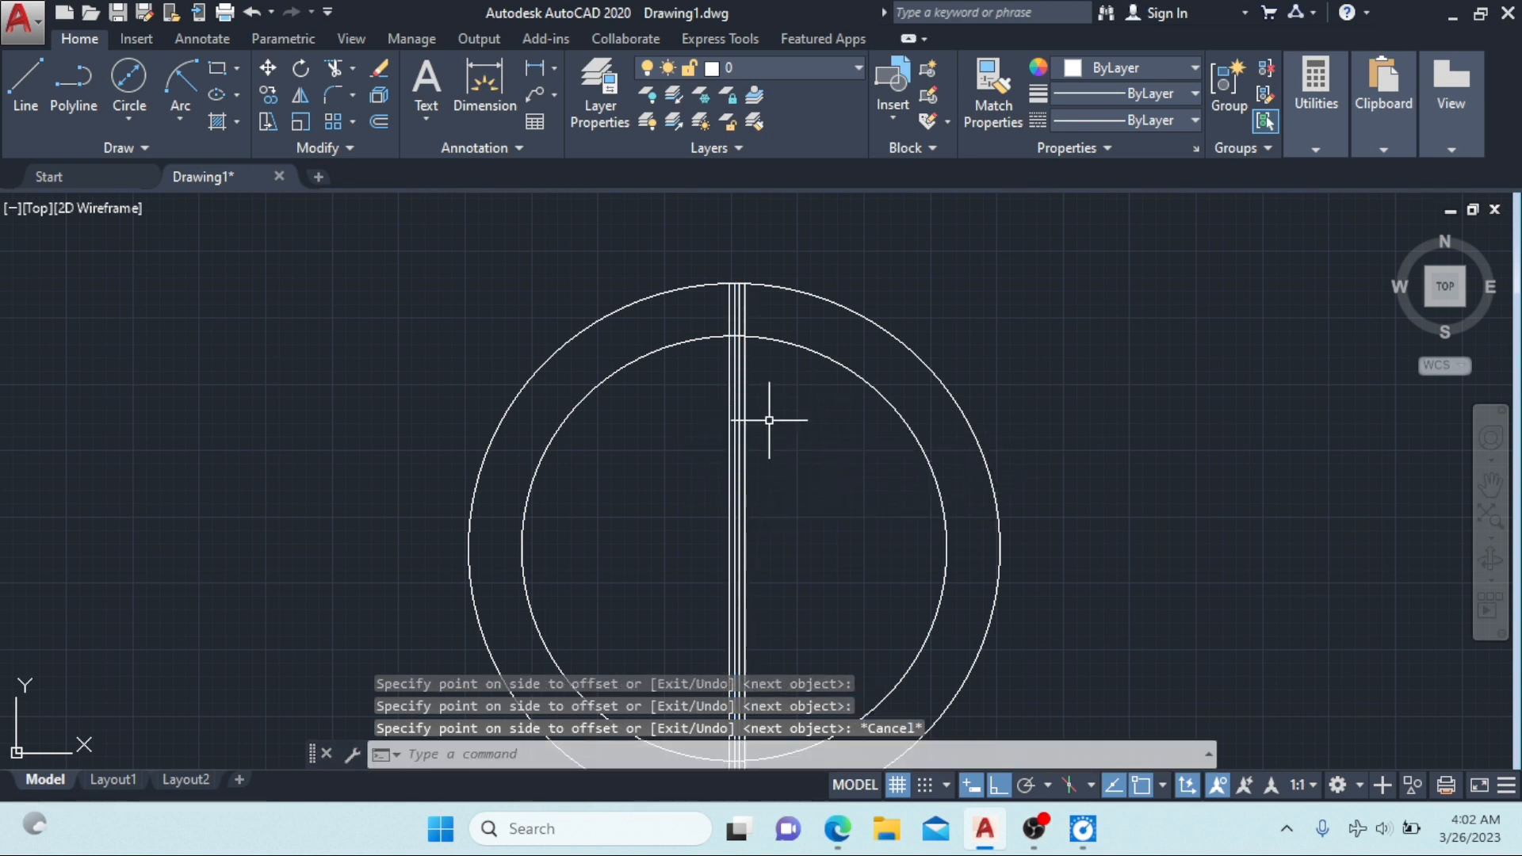
Step: Delete the outermost offset line on the right, keeping the centre line and one copy on each side
{"action": "scroll", "coordinate": [727, 389], "scroll_direction": "up", "scroll_amount": 4}
{"action": "scroll", "coordinate": [727, 389], "scroll_direction": "down", "scroll_amount": 4}
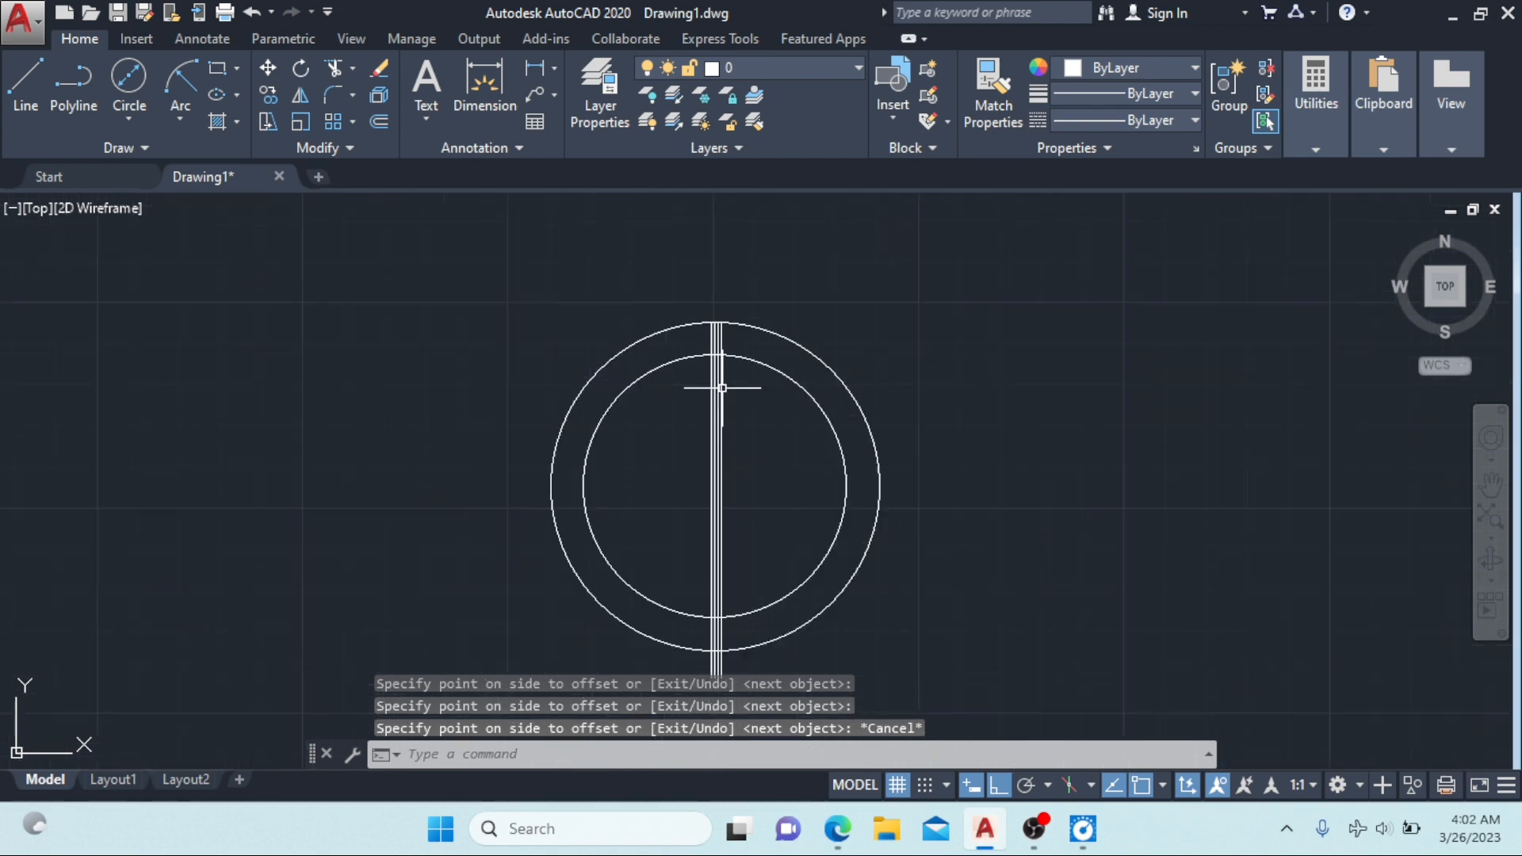
{"action": "scroll", "coordinate": [750, 486], "scroll_direction": "up", "scroll_amount": 4}
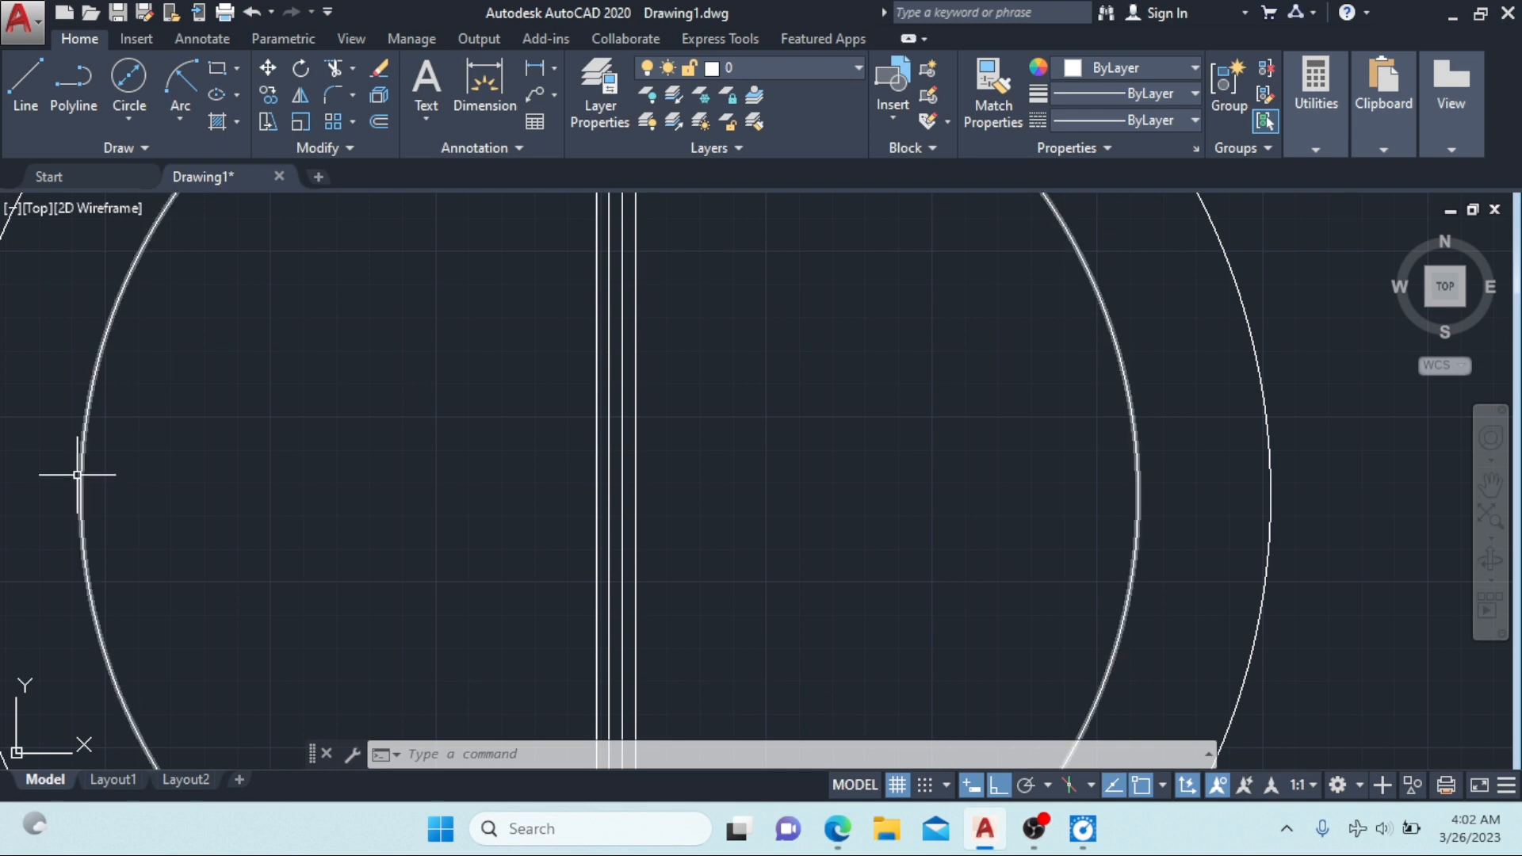
{"action": "left_click", "coordinate": [635, 480]}
{"action": "key", "text": "Delete"}
Step: Check AUTOCAD GEAR.pdf in the browser, return to AutoCAD and offset the vertical centre line by 5 to each side with the Multiple option
{"action": "scroll", "coordinate": [606, 460], "scroll_direction": "down", "scroll_amount": 4}
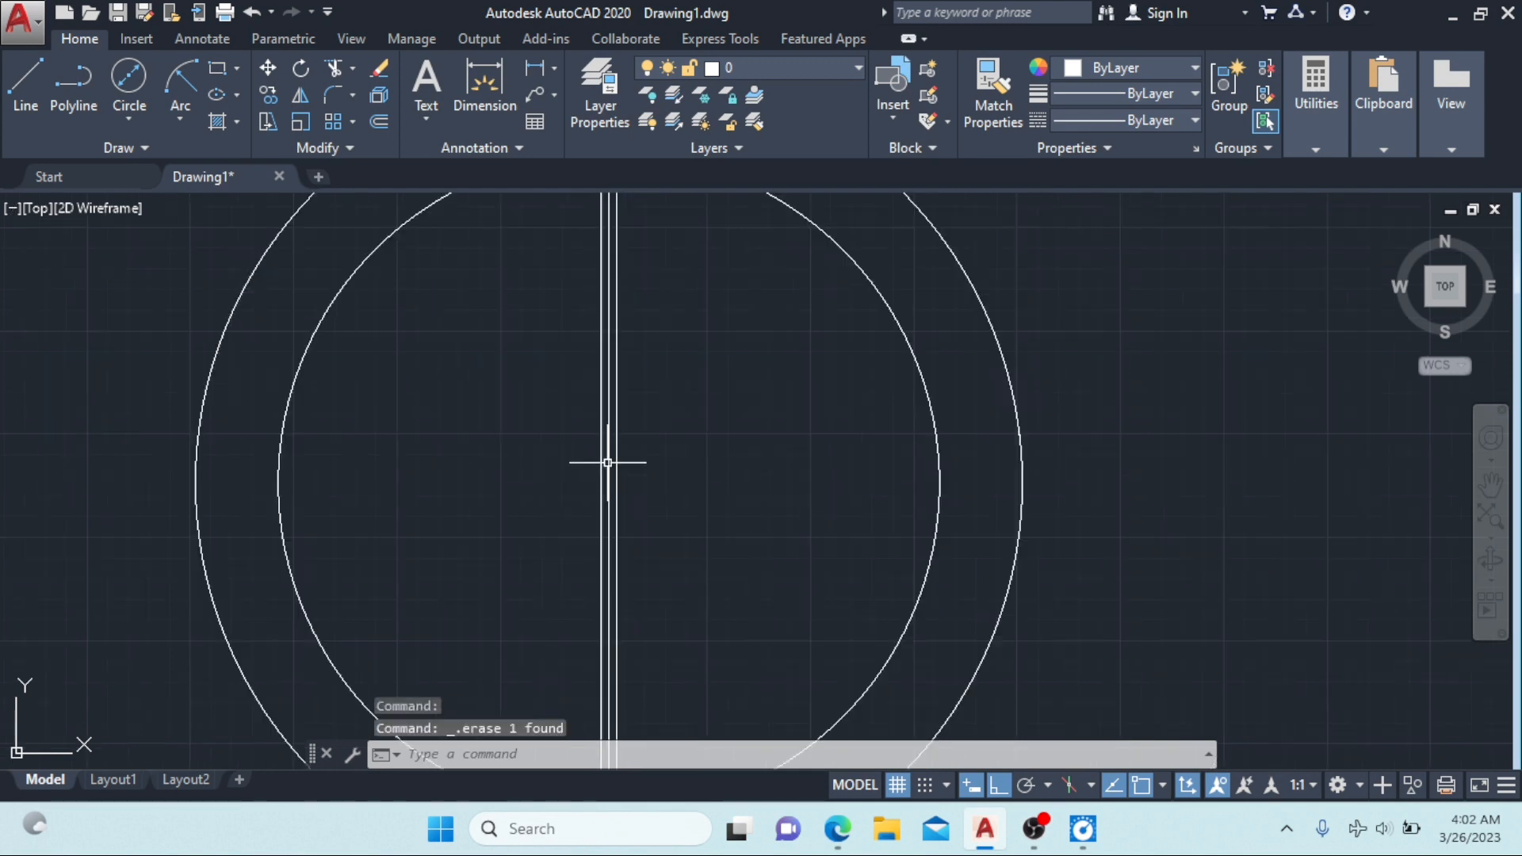
{"action": "scroll", "coordinate": [627, 301], "scroll_direction": "up", "scroll_amount": 2}
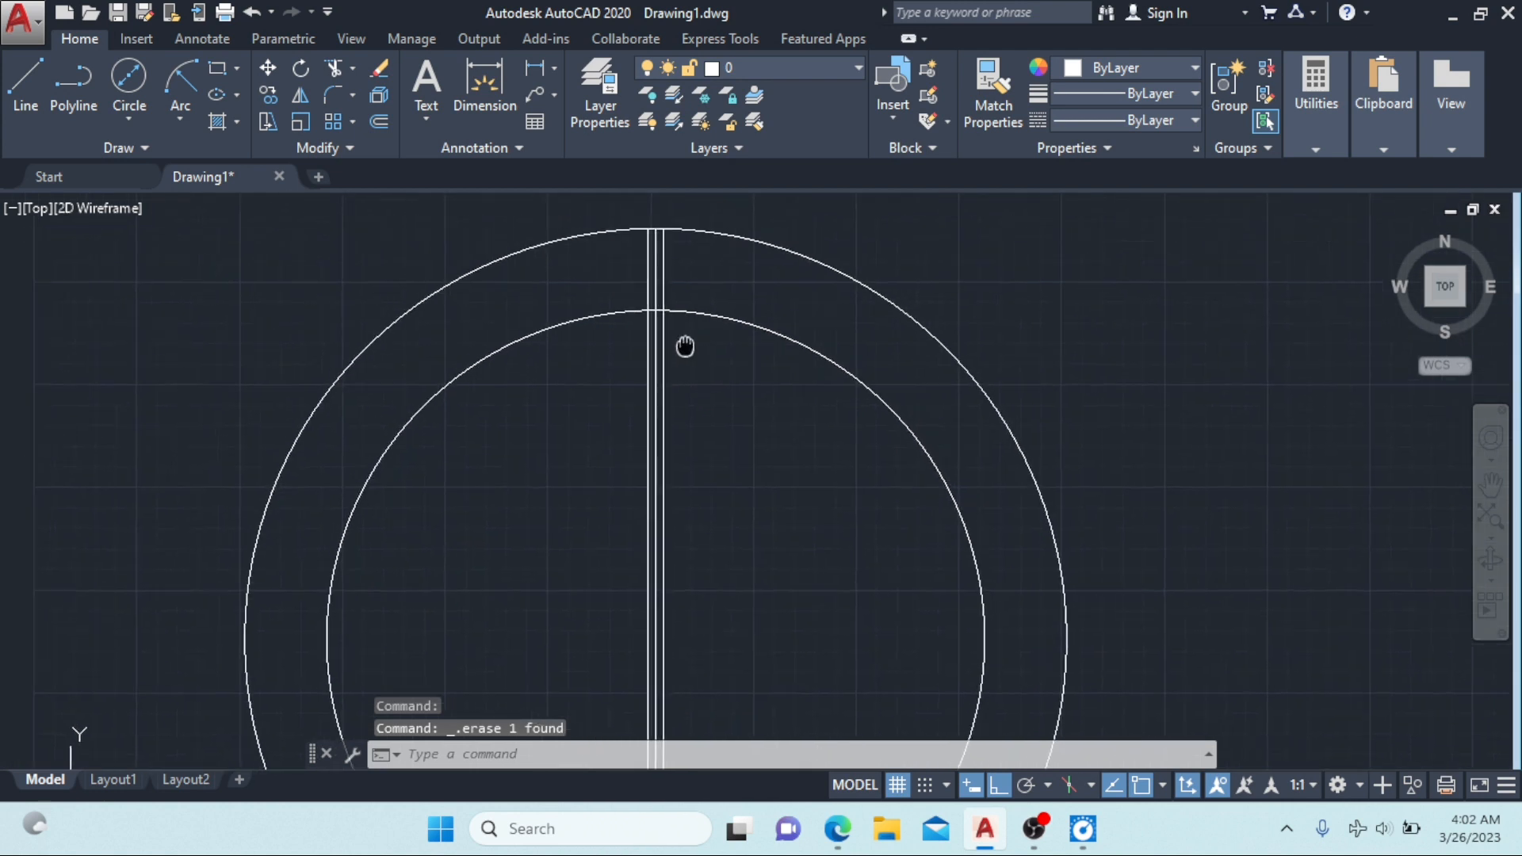
{"action": "left_click", "coordinate": [842, 839]}
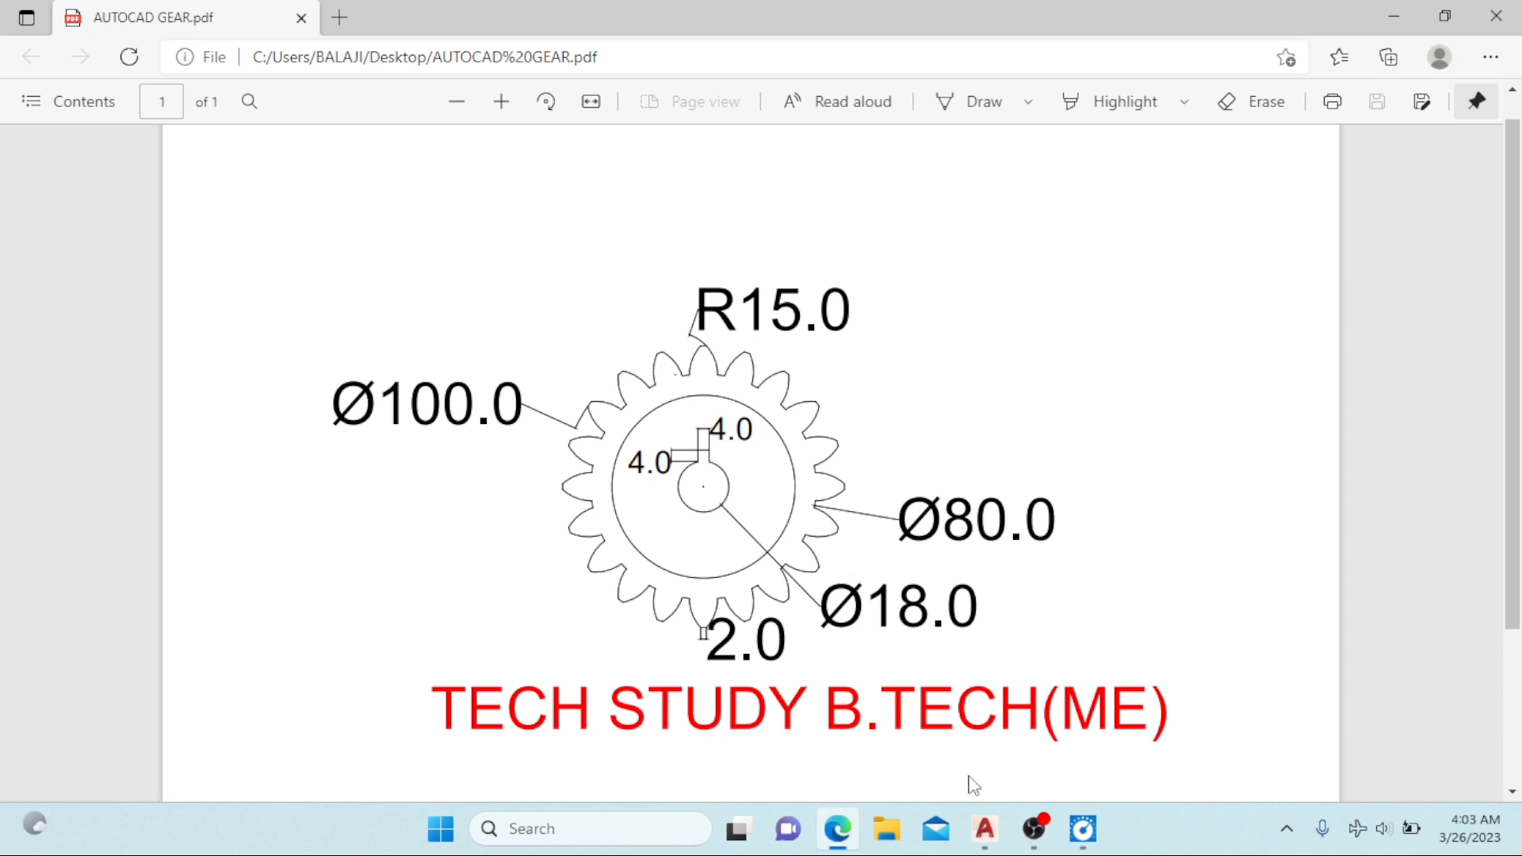
{"action": "left_click", "coordinate": [999, 829]}
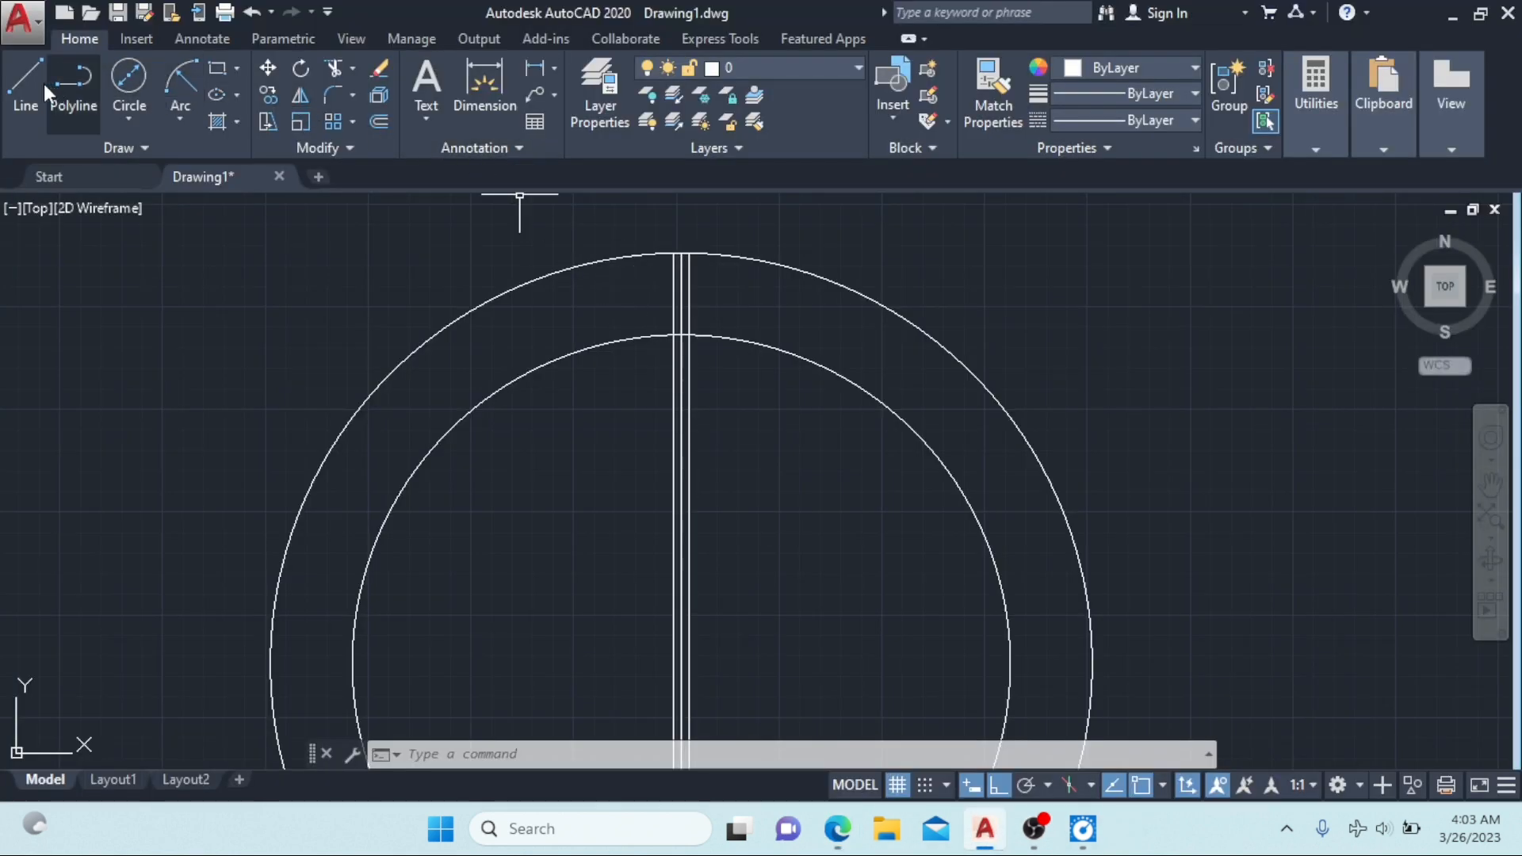
{"action": "left_click", "coordinate": [379, 121]}
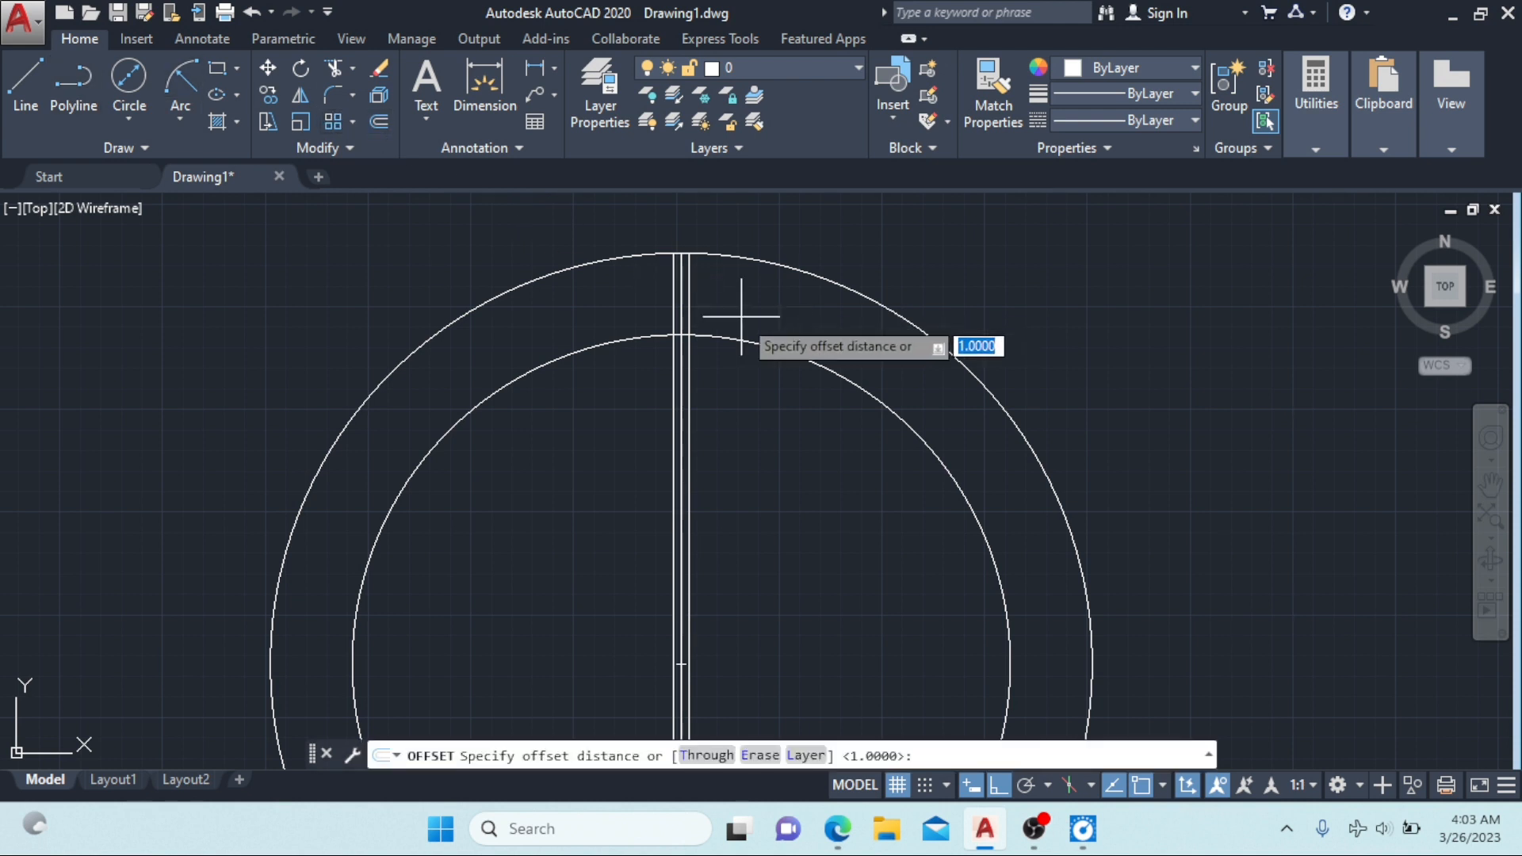
{"action": "scroll", "coordinate": [689, 309], "scroll_direction": "up", "scroll_amount": 7}
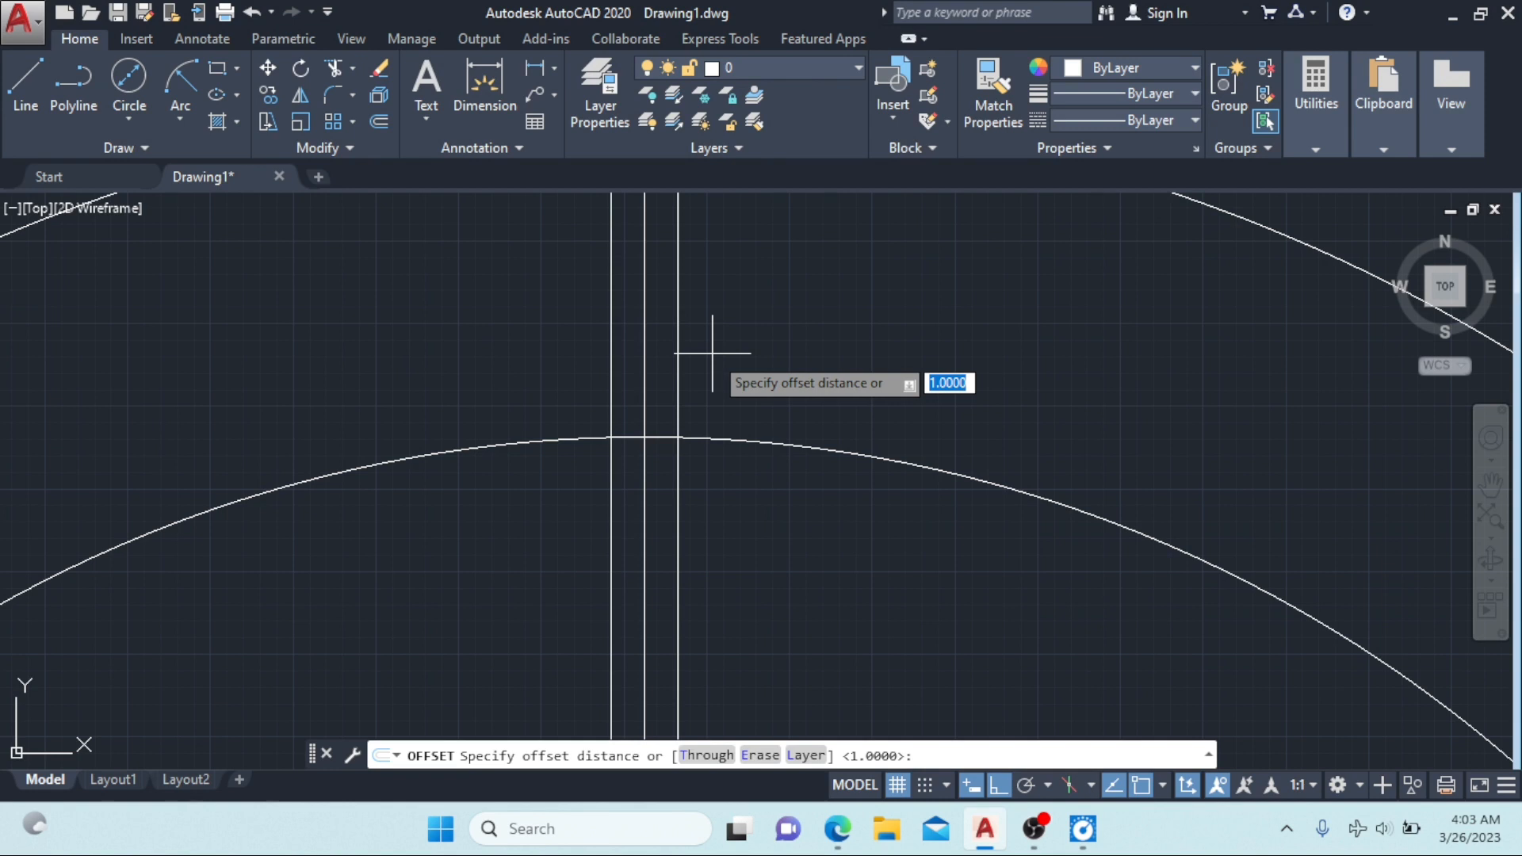
{"action": "type", "text": "5"}
{"action": "key", "text": "Return"}
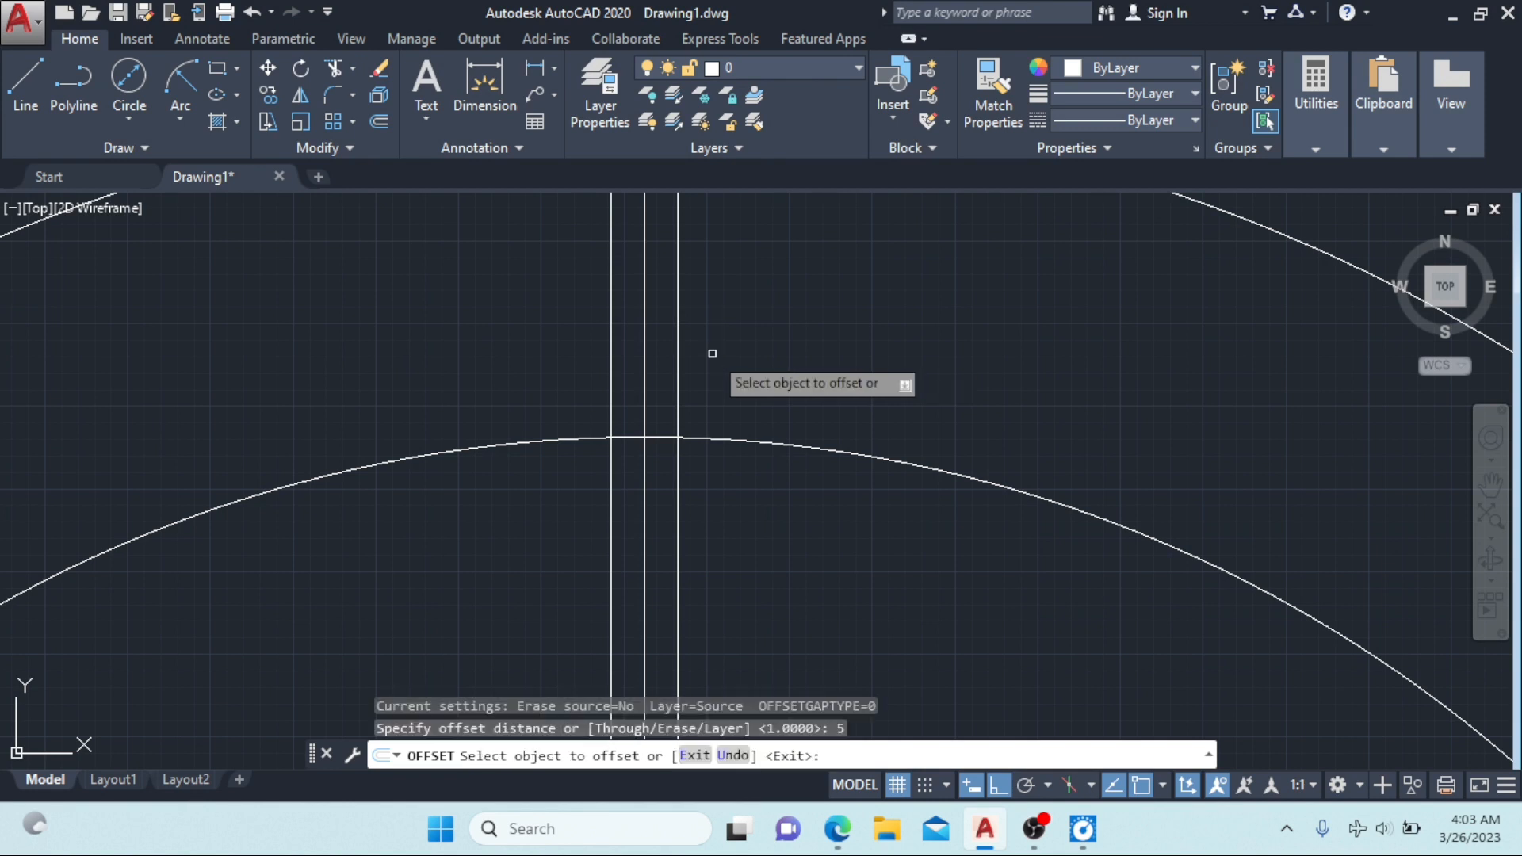
{"action": "left_click", "coordinate": [646, 341]}
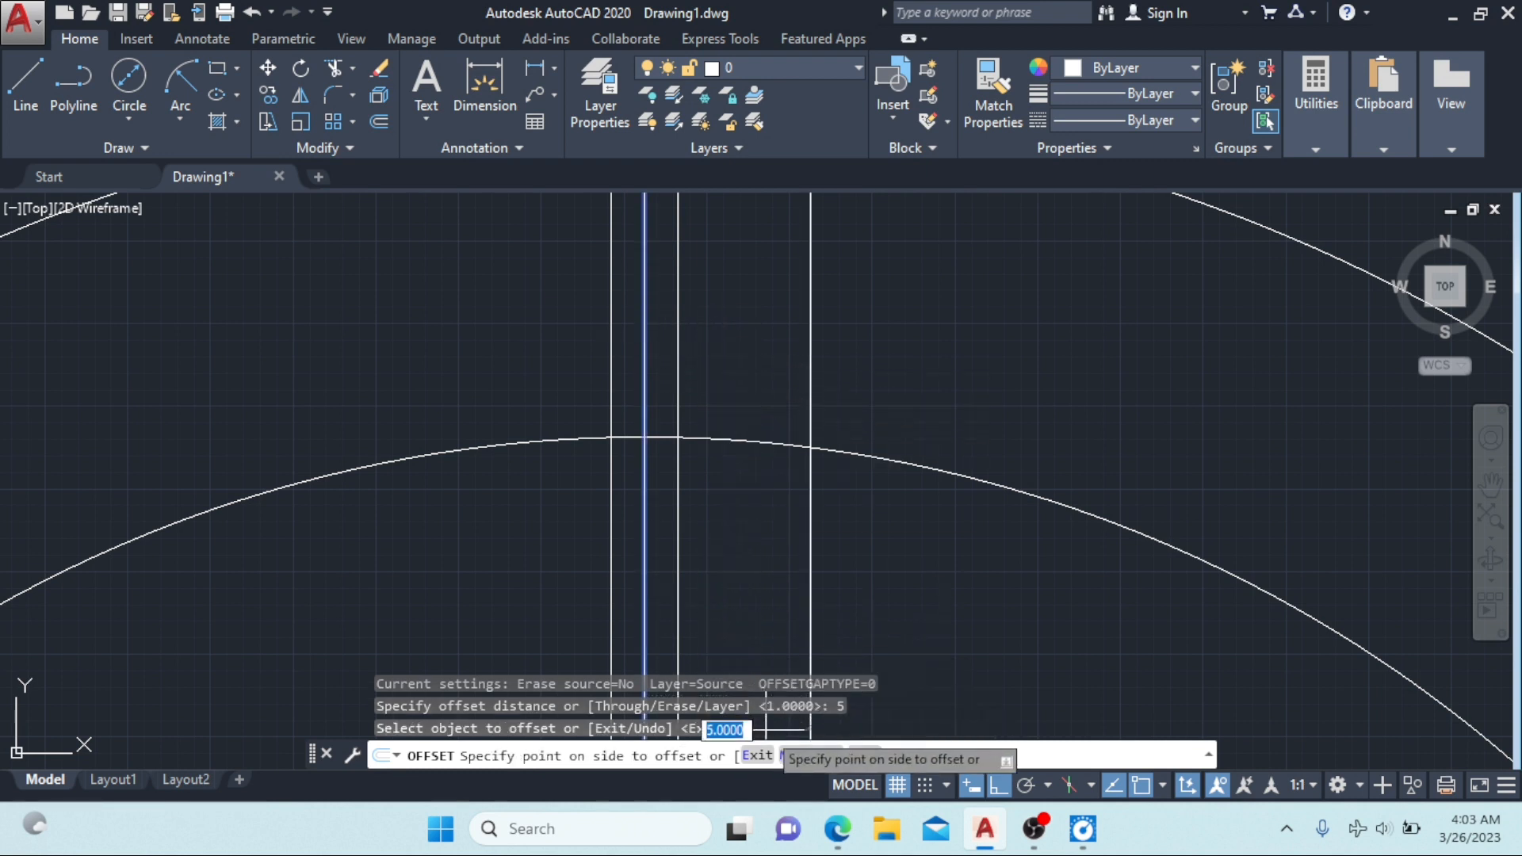
{"action": "left_click", "coordinate": [810, 755]}
{"action": "left_click", "coordinate": [751, 376]}
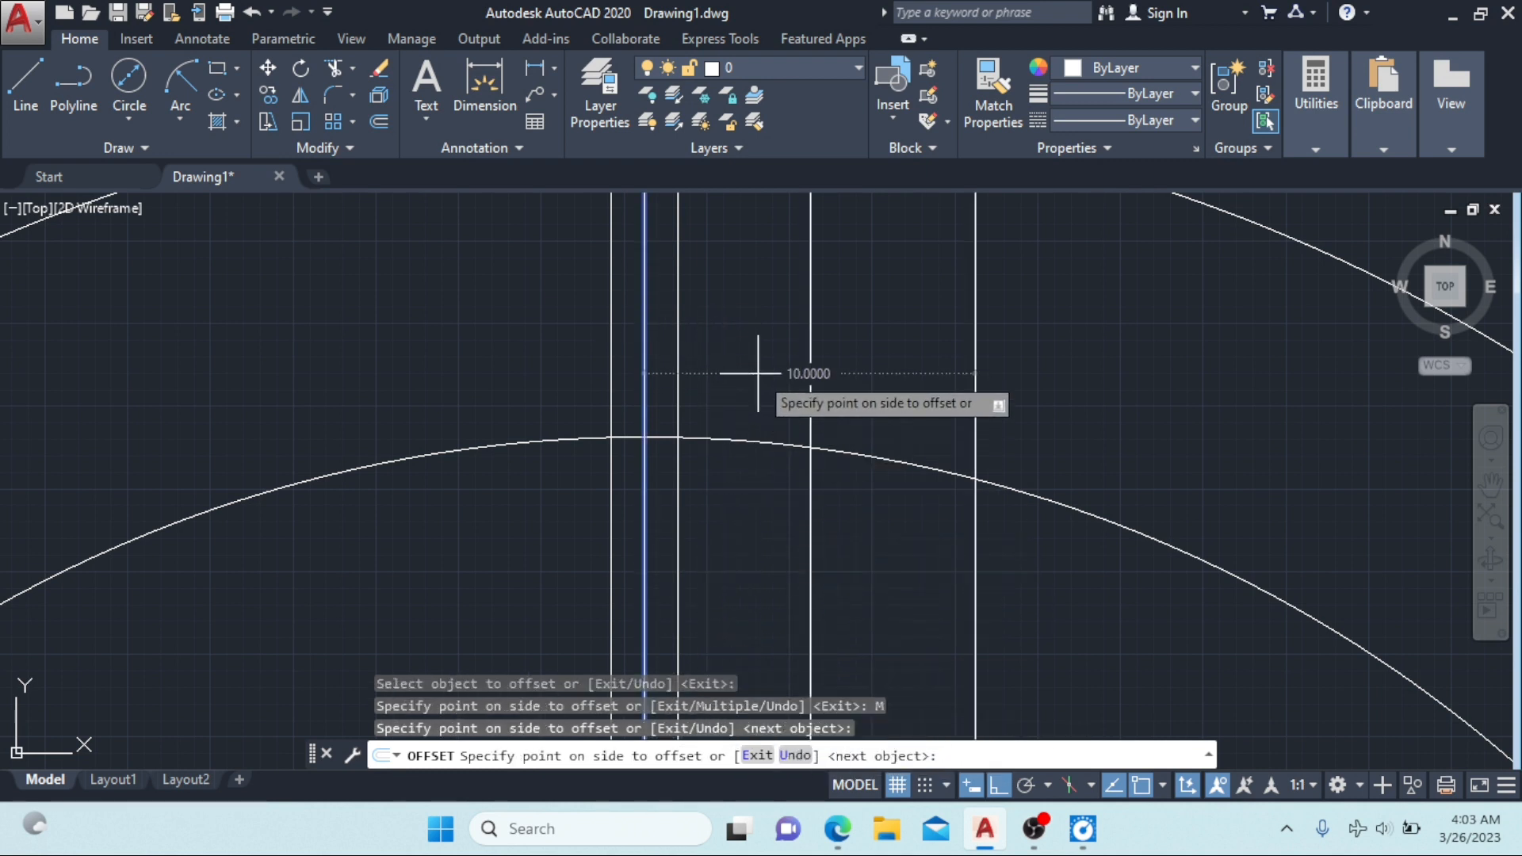
{"action": "left_click", "coordinate": [547, 366]}
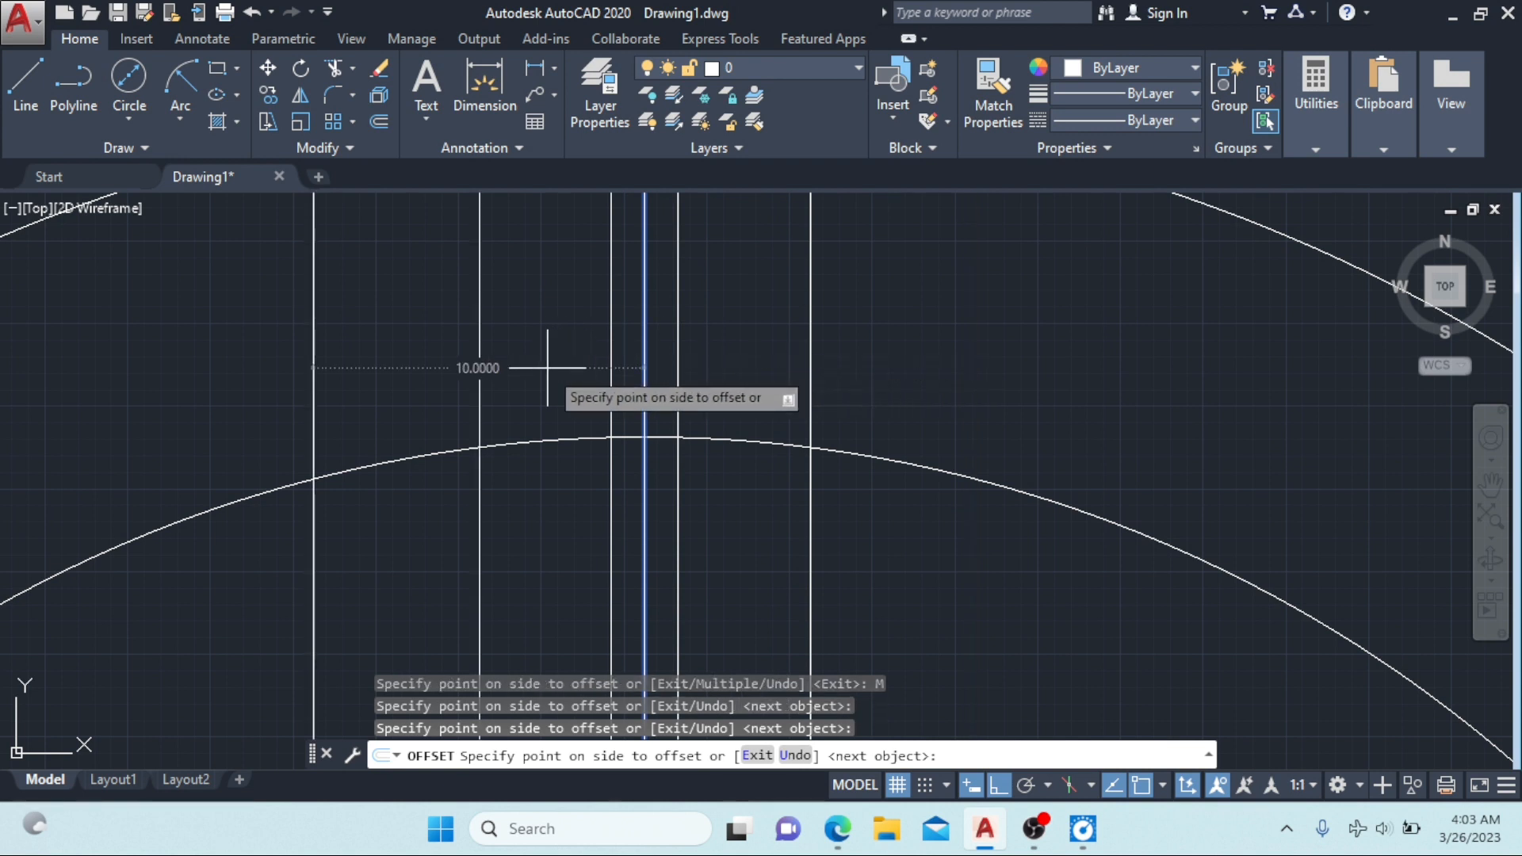
{"action": "key", "text": "Escape"}
{"action": "scroll", "coordinate": [646, 373], "scroll_direction": "down", "scroll_amount": 3}
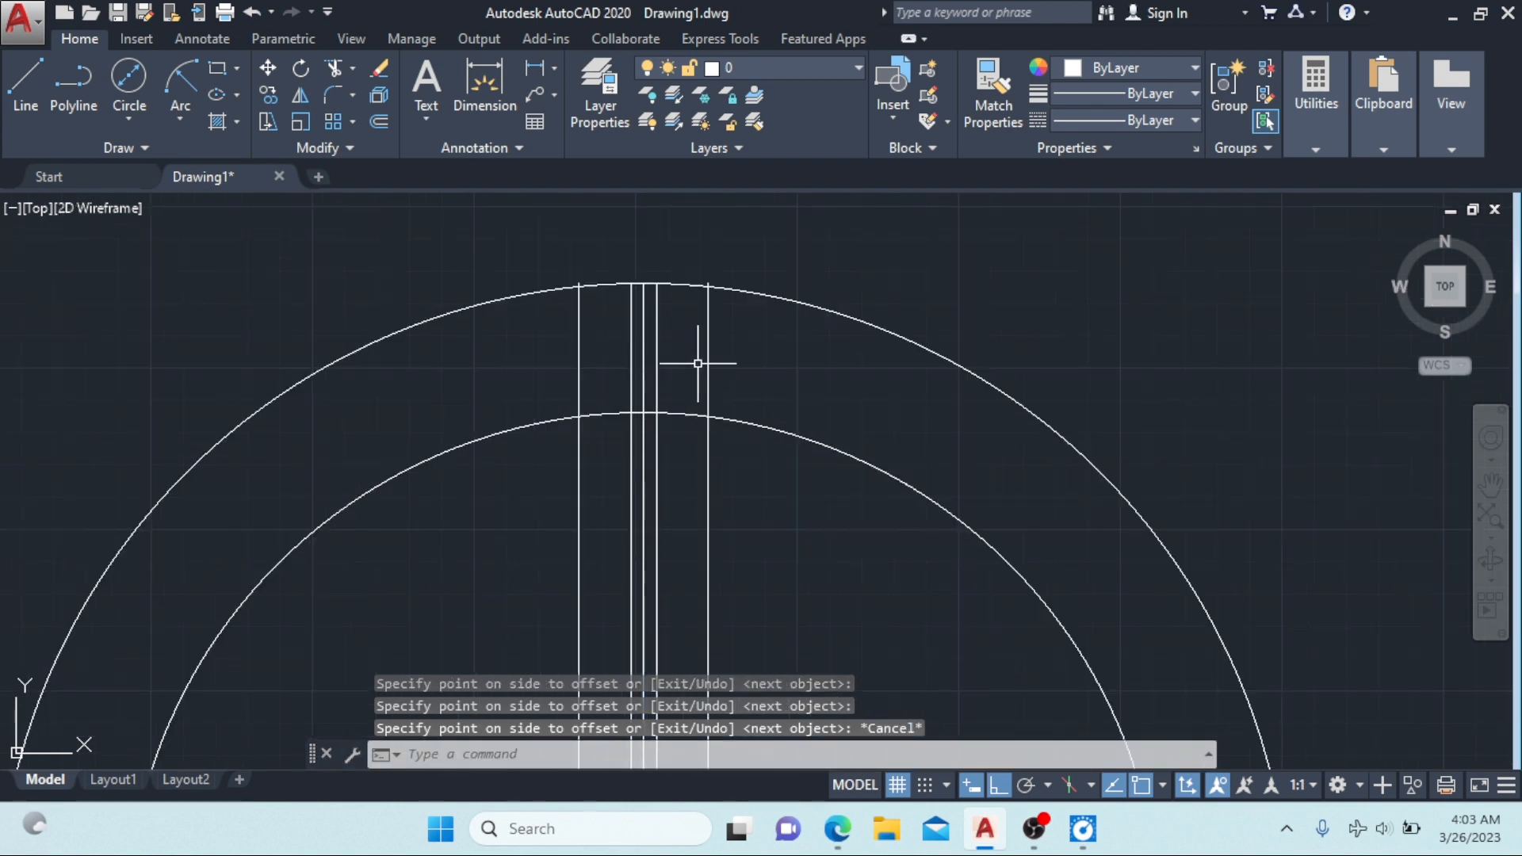
Step: Draw a Start, End, Radius arc of radius 15 from the left inner offset line at the outer circle to the left outer offset line at the inner circle
{"action": "middle_click_drag", "start_coordinate": [697, 344], "coordinate": [717, 323]}
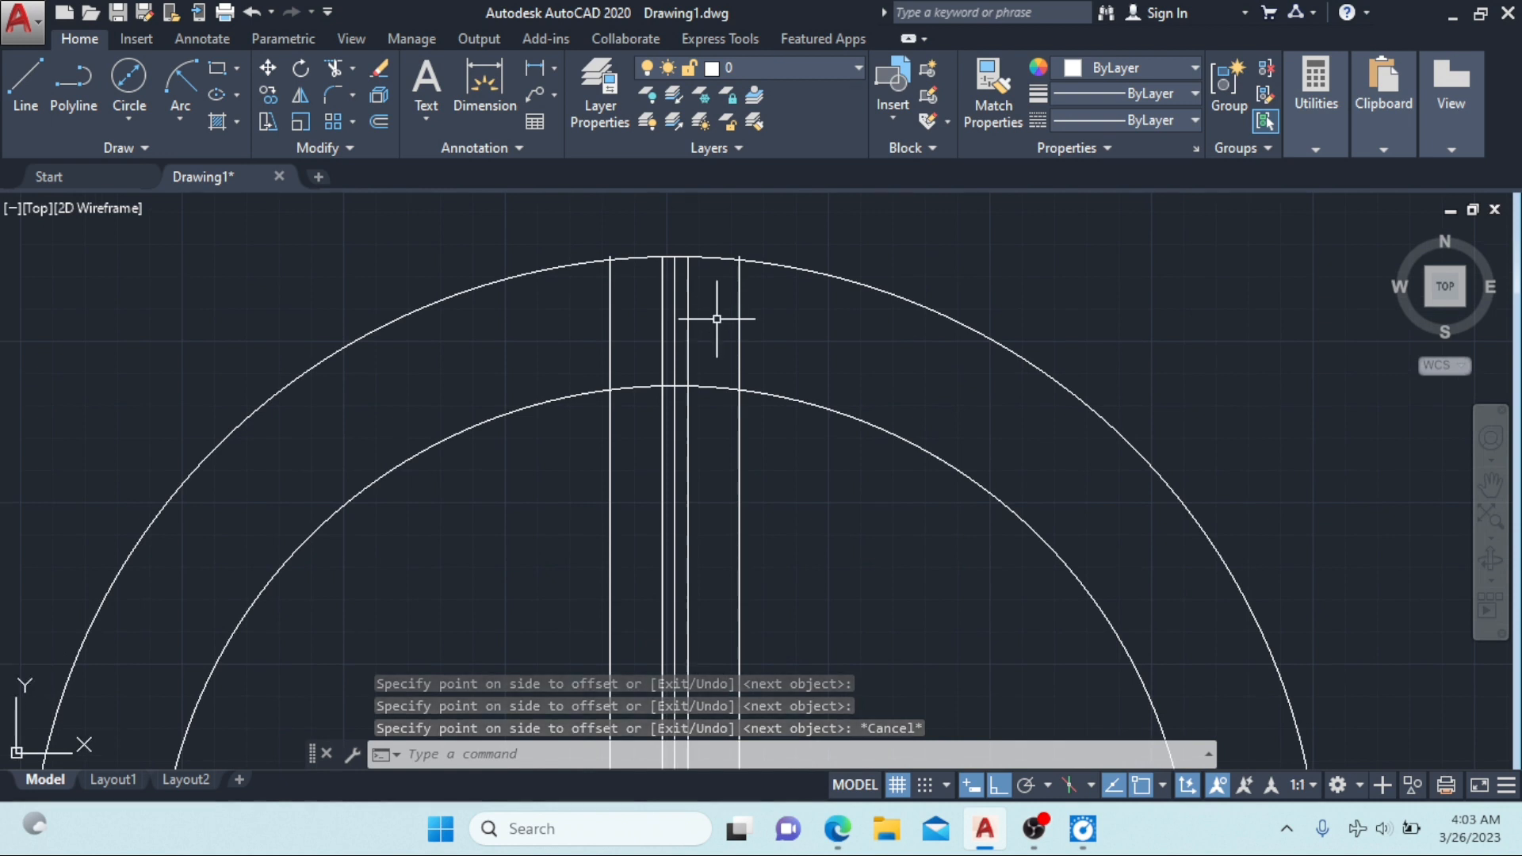
{"action": "left_click", "coordinate": [177, 123]}
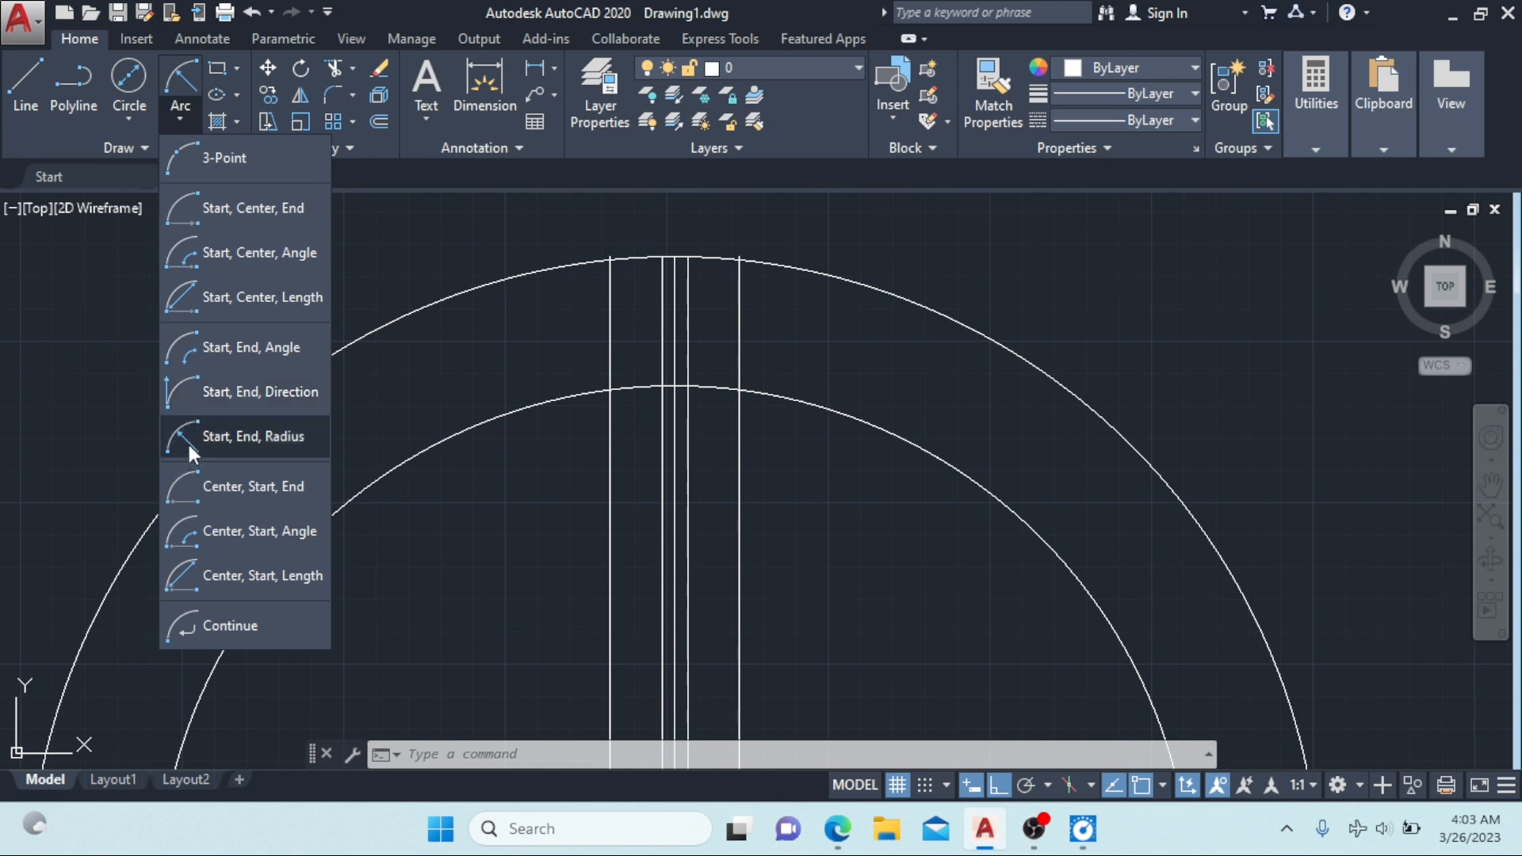
{"action": "left_click", "coordinate": [273, 438]}
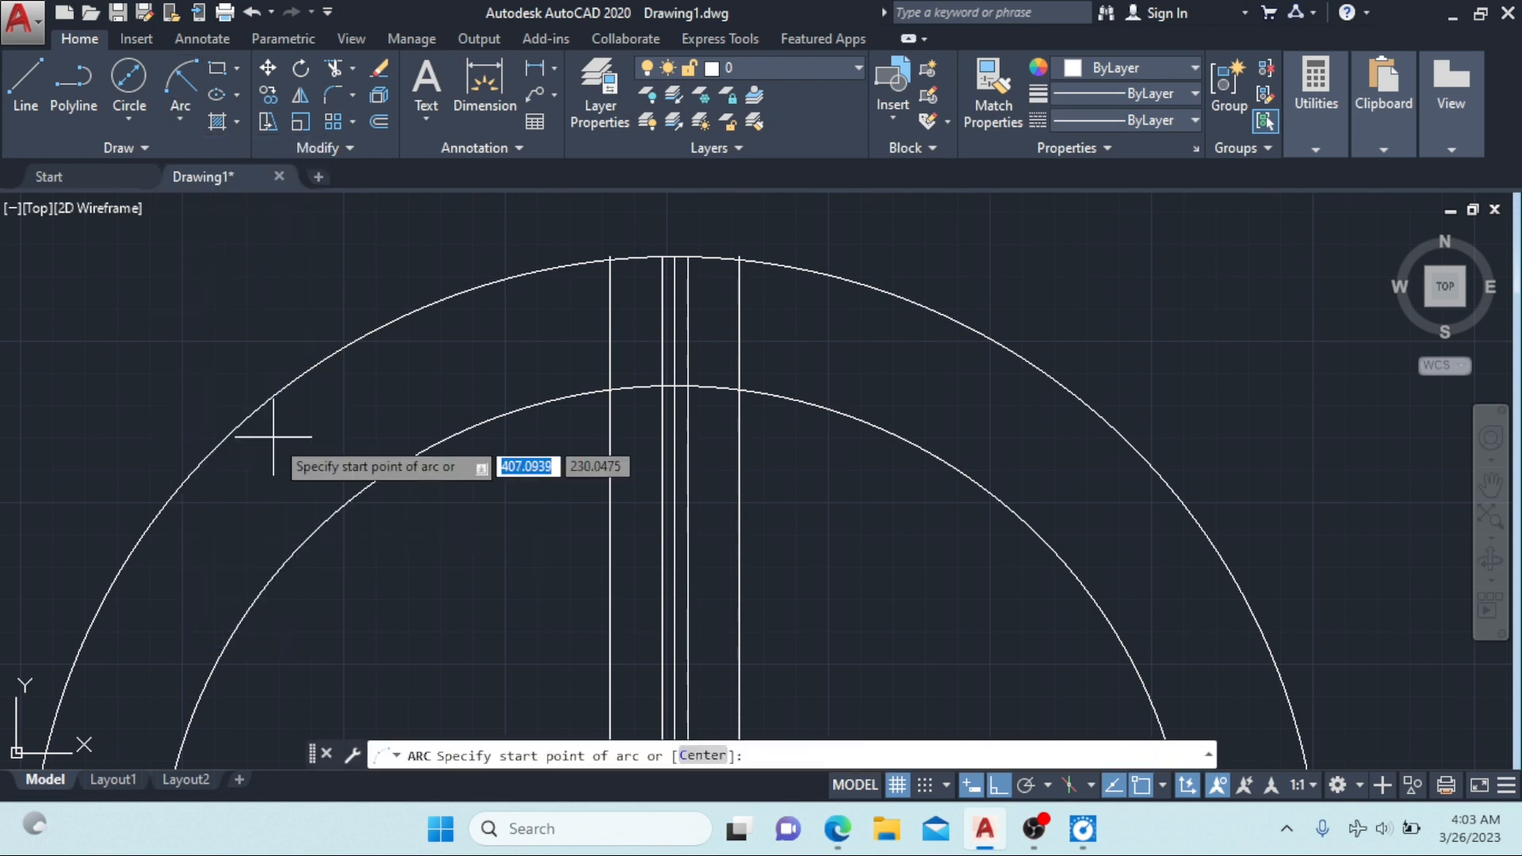
{"action": "left_click", "coordinate": [662, 256]}
{"action": "left_click", "coordinate": [610, 388]}
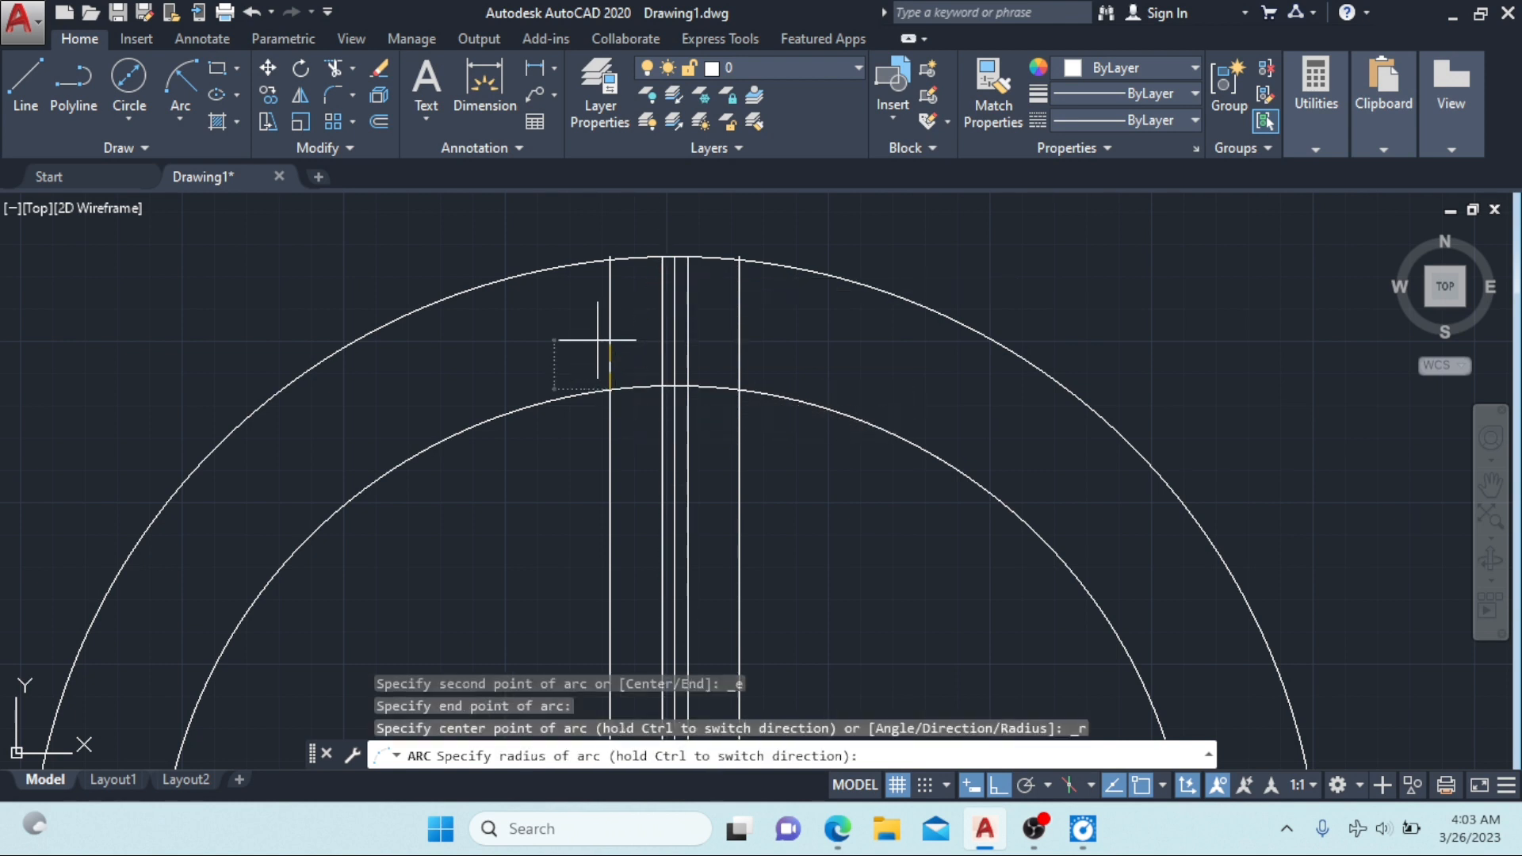
{"action": "type", "text": "15"}
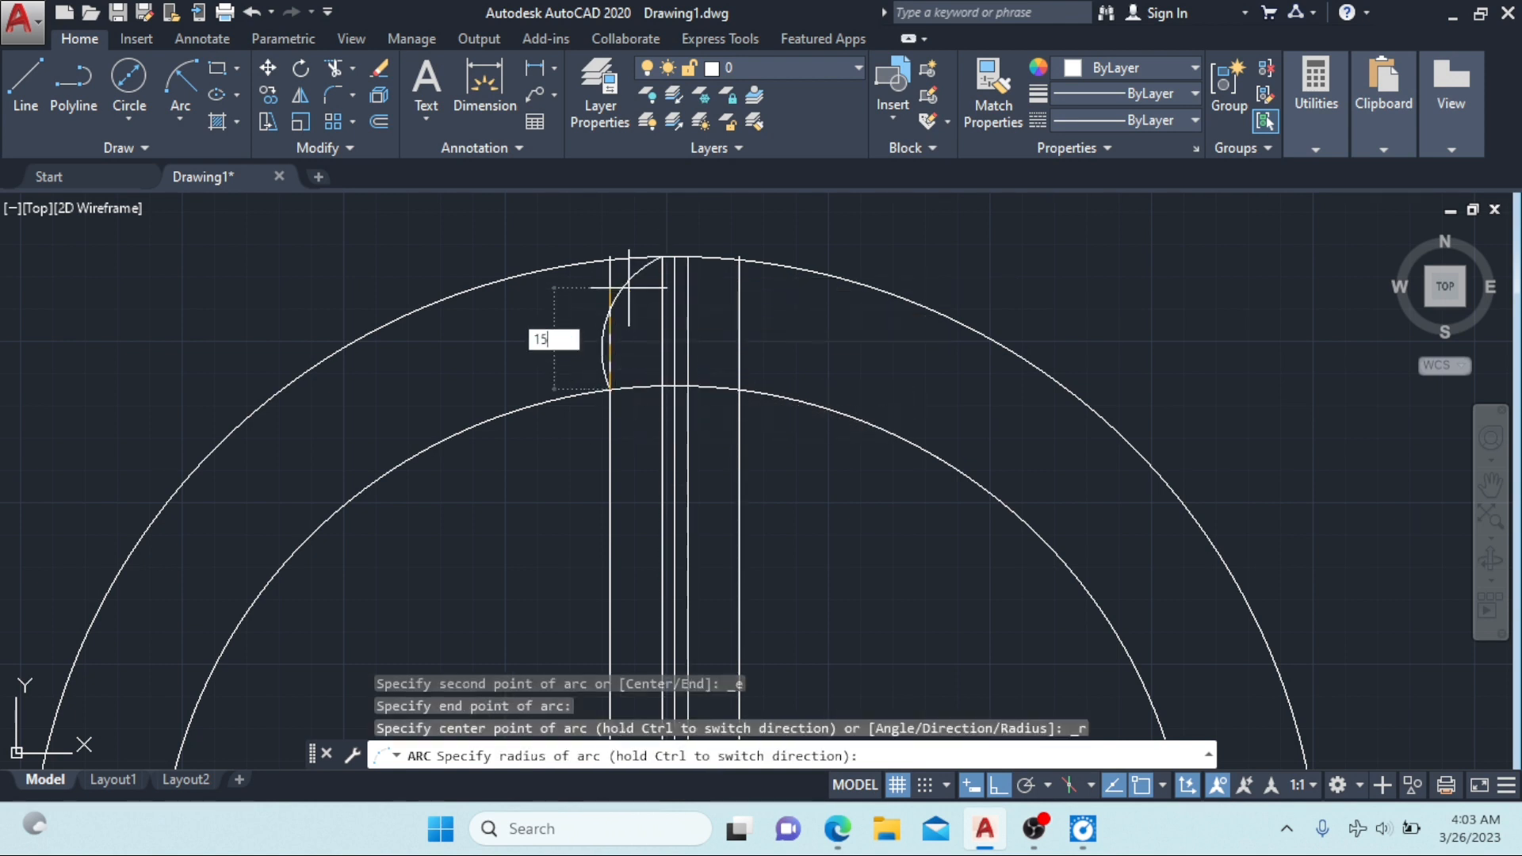
{"action": "key", "text": "Return"}
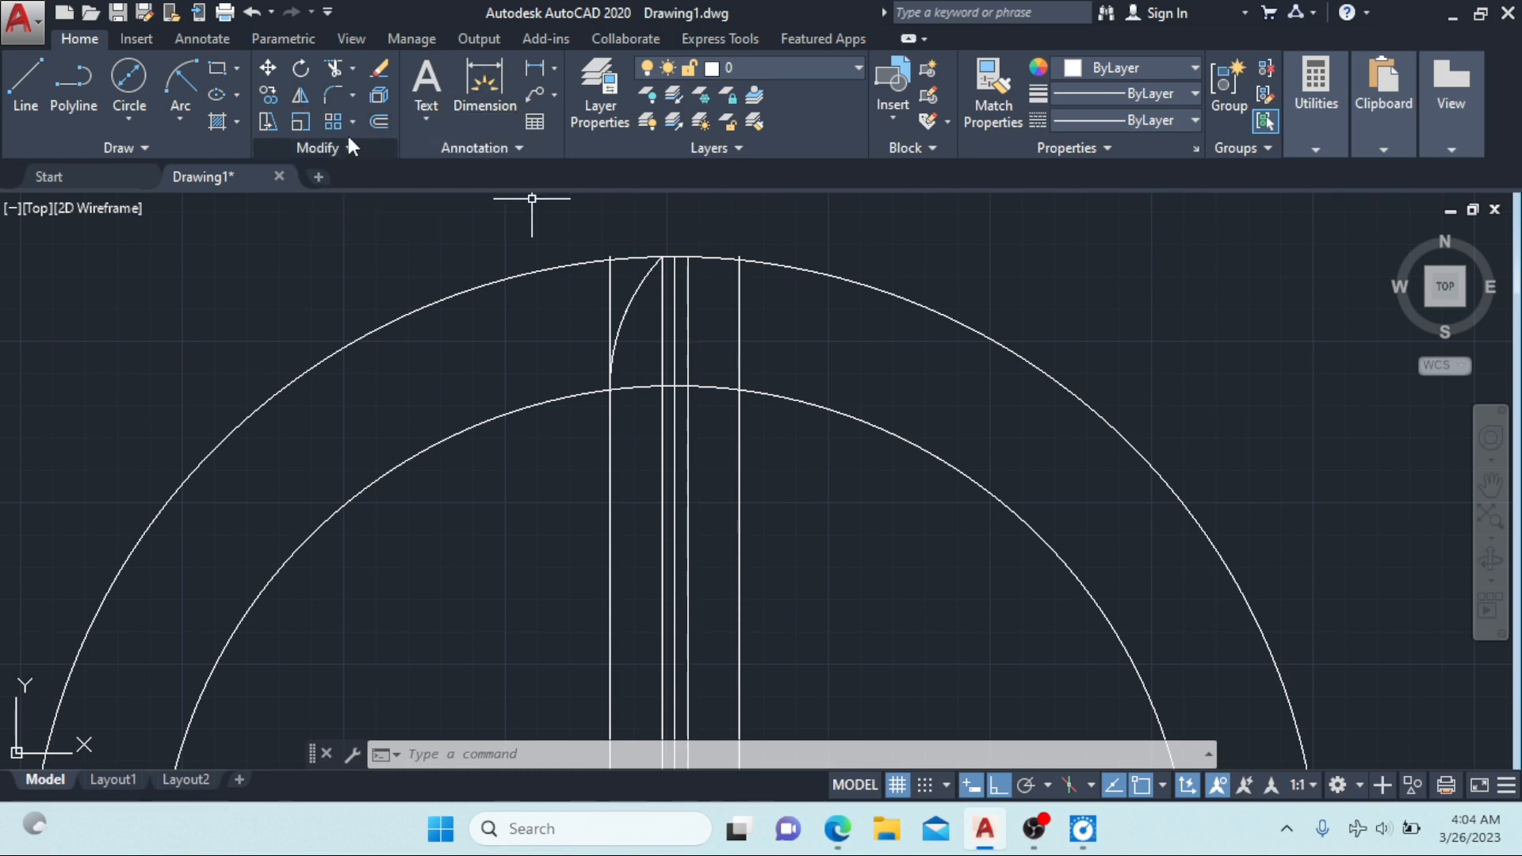
Step: Mirror the tooth flank arc about the vertical centre line, keeping the source arc
{"action": "left_click", "coordinate": [301, 97]}
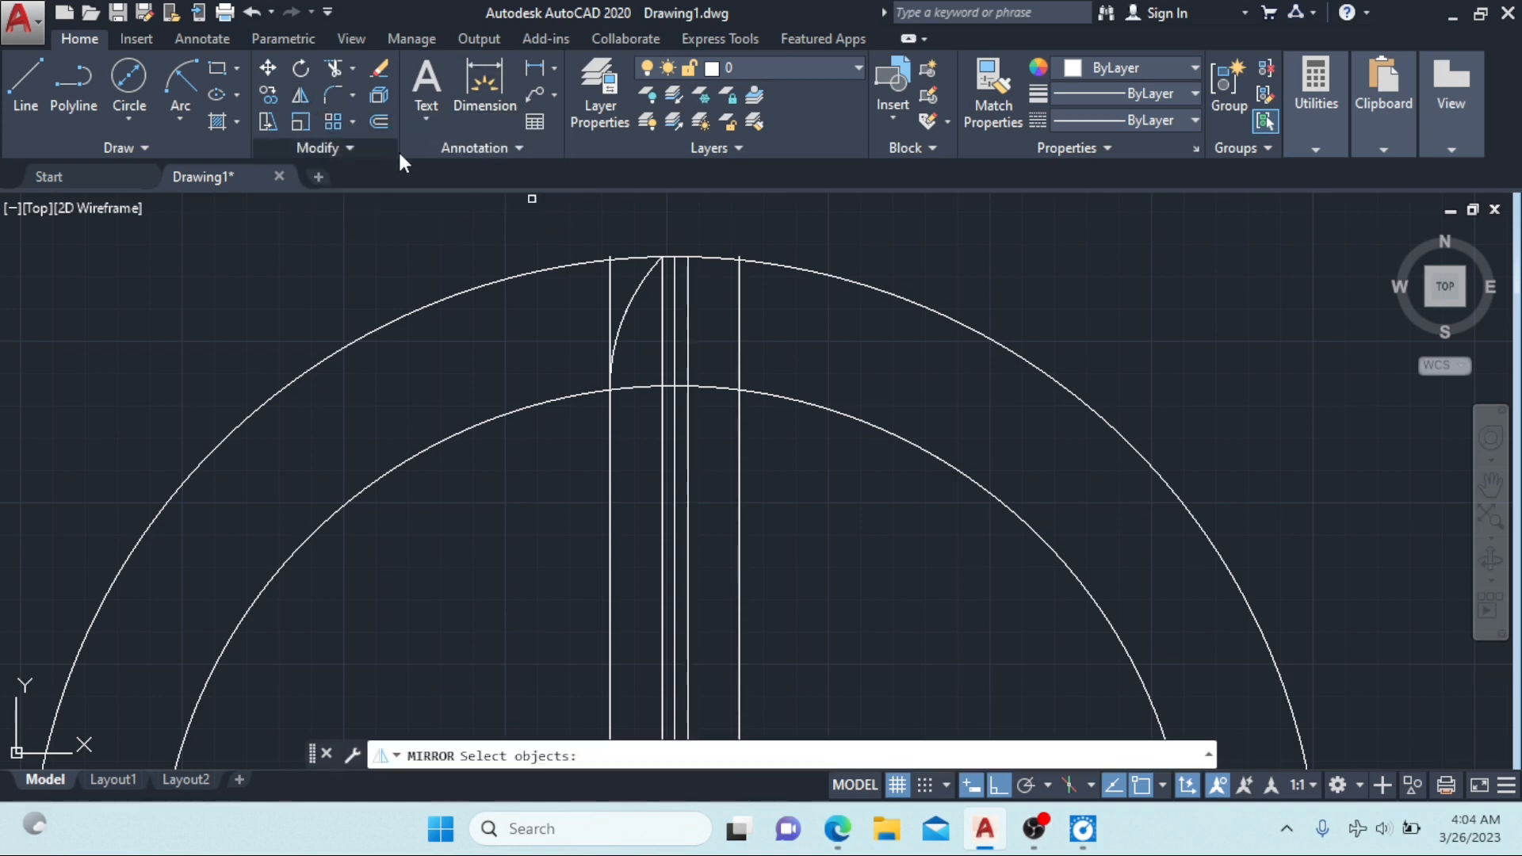
{"action": "key", "text": "Escape"}
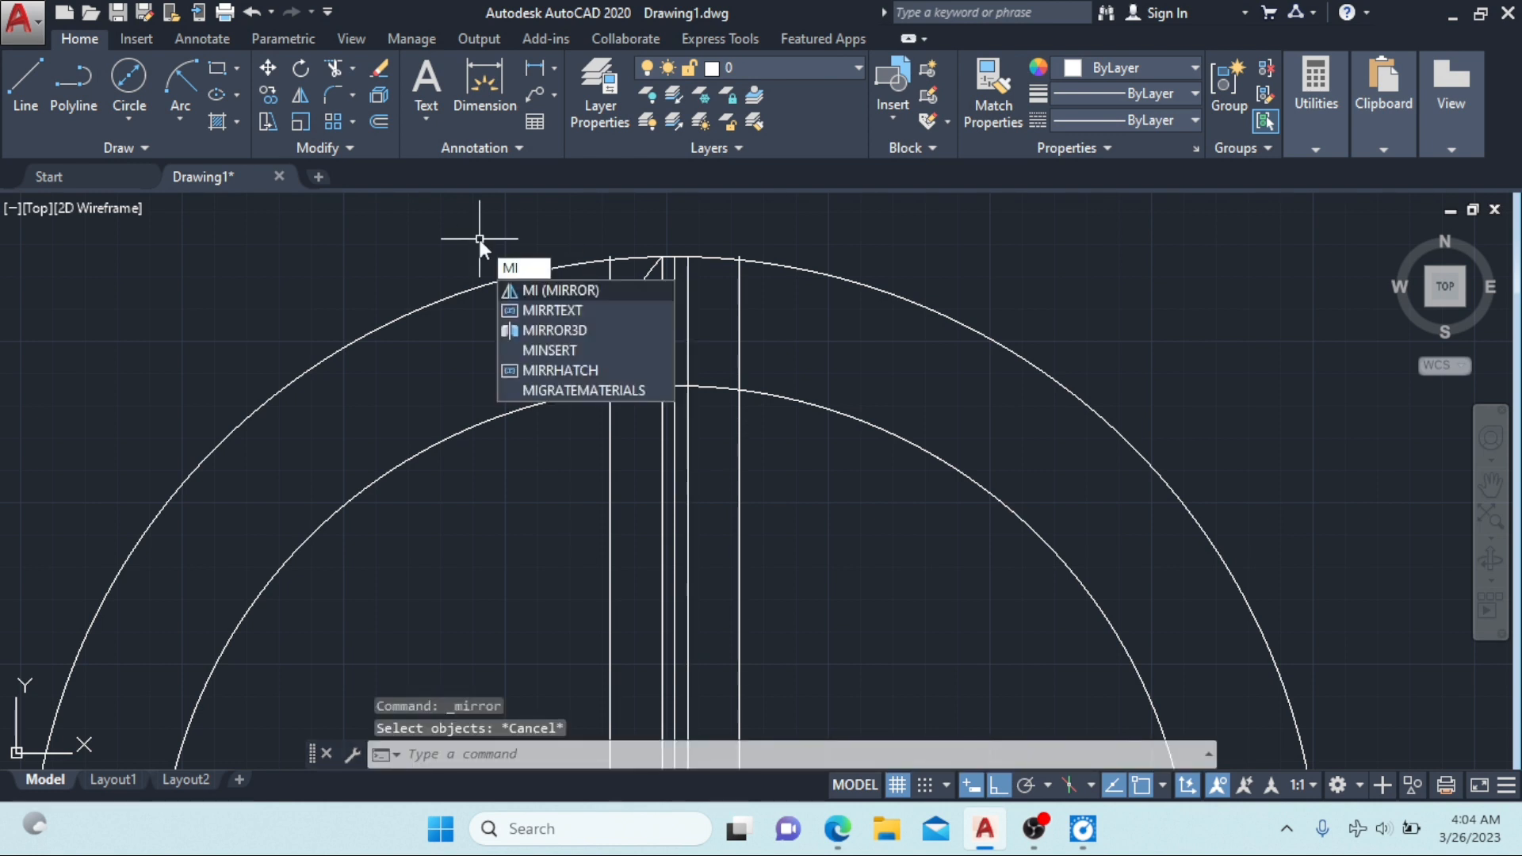
{"action": "key", "text": "Return"}
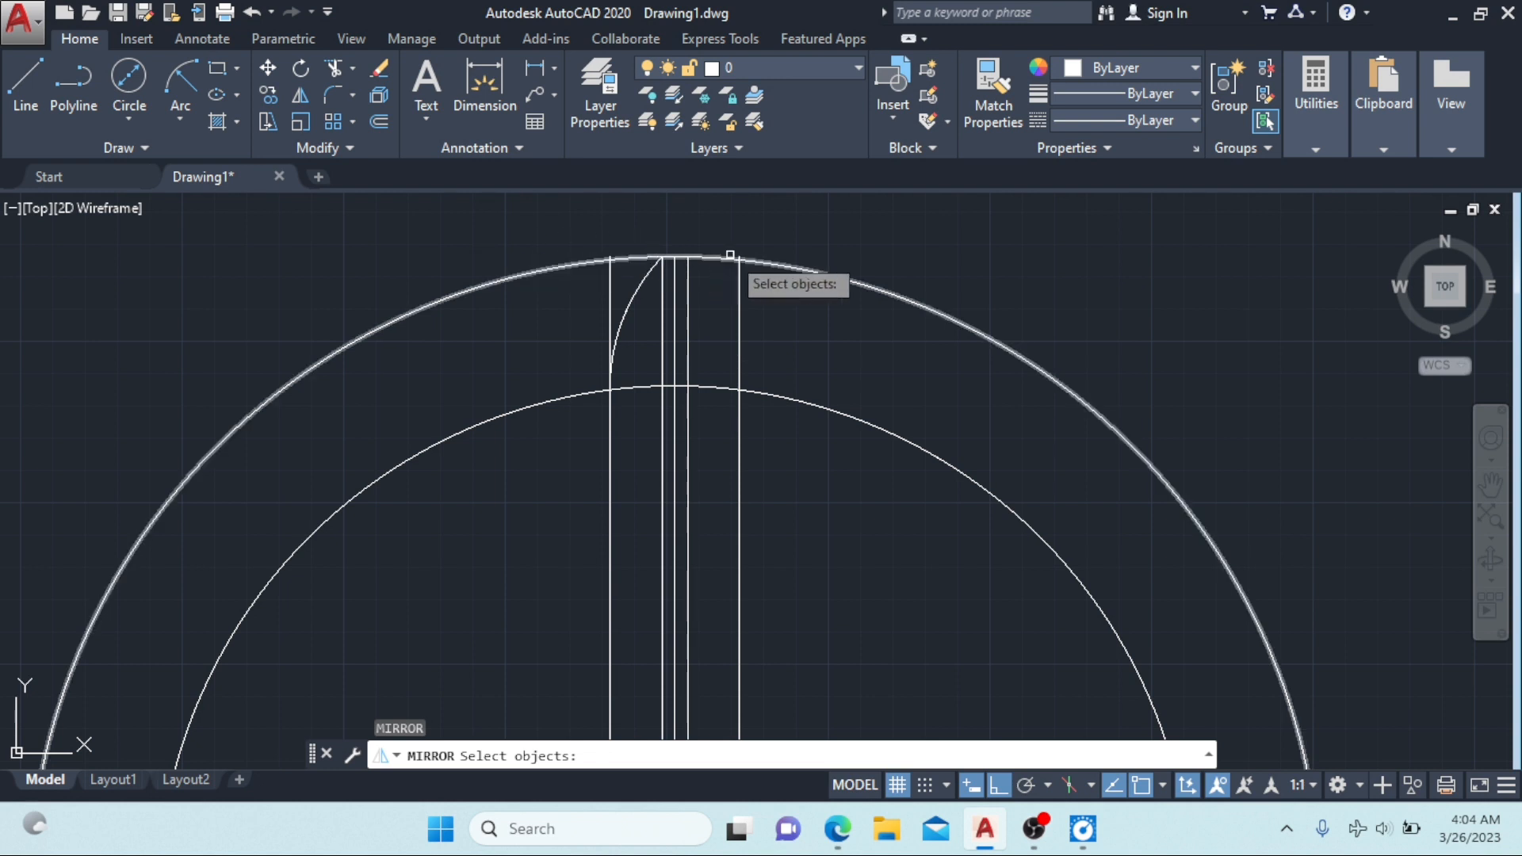
{"action": "left_click", "coordinate": [629, 299]}
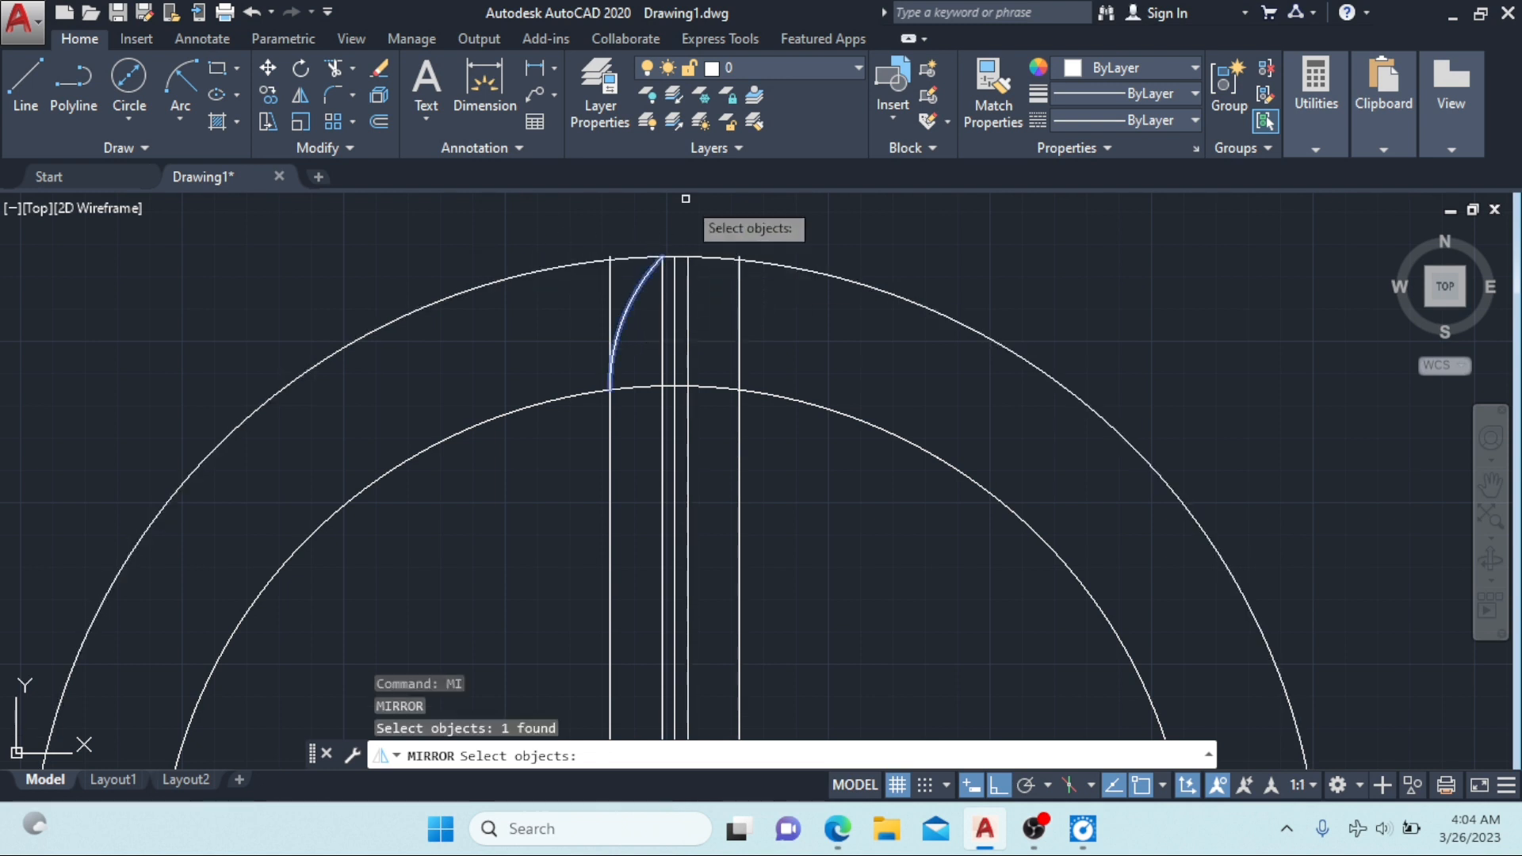
{"action": "key", "text": "Return"}
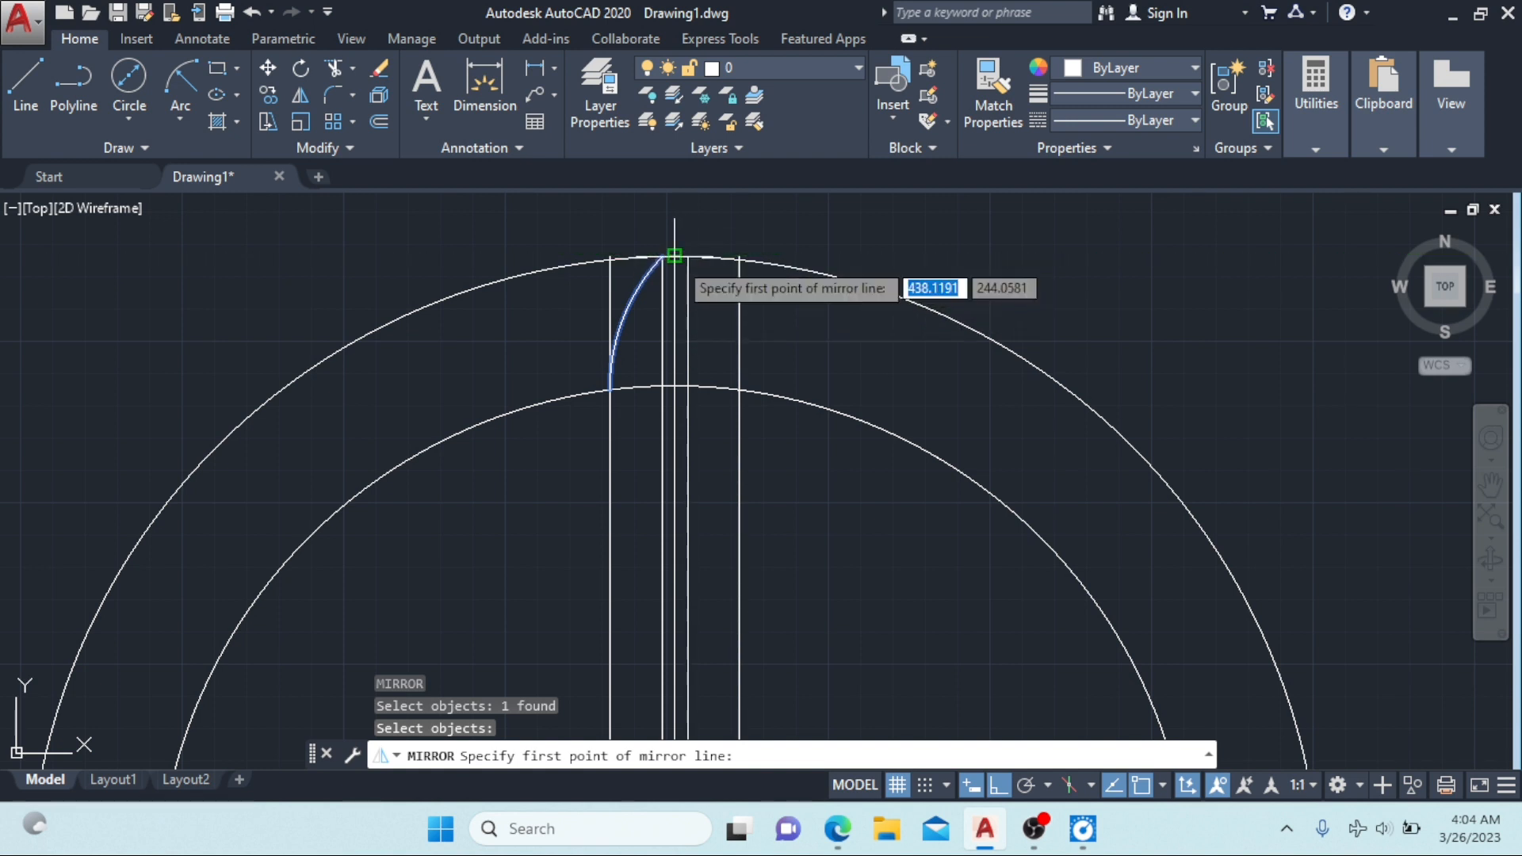
{"action": "left_click", "coordinate": [674, 256]}
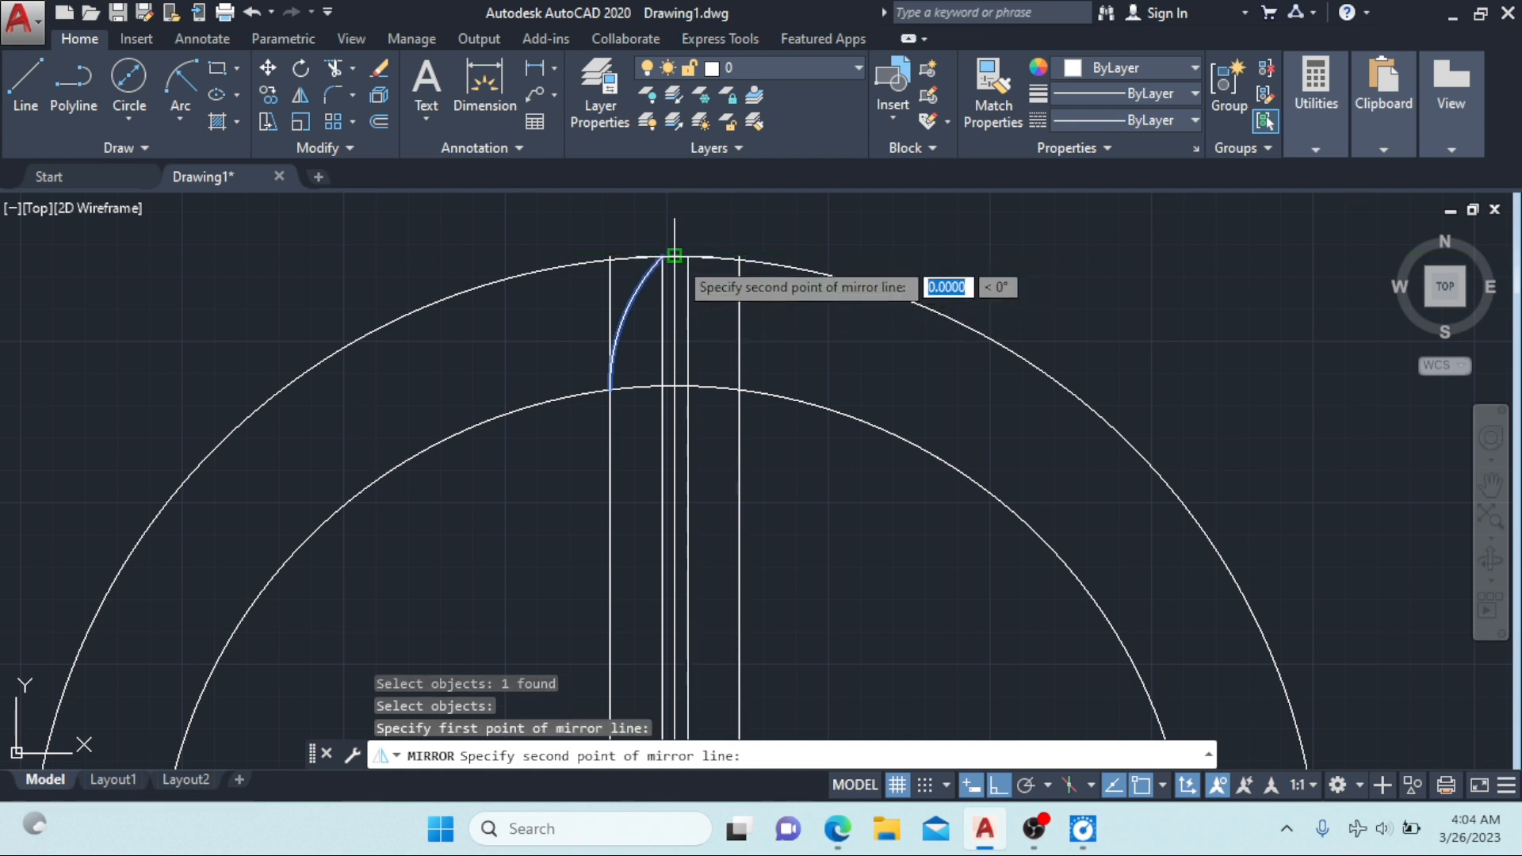
{"action": "left_click", "coordinate": [708, 316]}
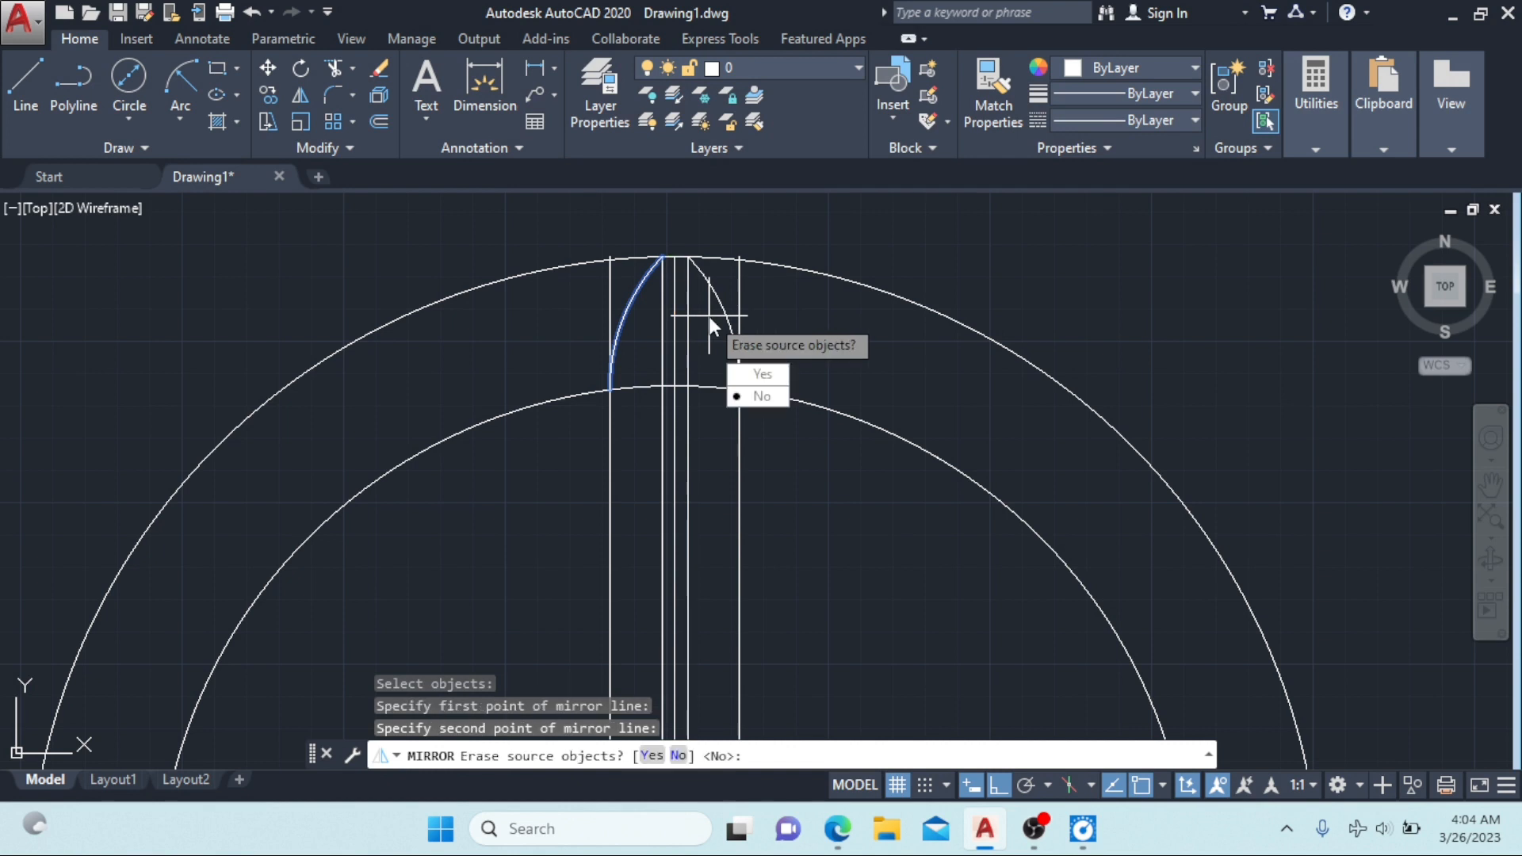
{"action": "left_click", "coordinate": [737, 395]}
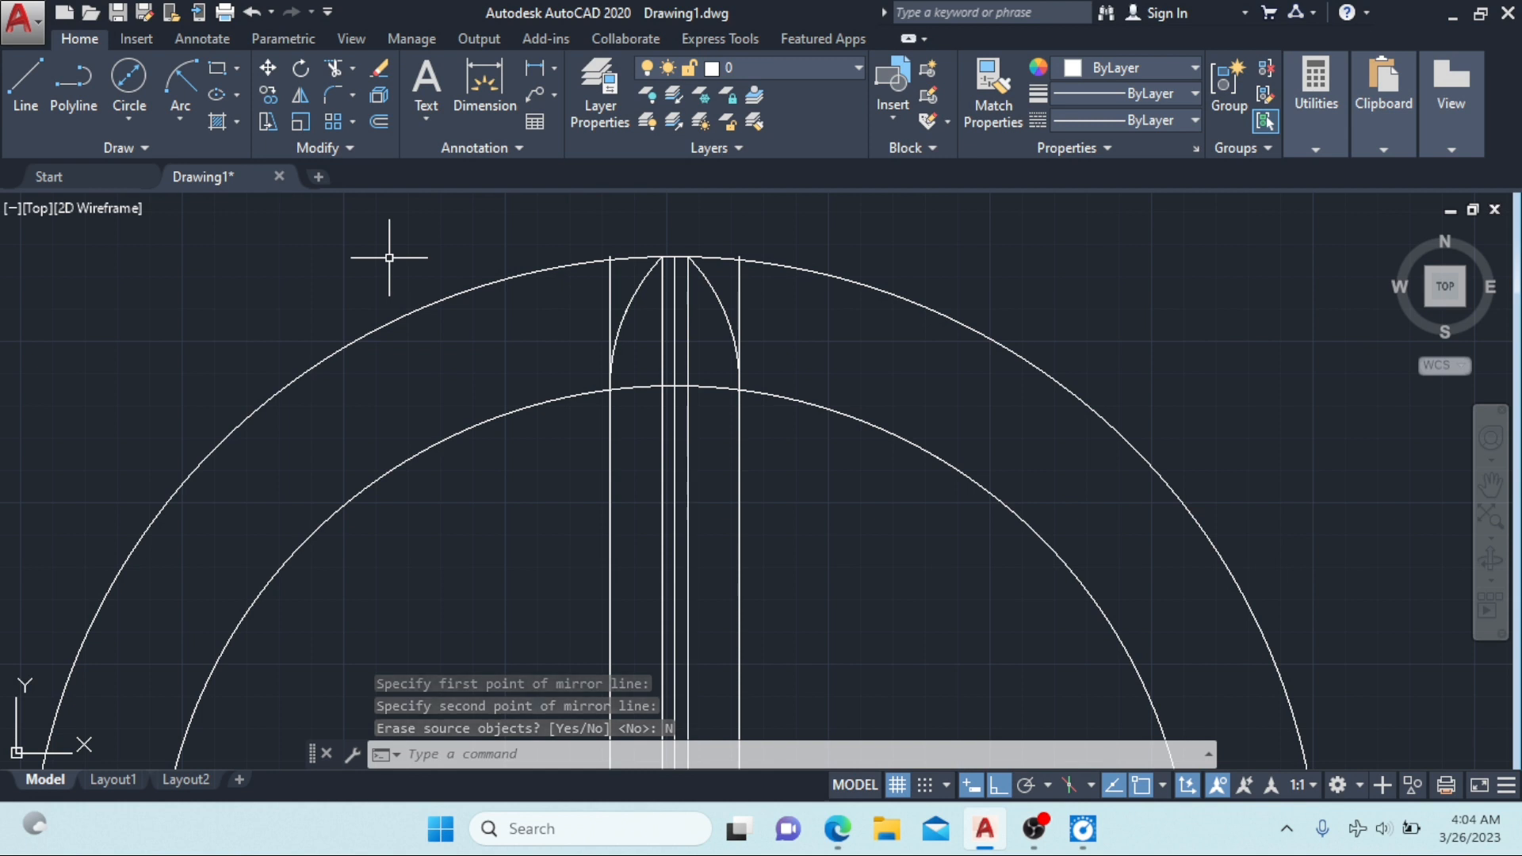
Step: Trim the vertical construction lines between the outer and inner circles inside the tooth
{"action": "type", "text": "TR"}
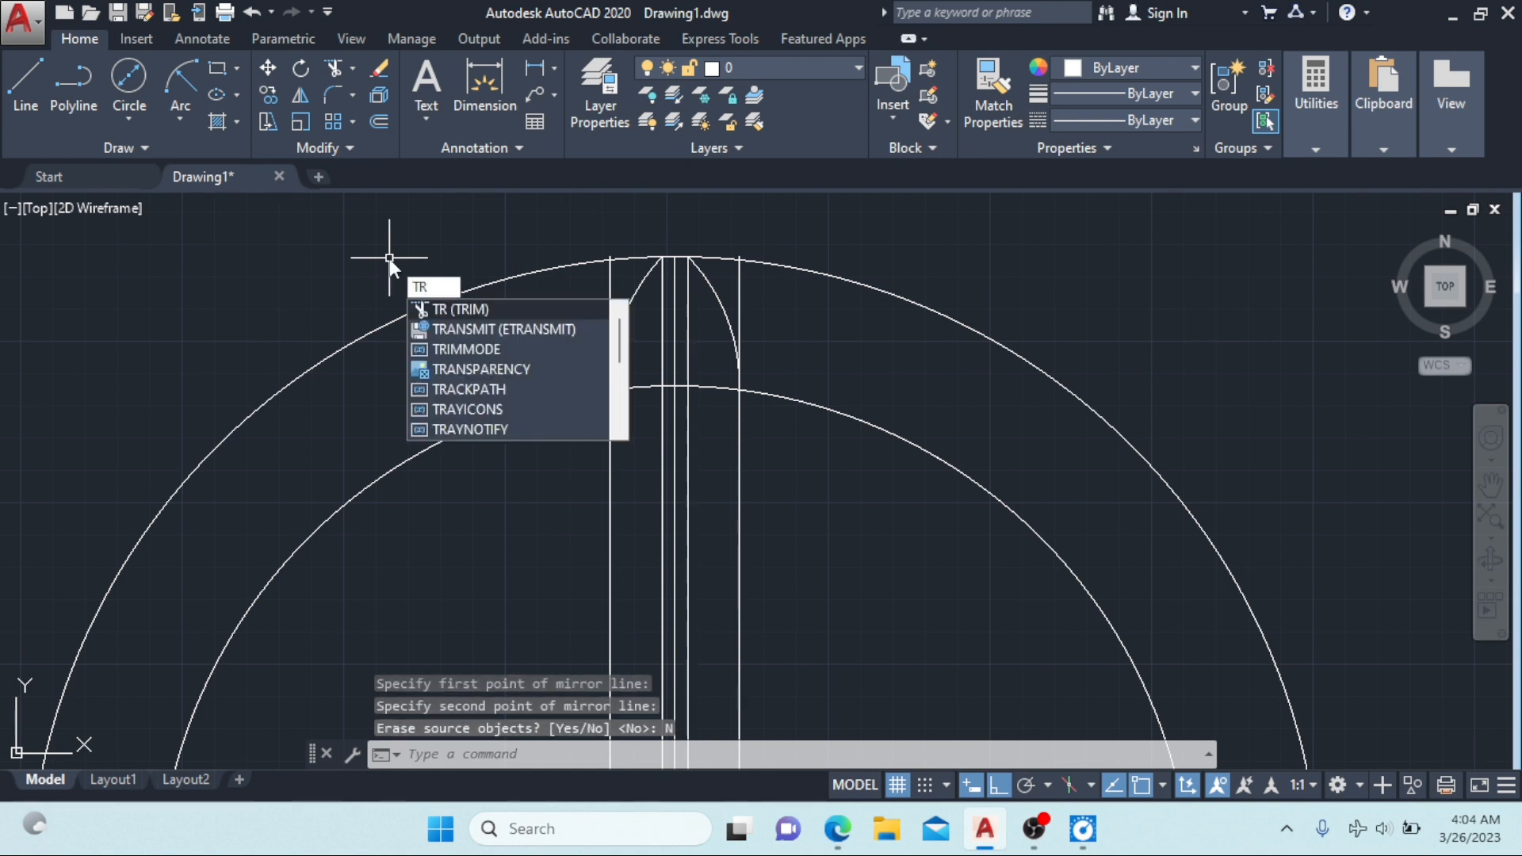
{"action": "key", "text": "Return"}
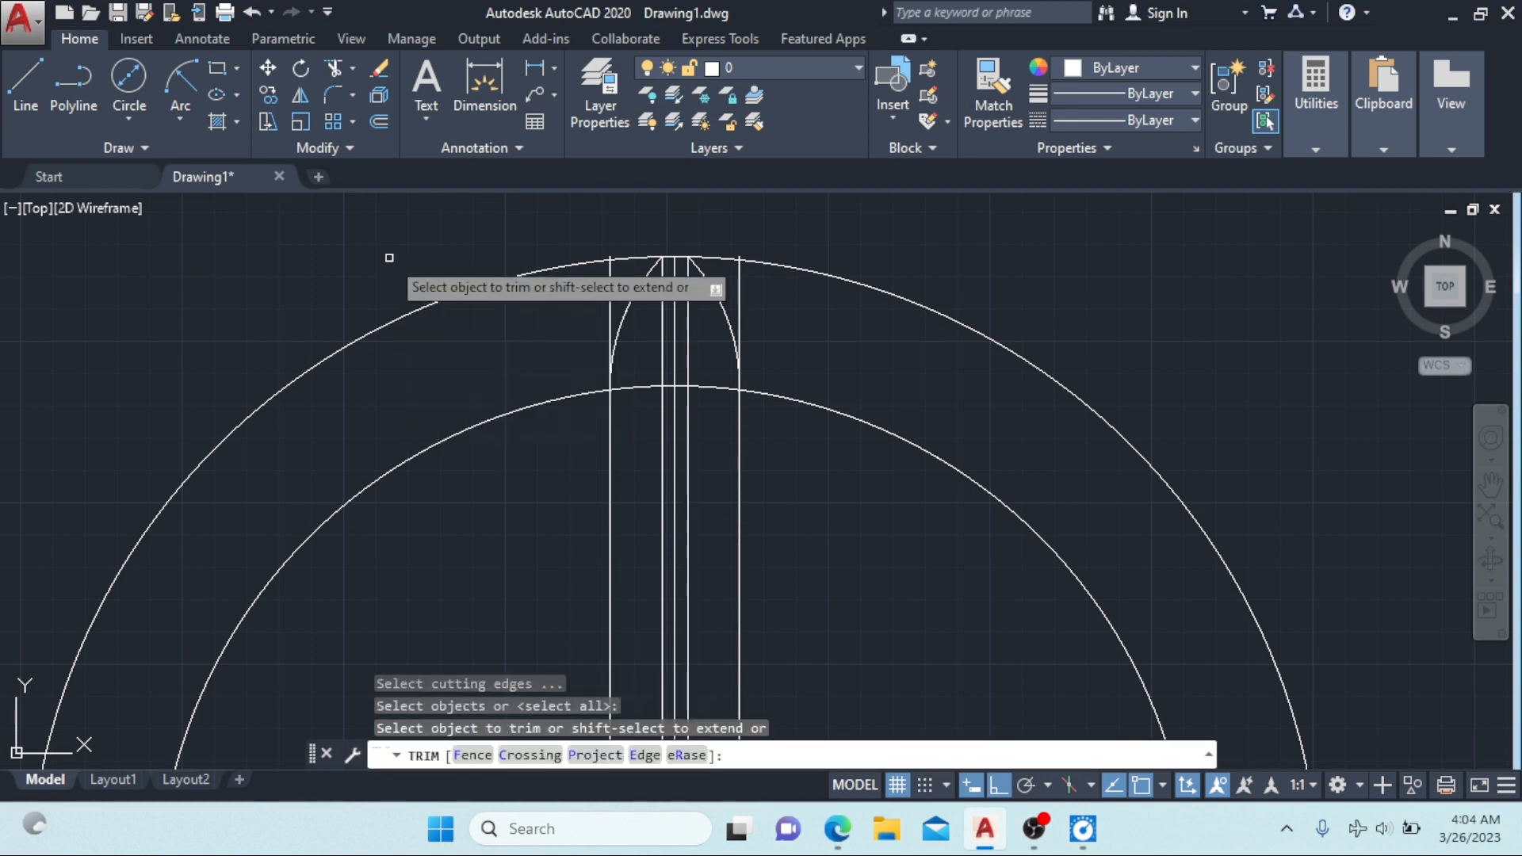
{"action": "left_click", "coordinate": [608, 302]}
{"action": "scroll", "coordinate": [612, 265], "scroll_direction": "down", "scroll_amount": 3}
{"action": "scroll", "coordinate": [610, 269], "scroll_direction": "up", "scroll_amount": 4}
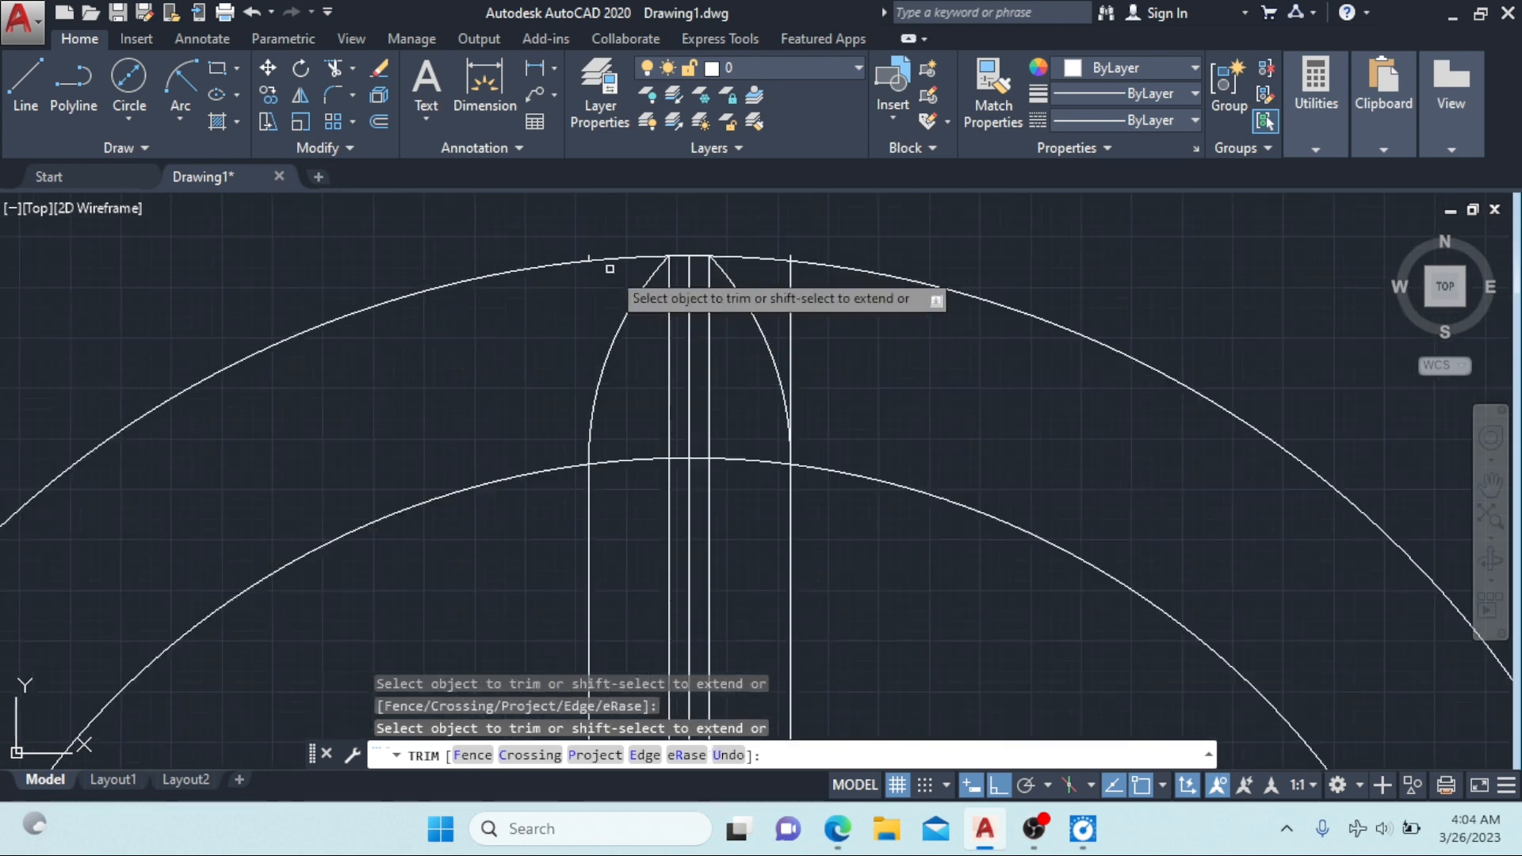
{"action": "scroll", "coordinate": [610, 269], "scroll_direction": "up", "scroll_amount": 2}
{"action": "left_click", "coordinate": [571, 249]}
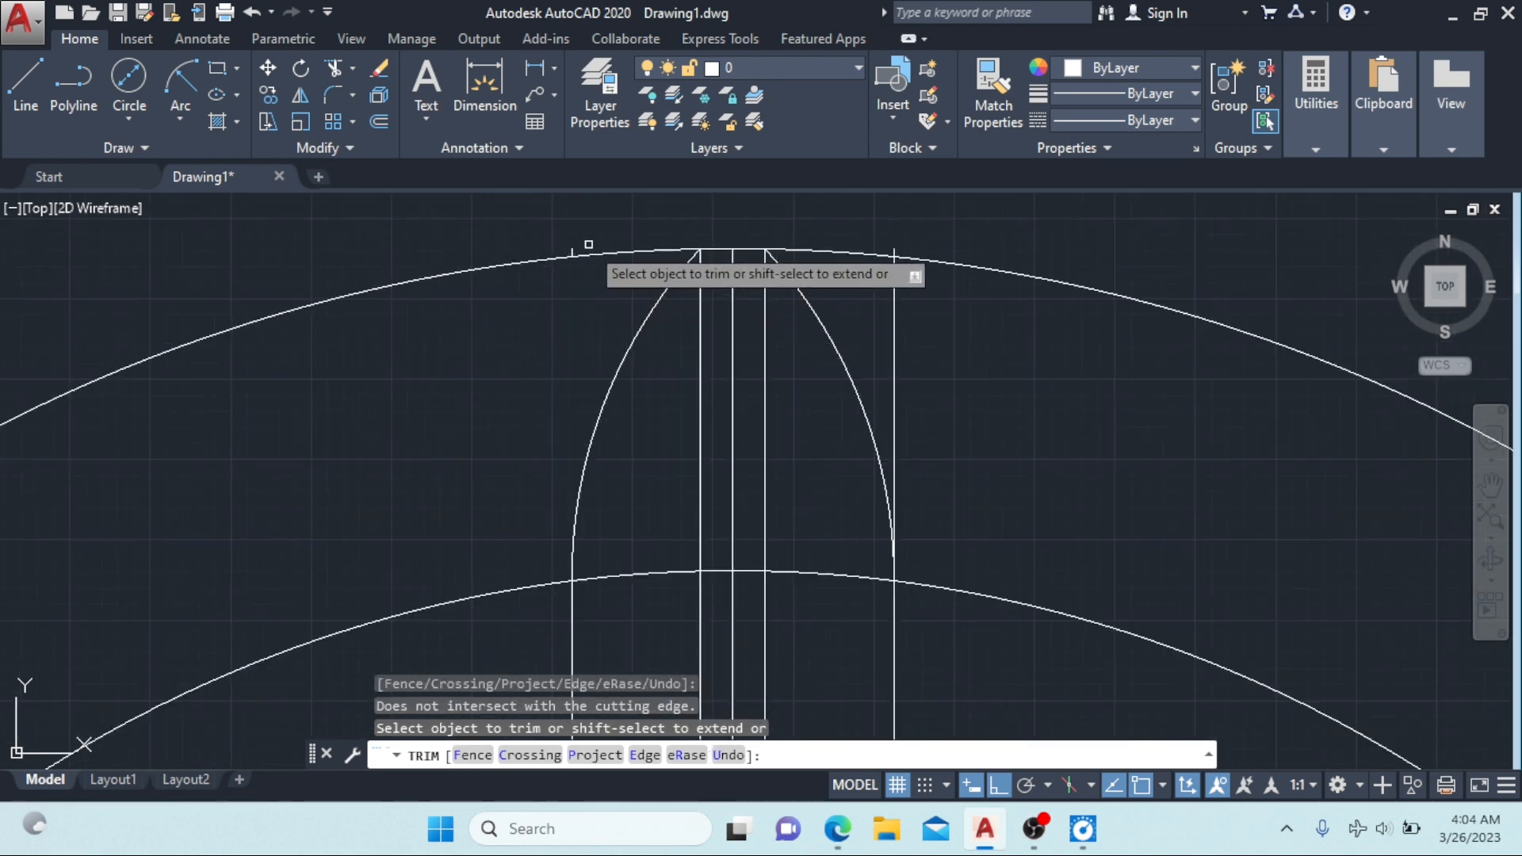
{"action": "left_click", "coordinate": [894, 344]}
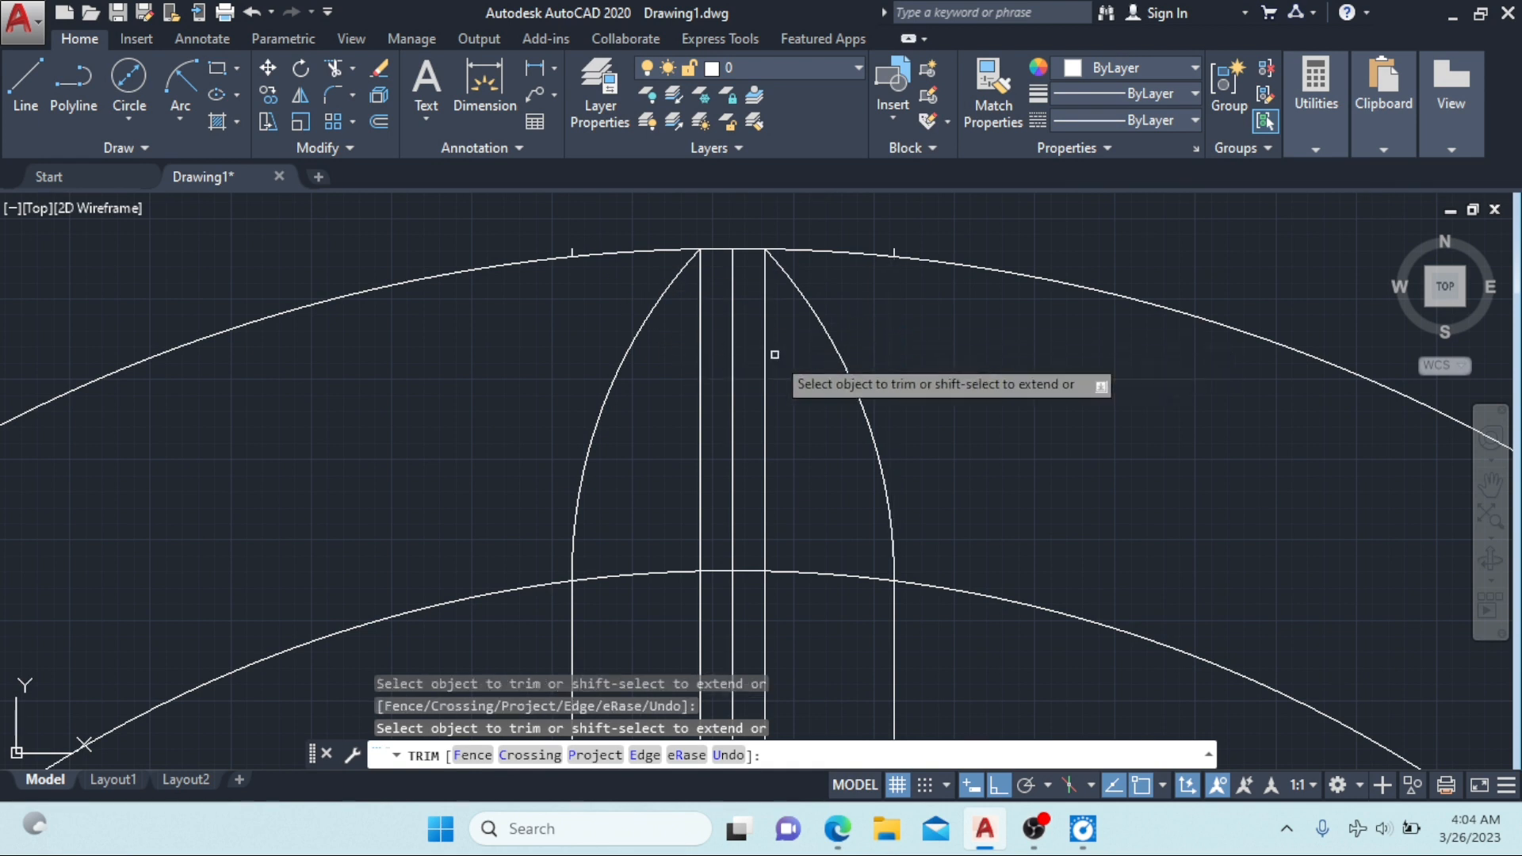
{"action": "left_click", "coordinate": [733, 319]}
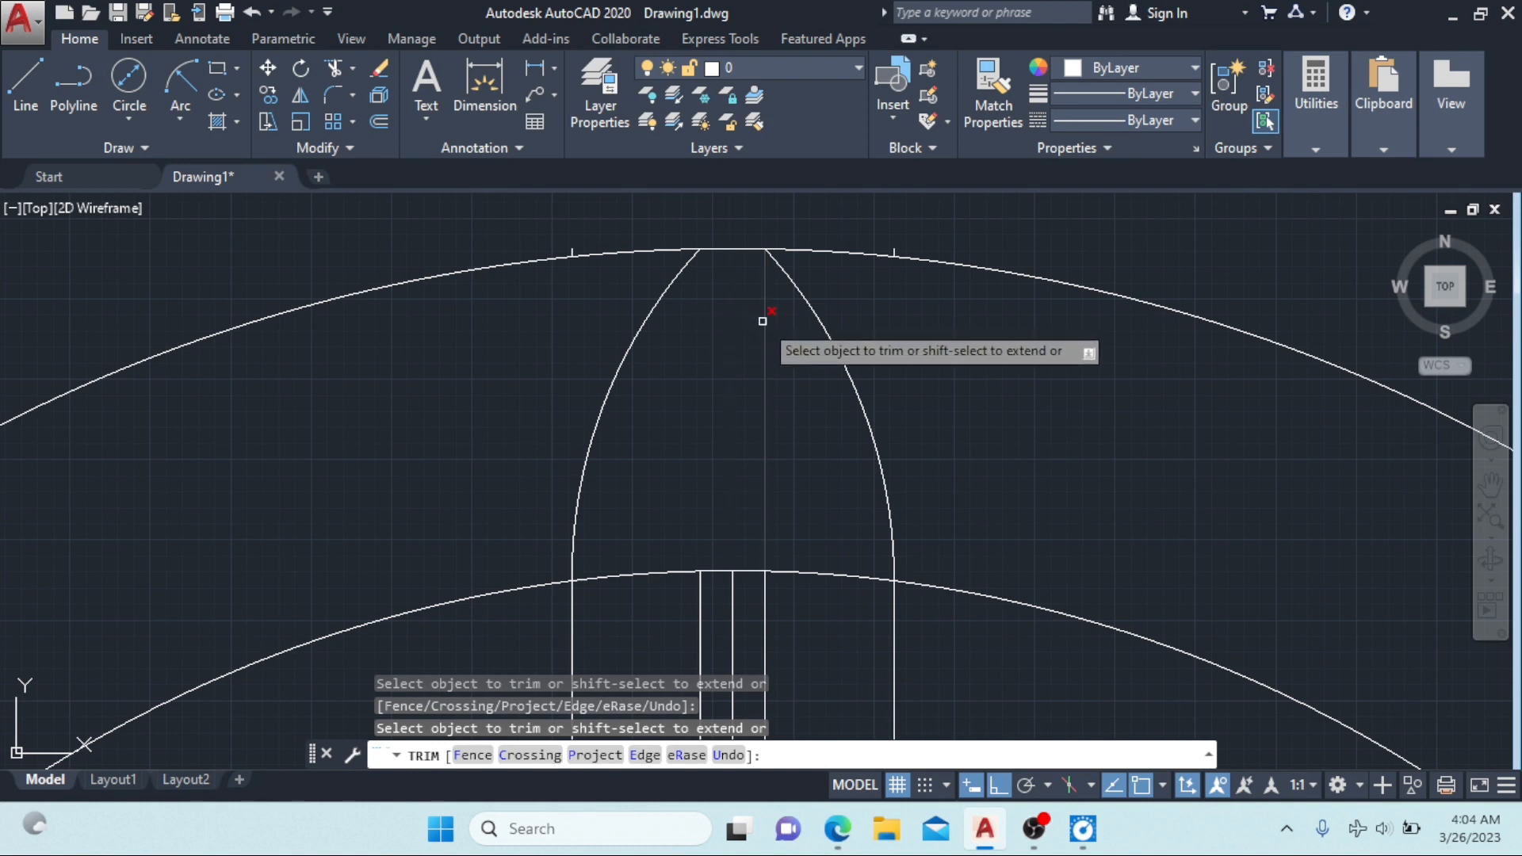
{"action": "key", "text": "Escape"}
{"action": "key", "text": "Escape"}
{"action": "key", "text": "Escape"}
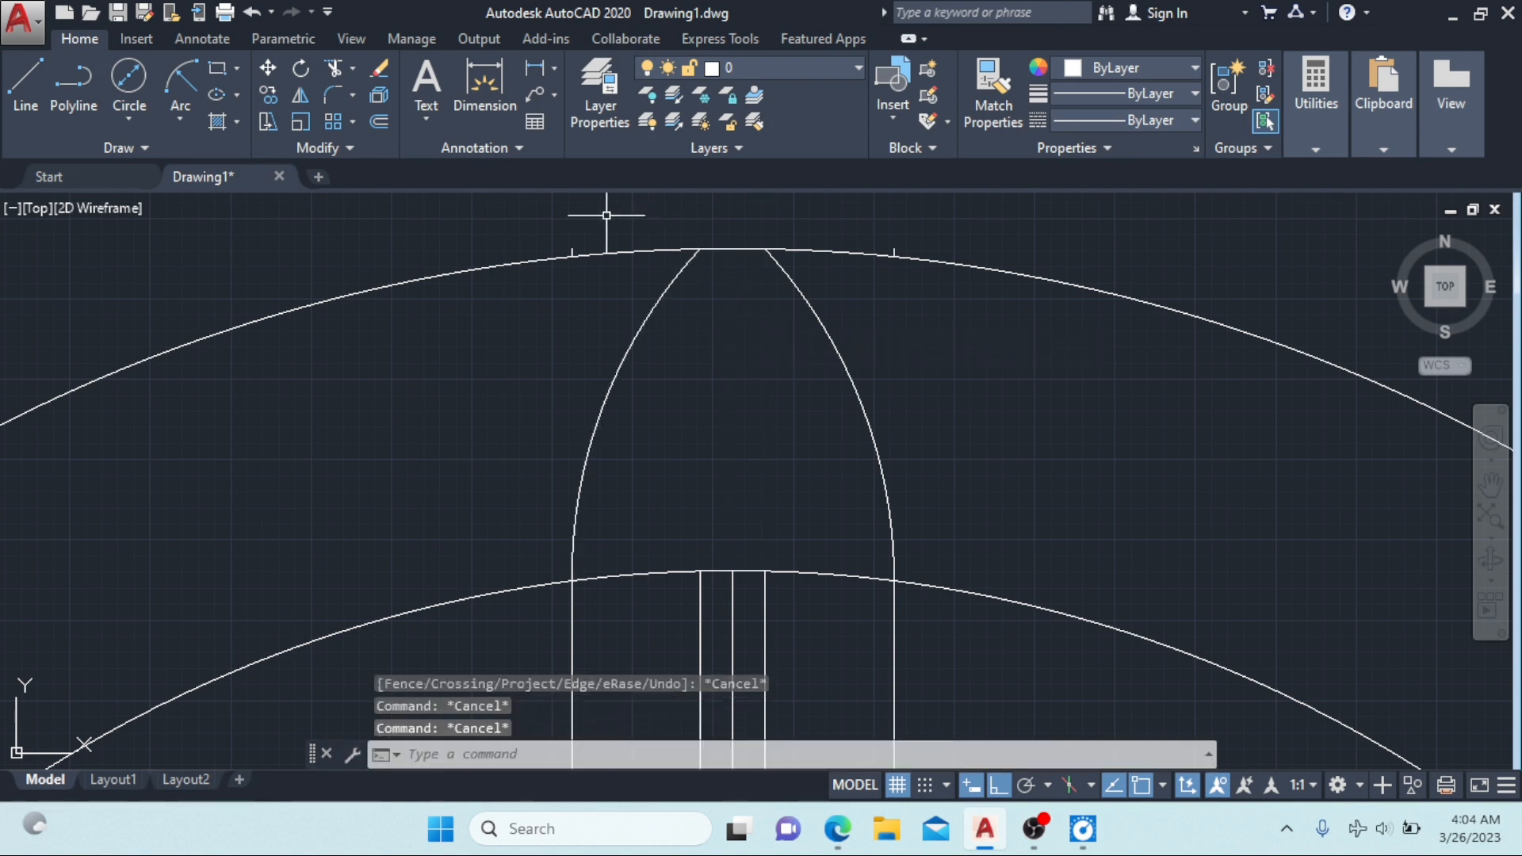
Step: Delete the two short line stubs left on the outer circle on either side of the tooth
{"action": "left_click", "coordinate": [574, 247]}
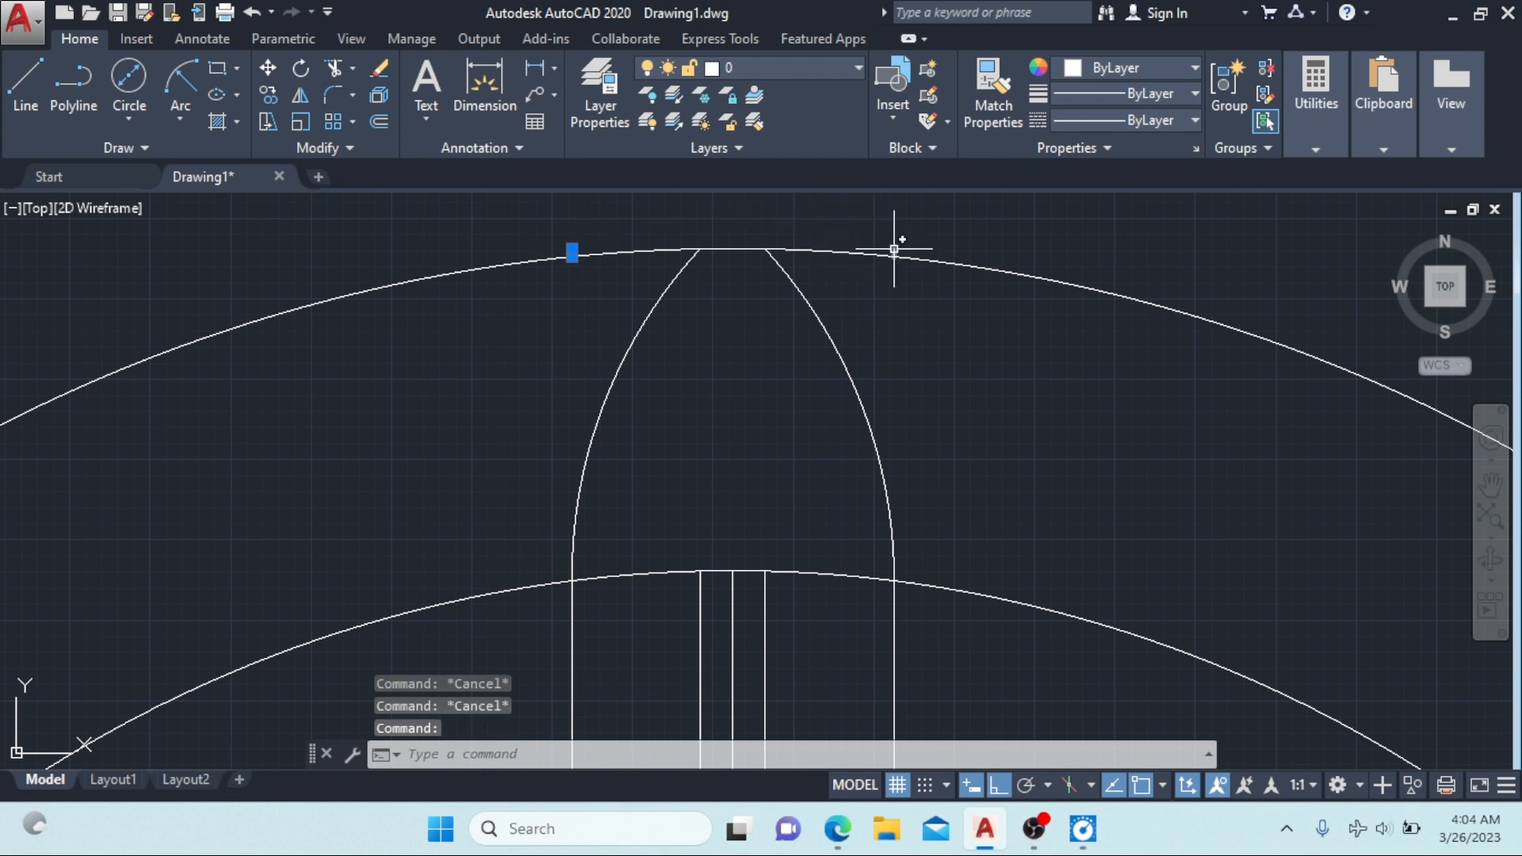
{"action": "key", "text": "Delete"}
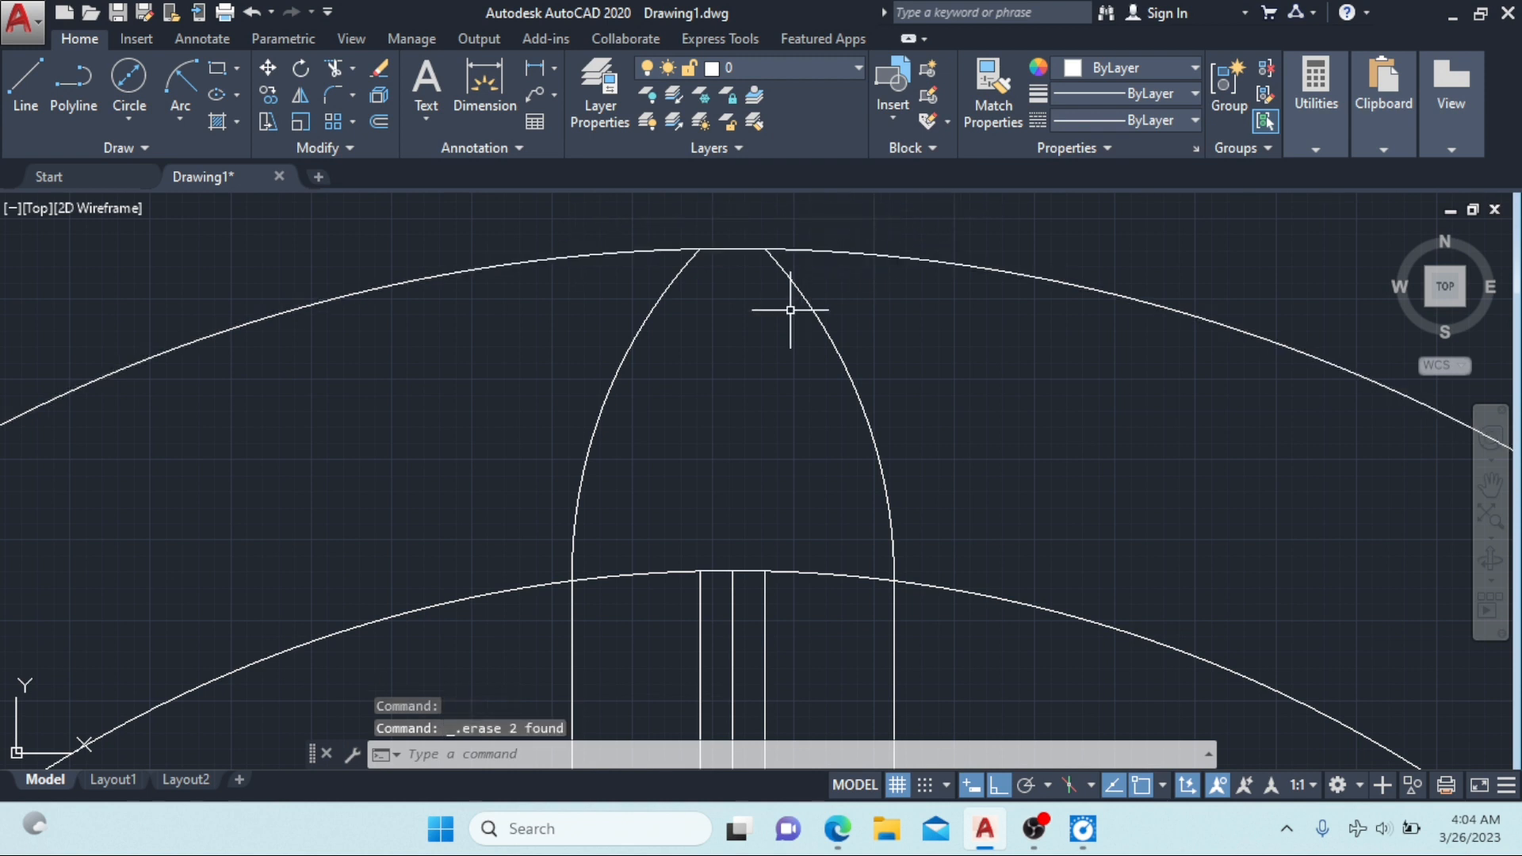
{"action": "scroll", "coordinate": [793, 311], "scroll_direction": "down", "scroll_amount": 4}
{"action": "scroll", "coordinate": [868, 450], "scroll_direction": "down", "scroll_amount": 3}
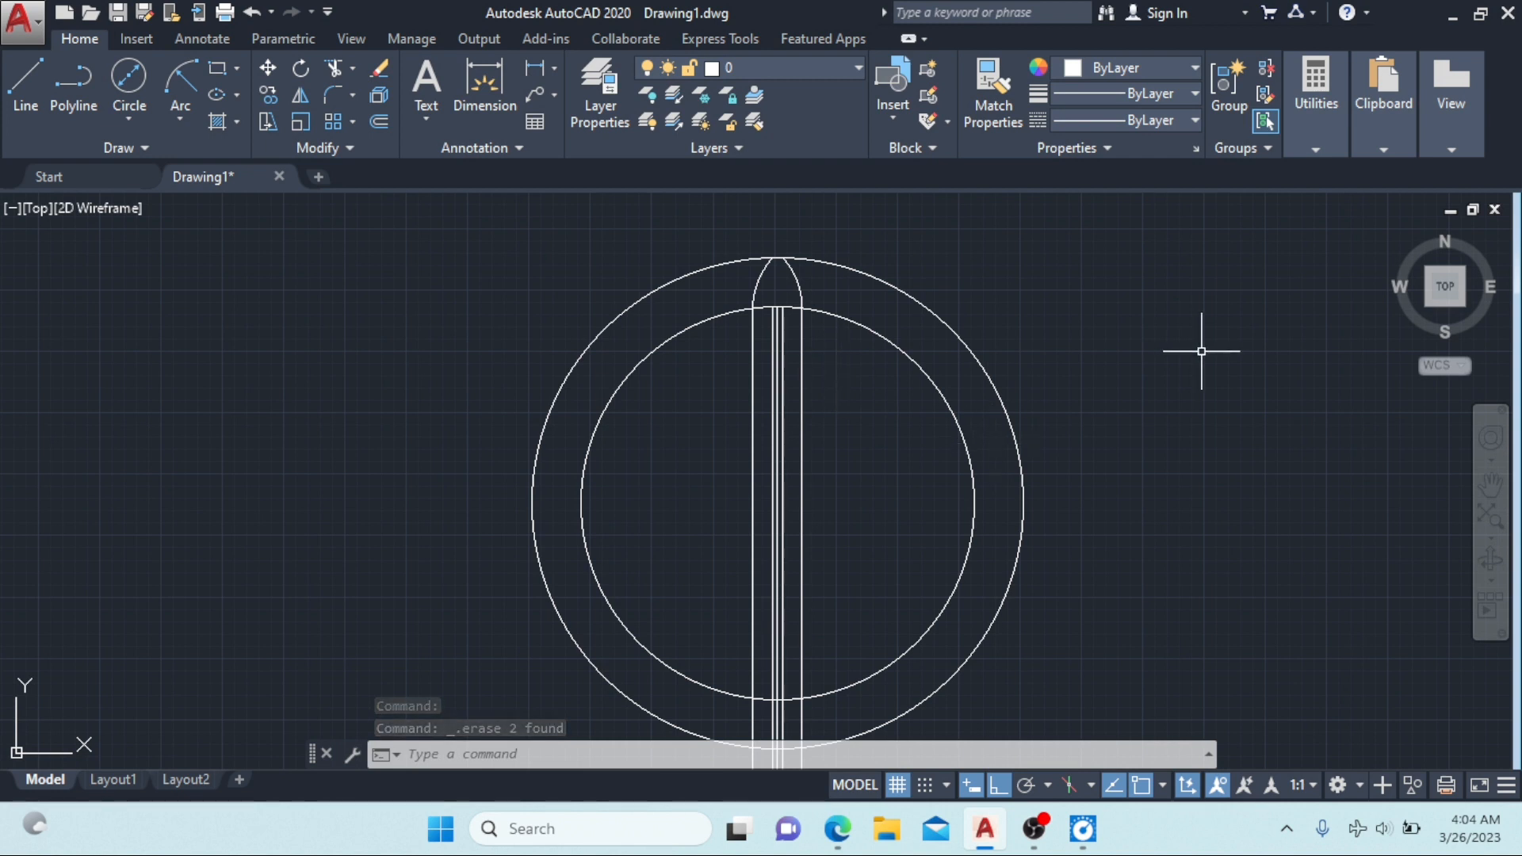
Step: Create a polar array of the two tooth flank arcs about the common centre of the circles
{"action": "type", "text": "AR"}
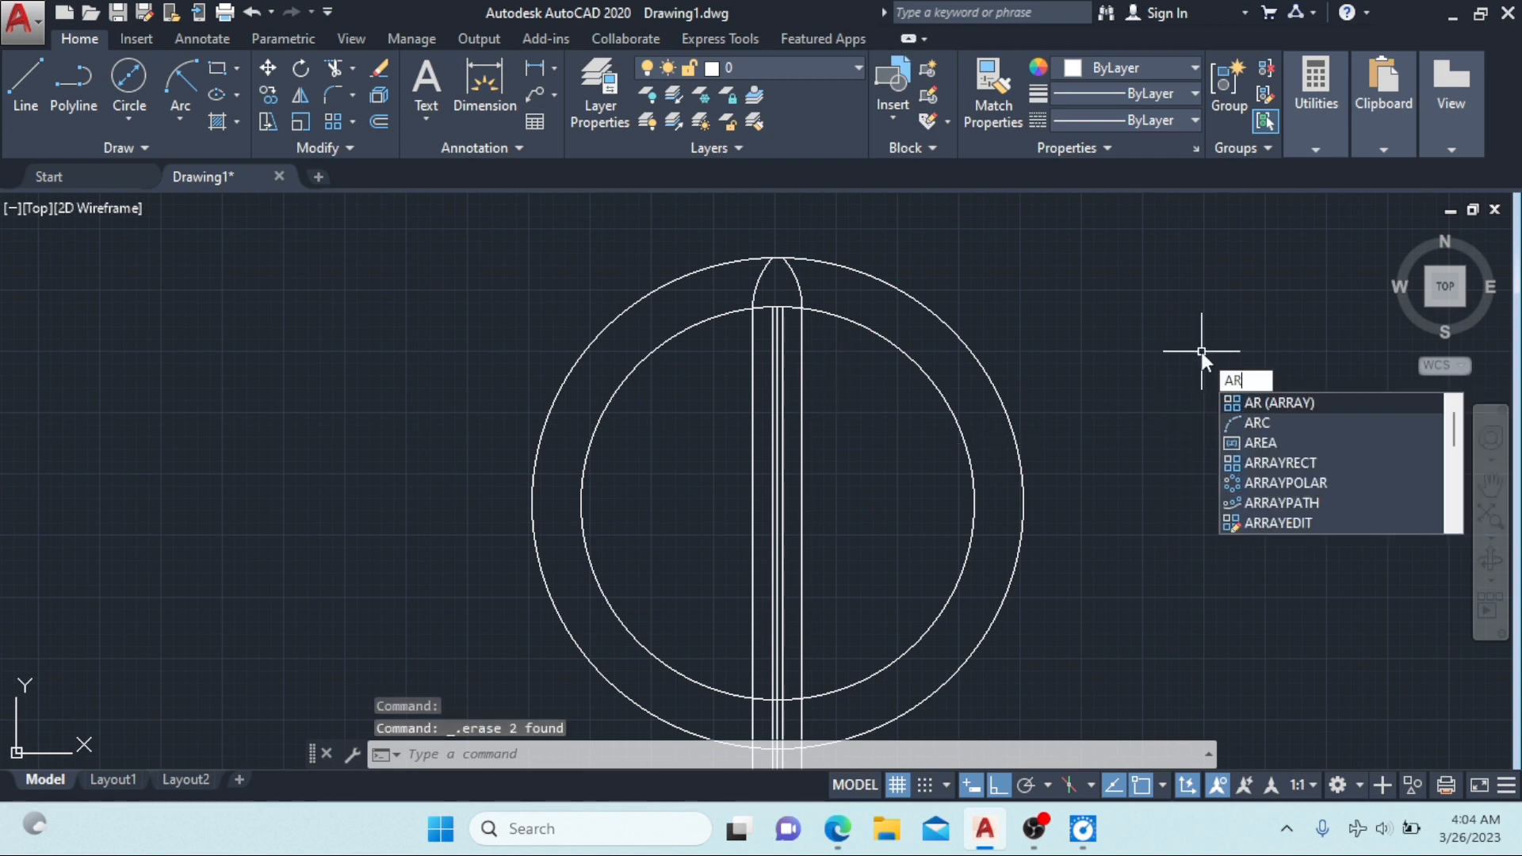
{"action": "key", "text": "Return"}
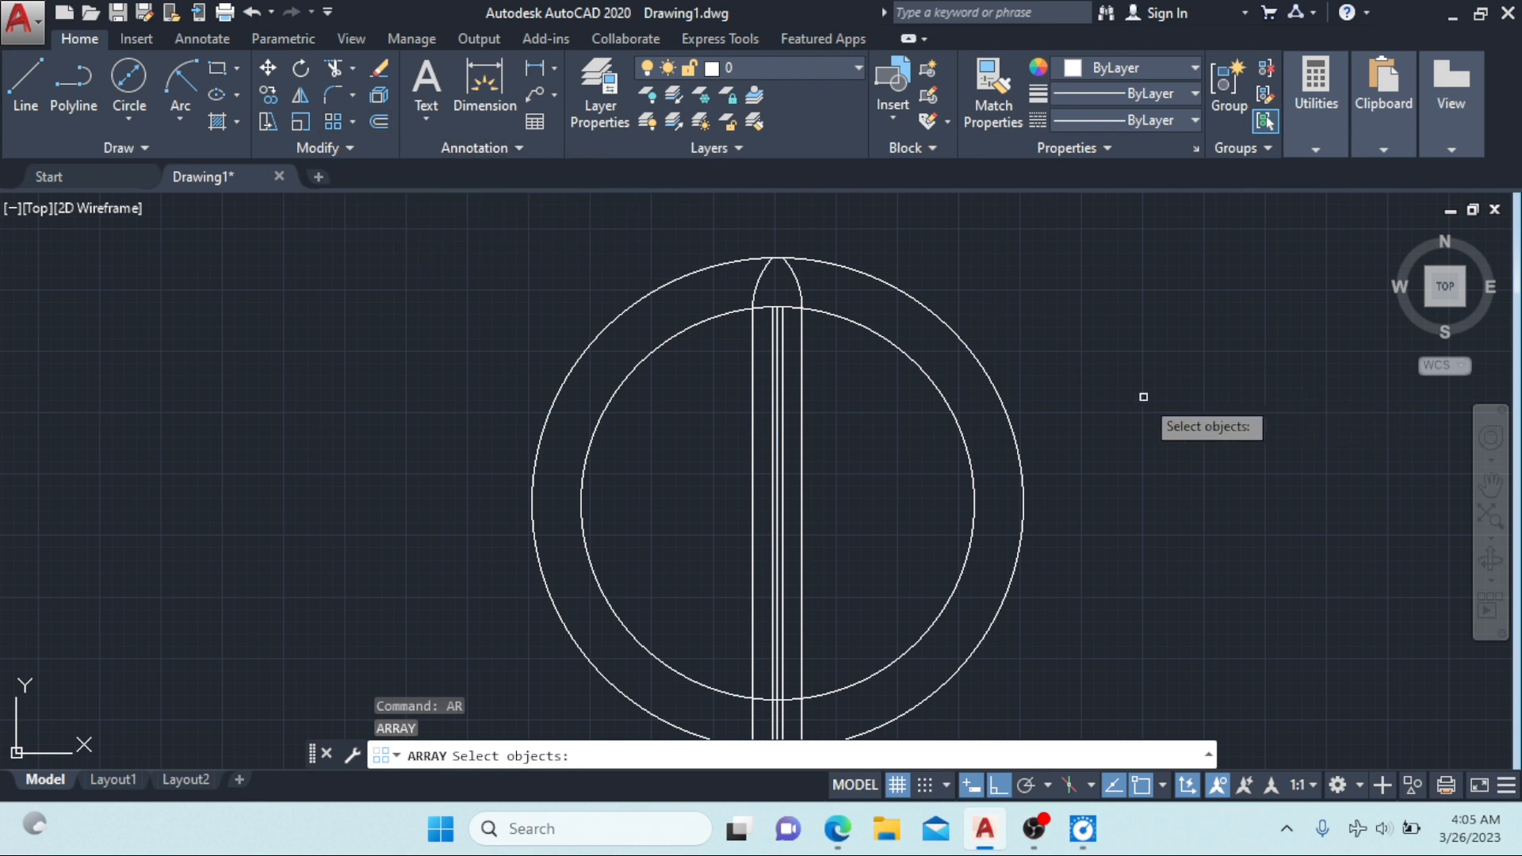
{"action": "left_click", "coordinate": [757, 280]}
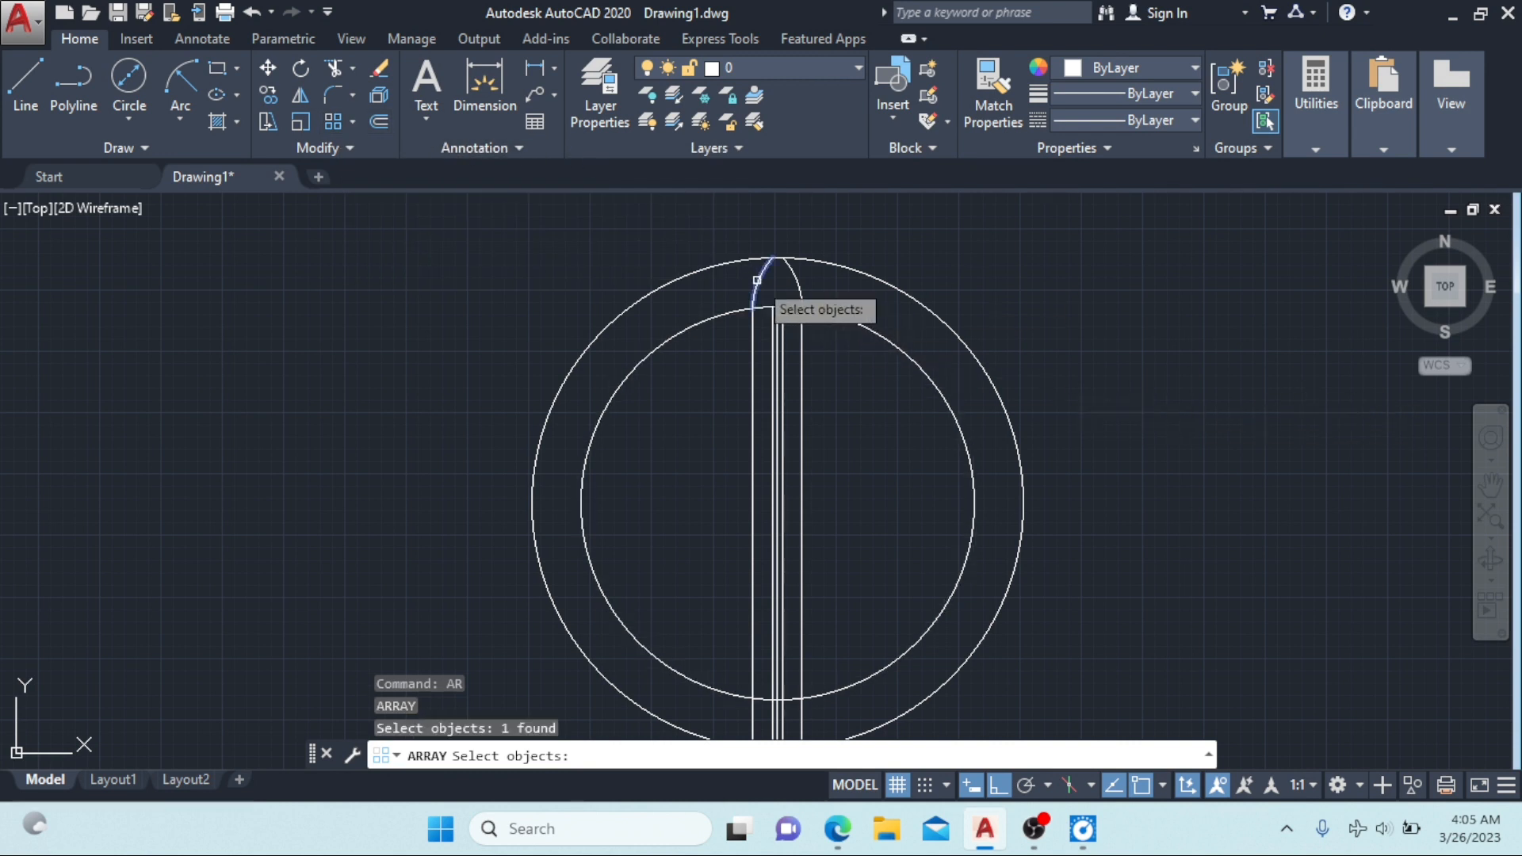
{"action": "left_click", "coordinate": [797, 286]}
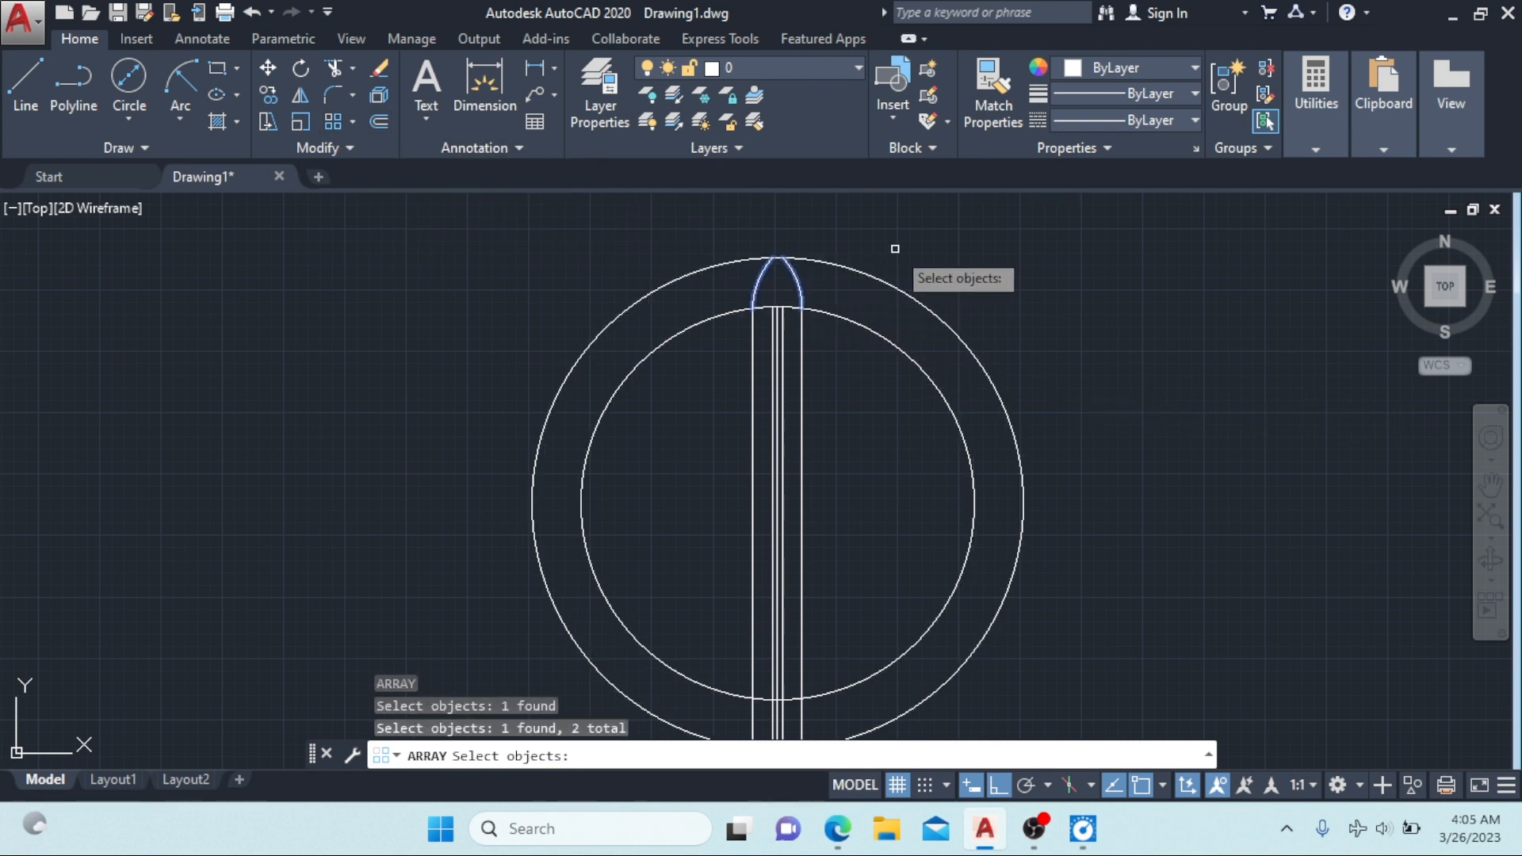
{"action": "key", "text": "Return"}
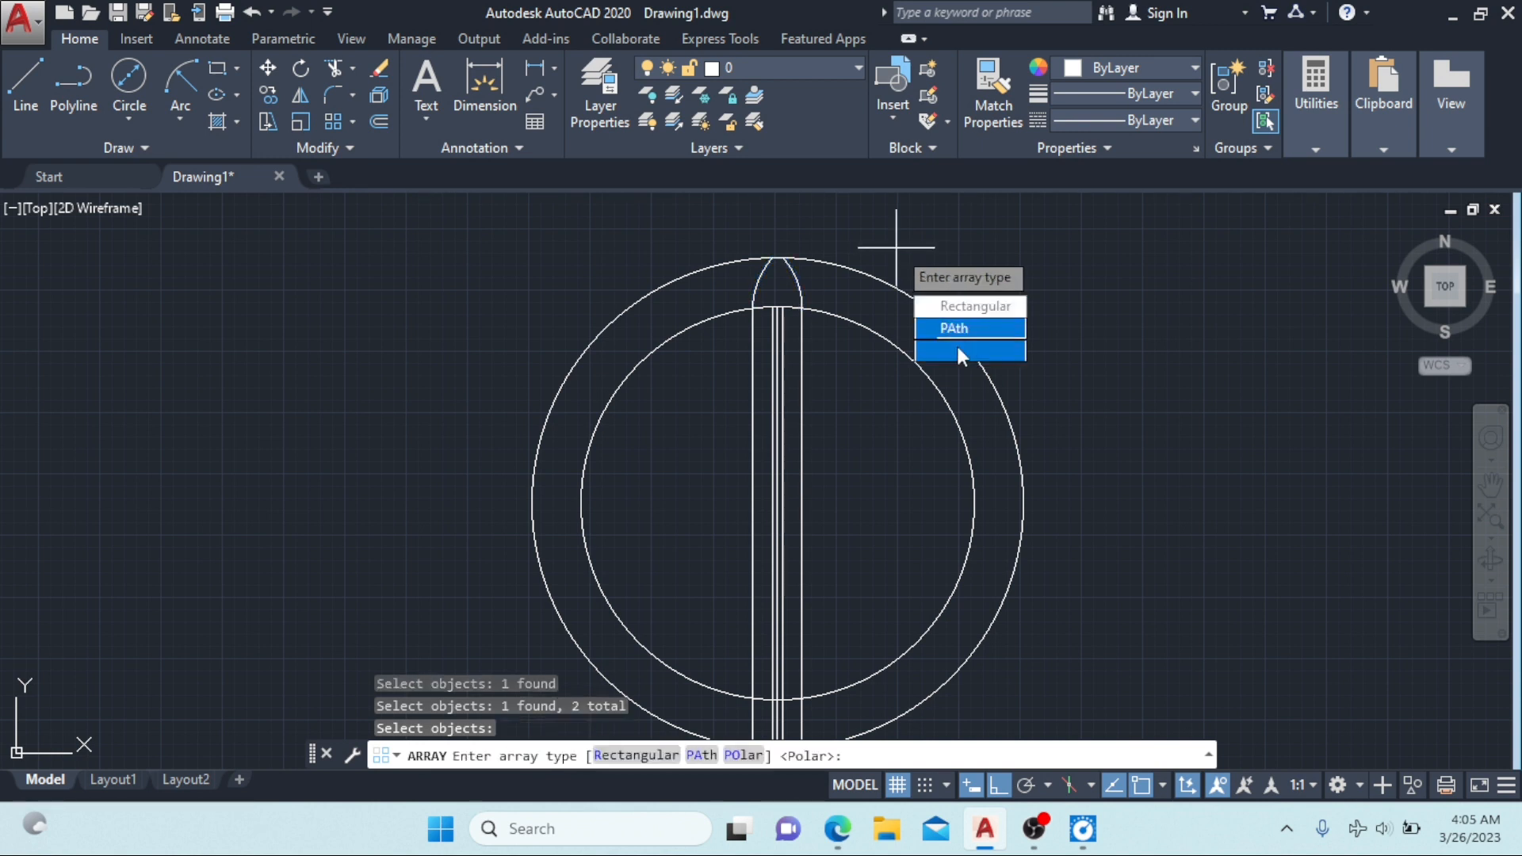
{"action": "left_click", "coordinate": [986, 352]}
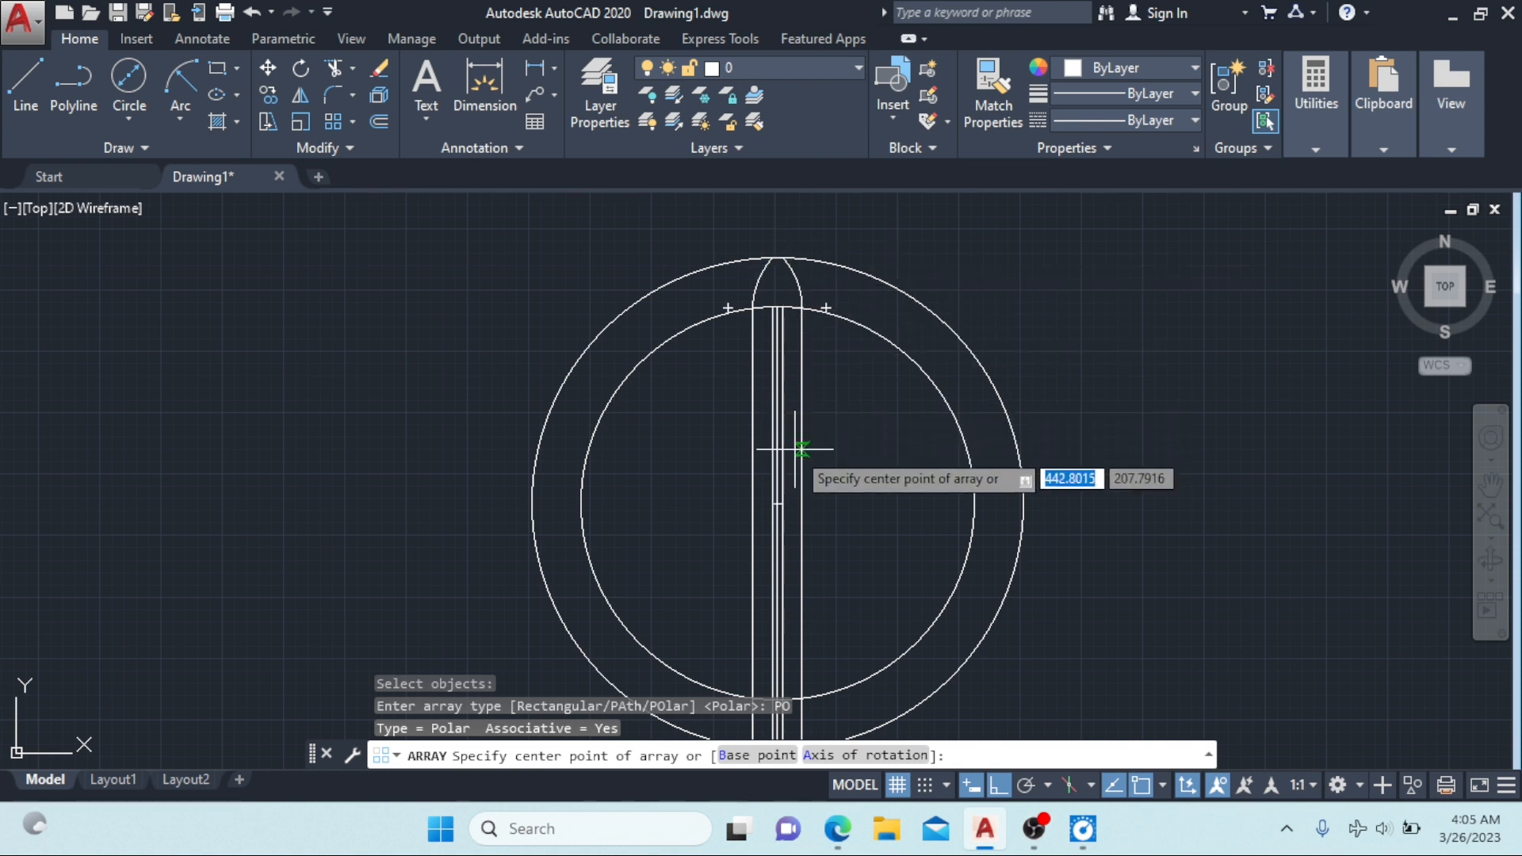
{"action": "left_click", "coordinate": [777, 503]}
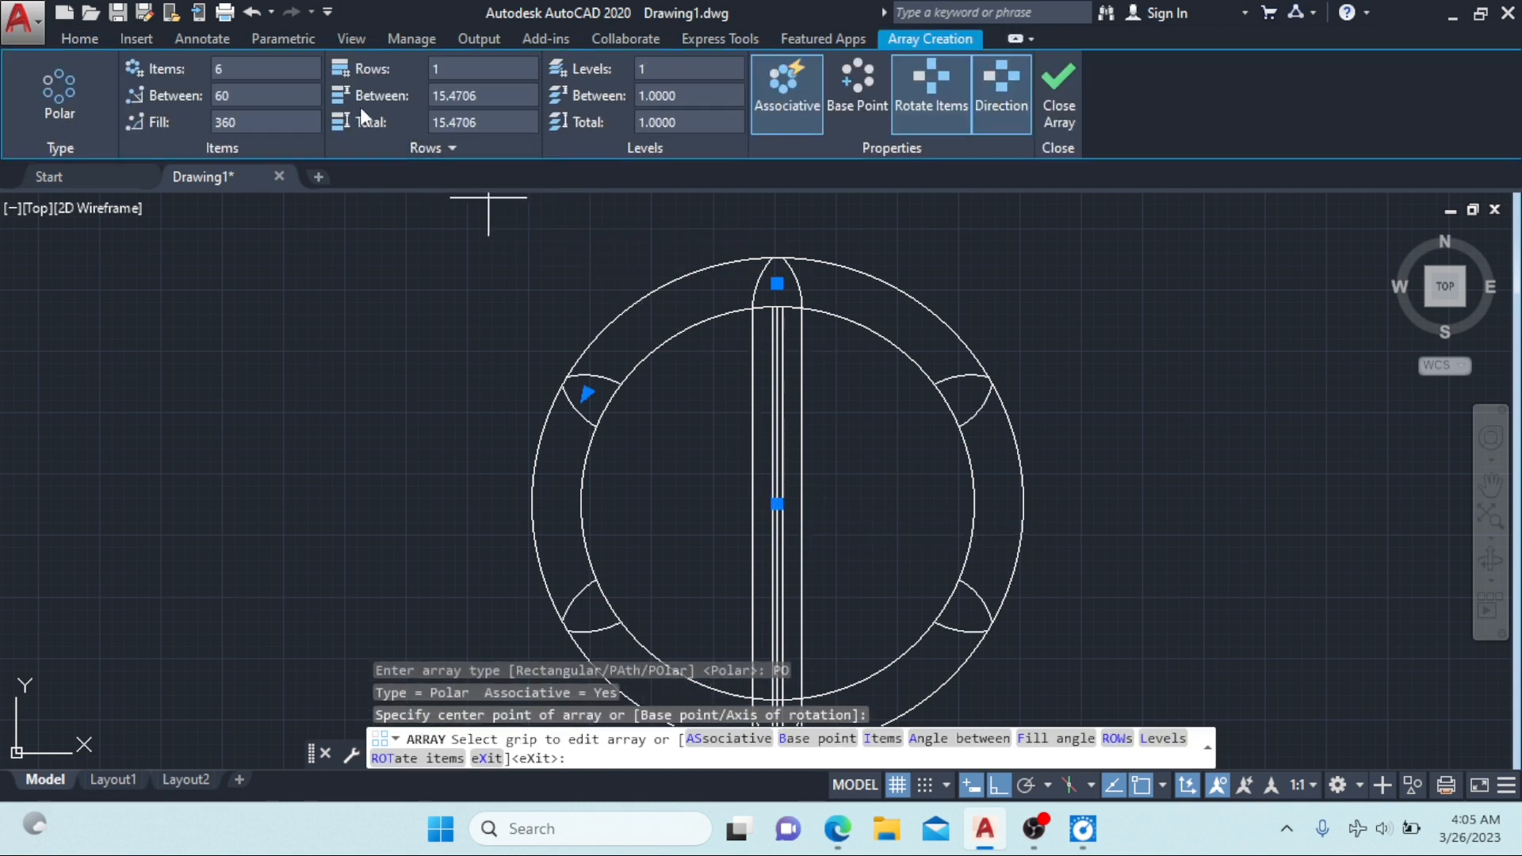
Step: Set the polar array of tooth flanks to 20 items and finish the array
{"action": "left_click", "coordinate": [280, 72]}
{"action": "type", "text": "20"}
{"action": "key", "text": "Return"}
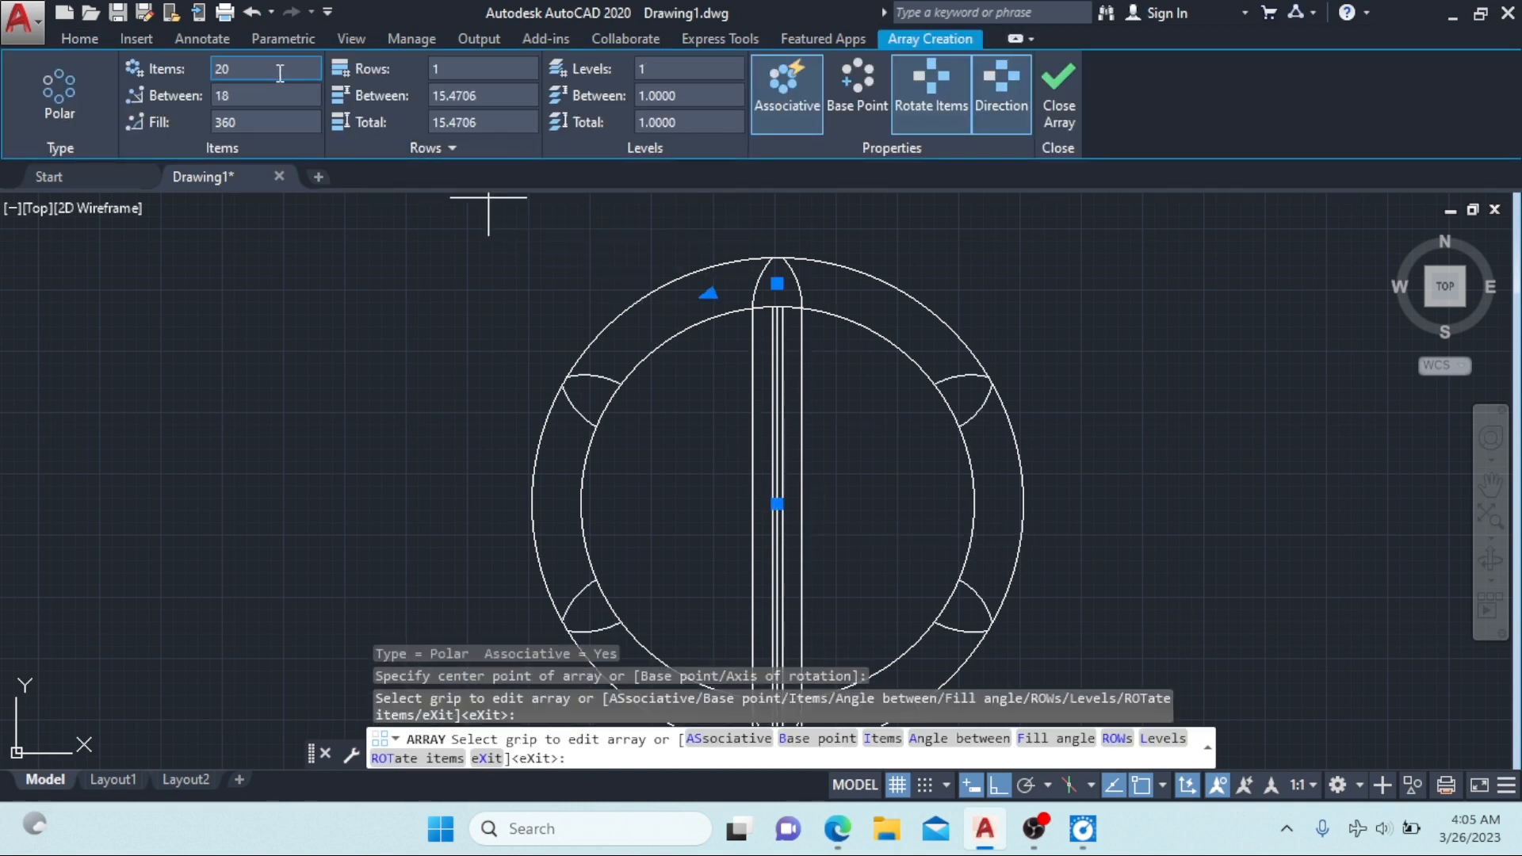
{"action": "left_click", "coordinate": [1047, 100]}
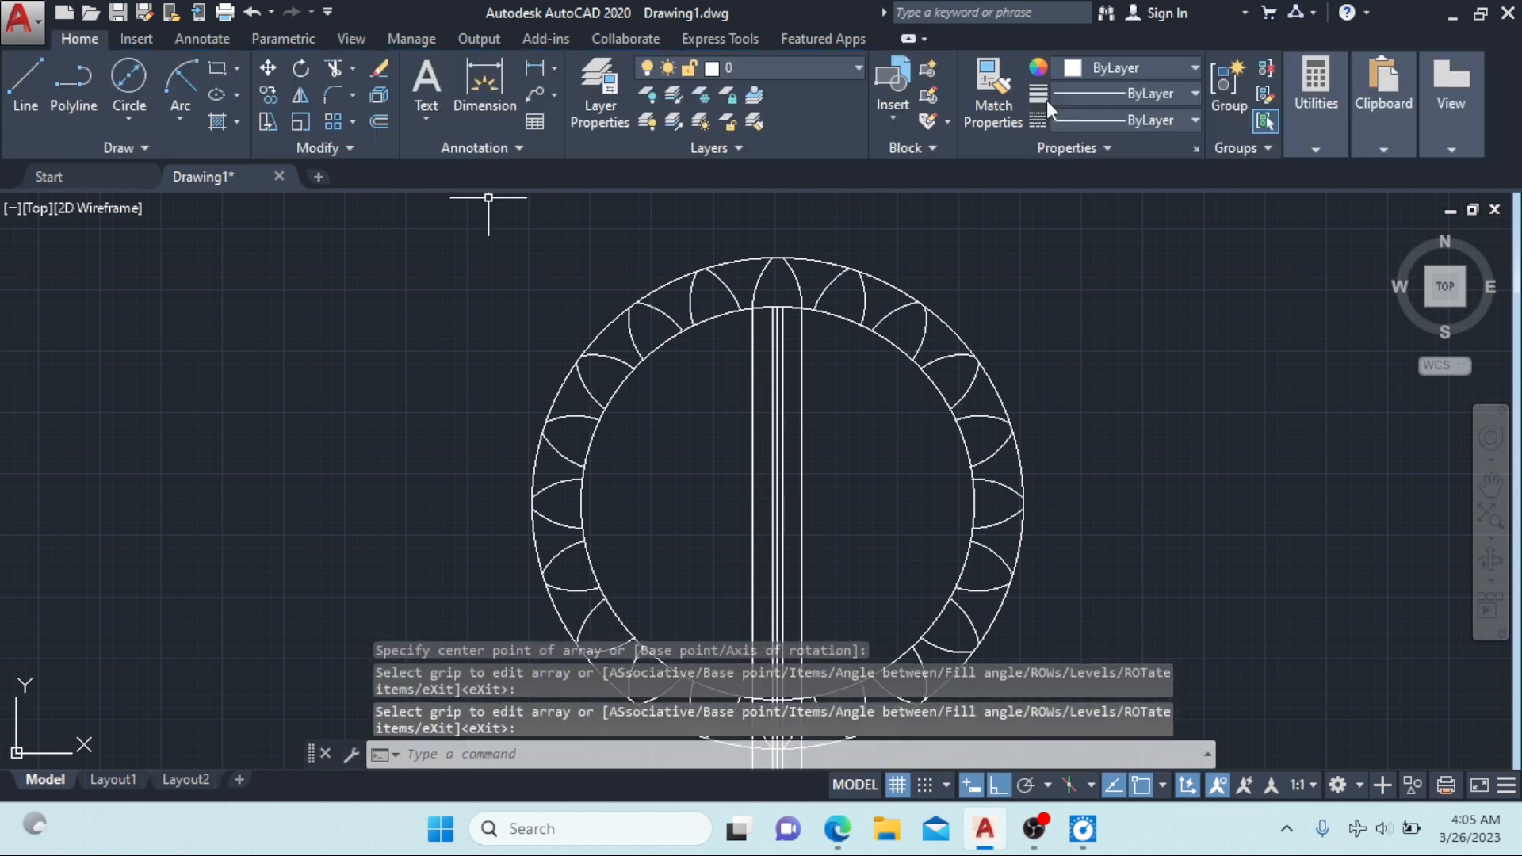
Step: Trim the outer circle segments between neighbouring teeth across the top and upper-left part of the gear
{"action": "scroll", "coordinate": [768, 438], "scroll_direction": "down", "scroll_amount": 2}
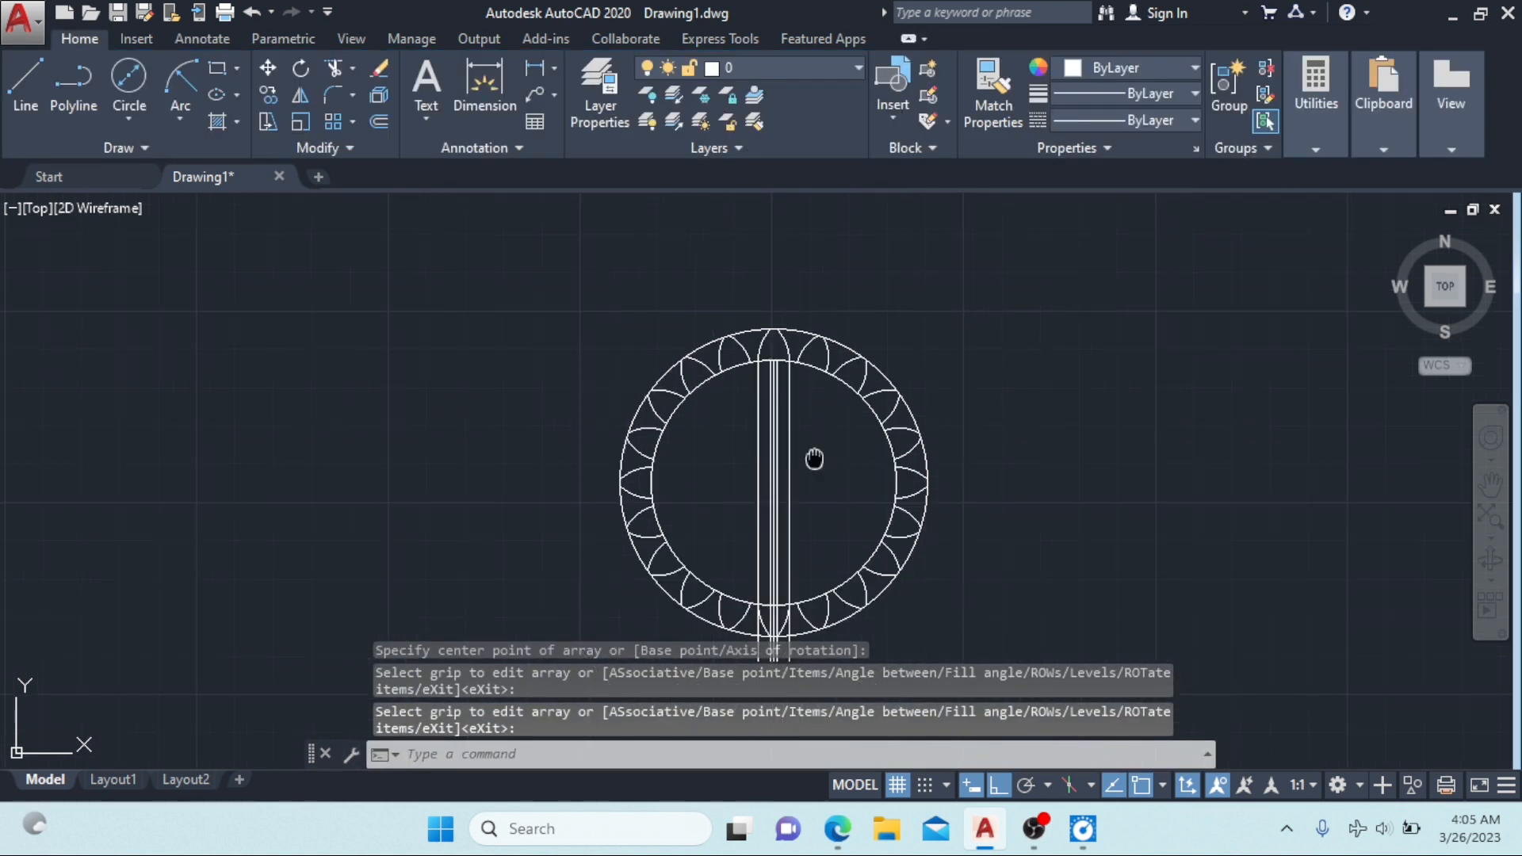
{"action": "middle_click_drag", "start_coordinate": [814, 459], "coordinate": [811, 402]}
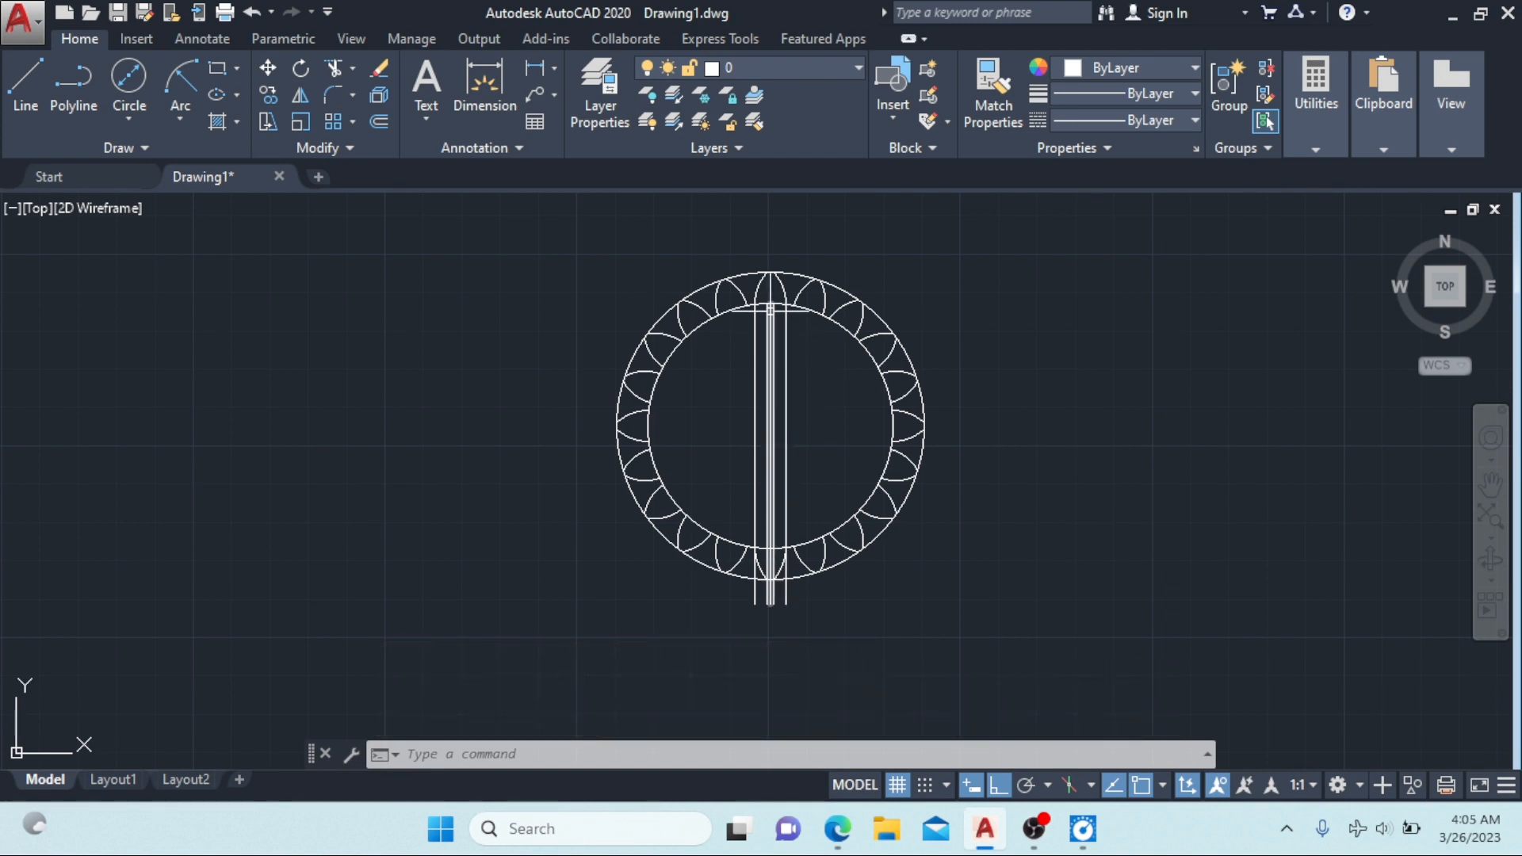
{"action": "scroll", "coordinate": [768, 311], "scroll_direction": "up", "scroll_amount": 4}
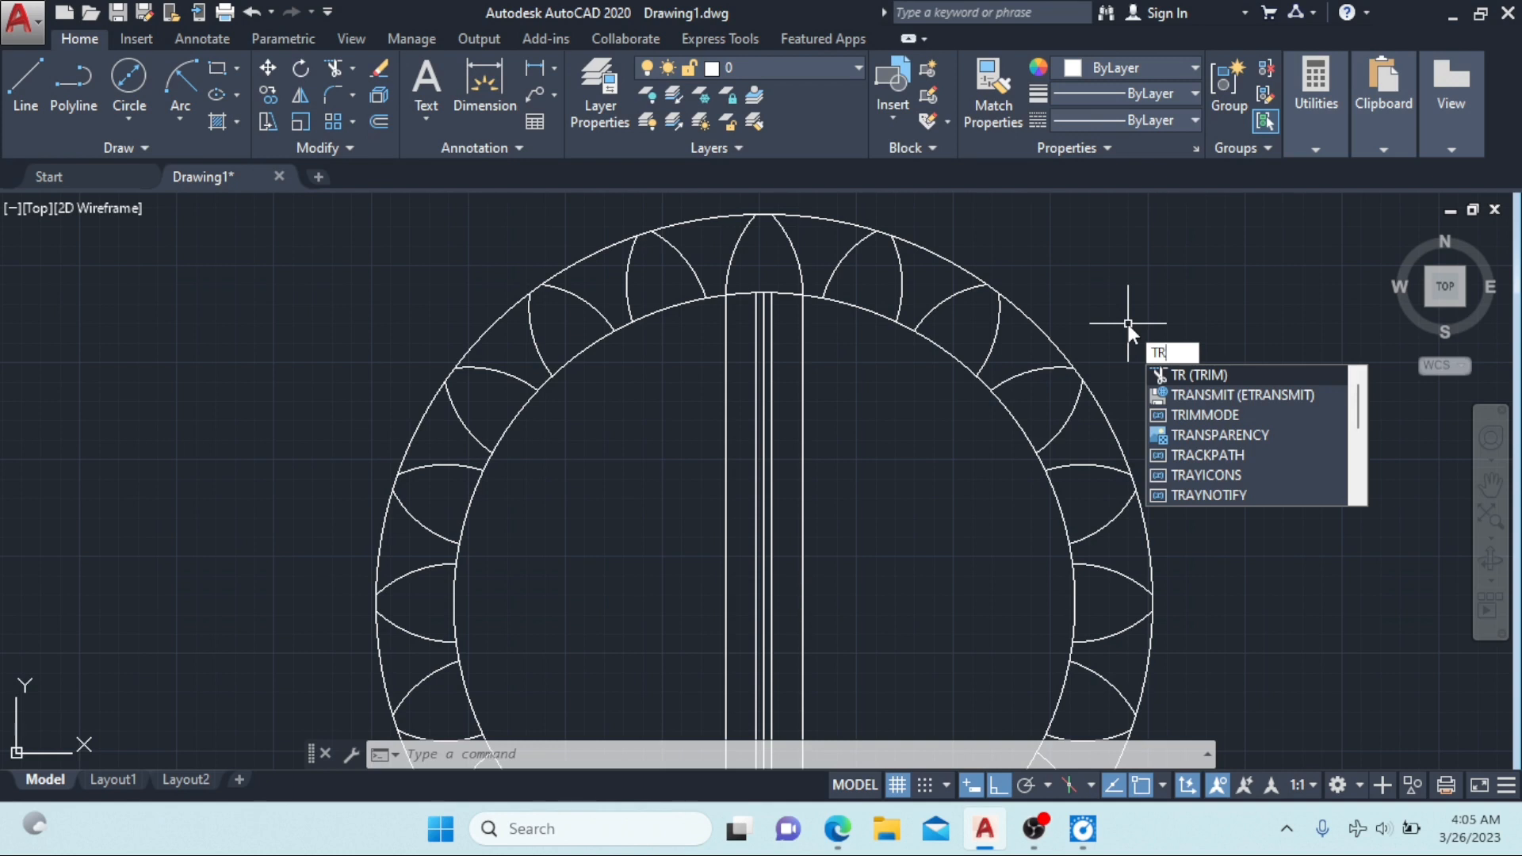
{"action": "key", "text": "Return"}
{"action": "key", "text": "Return"}
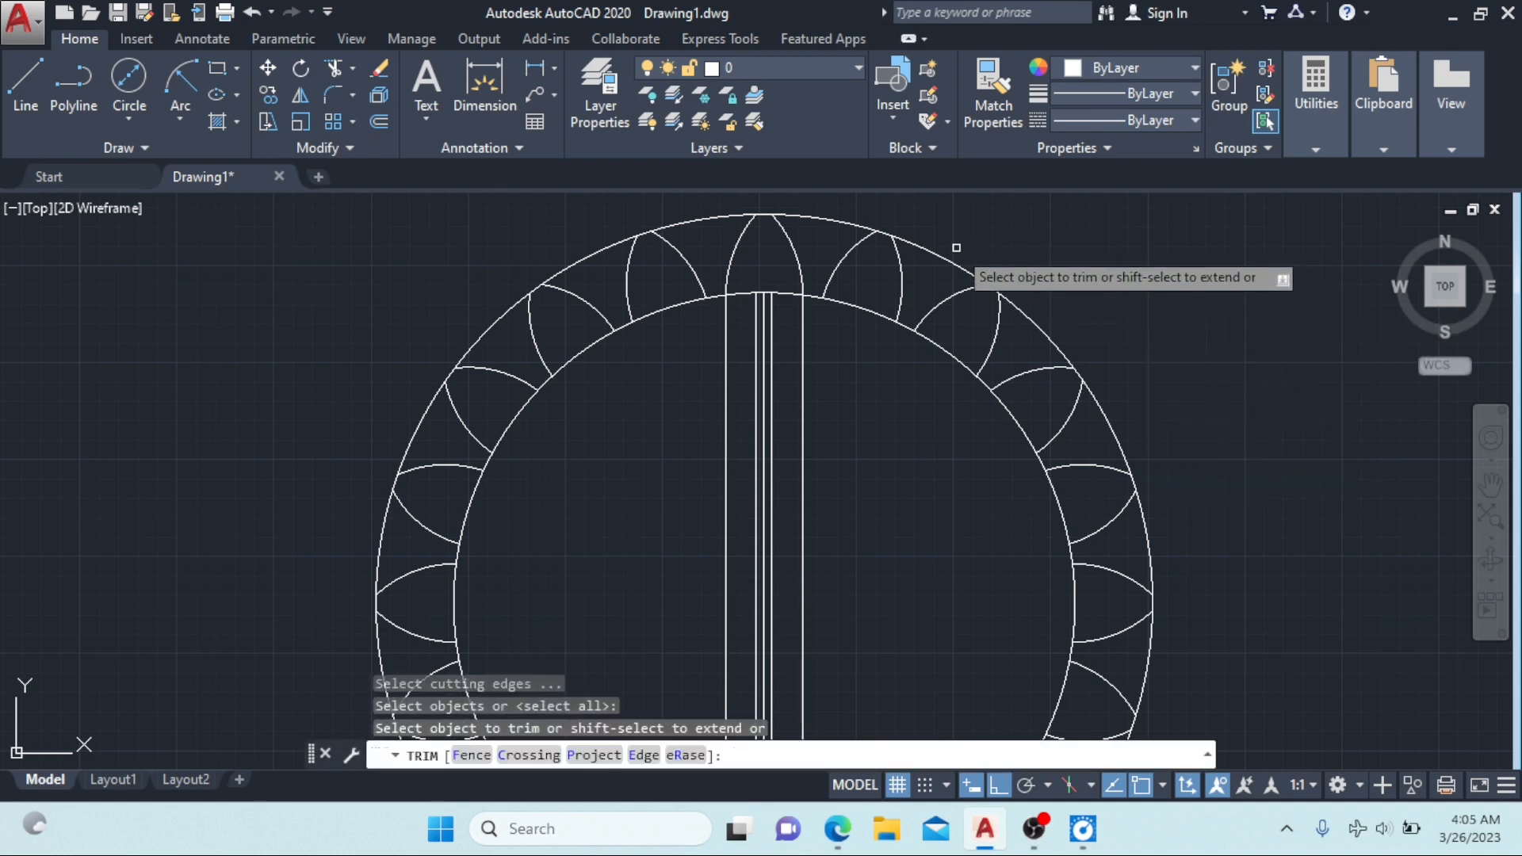
{"action": "left_click", "coordinate": [971, 271]}
{"action": "left_click", "coordinate": [1039, 331]}
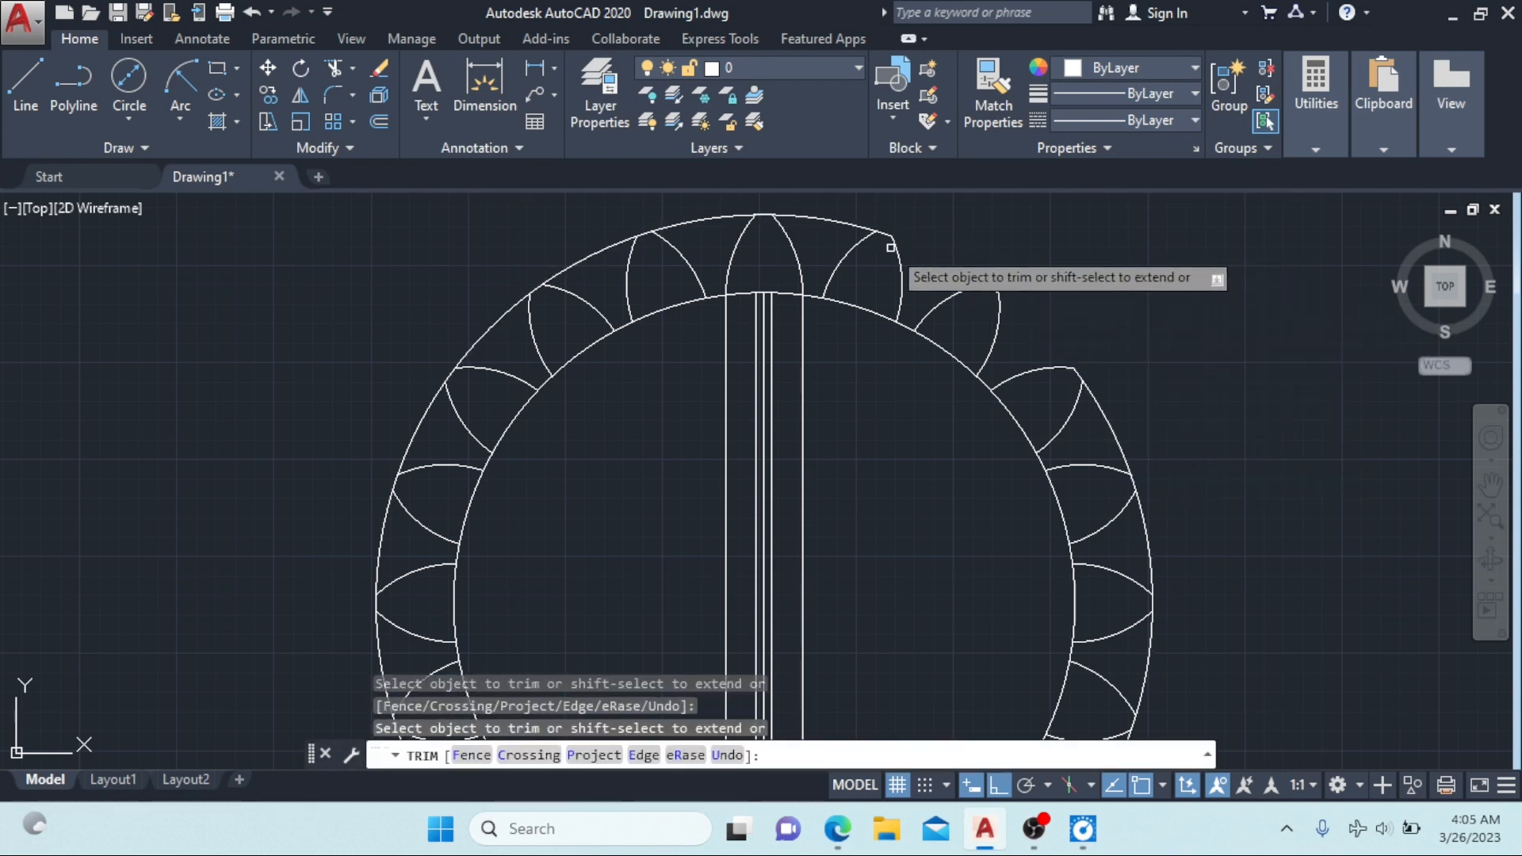
{"action": "left_click", "coordinate": [828, 219]}
{"action": "left_click", "coordinate": [698, 222]}
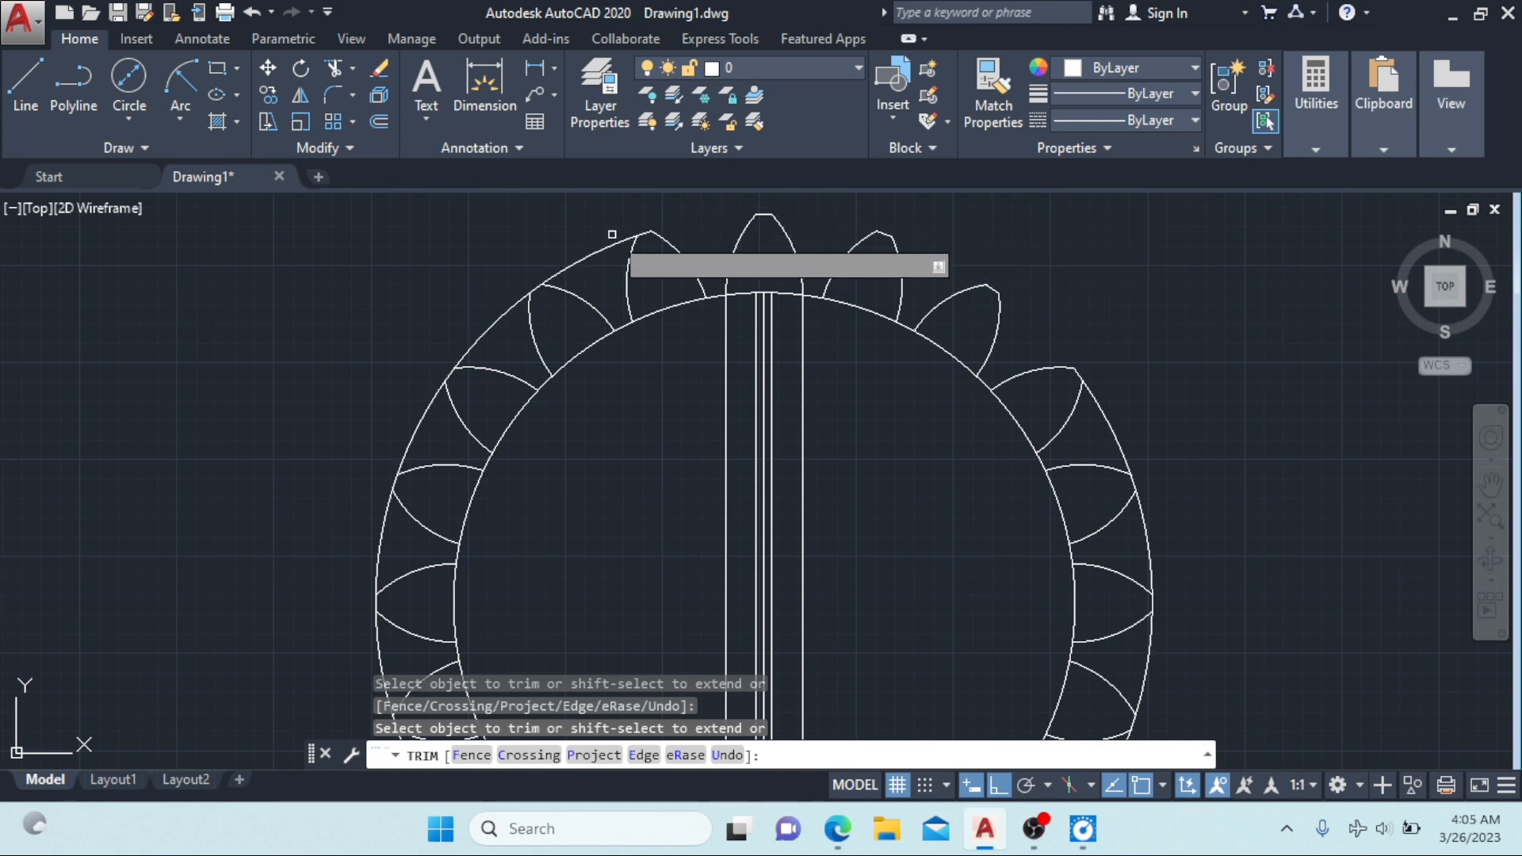
{"action": "left_click", "coordinate": [565, 271]}
{"action": "left_click", "coordinate": [493, 328]}
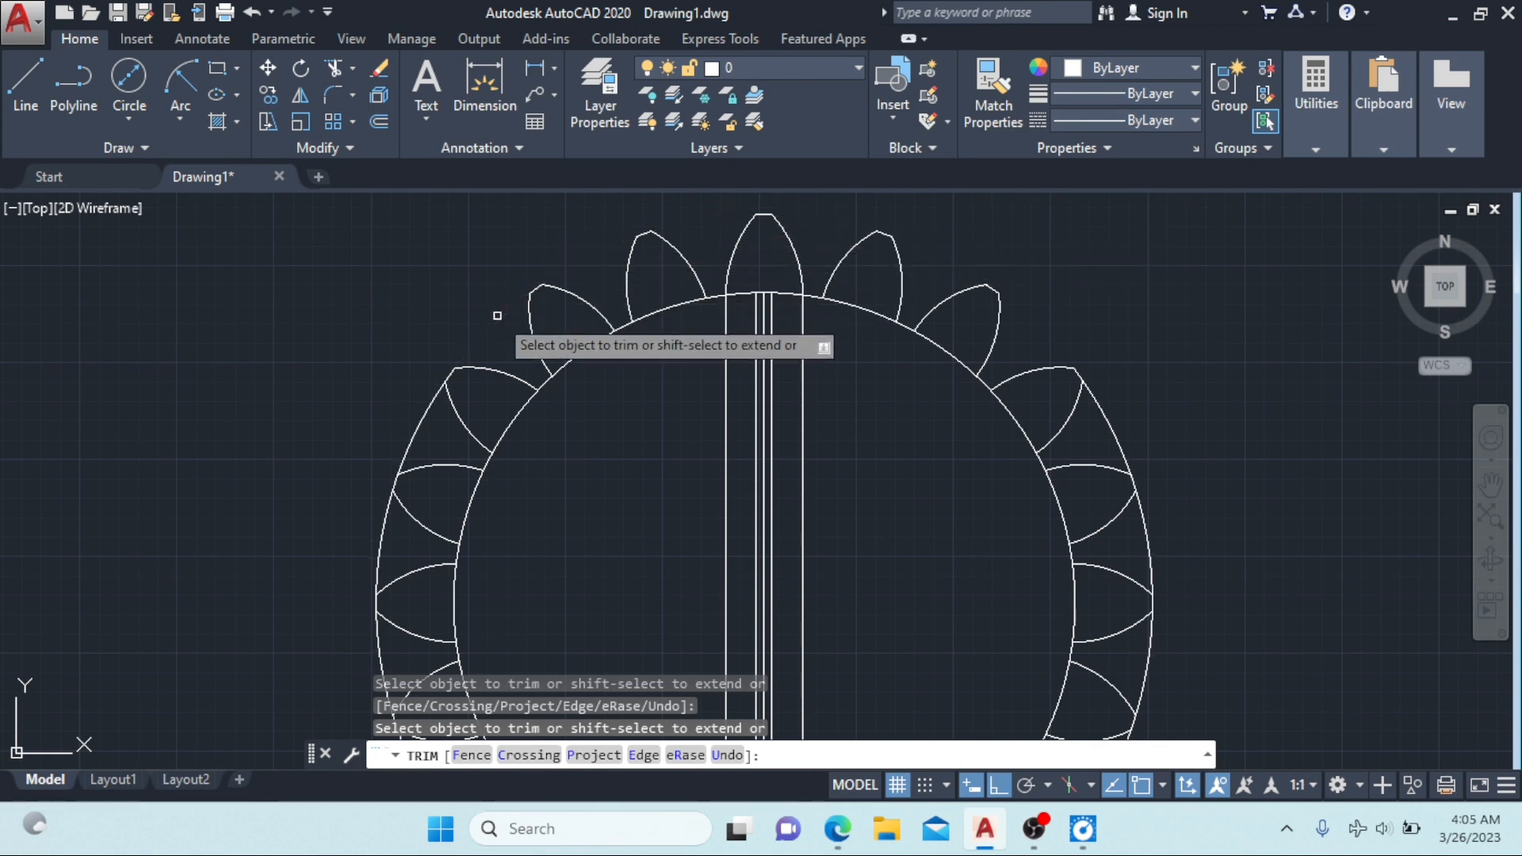
{"action": "left_click", "coordinate": [425, 411]}
Step: Trim the outer circle segments between the teeth down the gear's left side and along its bottom
{"action": "middle_click_drag", "start_coordinate": [493, 440], "coordinate": [630, 272]}
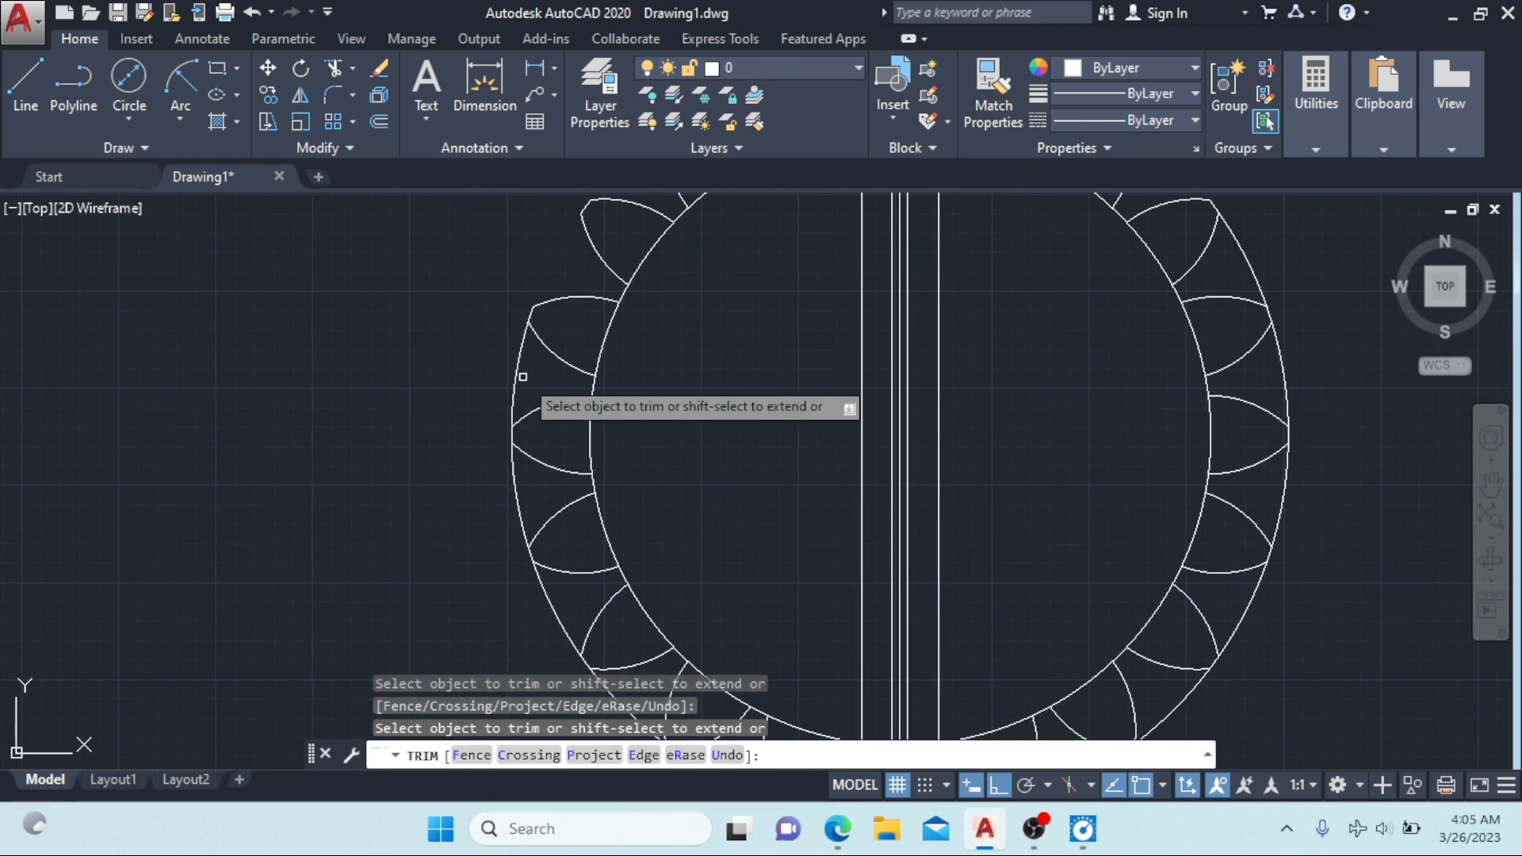
{"action": "left_click", "coordinate": [513, 487]}
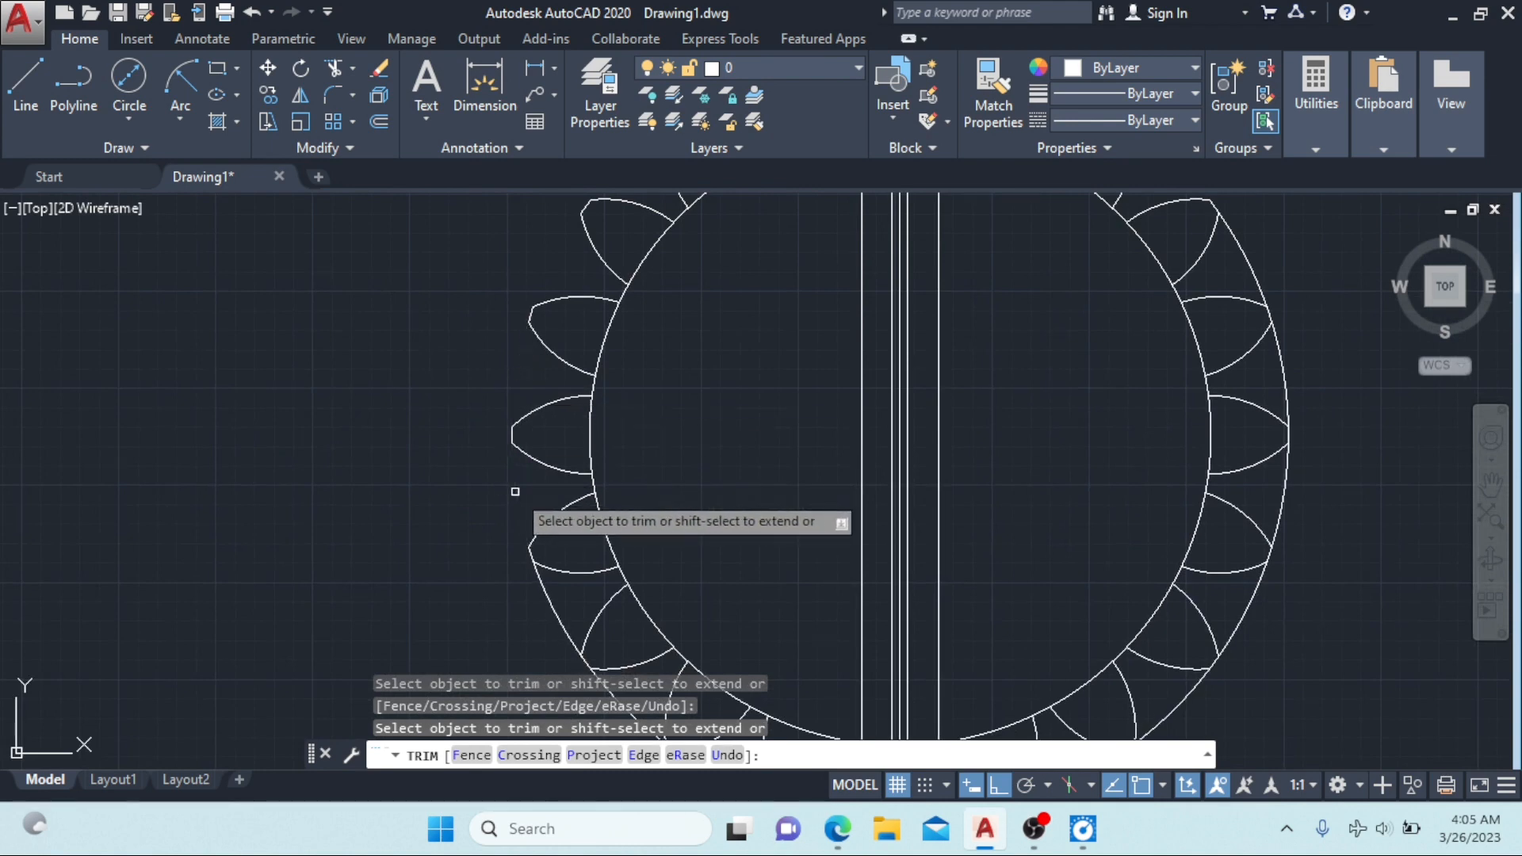
{"action": "left_click", "coordinate": [554, 607]}
{"action": "scroll", "coordinate": [583, 589], "scroll_direction": "down", "scroll_amount": 2}
{"action": "middle_click_drag", "start_coordinate": [582, 588], "coordinate": [594, 487]}
{"action": "left_click", "coordinate": [654, 533]}
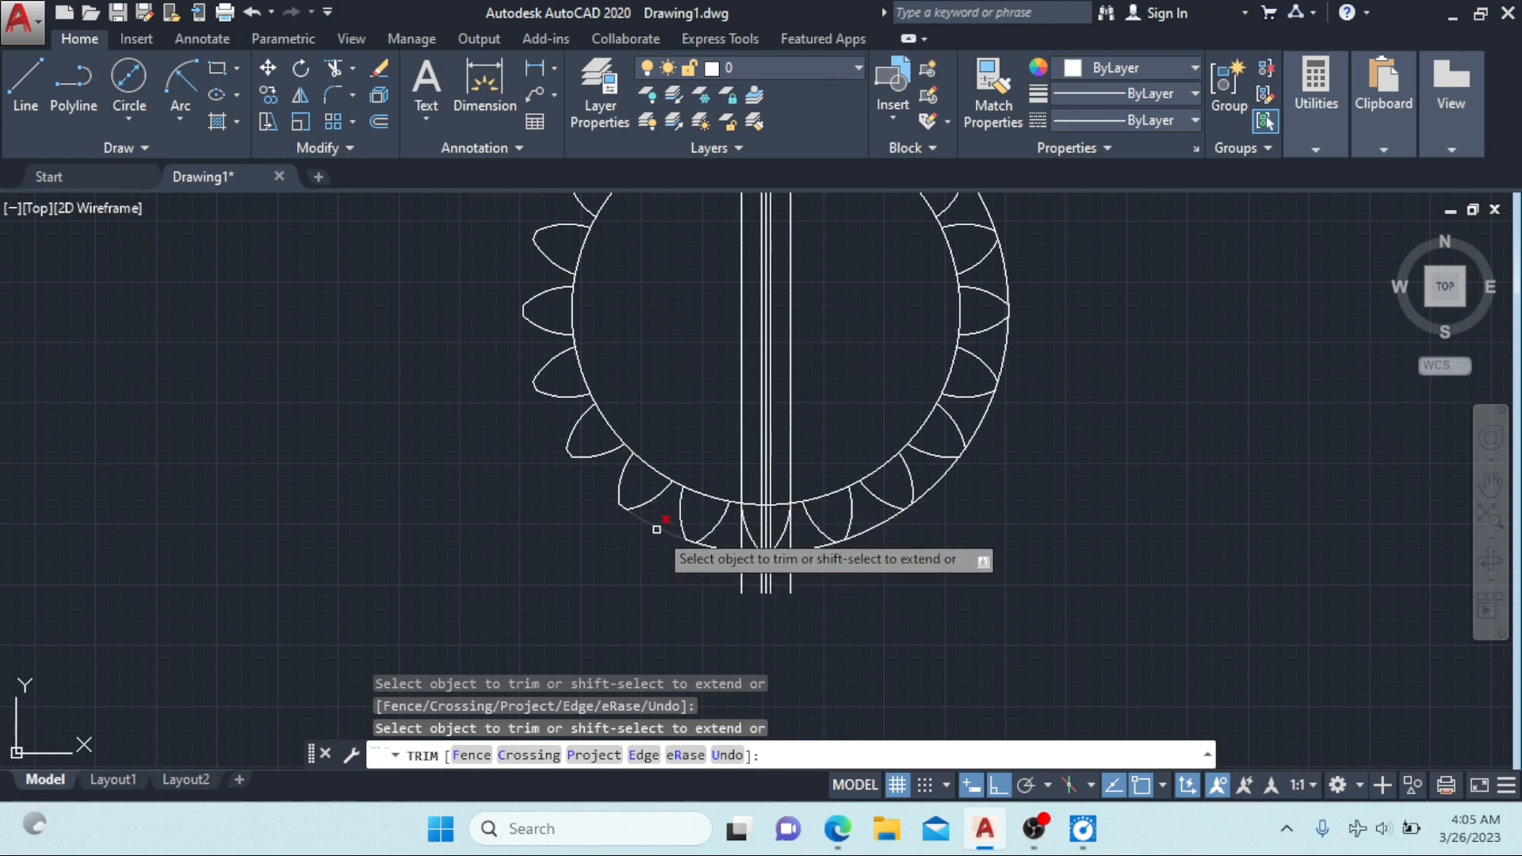
{"action": "left_click", "coordinate": [720, 548]}
{"action": "left_click", "coordinate": [814, 545]}
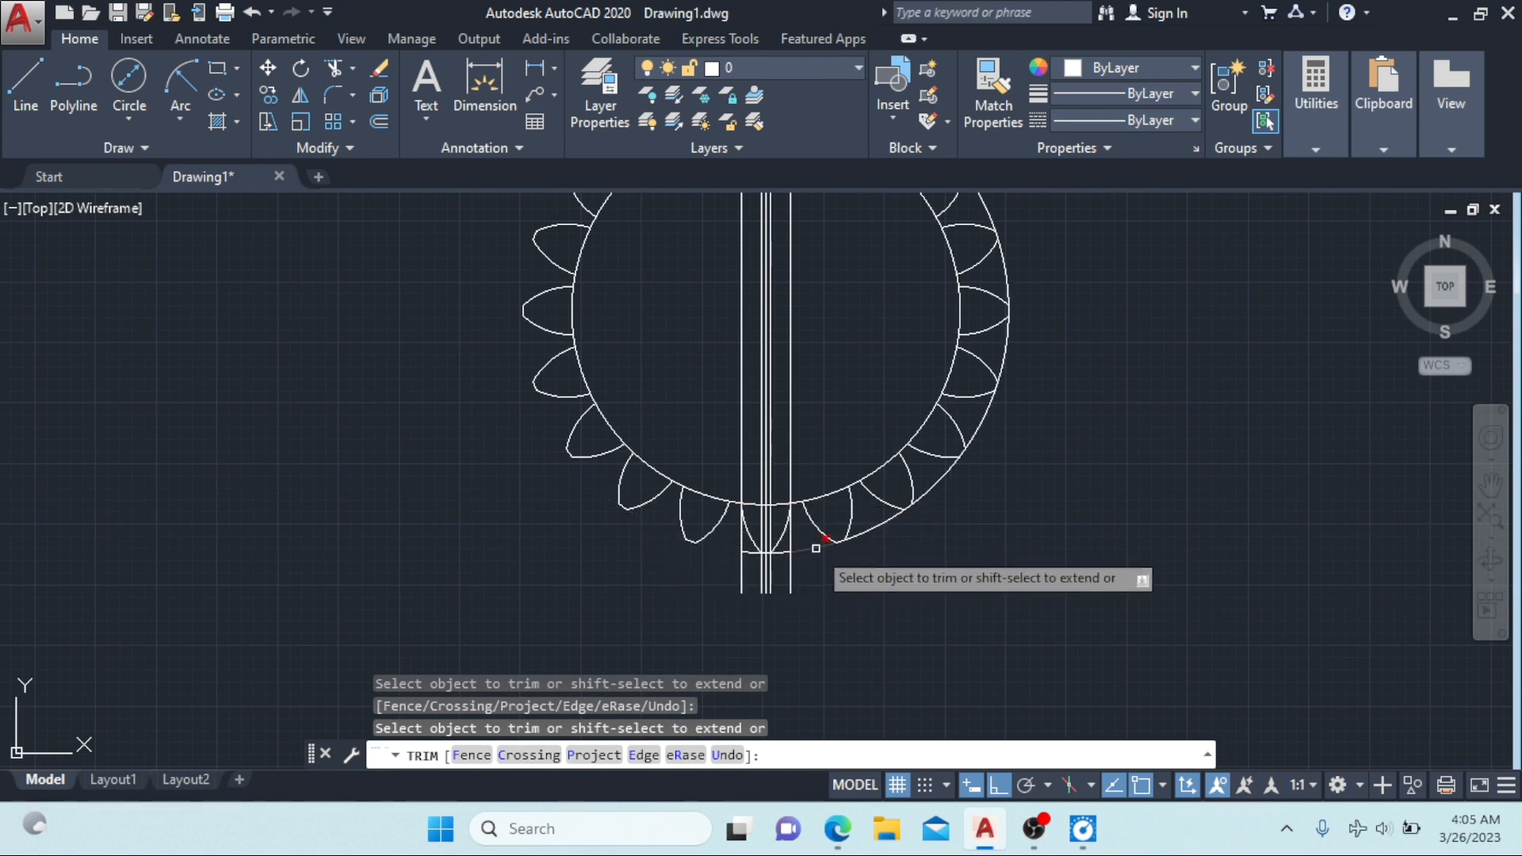
Step: Trim the remaining outer circle segments between the teeth from the gear's lower right up to its upper right
{"action": "left_click", "coordinate": [869, 528]}
{"action": "left_click", "coordinate": [946, 480]}
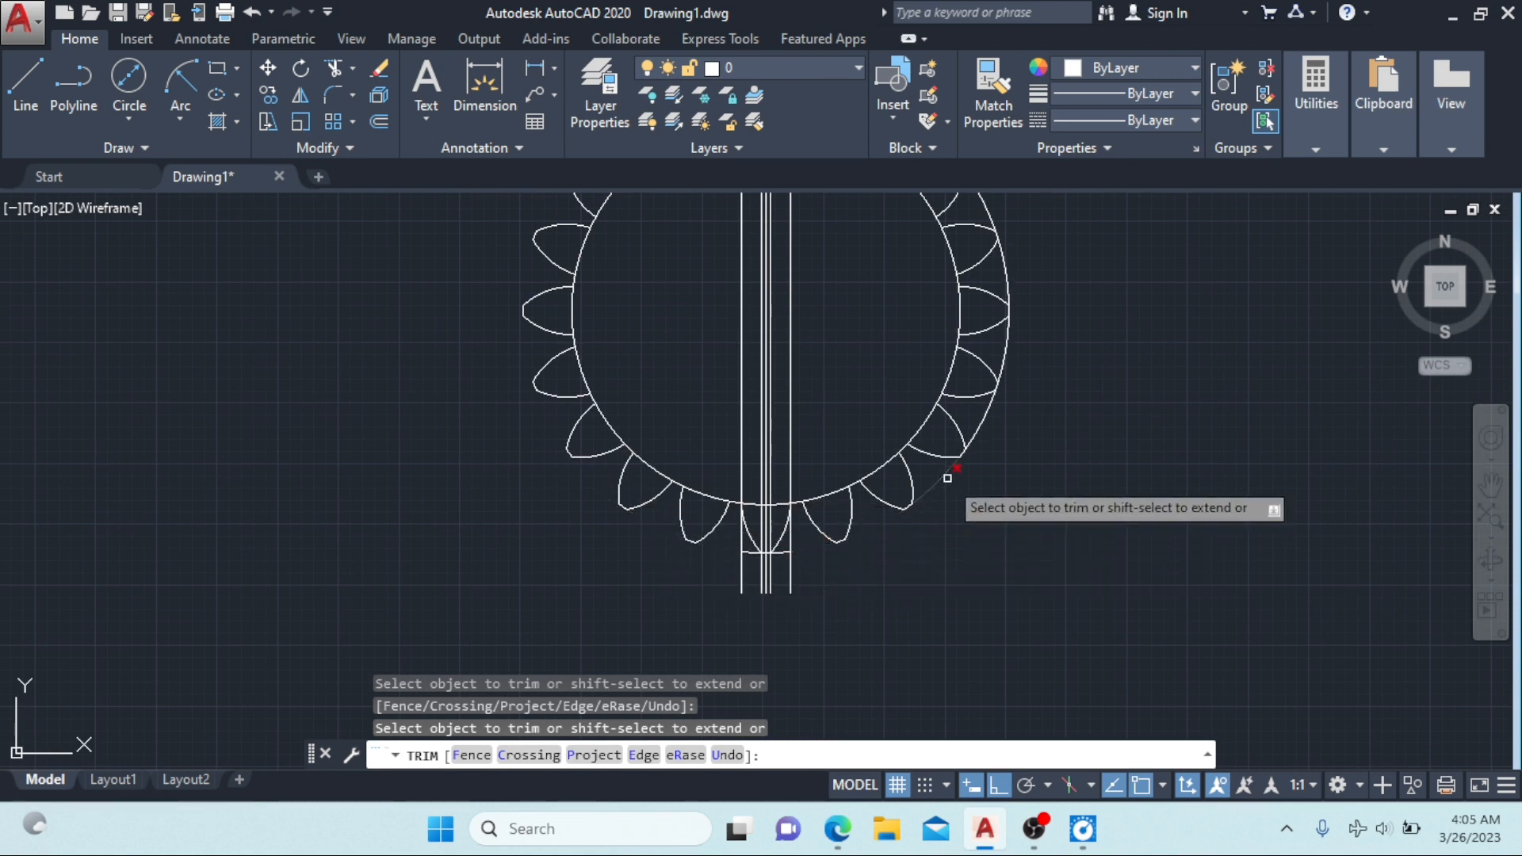
{"action": "left_click", "coordinate": [975, 429]}
{"action": "left_click", "coordinate": [1006, 346]}
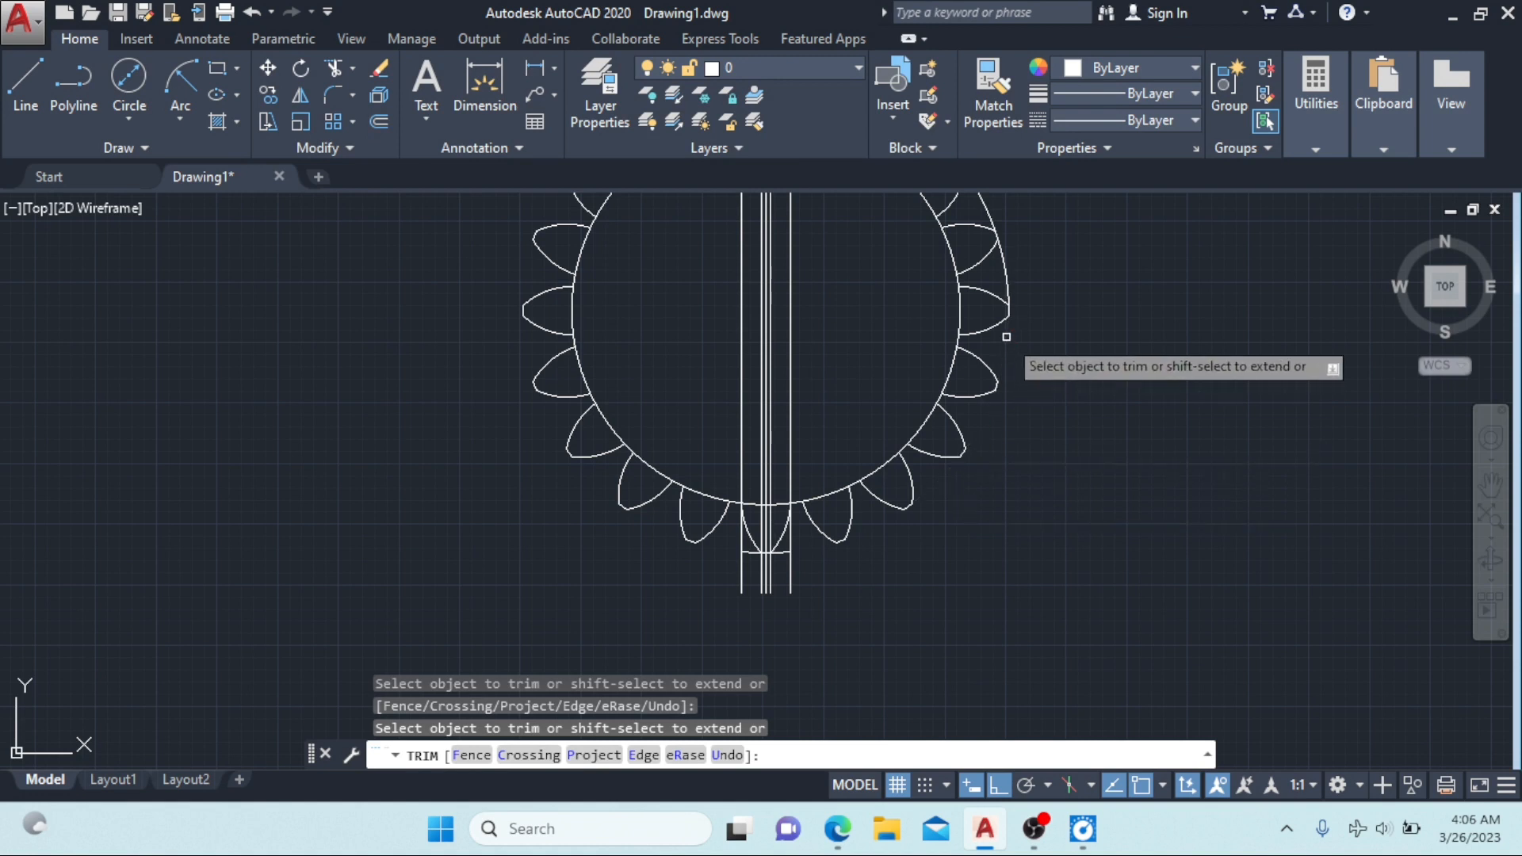
{"action": "left_click", "coordinate": [1007, 270]}
{"action": "scroll", "coordinate": [902, 279], "scroll_direction": "up", "scroll_amount": 2}
{"action": "middle_click_drag", "start_coordinate": [902, 279], "coordinate": [972, 540]}
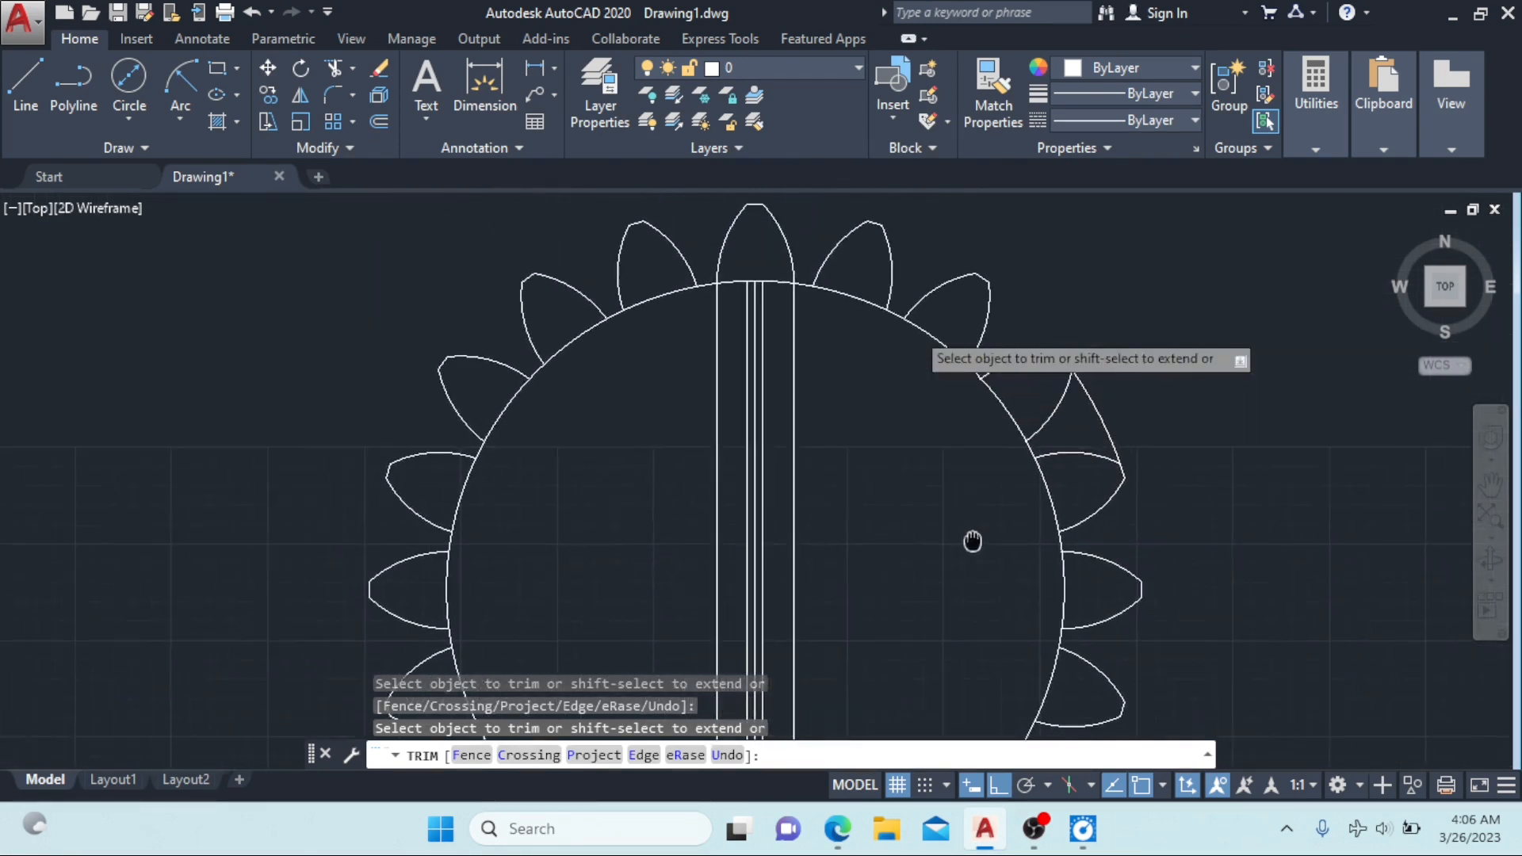
{"action": "left_click", "coordinate": [1105, 420]}
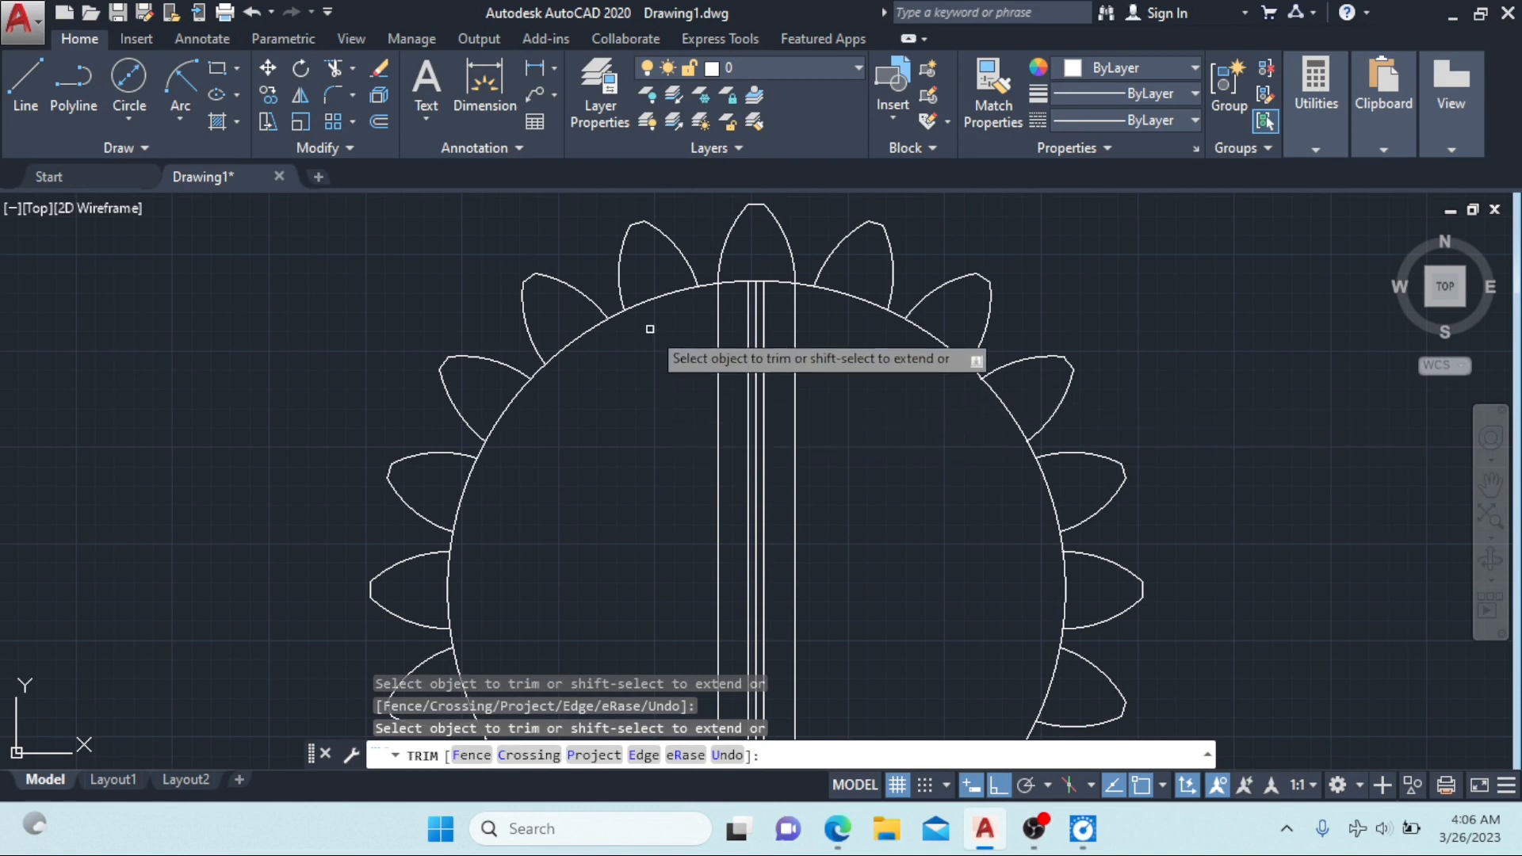
Step: Trim the inner circle segments across the tooth bases on the left half of the gear, keeping the root arcs between teeth
{"action": "left_click", "coordinate": [661, 297]}
{"action": "left_click", "coordinate": [578, 336]}
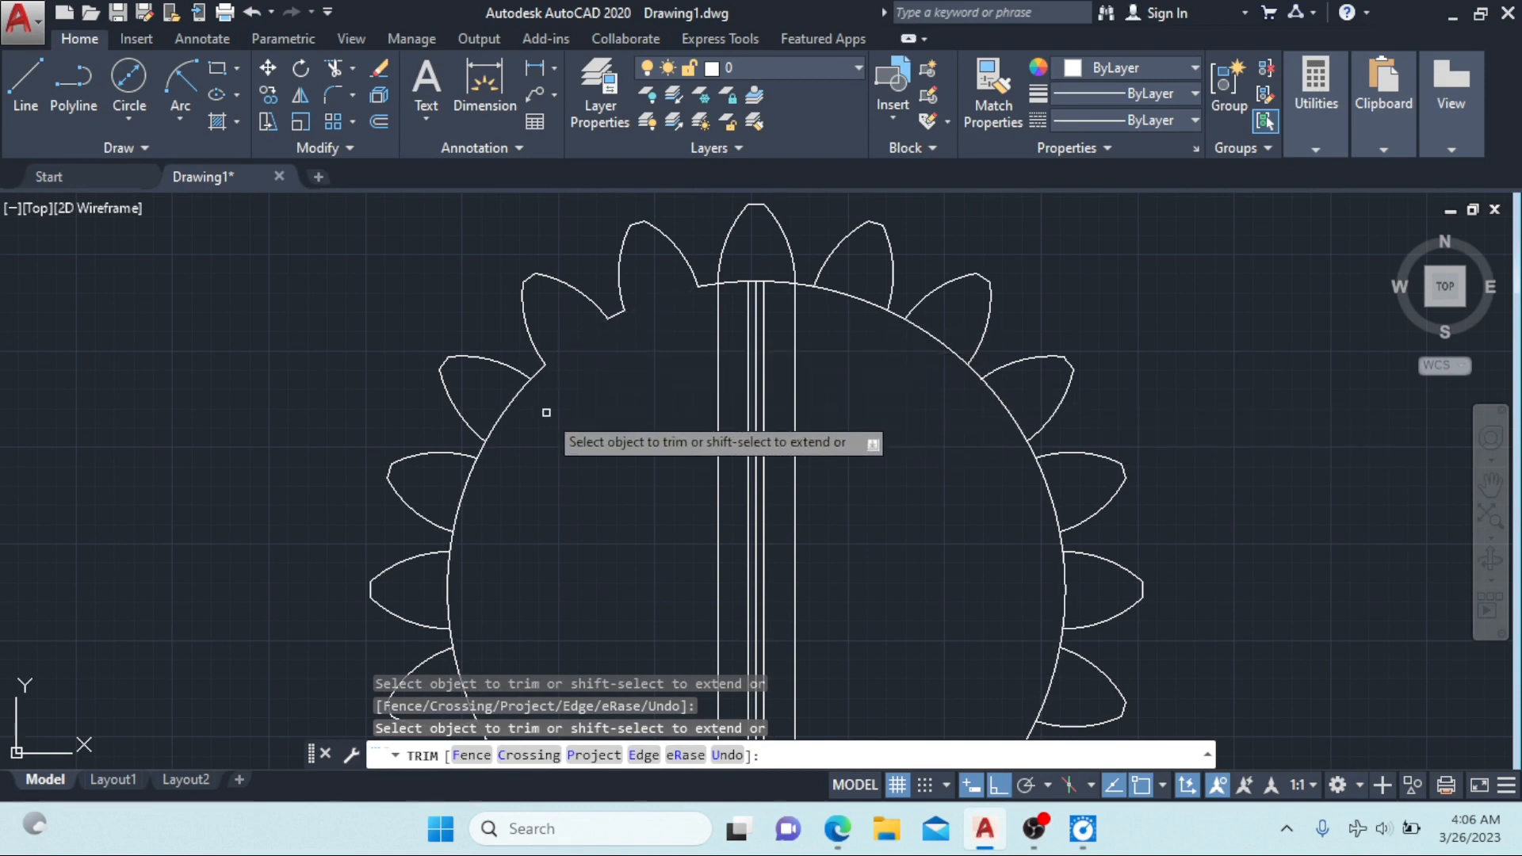
{"action": "left_click", "coordinate": [502, 412]}
{"action": "left_click", "coordinate": [464, 487]}
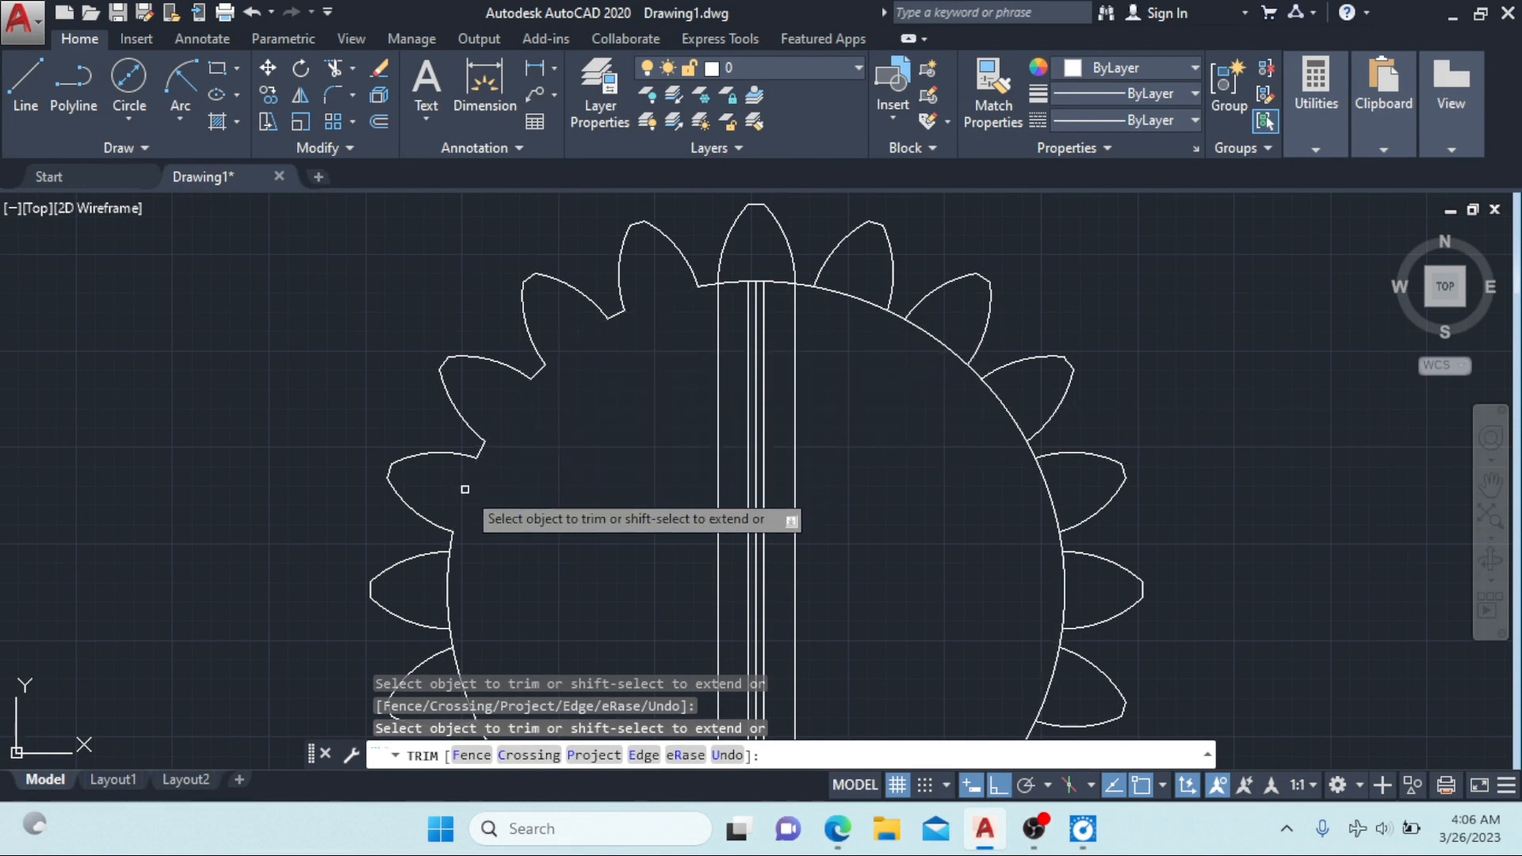
{"action": "left_click", "coordinate": [446, 572]}
{"action": "middle_click_drag", "start_coordinate": [474, 561], "coordinate": [490, 344]}
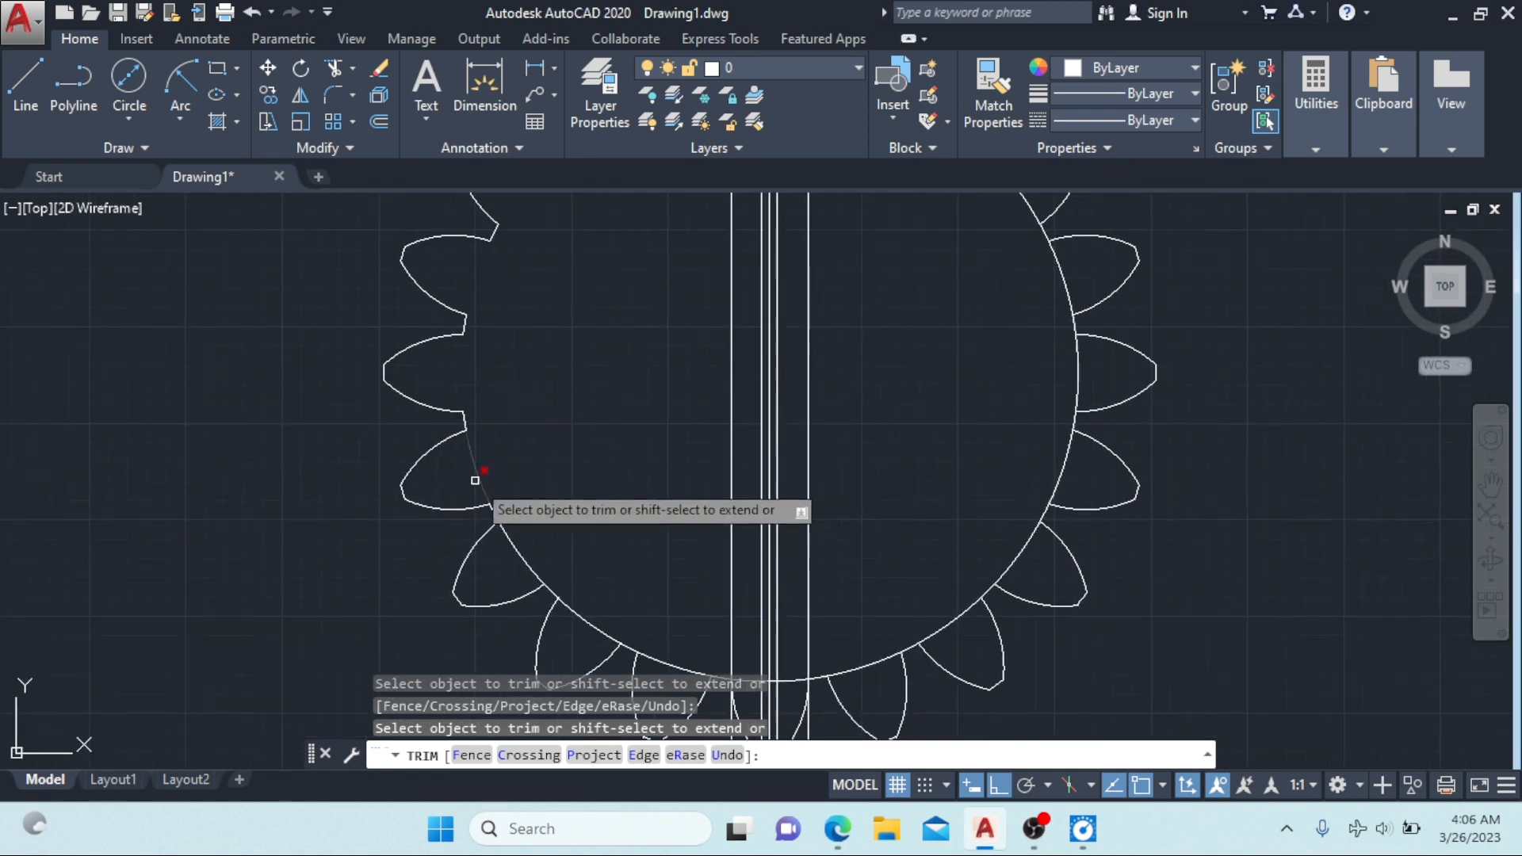
{"action": "left_click", "coordinate": [511, 551]}
{"action": "left_click", "coordinate": [516, 542]}
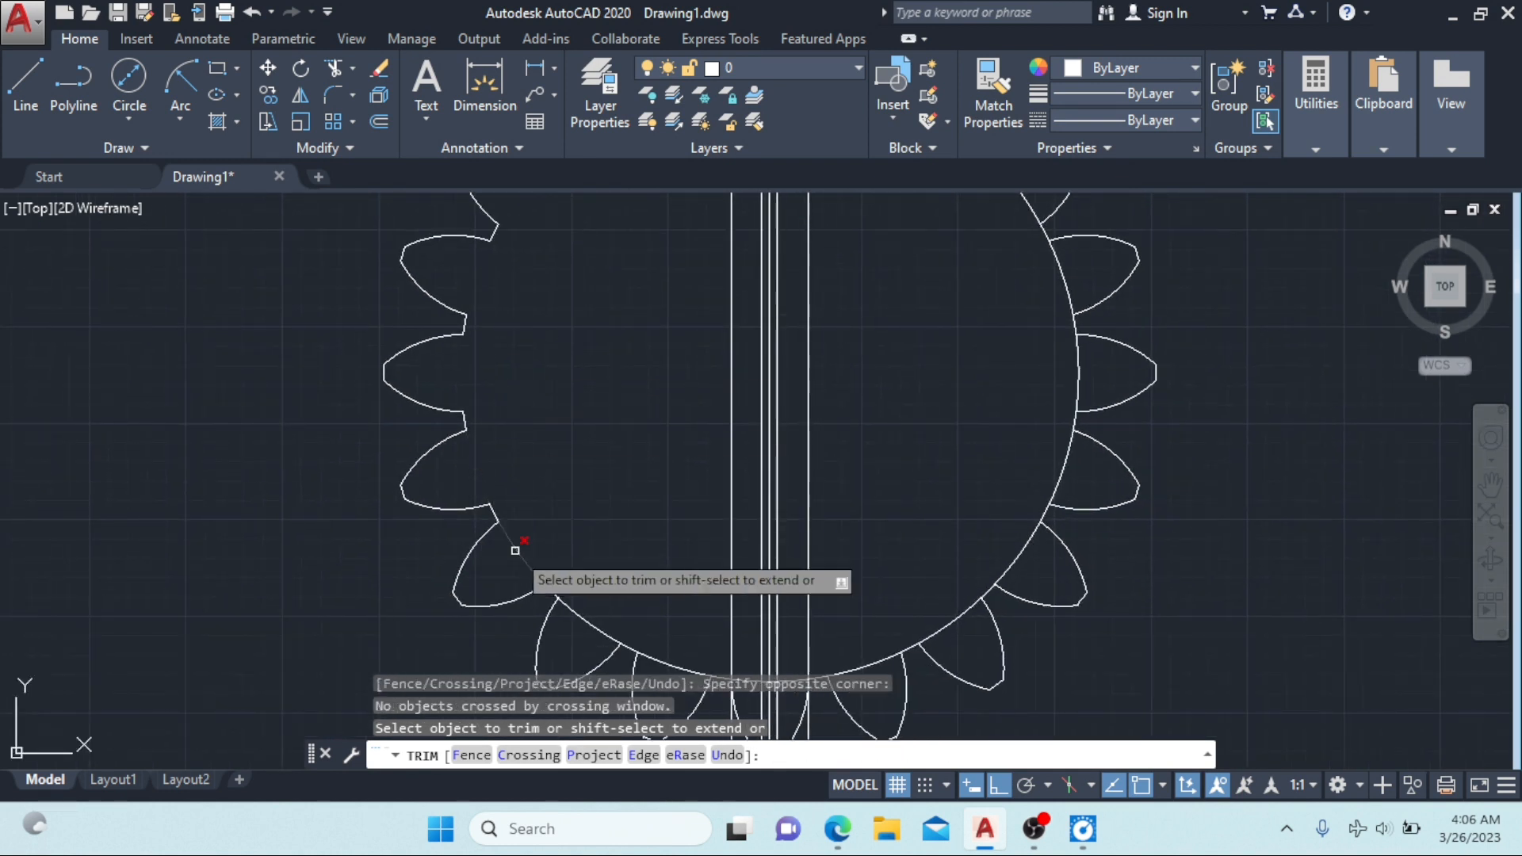
{"action": "left_click", "coordinate": [517, 546]}
{"action": "left_click", "coordinate": [604, 629]}
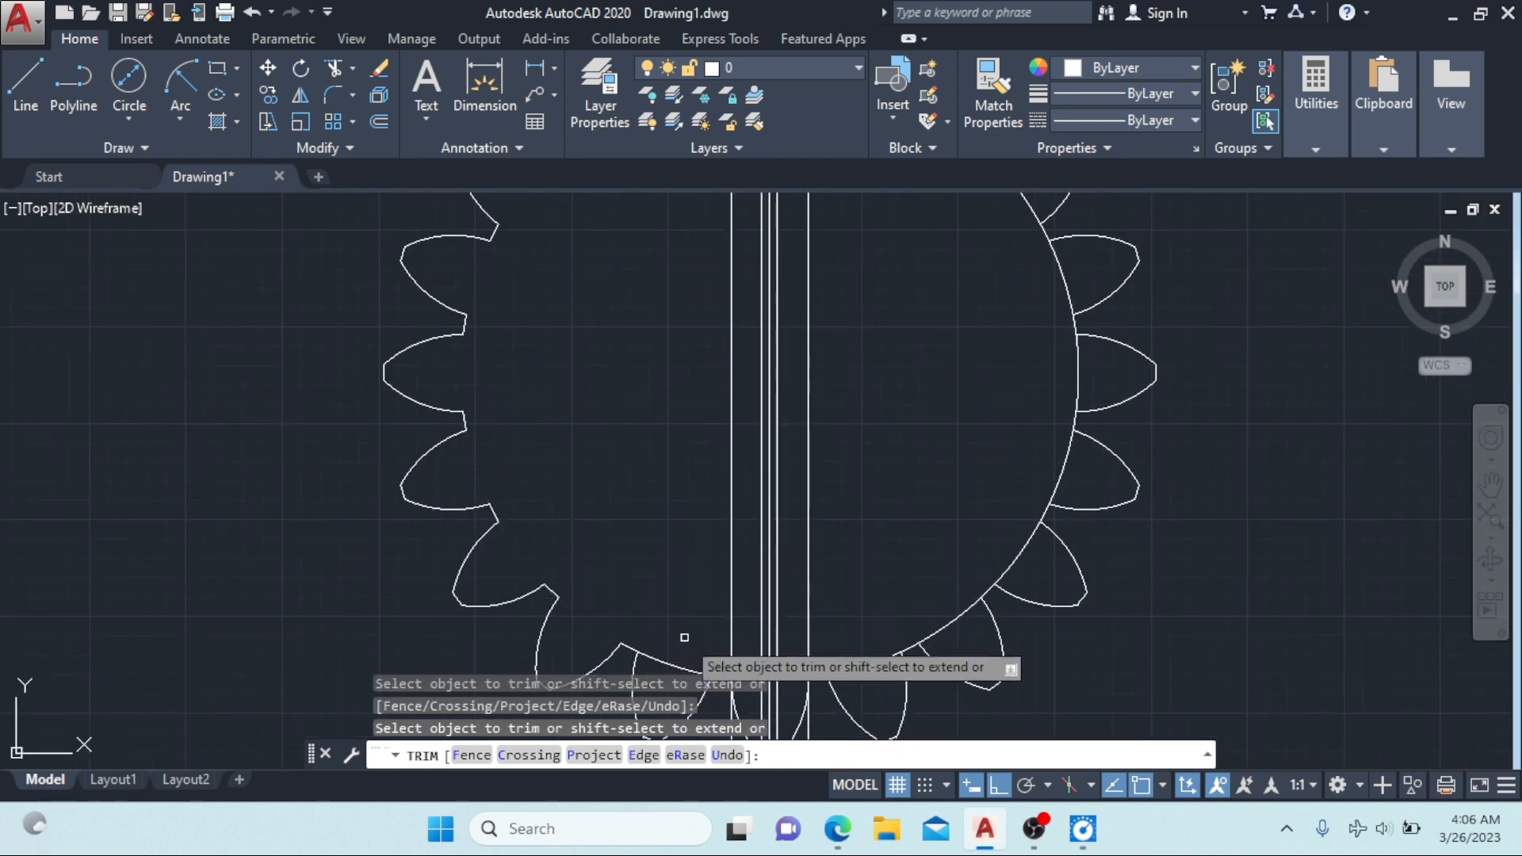
Step: Trim the inner circle at the bottom tooth's base and the two narrow offset lines inside the gear
{"action": "middle_click_drag", "start_coordinate": [689, 602], "coordinate": [673, 448]}
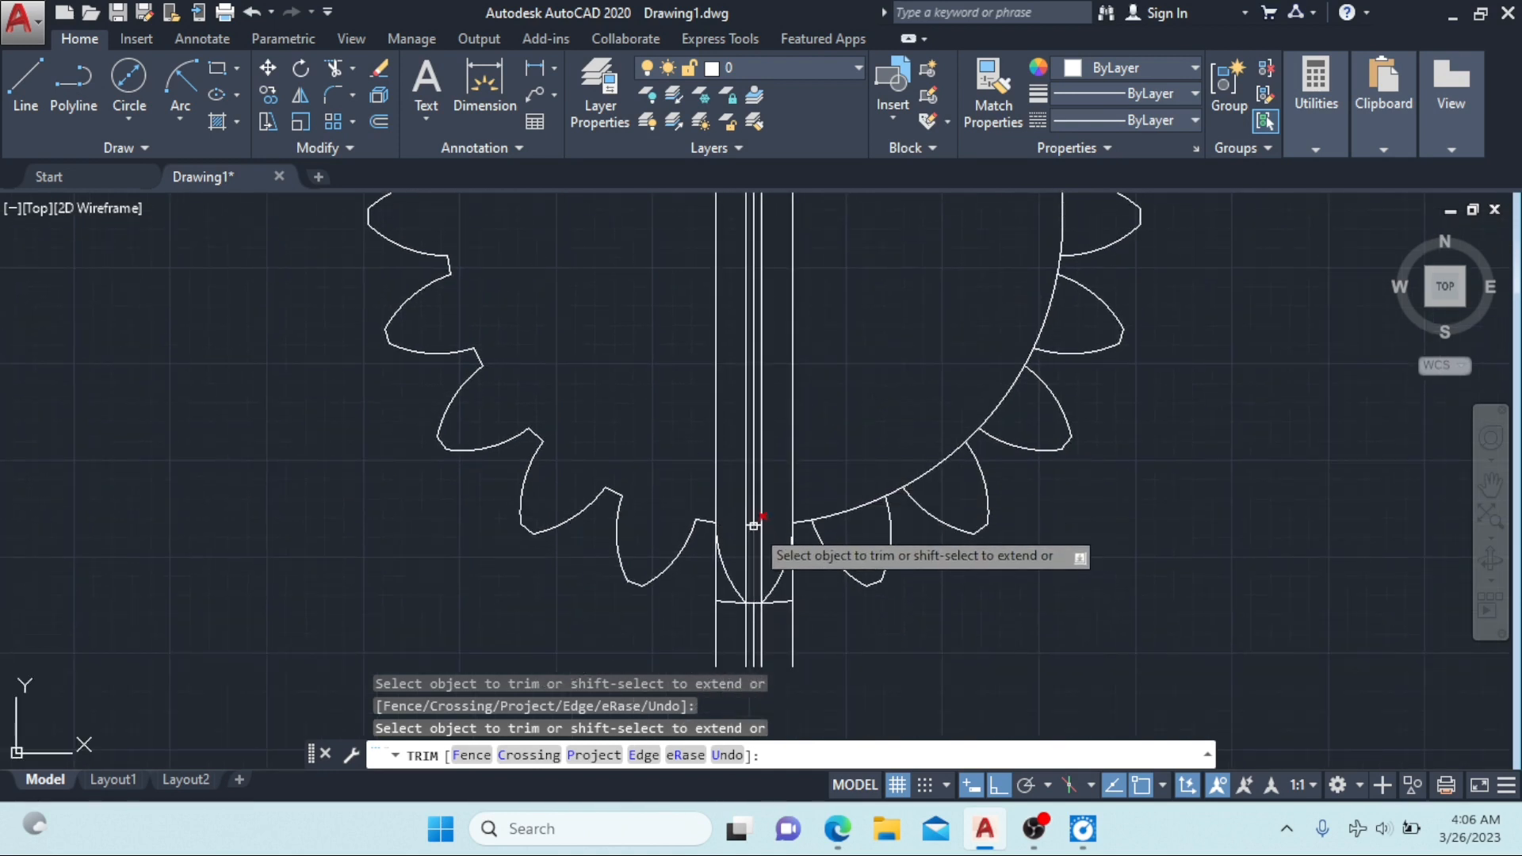
{"action": "left_click", "coordinate": [757, 524]}
{"action": "left_click", "coordinate": [755, 519]}
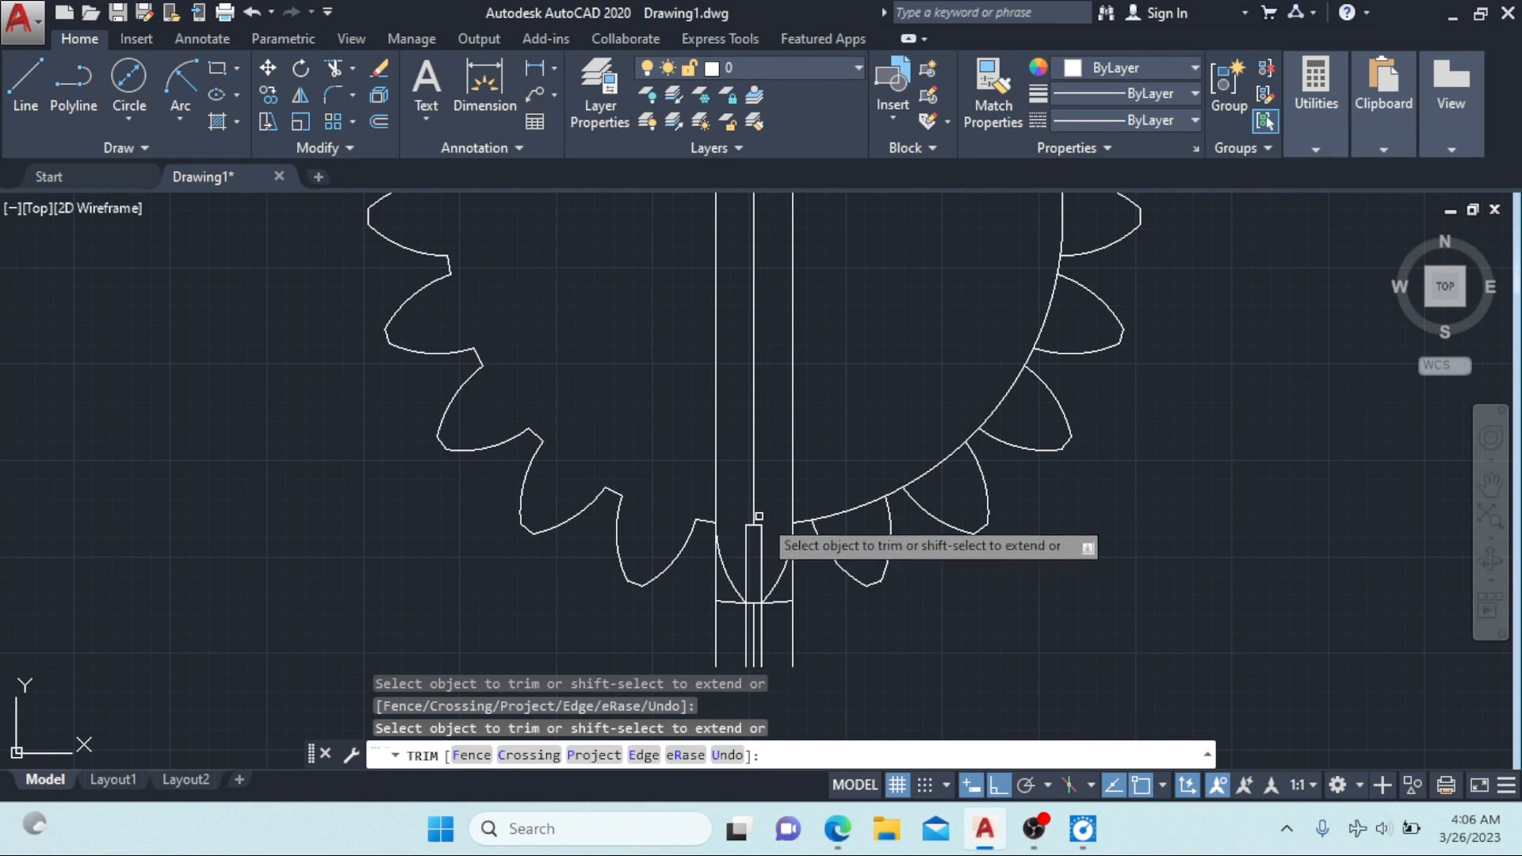
Step: Trim the inner circle segments across the tooth bases from the gear's lower right up along its right side
{"action": "left_click", "coordinate": [864, 502]}
{"action": "mouse_move", "coordinate": [938, 474]}
{"action": "left_mouse_down"}
{"action": "mouse_move", "coordinate": [1007, 388]}
{"action": "mouse_move", "coordinate": [932, 401]}
{"action": "mouse_move", "coordinate": [965, 377]}
{"action": "left_mouse_up"}
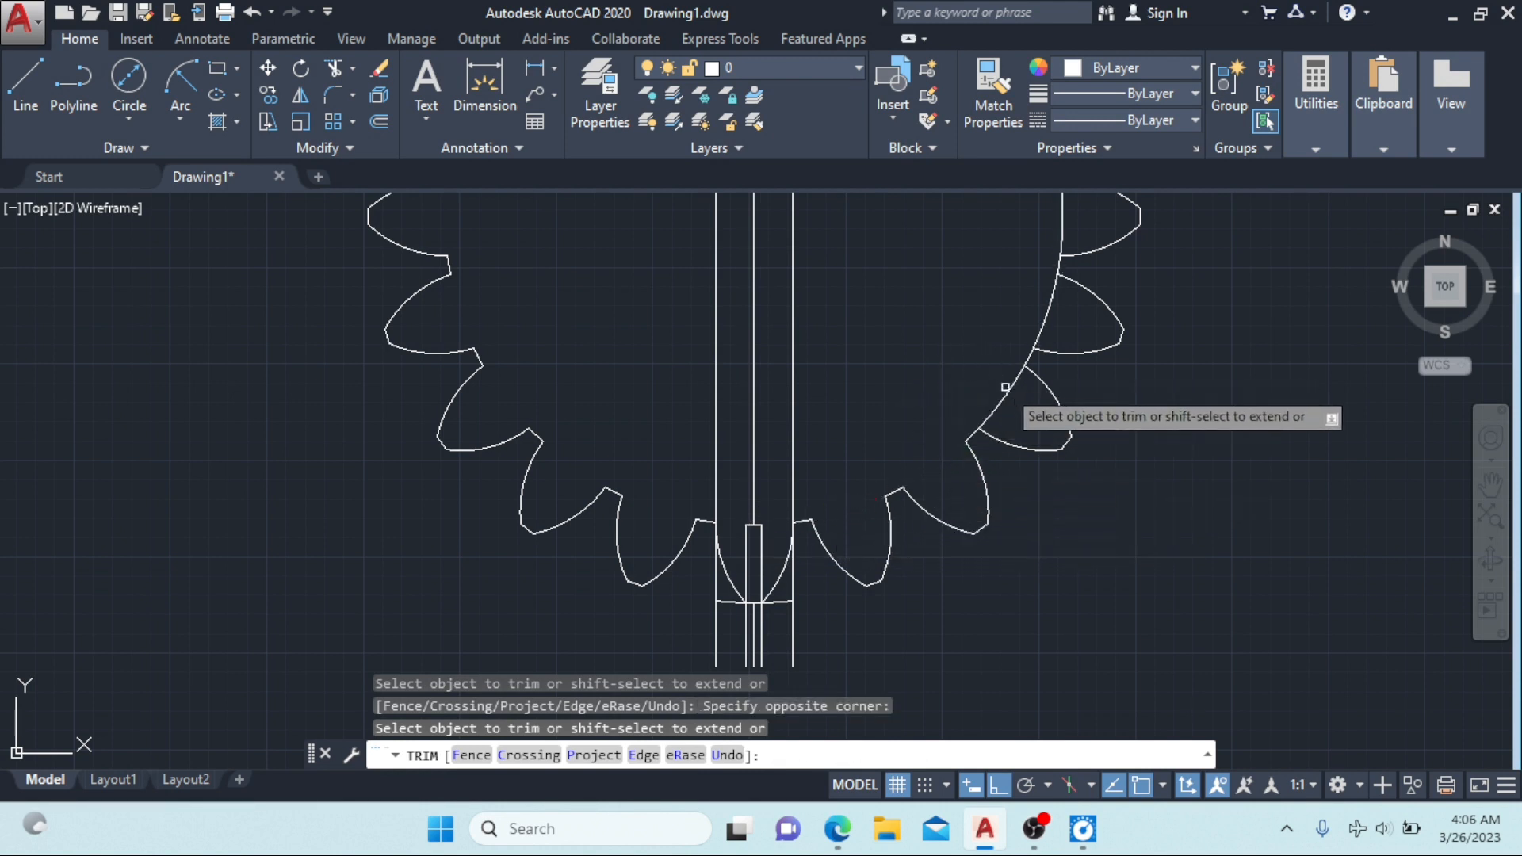
{"action": "middle_click_drag", "start_coordinate": [983, 281], "coordinate": [986, 466]}
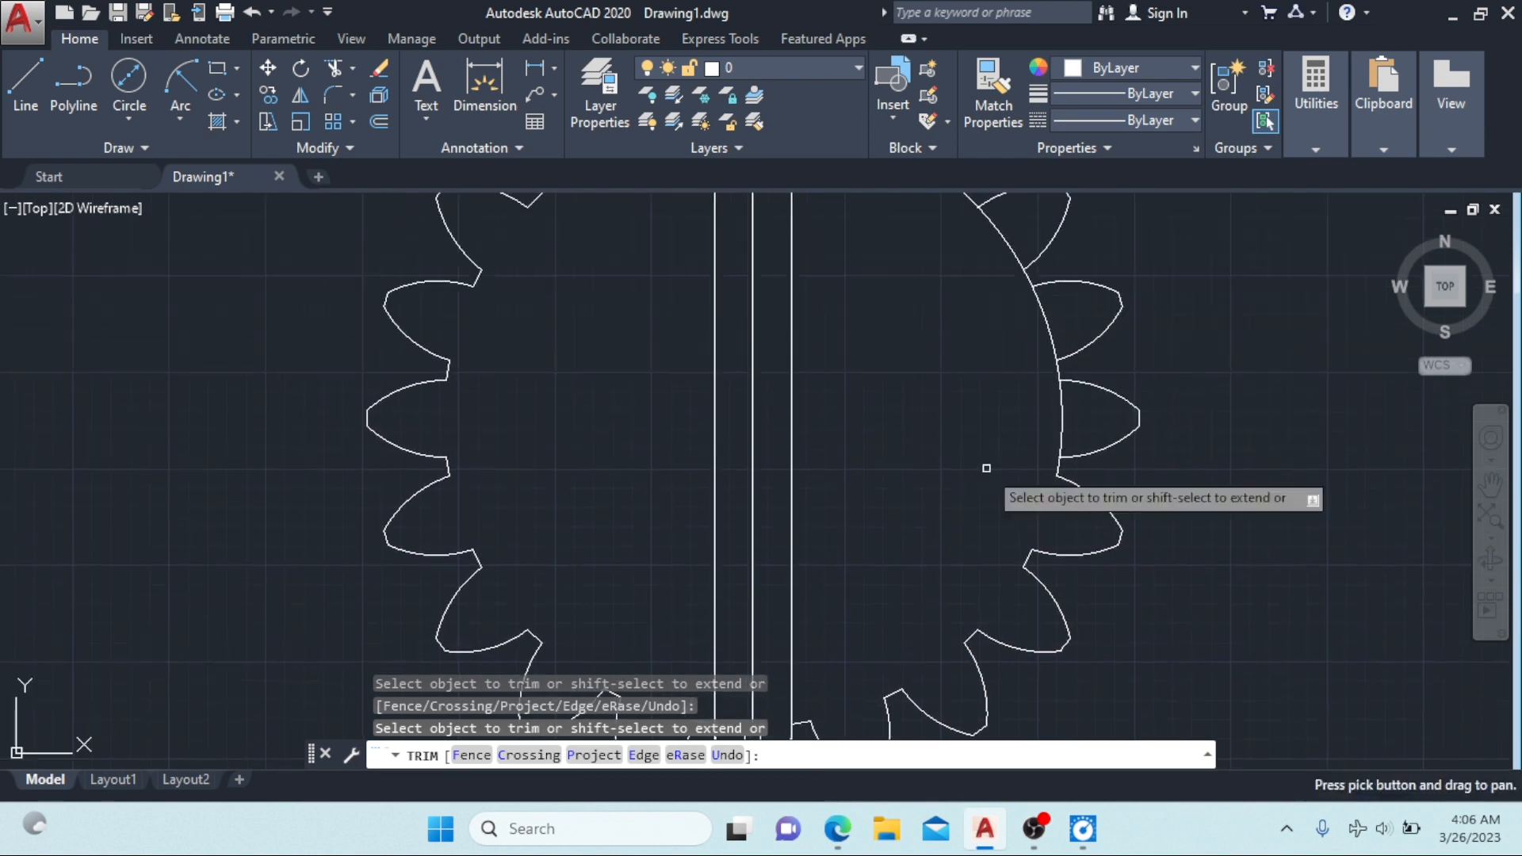
{"action": "left_click", "coordinate": [1043, 325]}
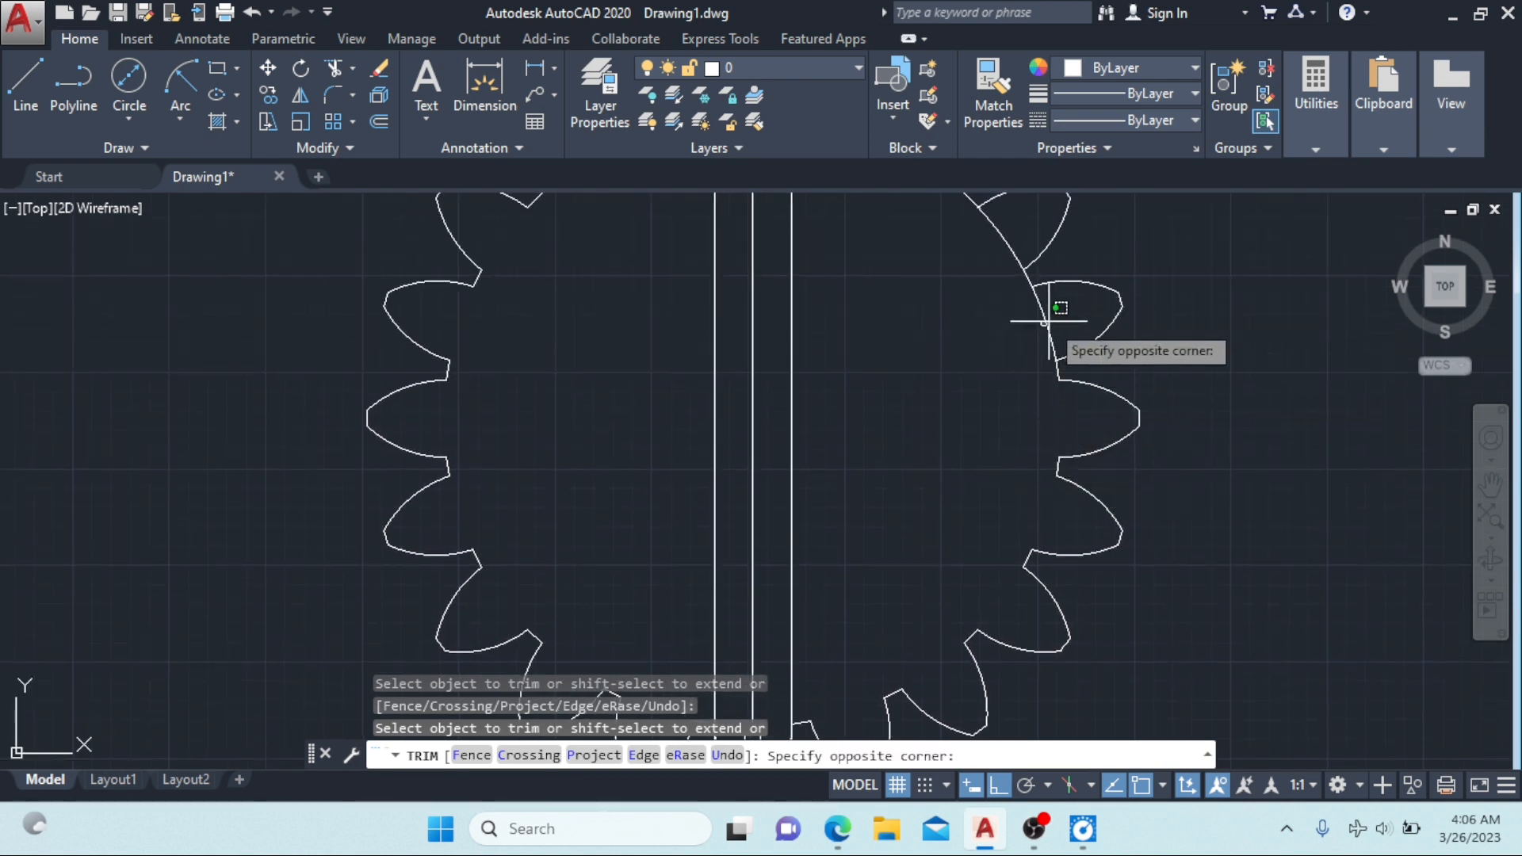
{"action": "left_click", "coordinate": [1016, 316]}
{"action": "middle_click_drag", "start_coordinate": [972, 309], "coordinate": [1004, 421]}
{"action": "left_click", "coordinate": [1036, 350]}
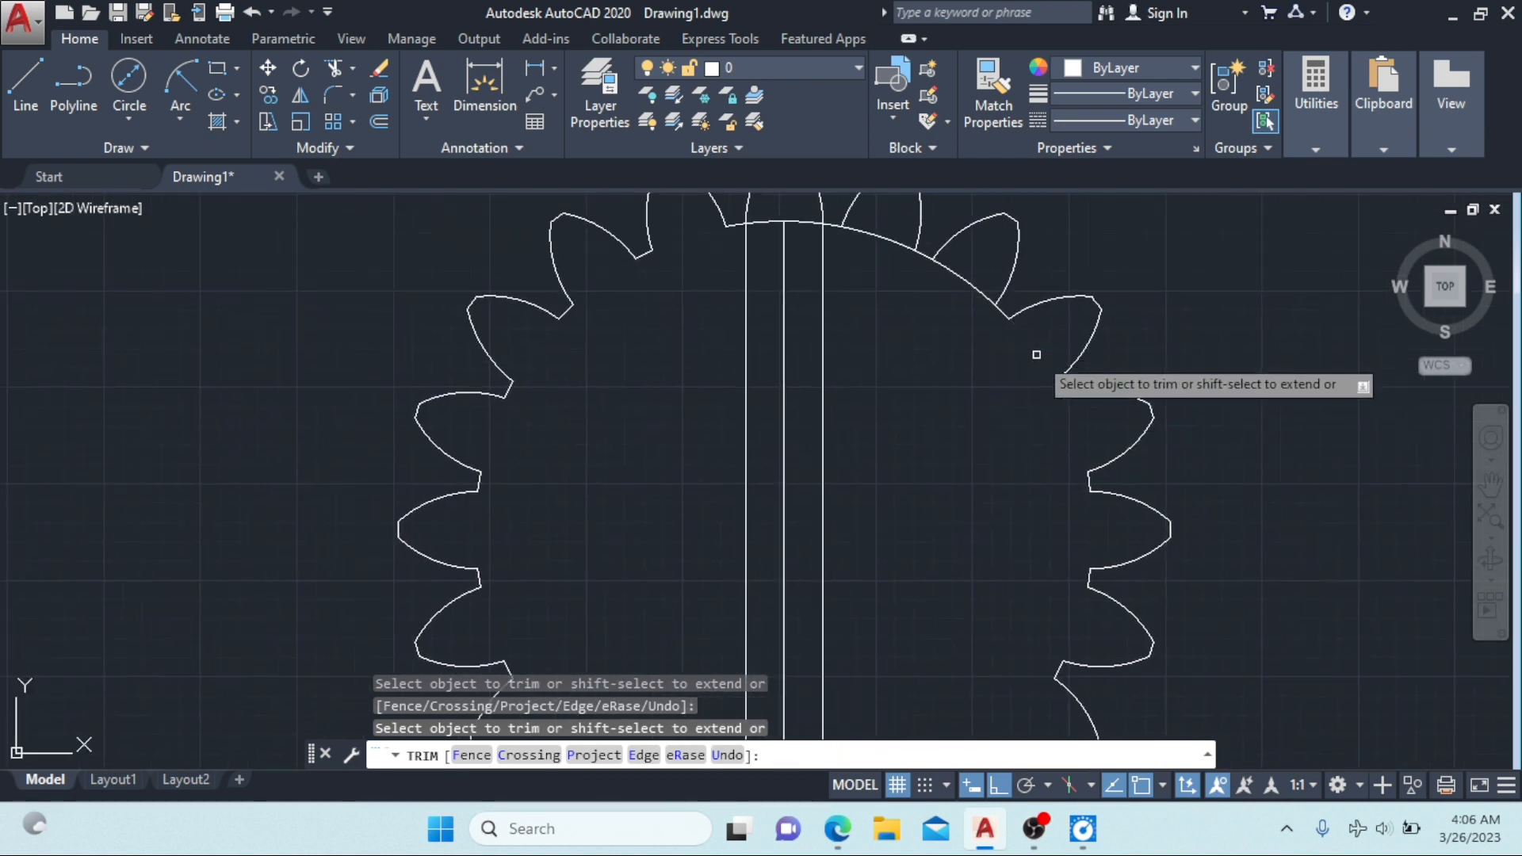
Step: Trim the remaining inner circle segments across the tooth bases at the gear's upper right and under the top tooth
{"action": "left_click", "coordinate": [985, 287]}
{"action": "left_click", "coordinate": [856, 230]}
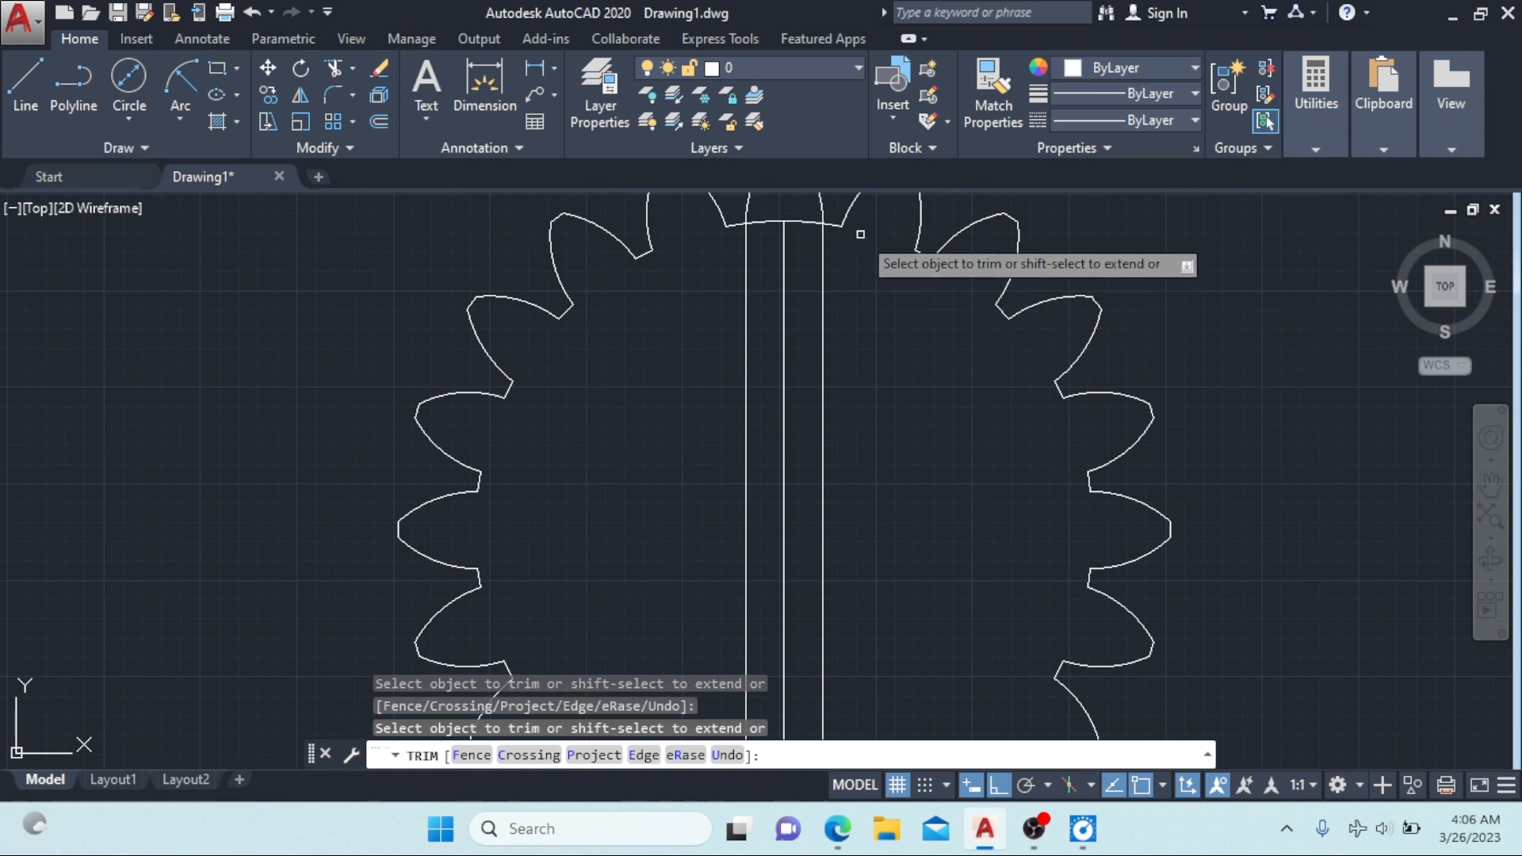
{"action": "left_click", "coordinate": [799, 224]}
{"action": "left_click", "coordinate": [760, 224]}
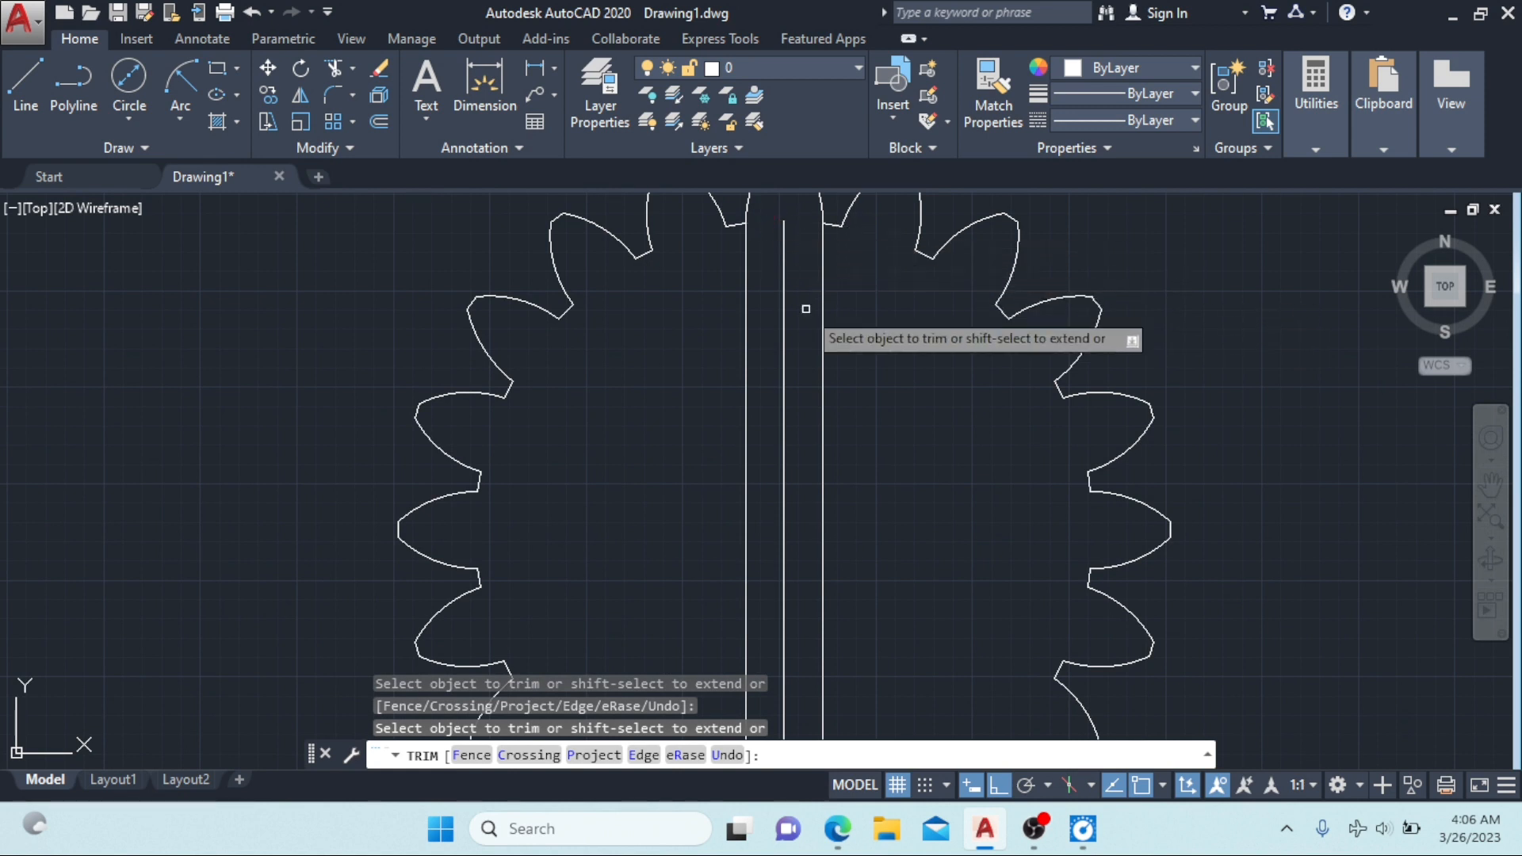
Step: Check the reference PDF and draw a circle of diameter 60 at the gear's centre in AutoCAD
{"action": "scroll", "coordinate": [840, 301], "scroll_direction": "down", "scroll_amount": 5}
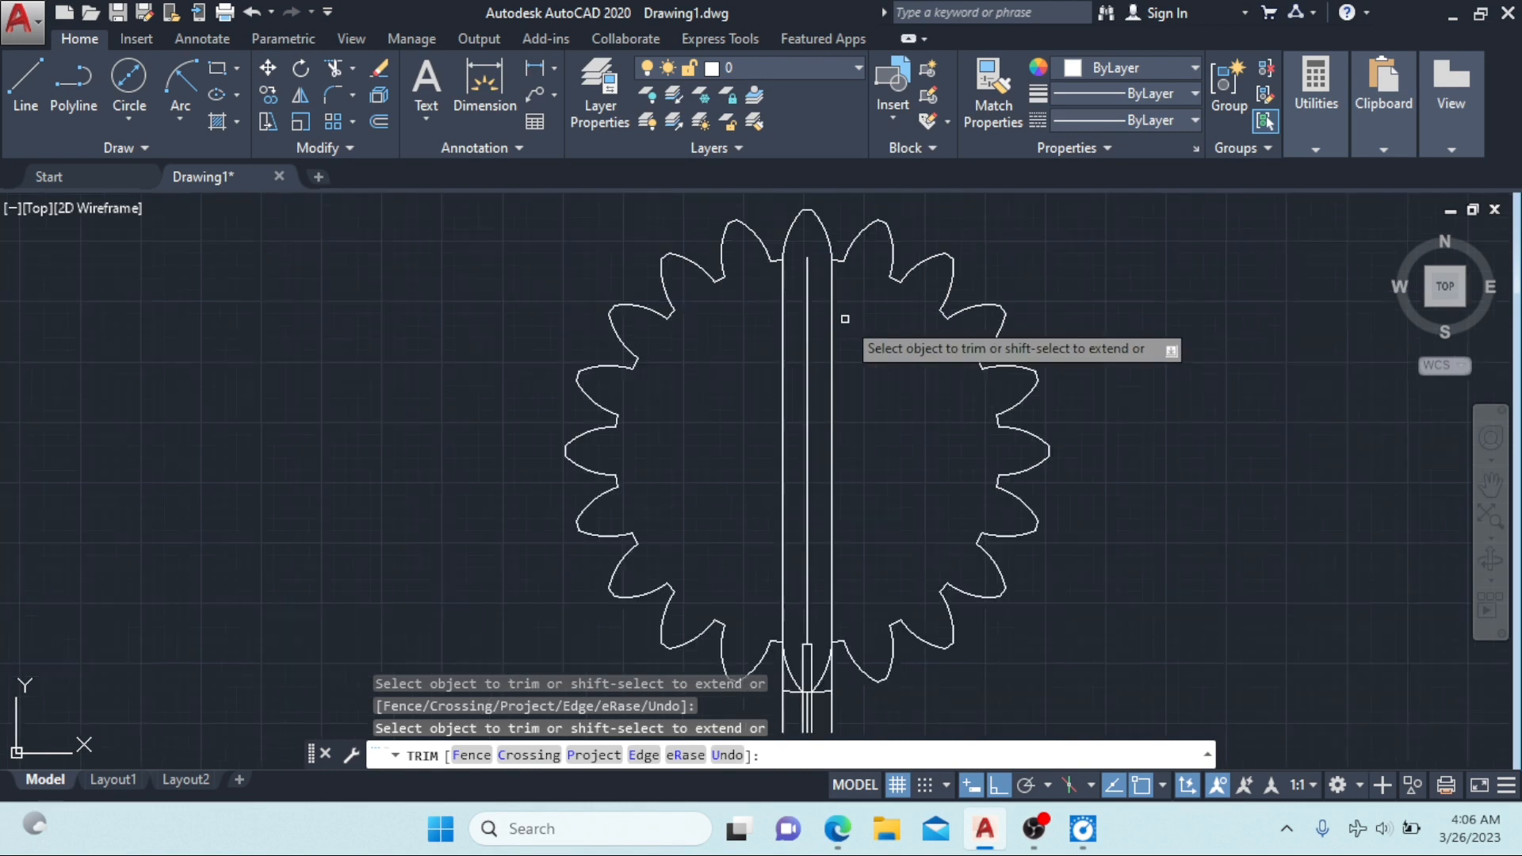
{"action": "scroll", "coordinate": [864, 426], "scroll_direction": "up", "scroll_amount": 5}
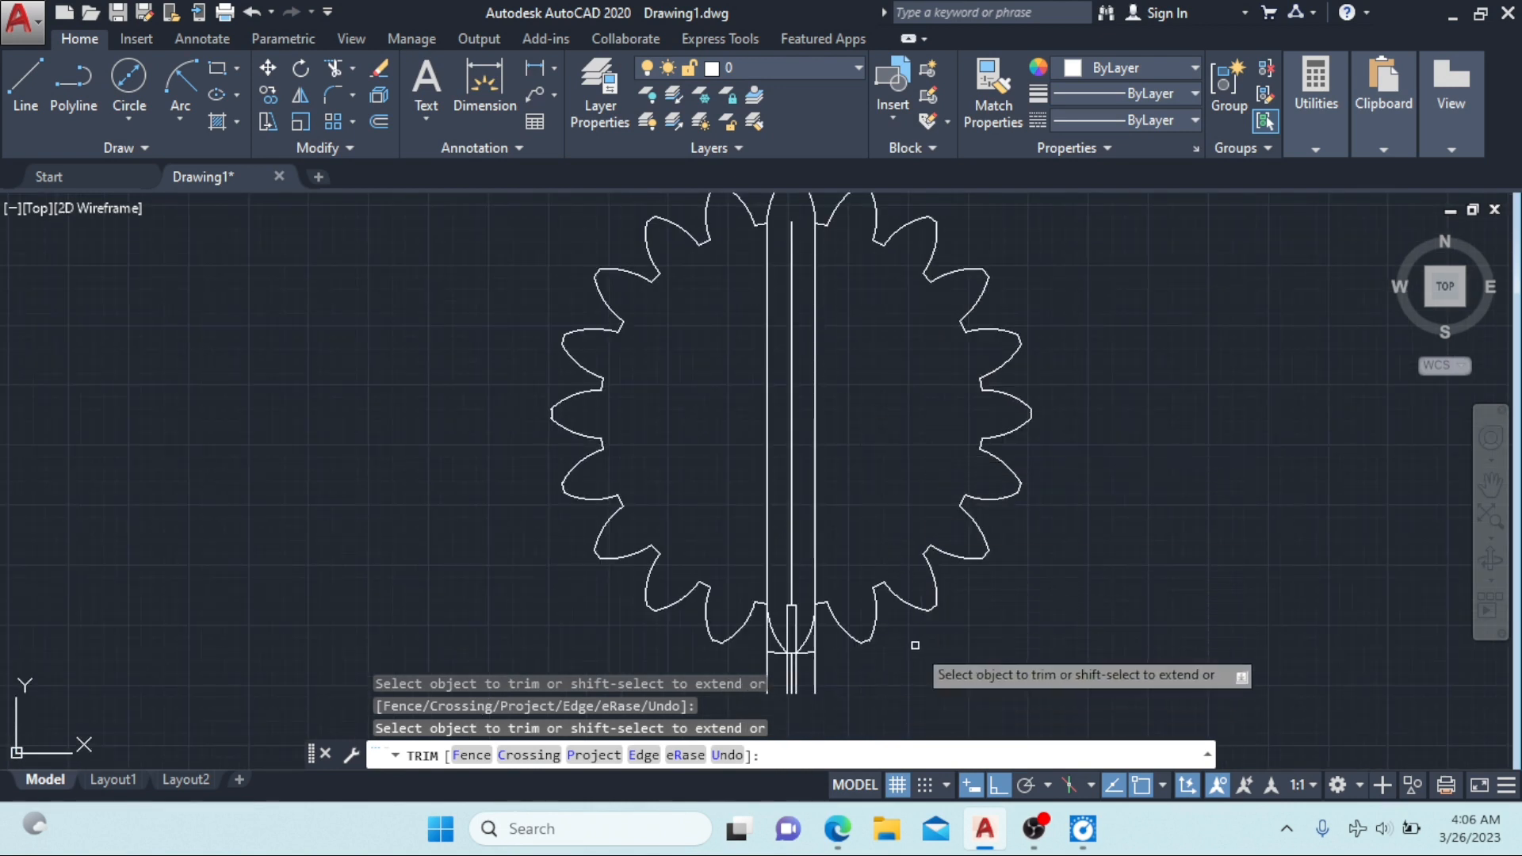
{"action": "left_click", "coordinate": [839, 830]}
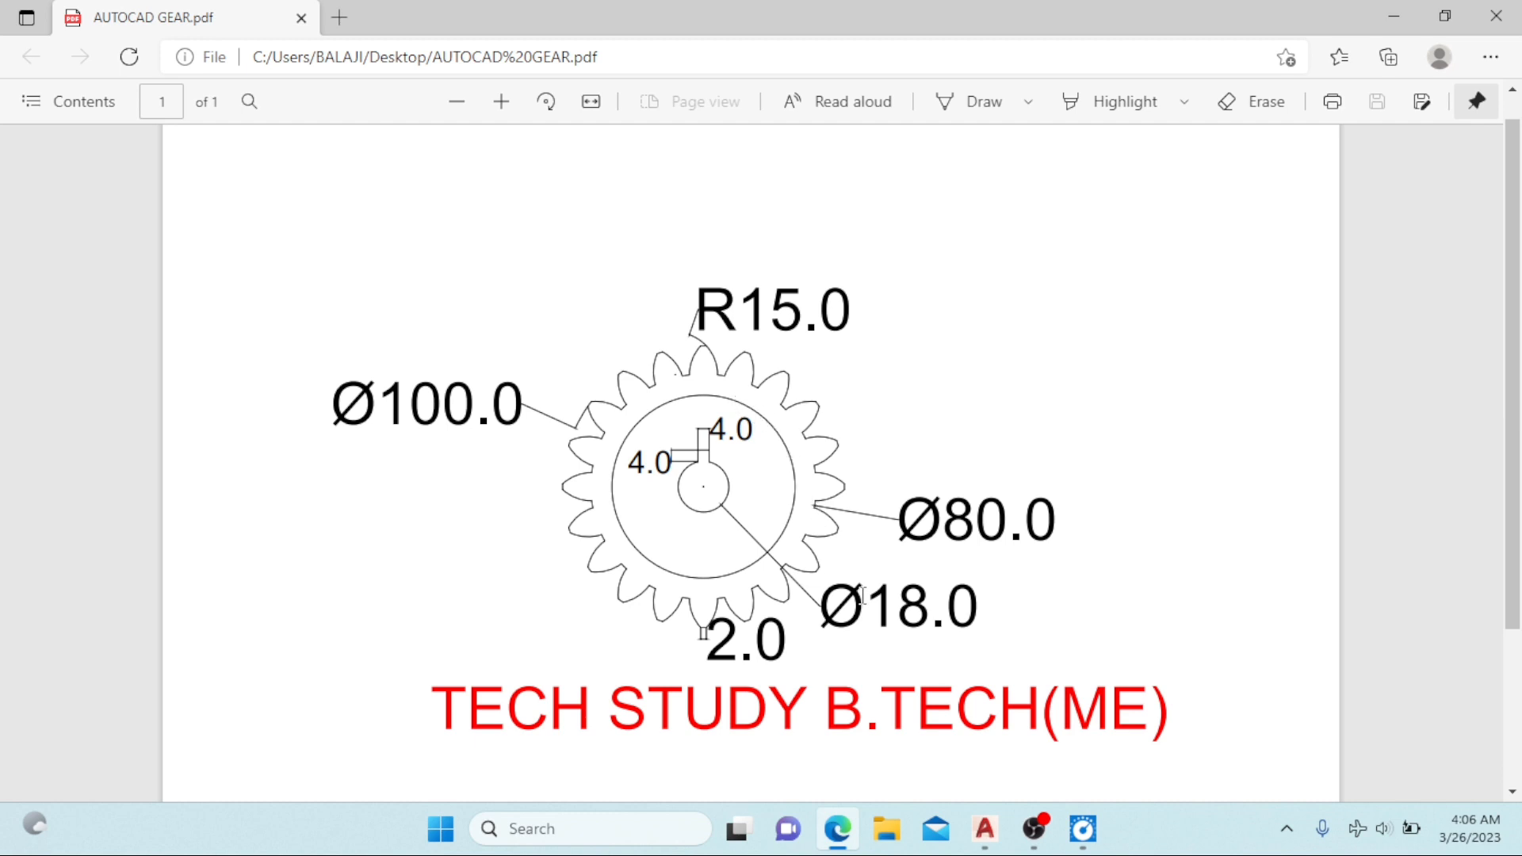
{"action": "left_click", "coordinate": [986, 829]}
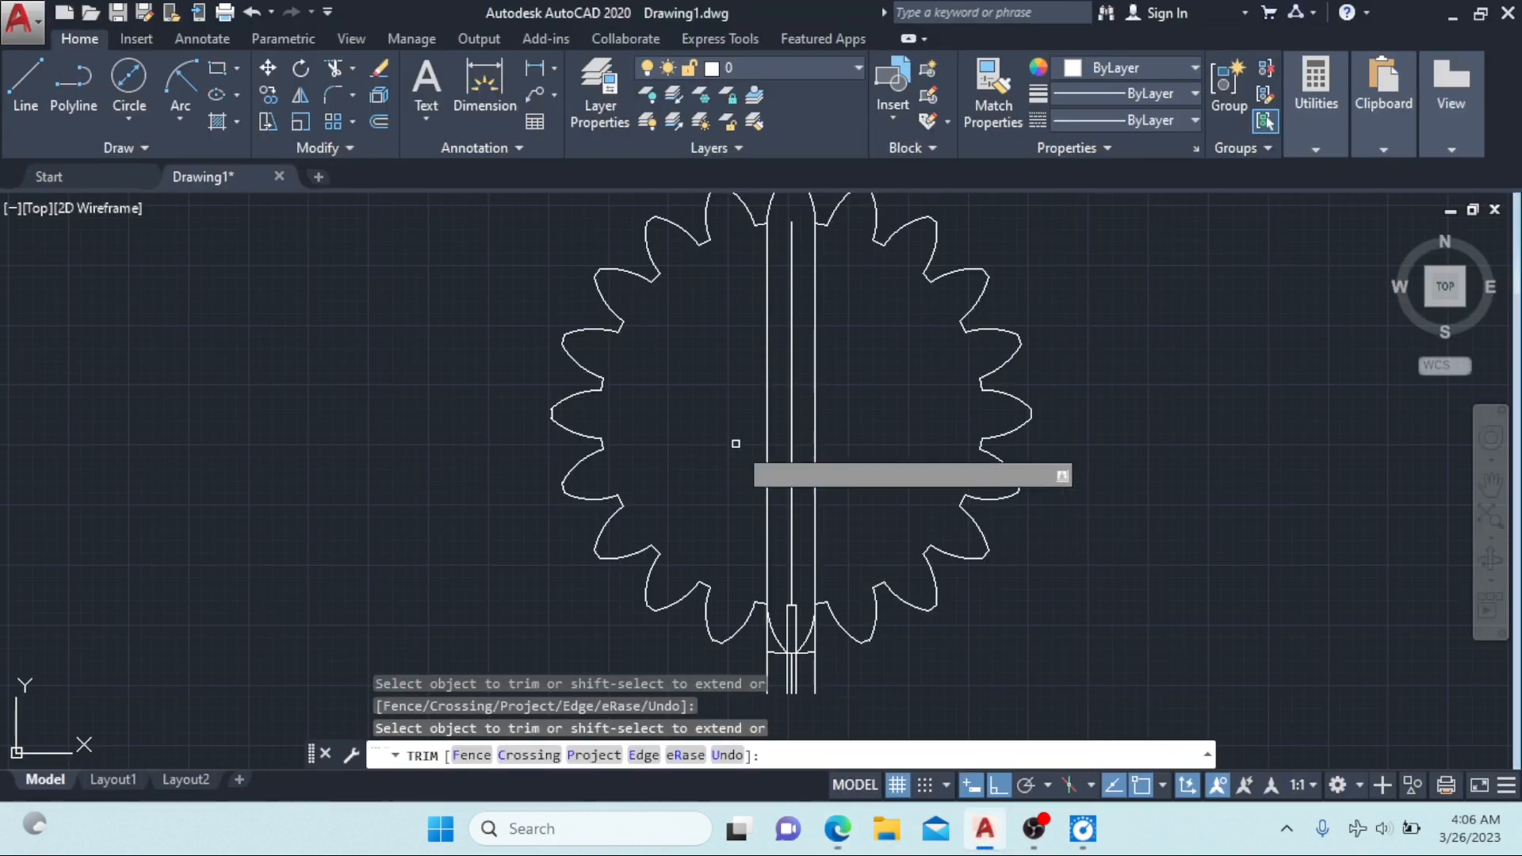
{"action": "left_click", "coordinate": [135, 79]}
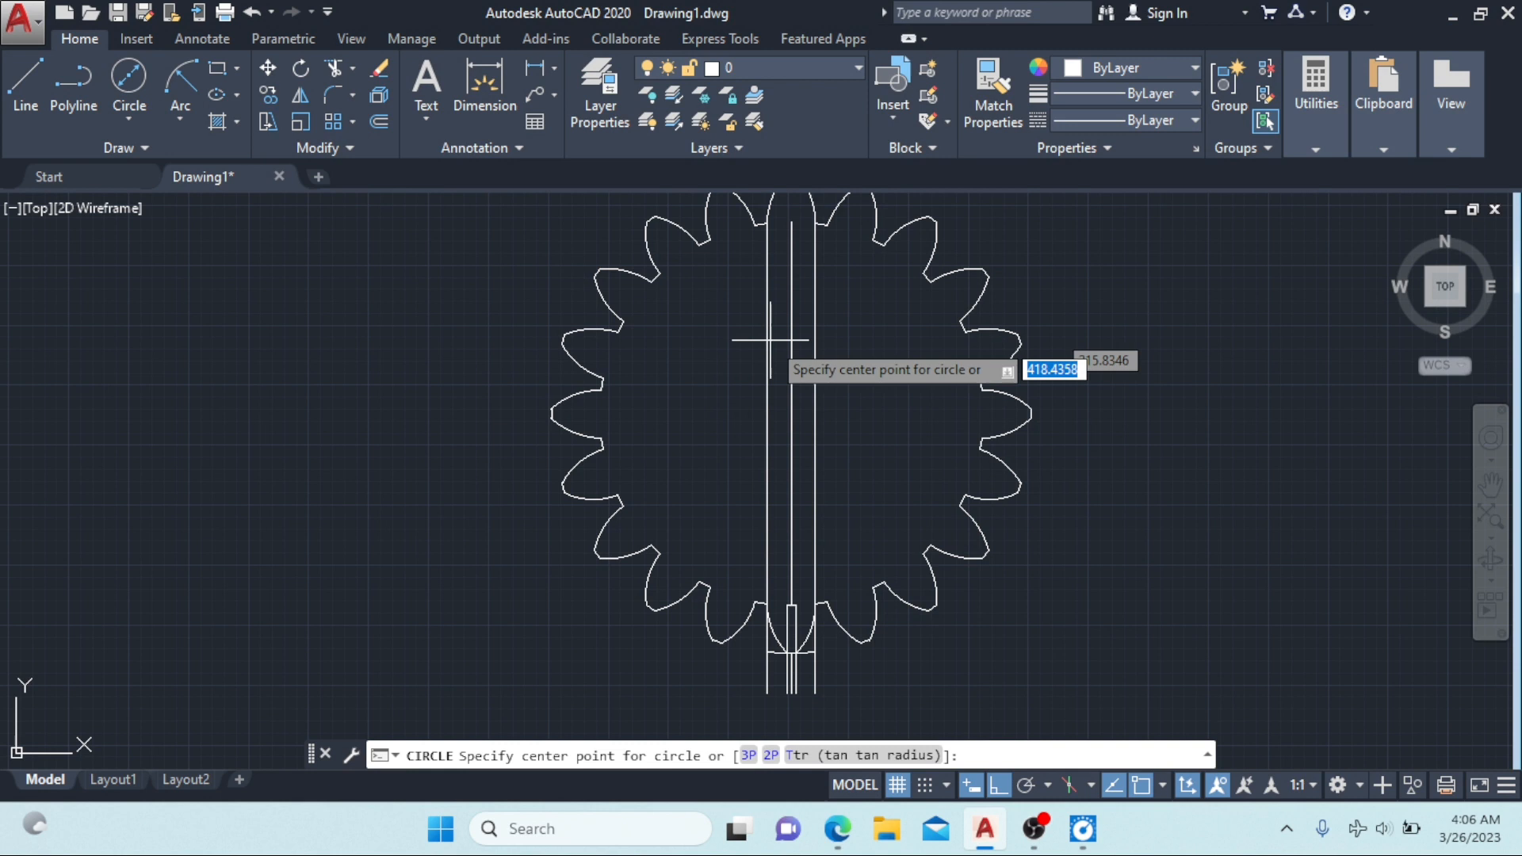
{"action": "left_click", "coordinate": [791, 413]}
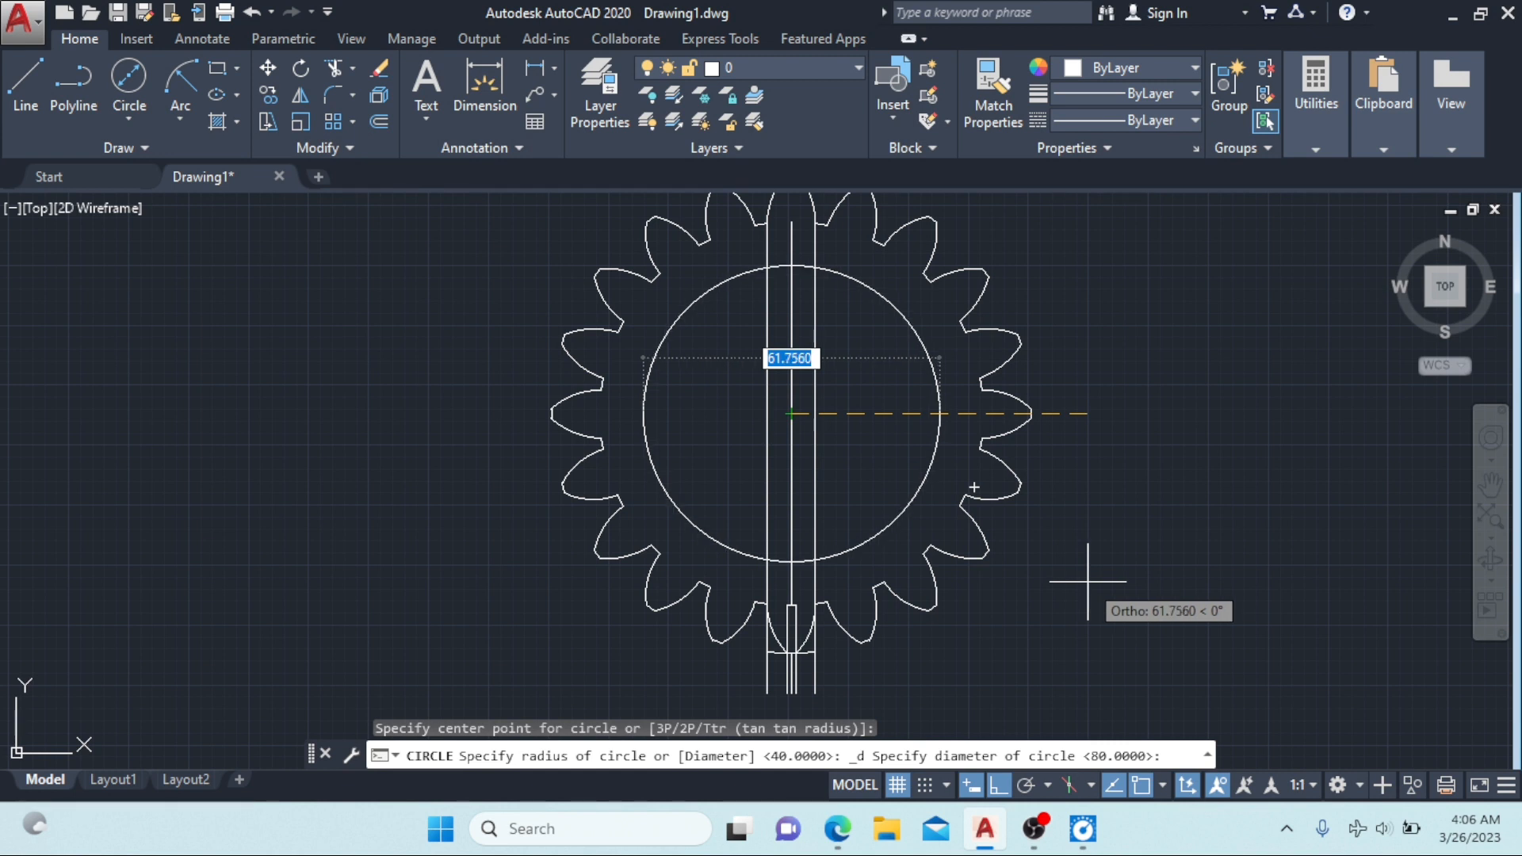
{"action": "key", "text": "Return"}
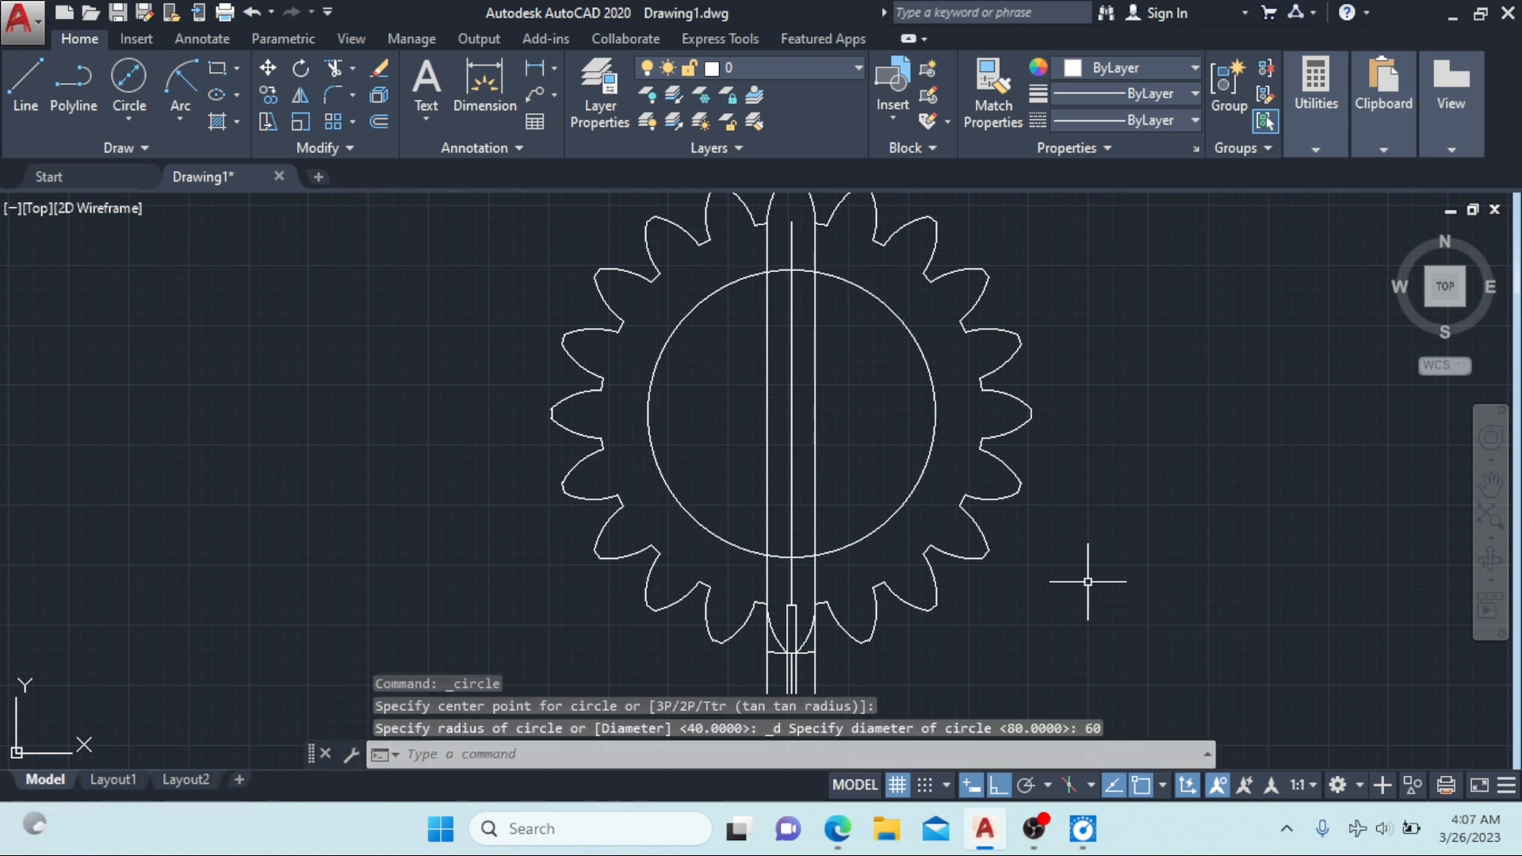
Step: Draw the bore as a circle of diameter 18 at the gear's centre
{"action": "left_click", "coordinate": [136, 79]}
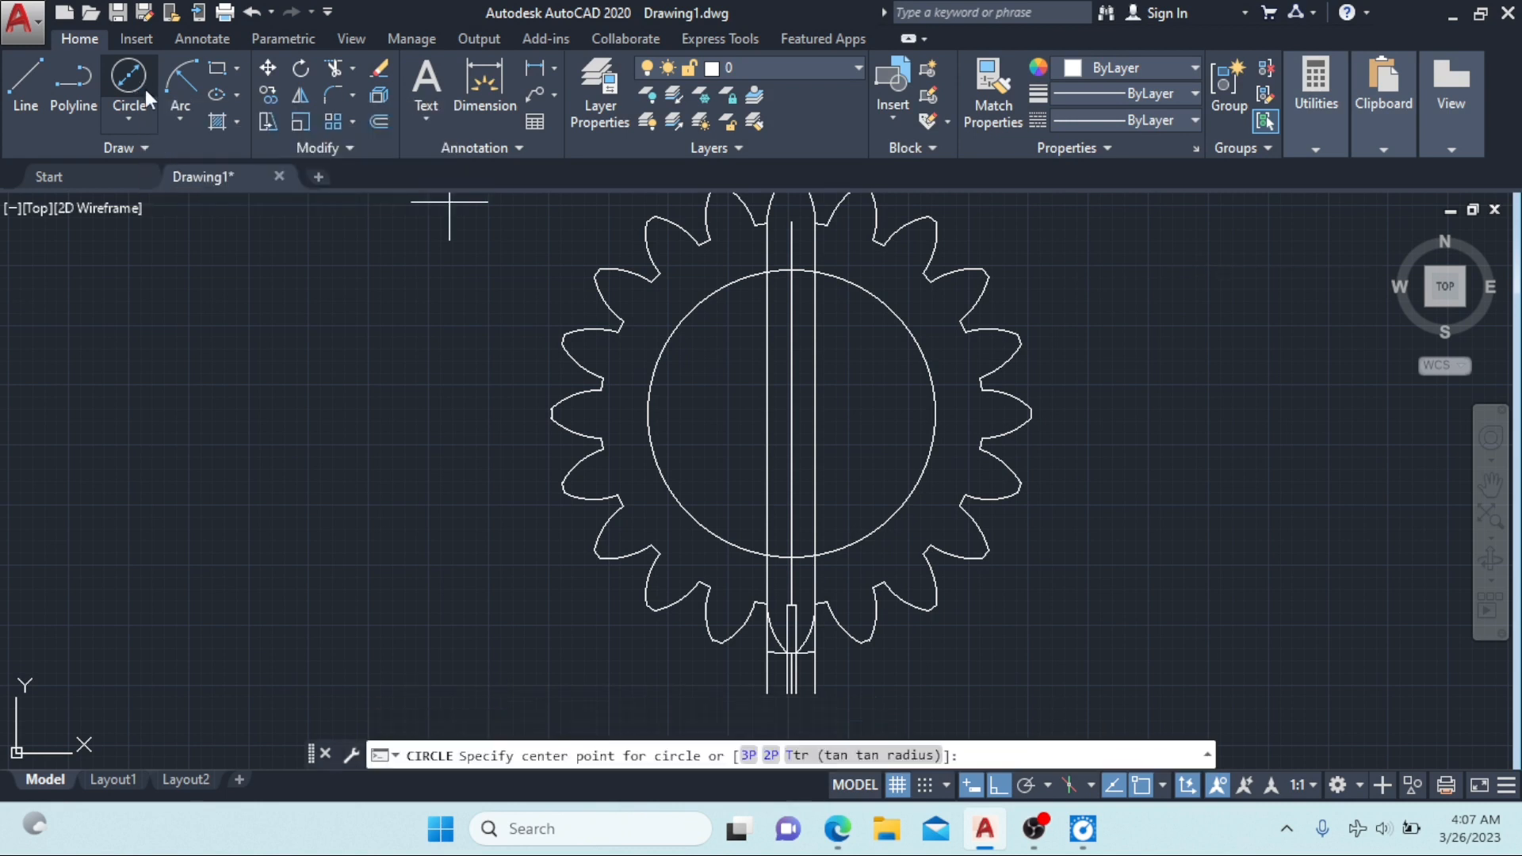
{"action": "left_click", "coordinate": [791, 413]}
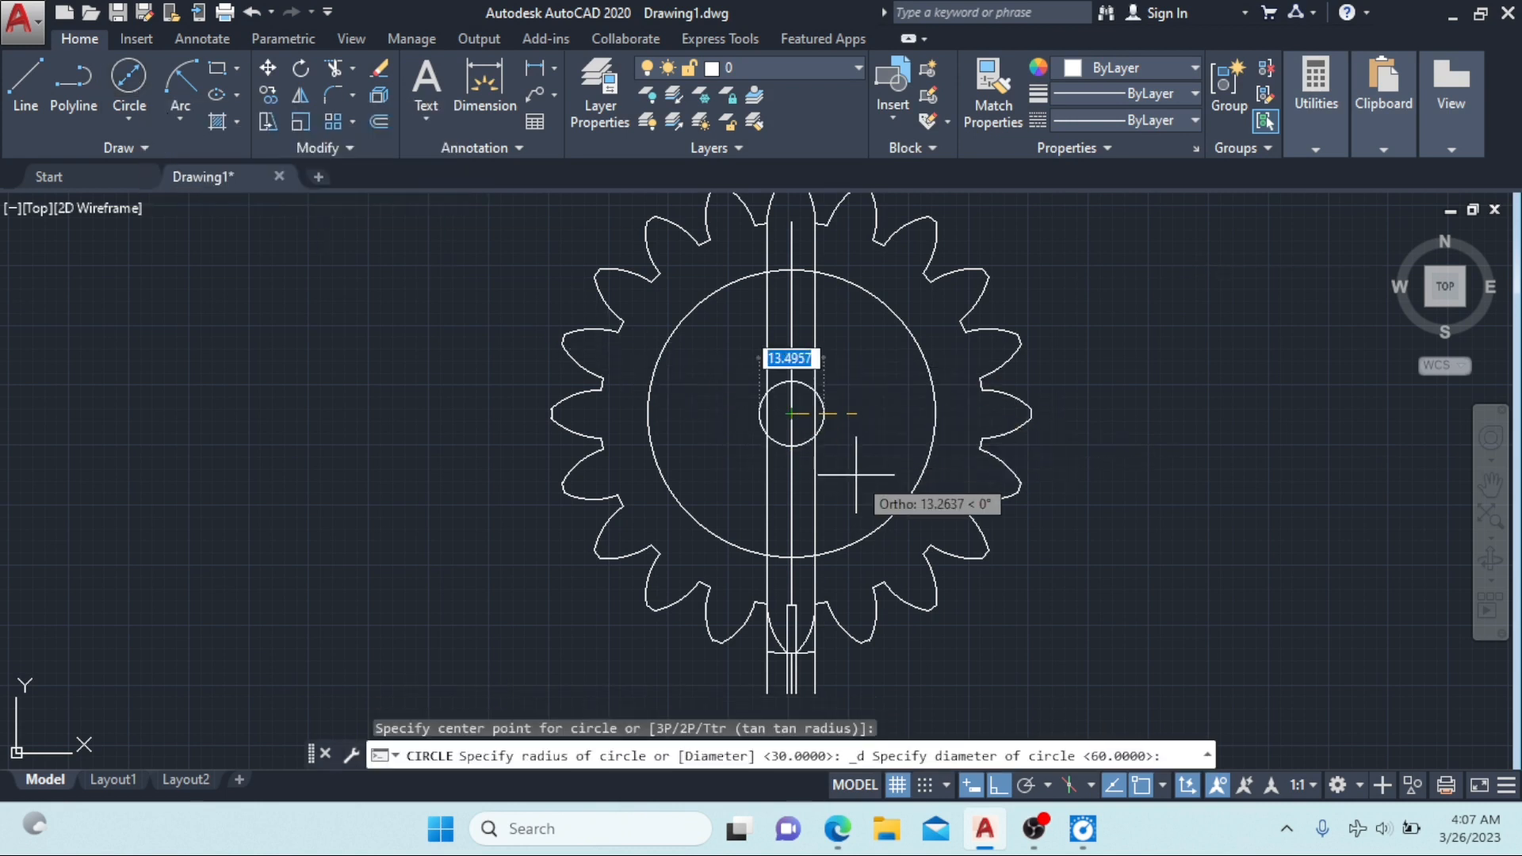
{"action": "type", "text": "18"}
{"action": "key", "text": "Return"}
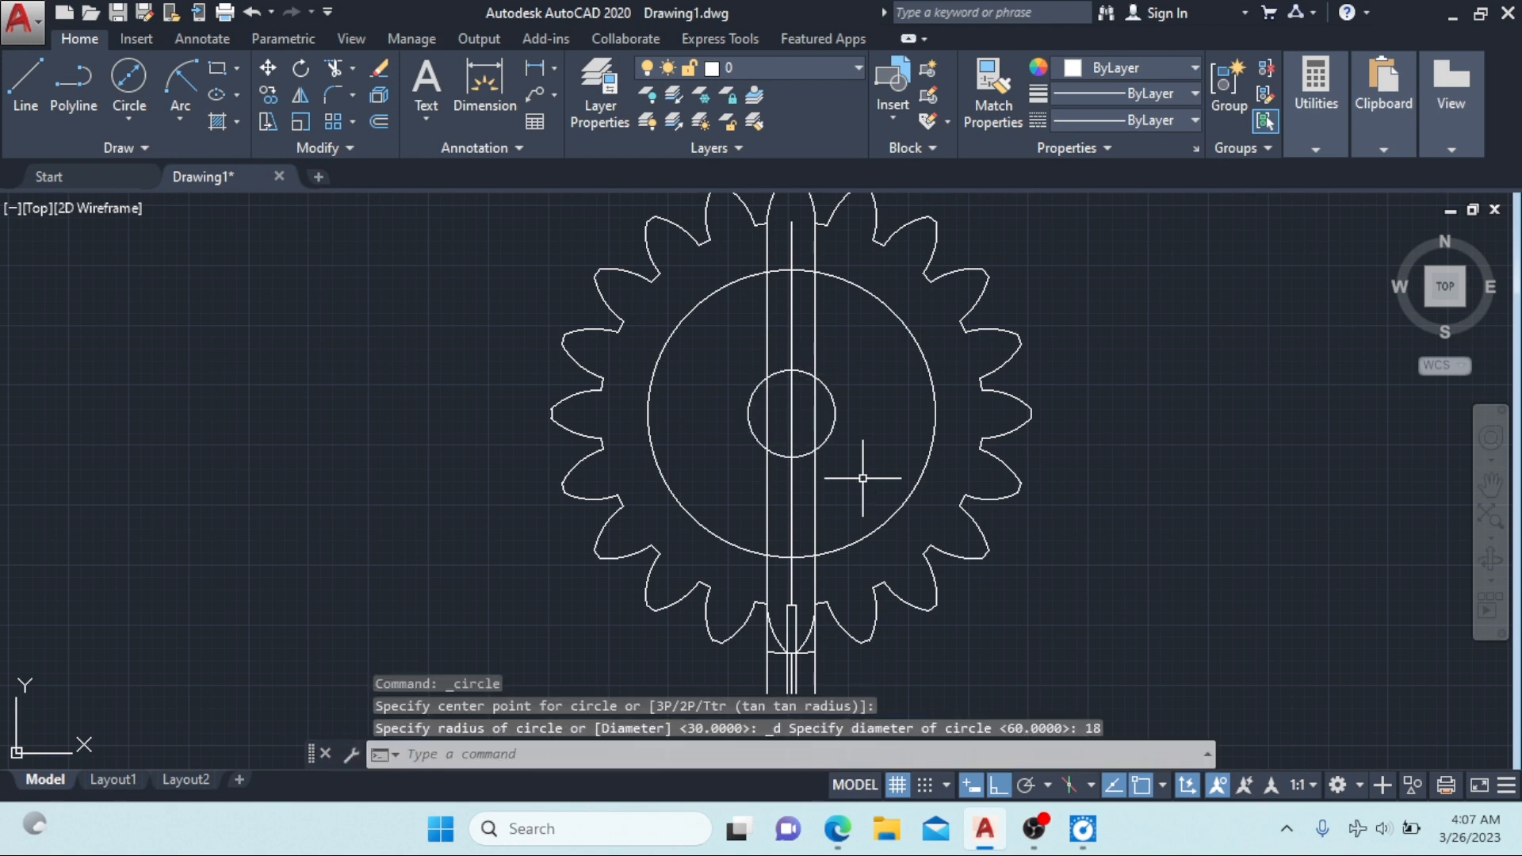
Step: Check the keyway dimensions in the reference PDF and offset the gear's vertical centre line by 2 to its right in AutoCAD
{"action": "left_click", "coordinate": [983, 845]}
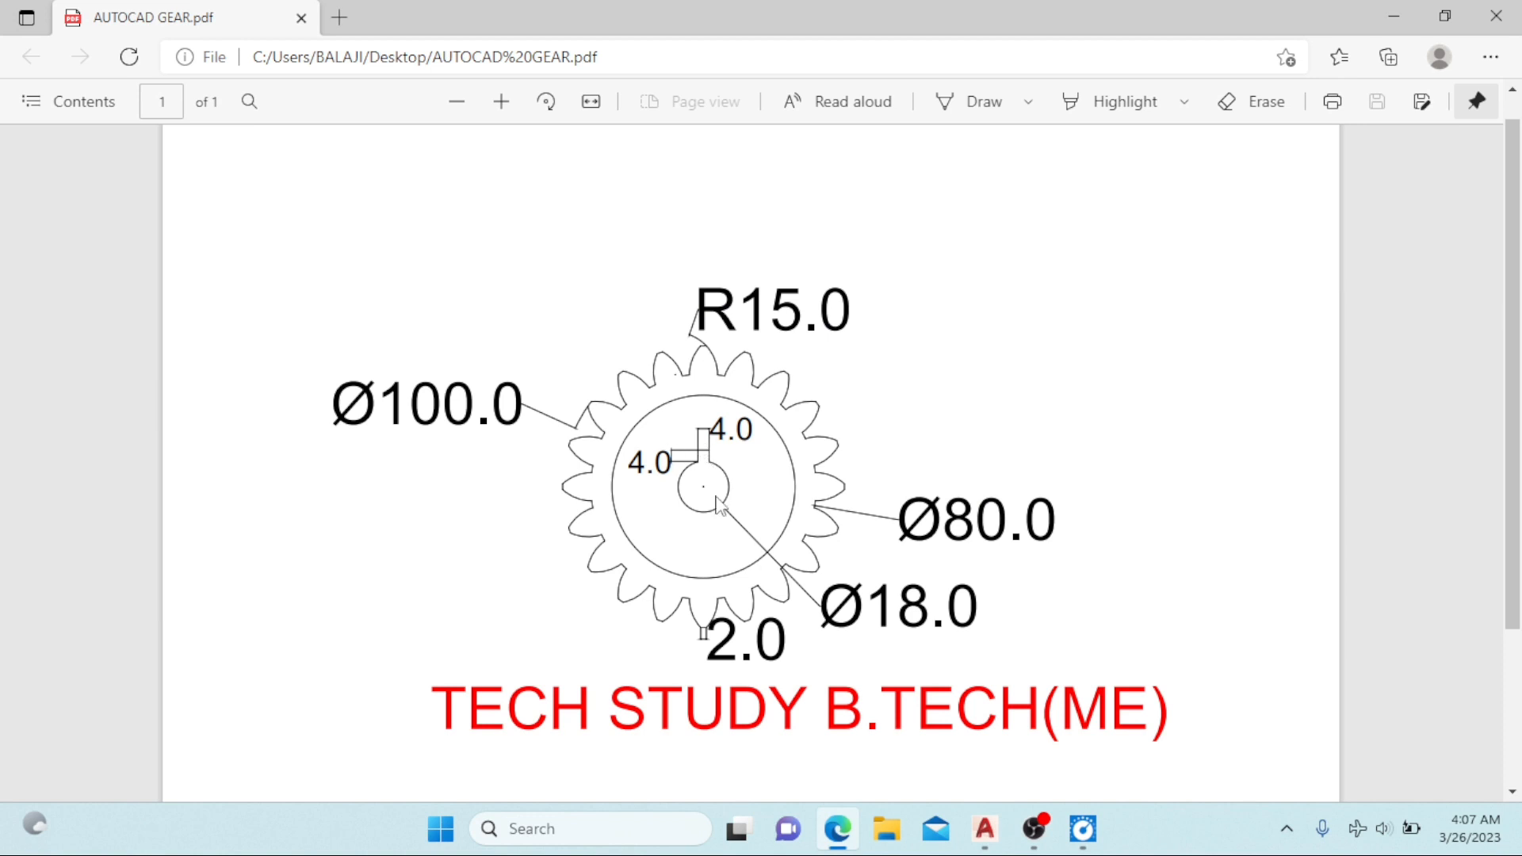
{"action": "left_click", "coordinate": [983, 828]}
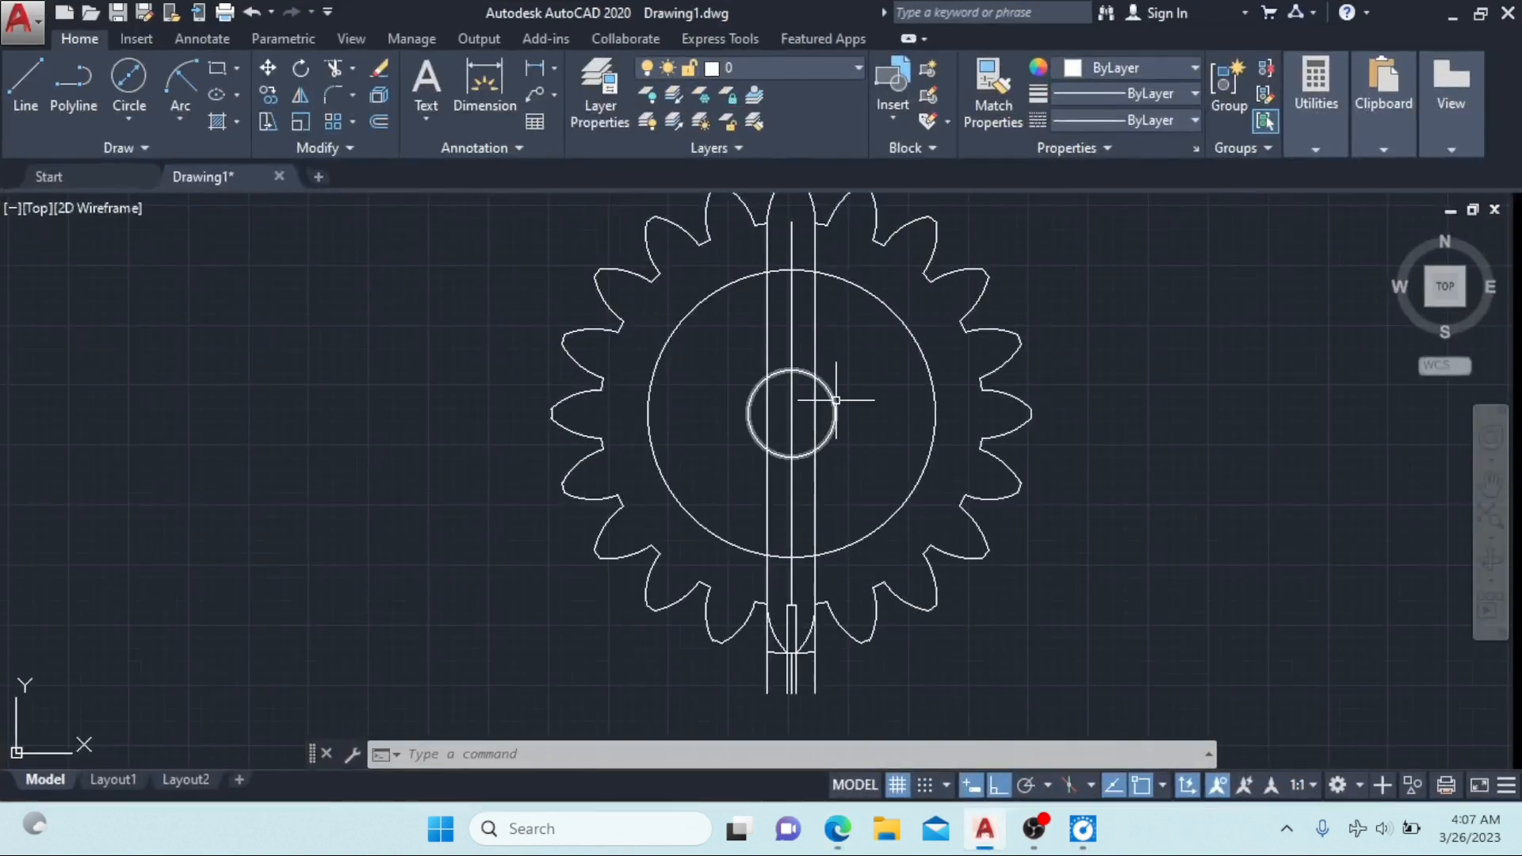
{"action": "scroll", "coordinate": [794, 379], "scroll_direction": "down", "scroll_amount": 1}
{"action": "scroll", "coordinate": [794, 379], "scroll_direction": "up", "scroll_amount": 1}
{"action": "scroll", "coordinate": [795, 379], "scroll_direction": "up", "scroll_amount": 2}
{"action": "middle_click_drag", "start_coordinate": [792, 329], "coordinate": [804, 402]}
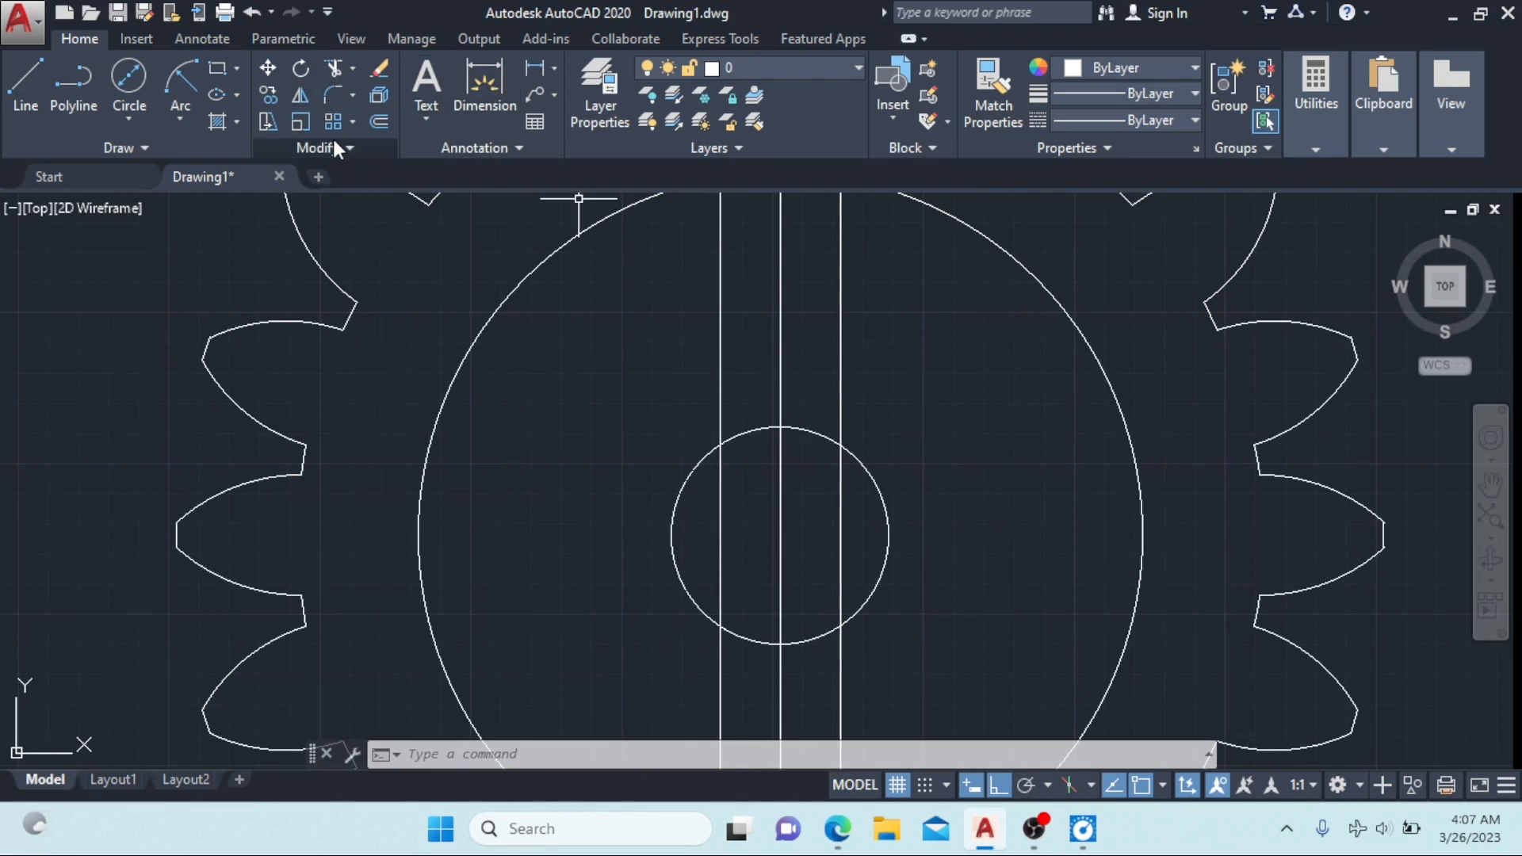
{"action": "left_click", "coordinate": [377, 121]}
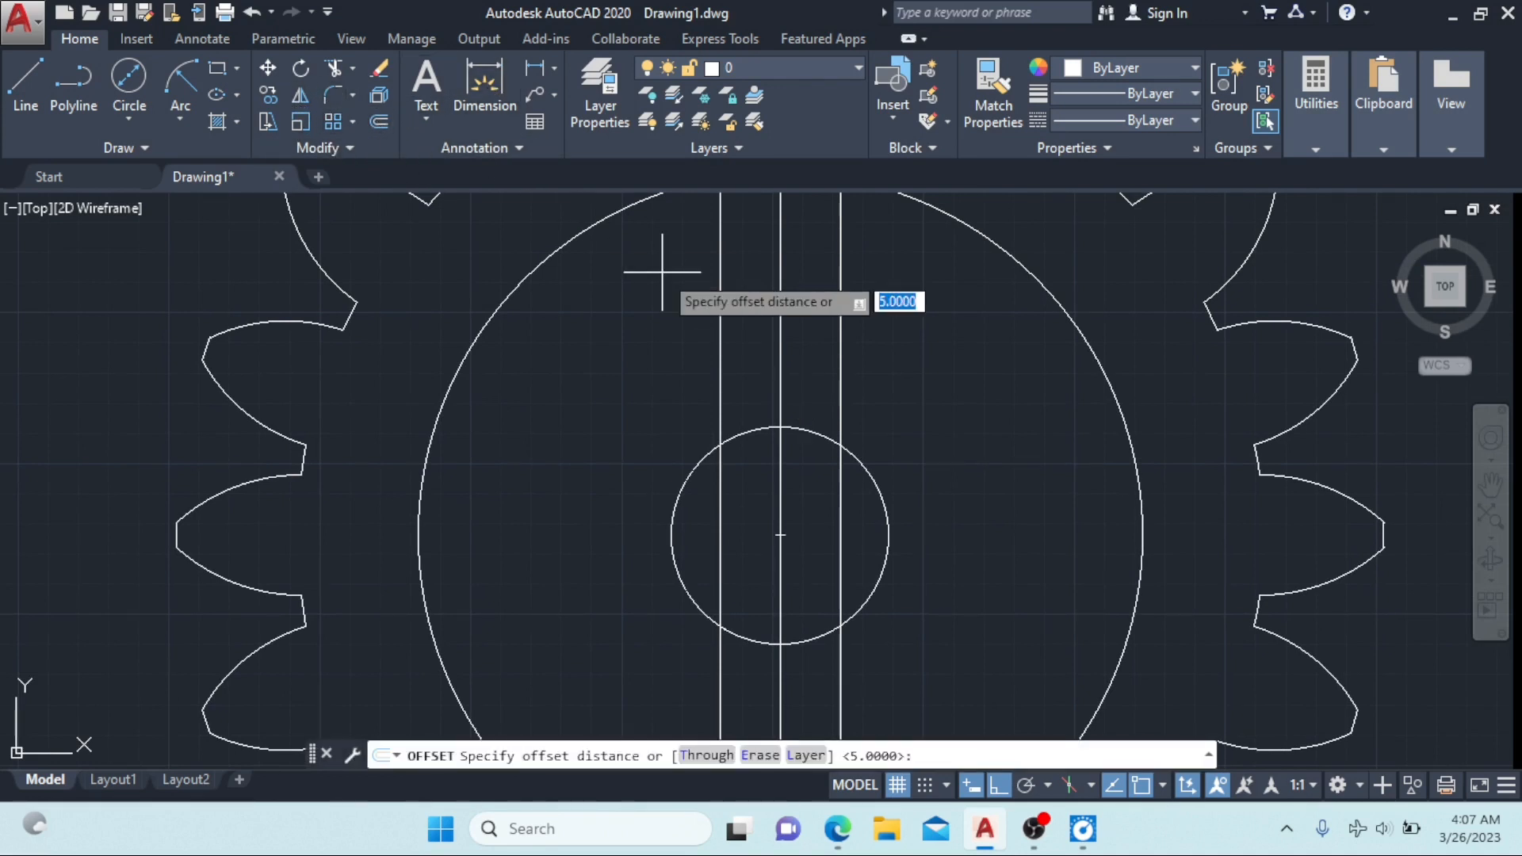
{"action": "left_click", "coordinate": [780, 369]}
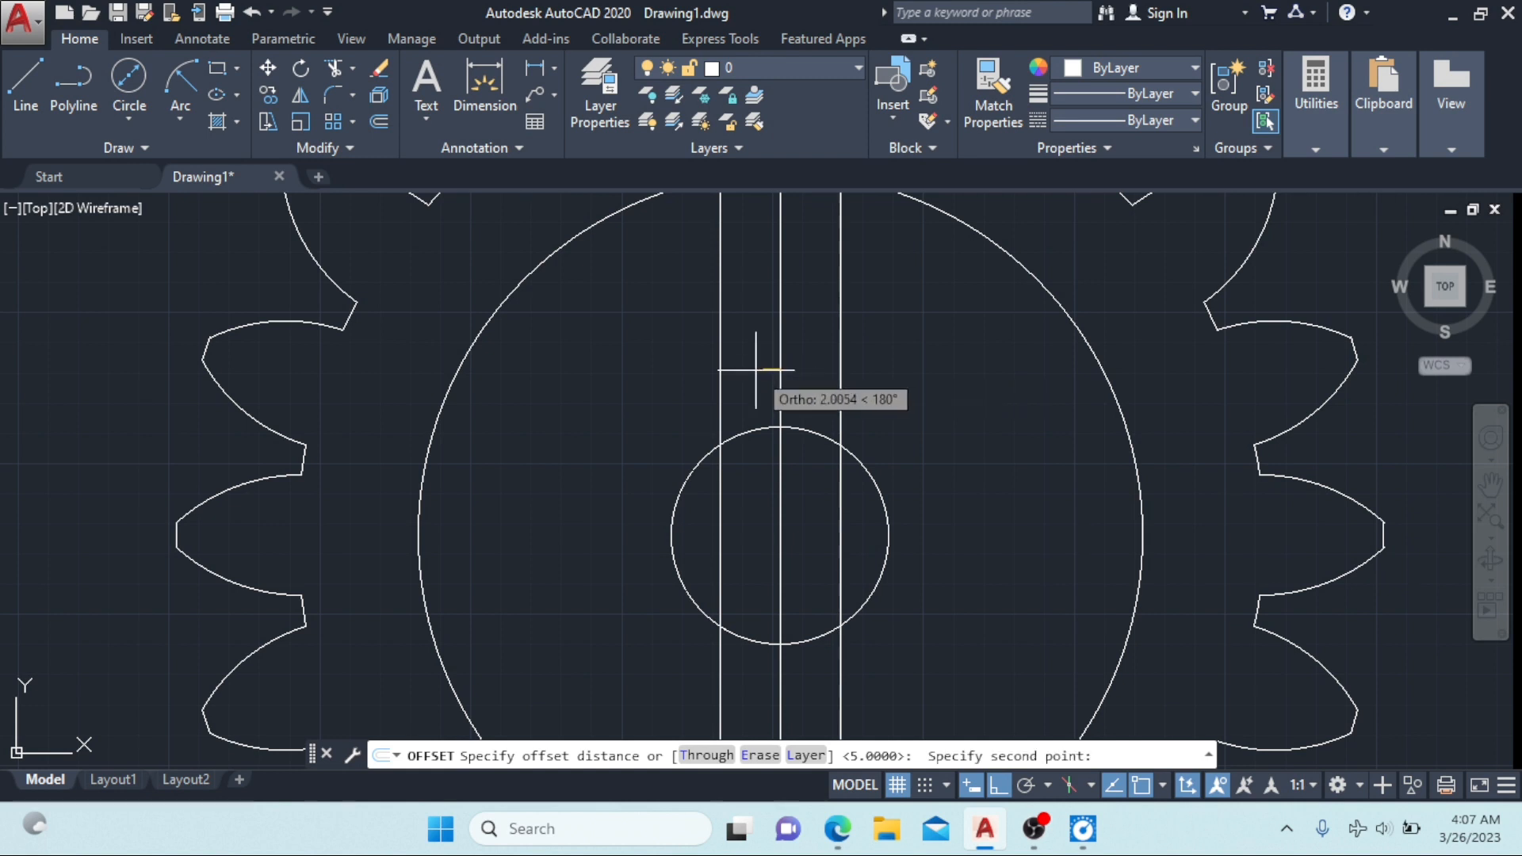
{"action": "type", "text": "2"}
{"action": "key", "text": "Return"}
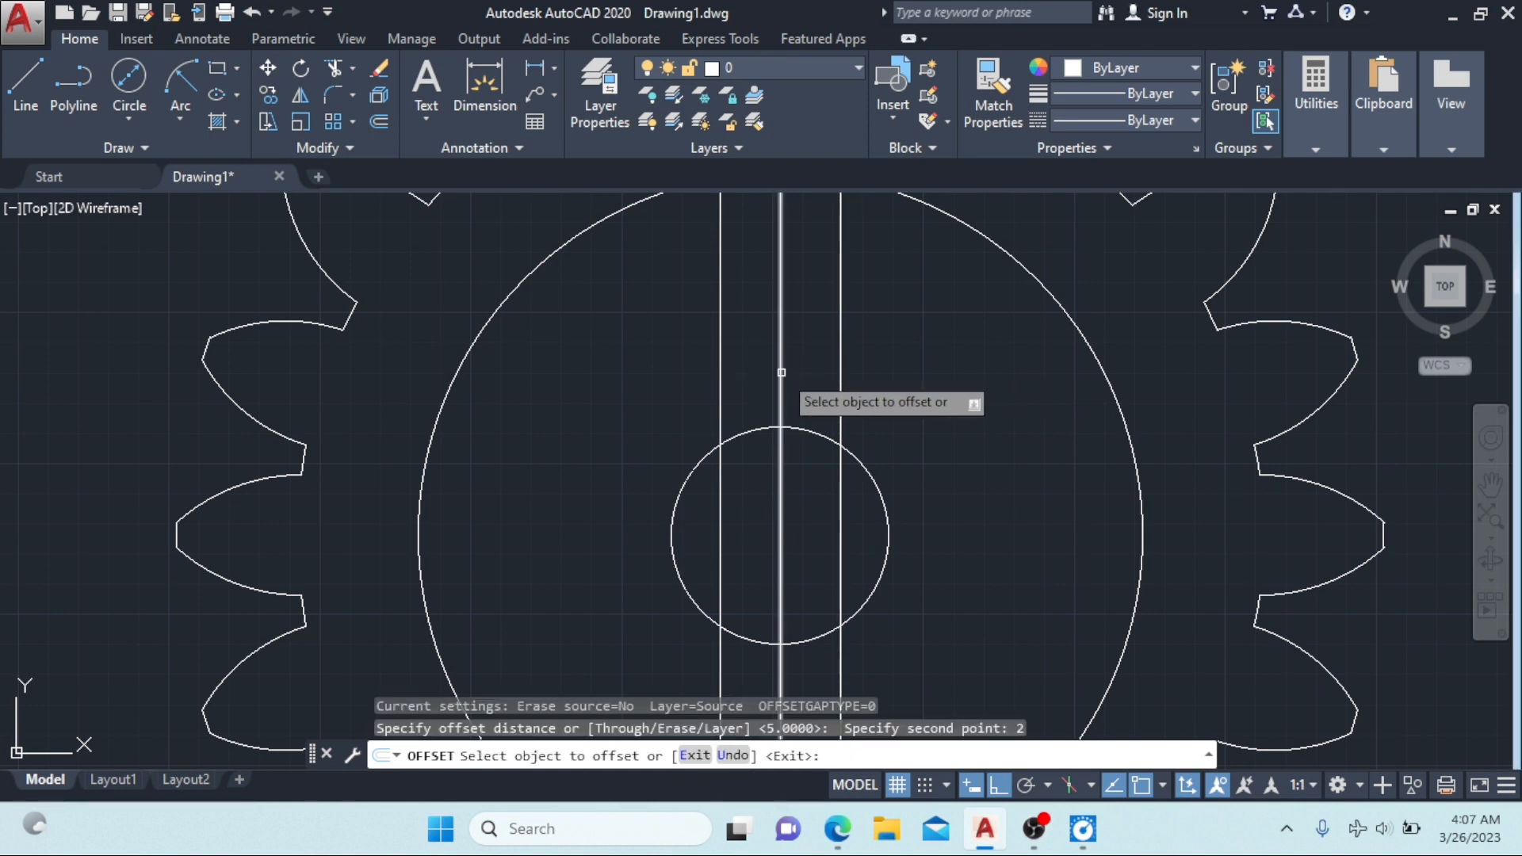
{"action": "left_click", "coordinate": [781, 372]}
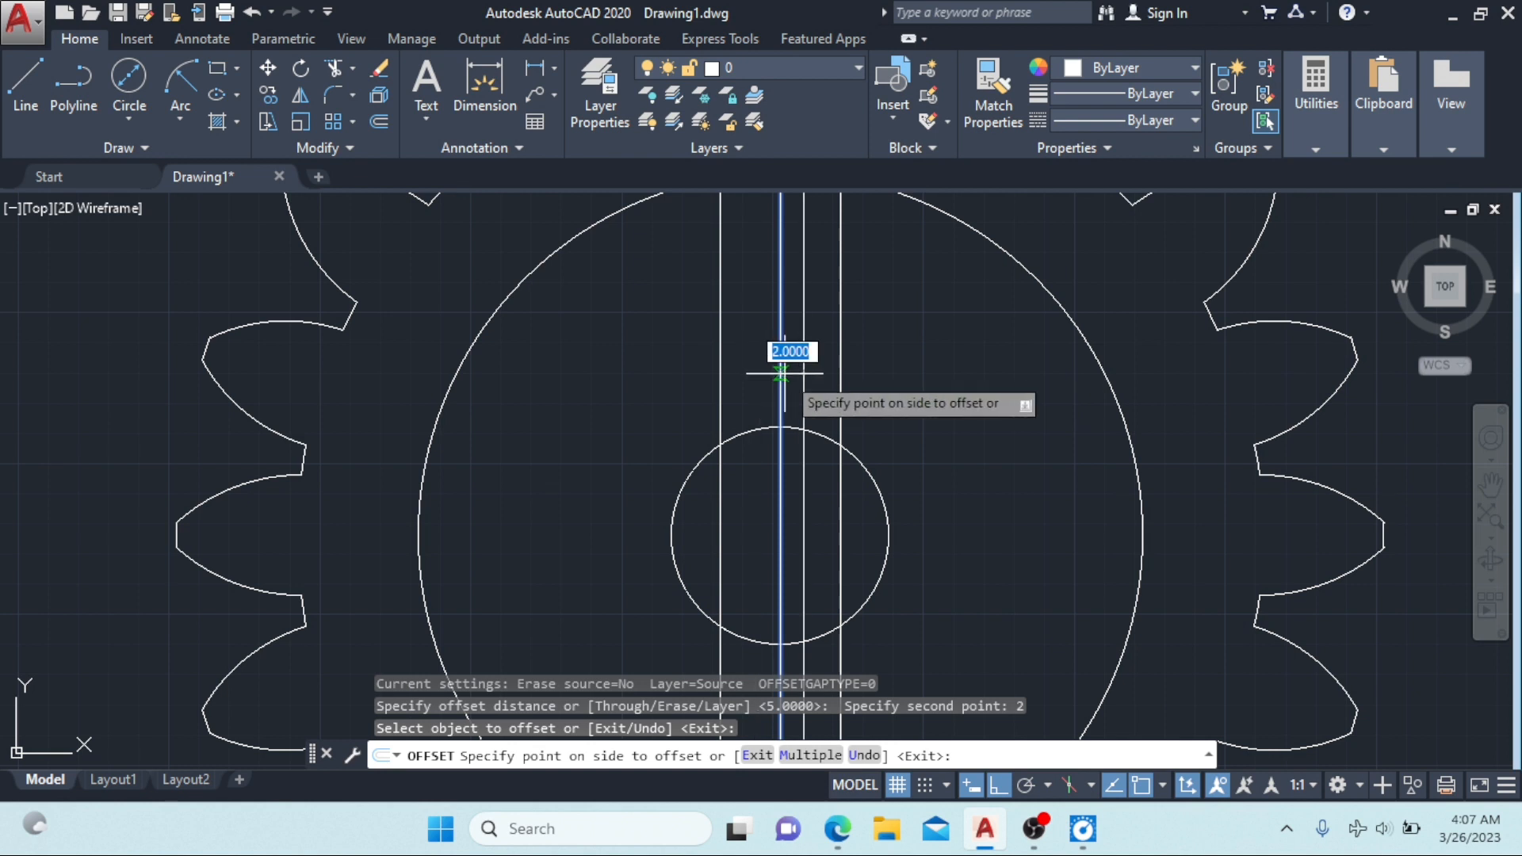
{"action": "left_click", "coordinate": [788, 374]}
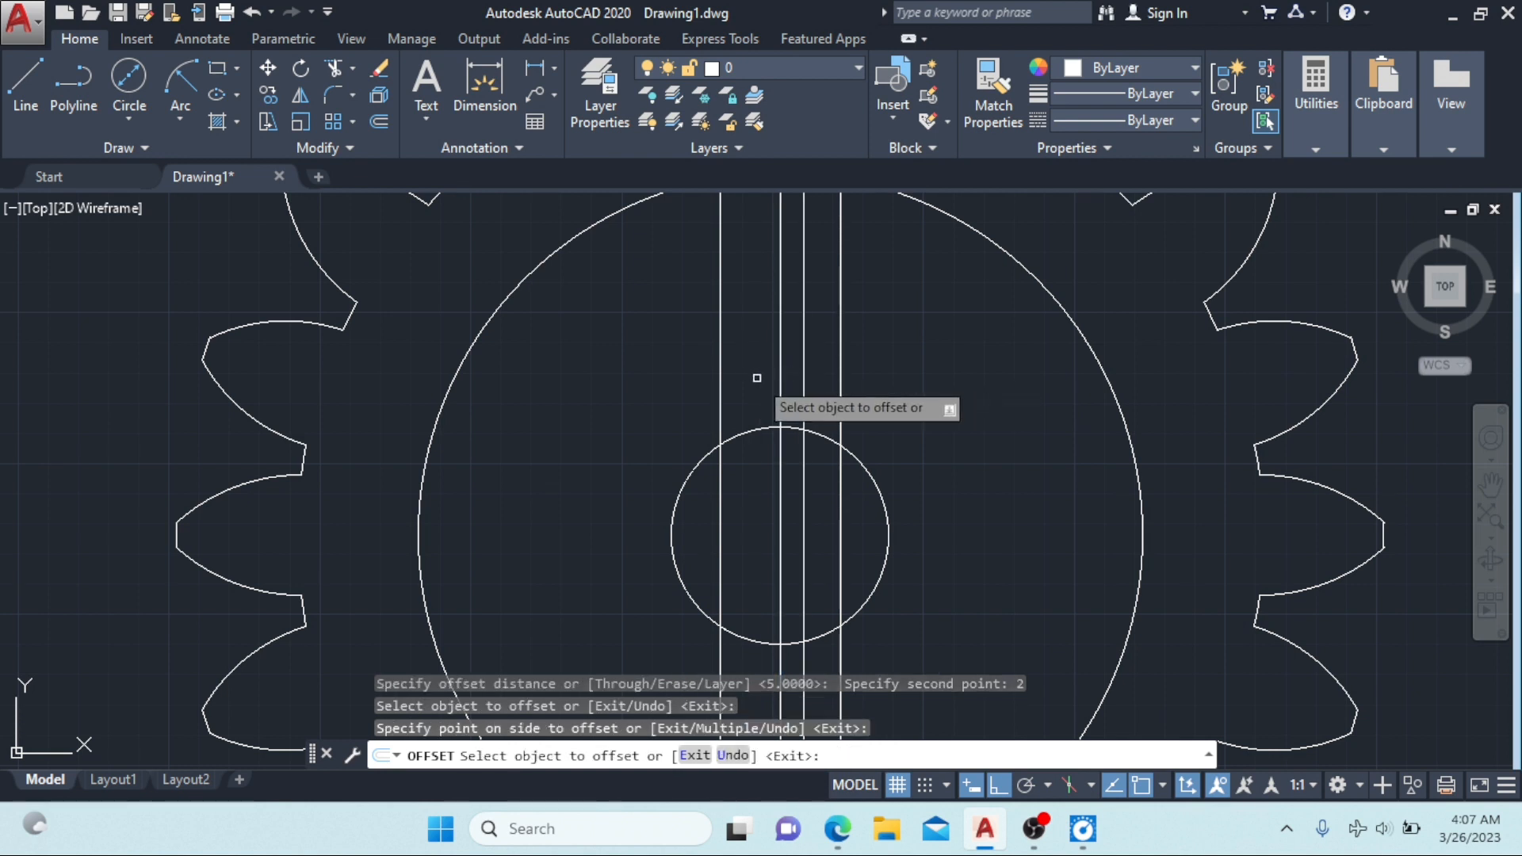
Step: Try to offset the vertical centre line by 2 to its left for the keyway's other side
{"action": "left_click", "coordinate": [781, 352]}
{"action": "left_click", "coordinate": [769, 371]}
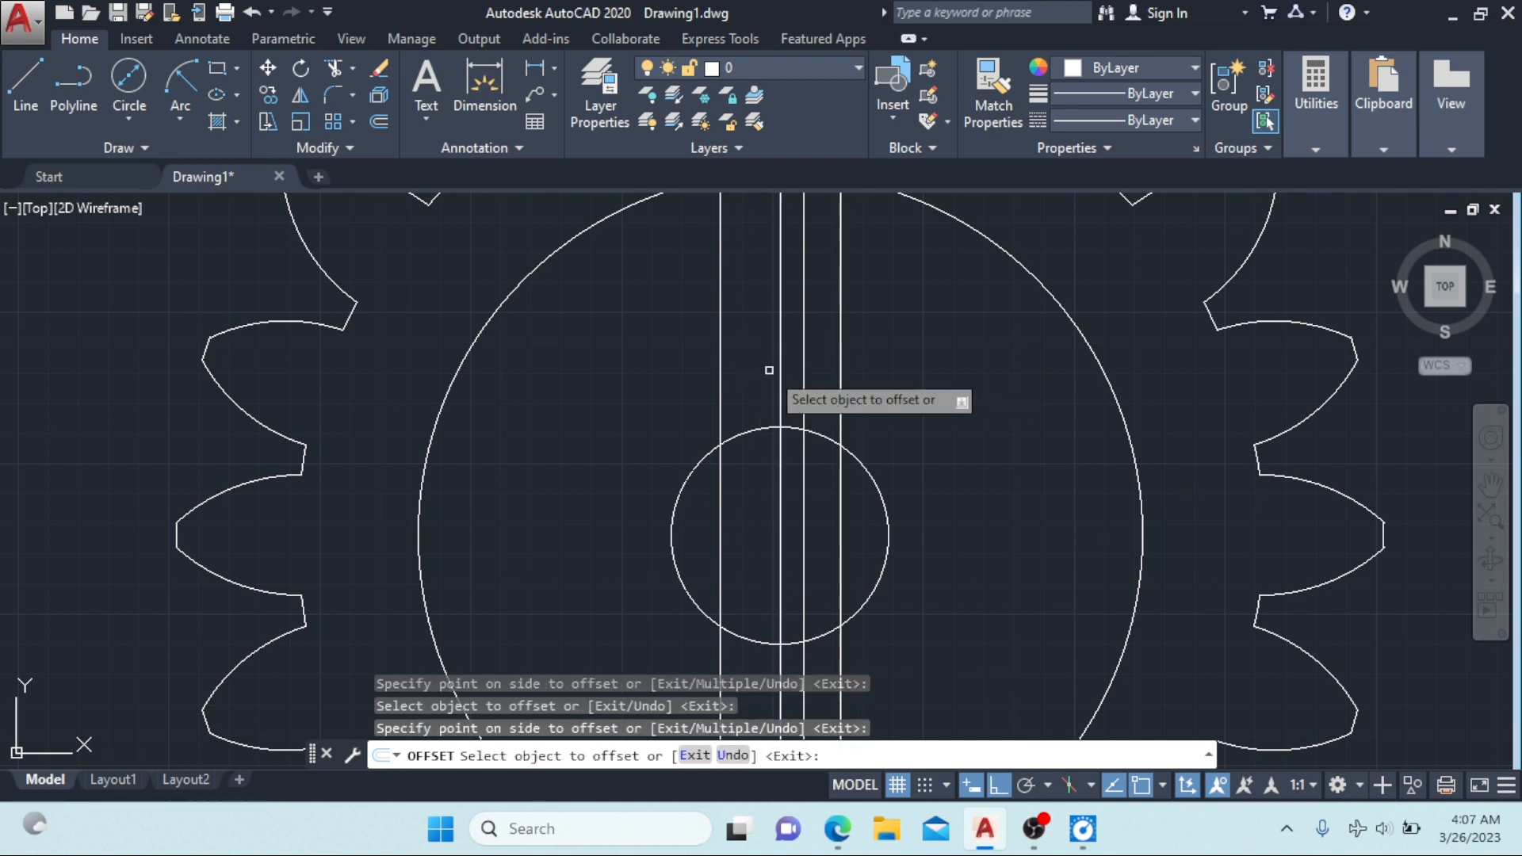
{"action": "left_click", "coordinate": [781, 364]}
{"action": "left_click", "coordinate": [770, 368]}
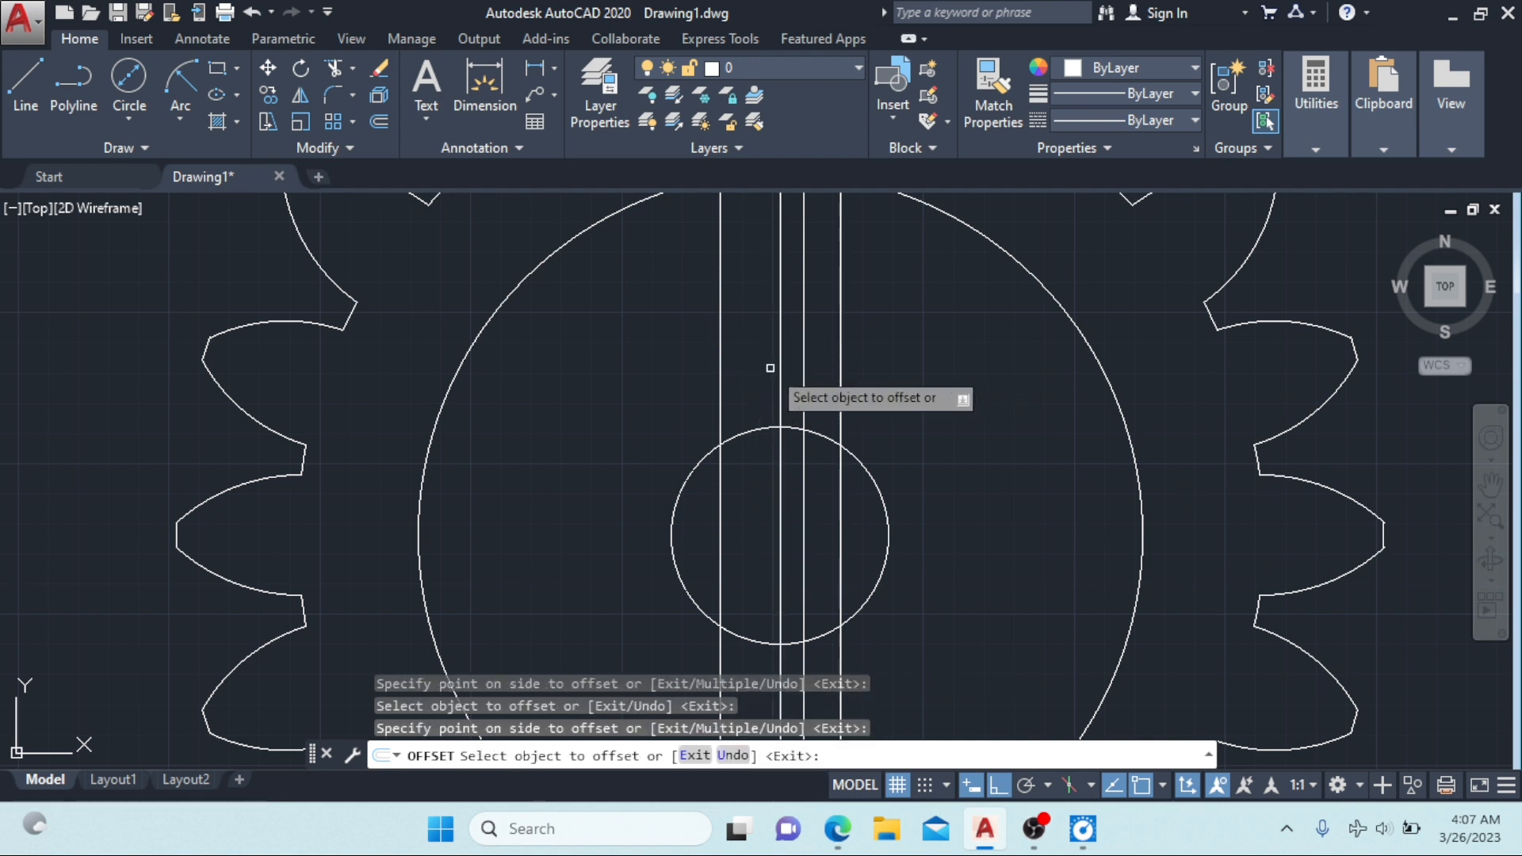
{"action": "key", "text": "Escape"}
{"action": "left_click", "coordinate": [378, 127]}
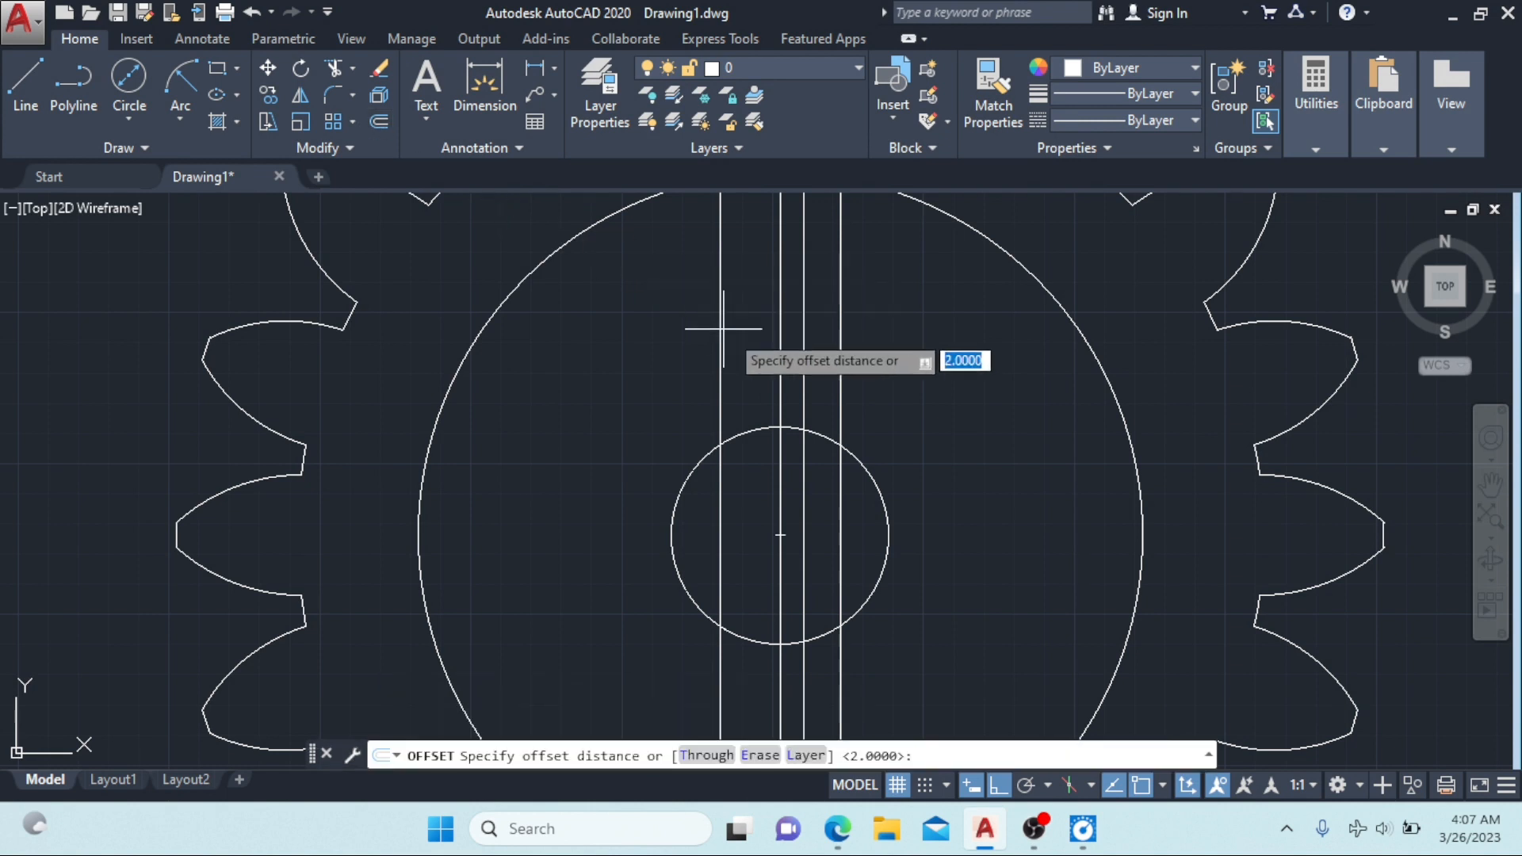
{"action": "left_click", "coordinate": [781, 371]}
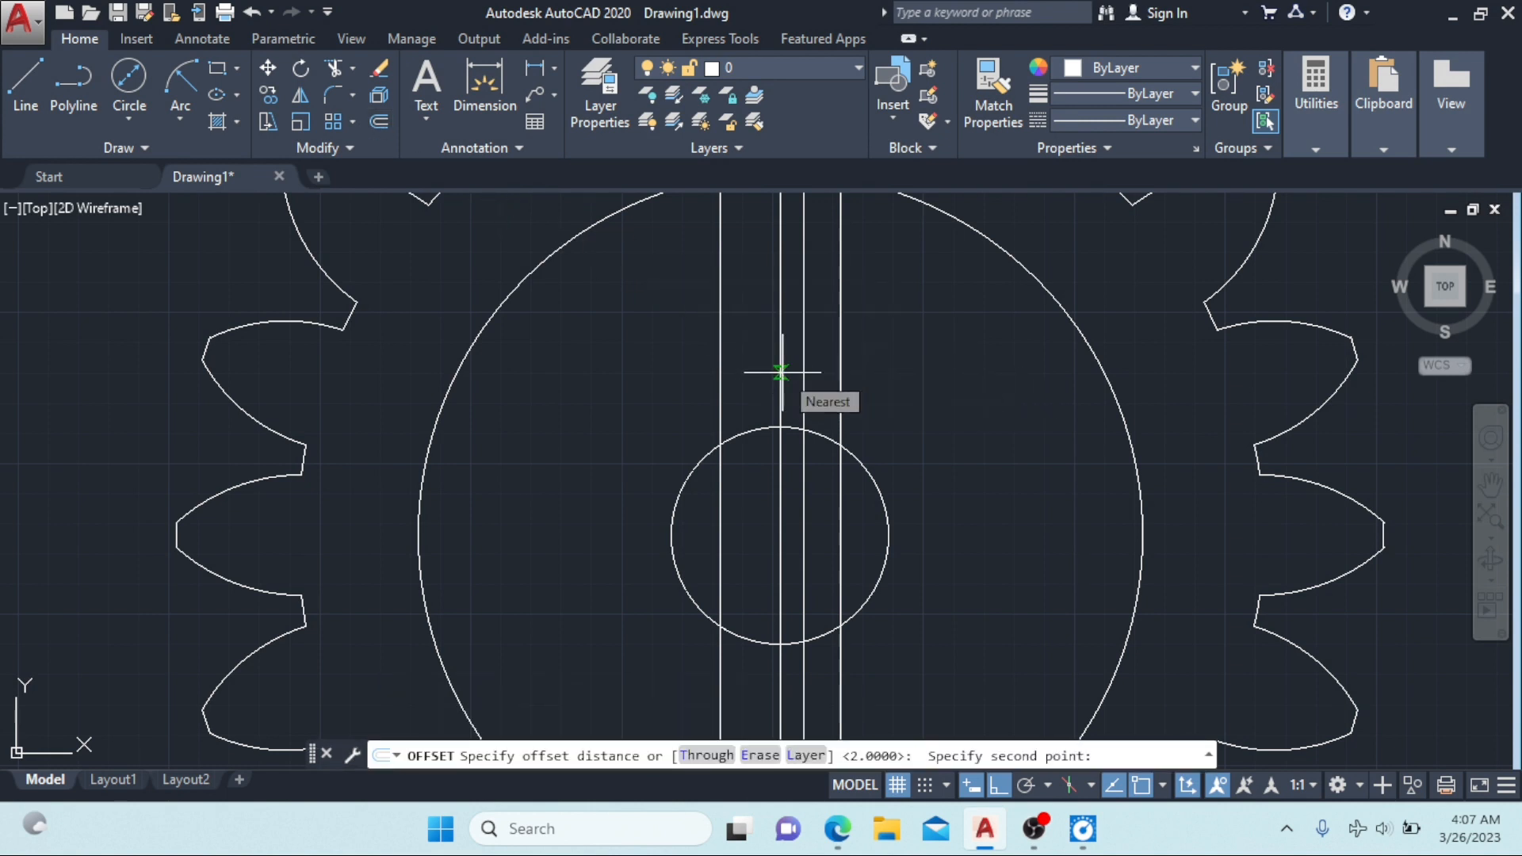
{"action": "left_click", "coordinate": [763, 364]}
{"action": "key", "text": "Escape"}
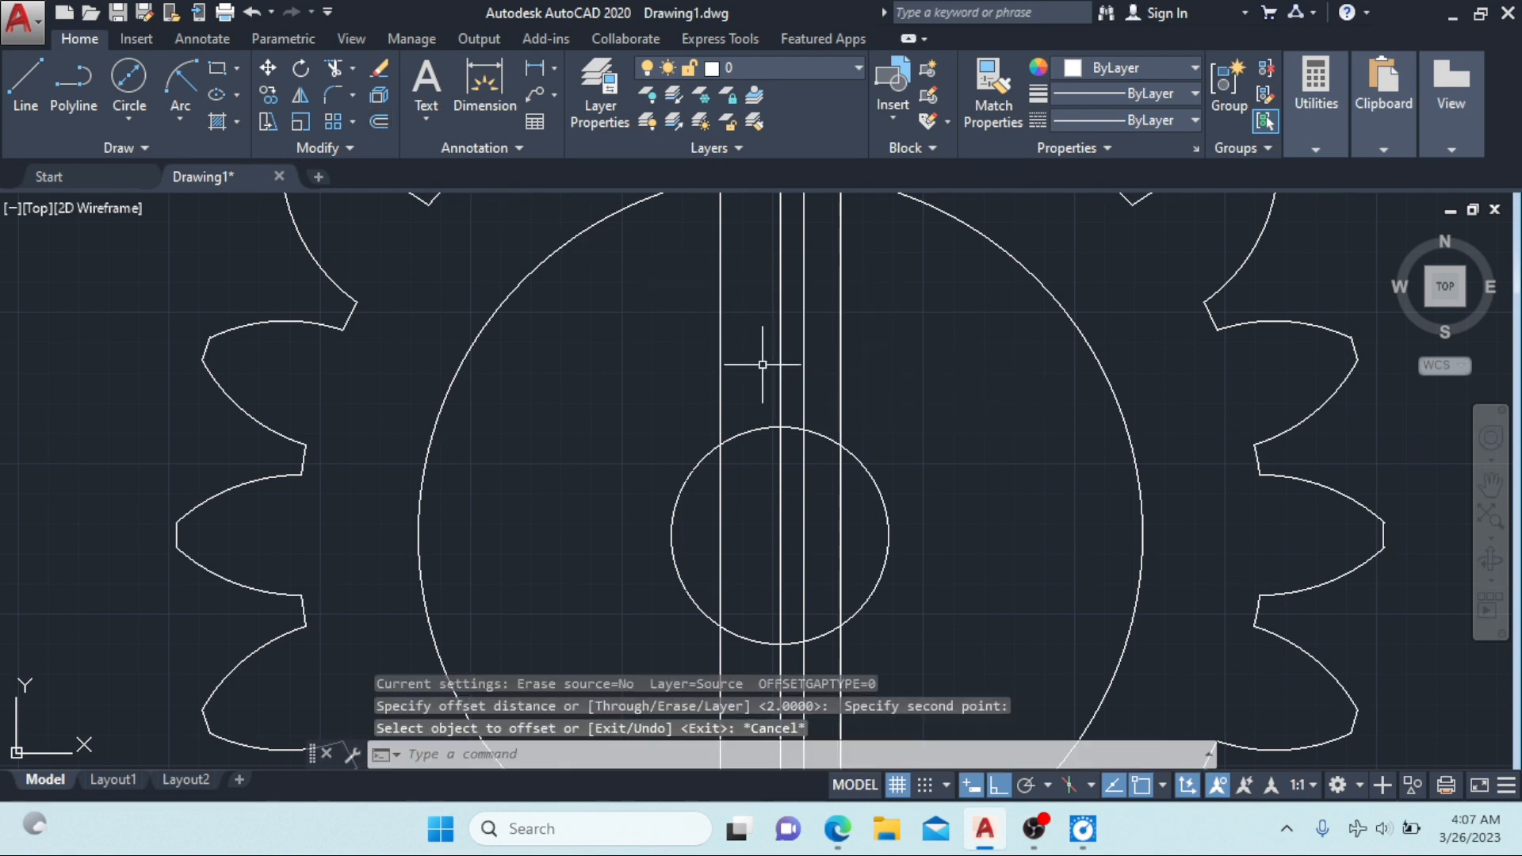
Step: Offset the vertical centre line by 2 to its left for the keyway's other side
{"action": "left_click", "coordinate": [380, 123]}
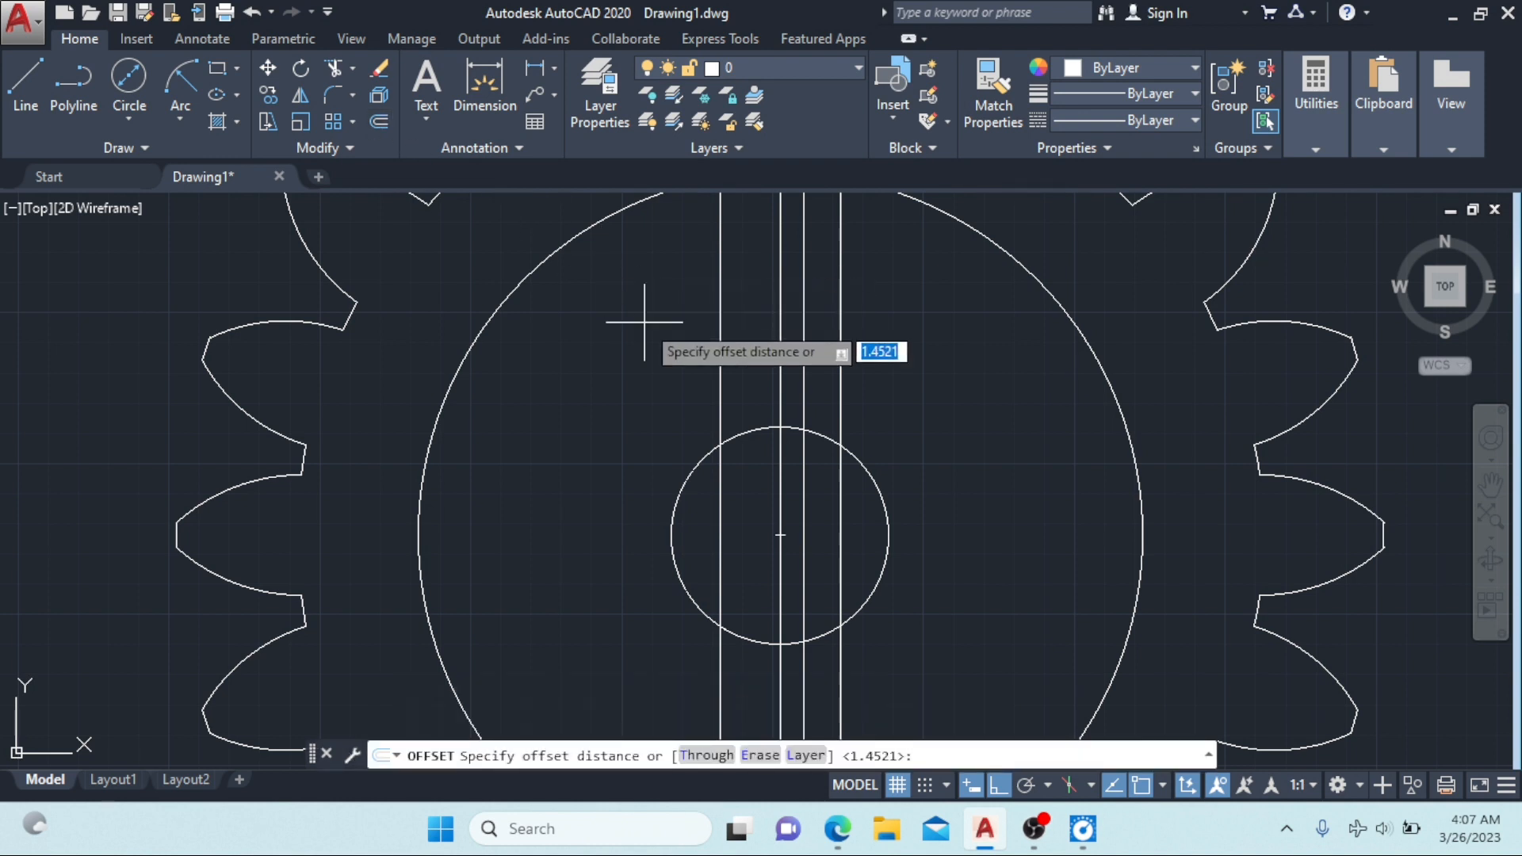
{"action": "key", "text": "Return"}
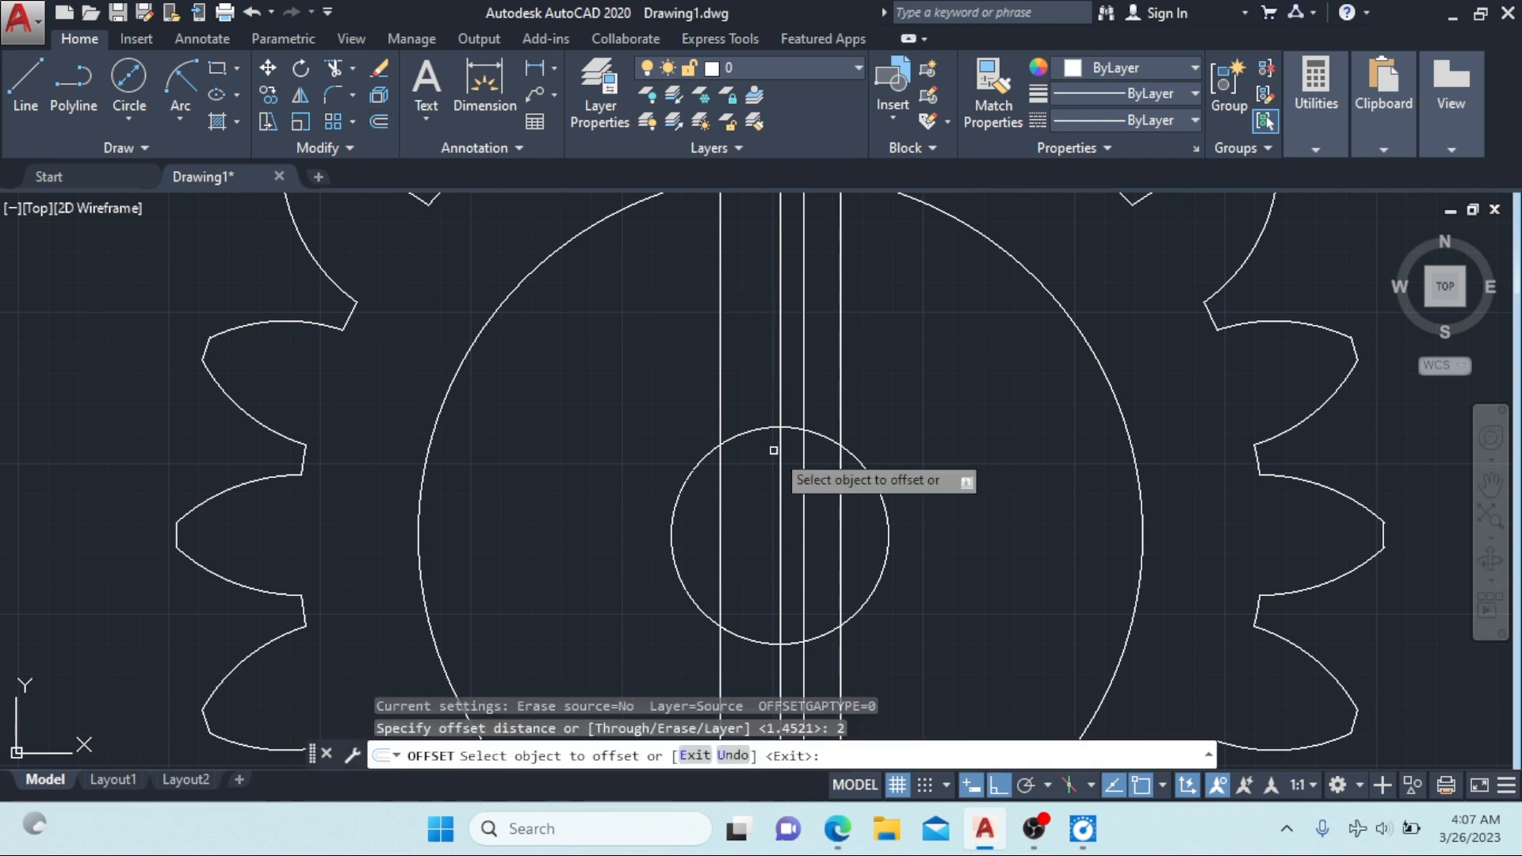
{"action": "left_click", "coordinate": [777, 368]}
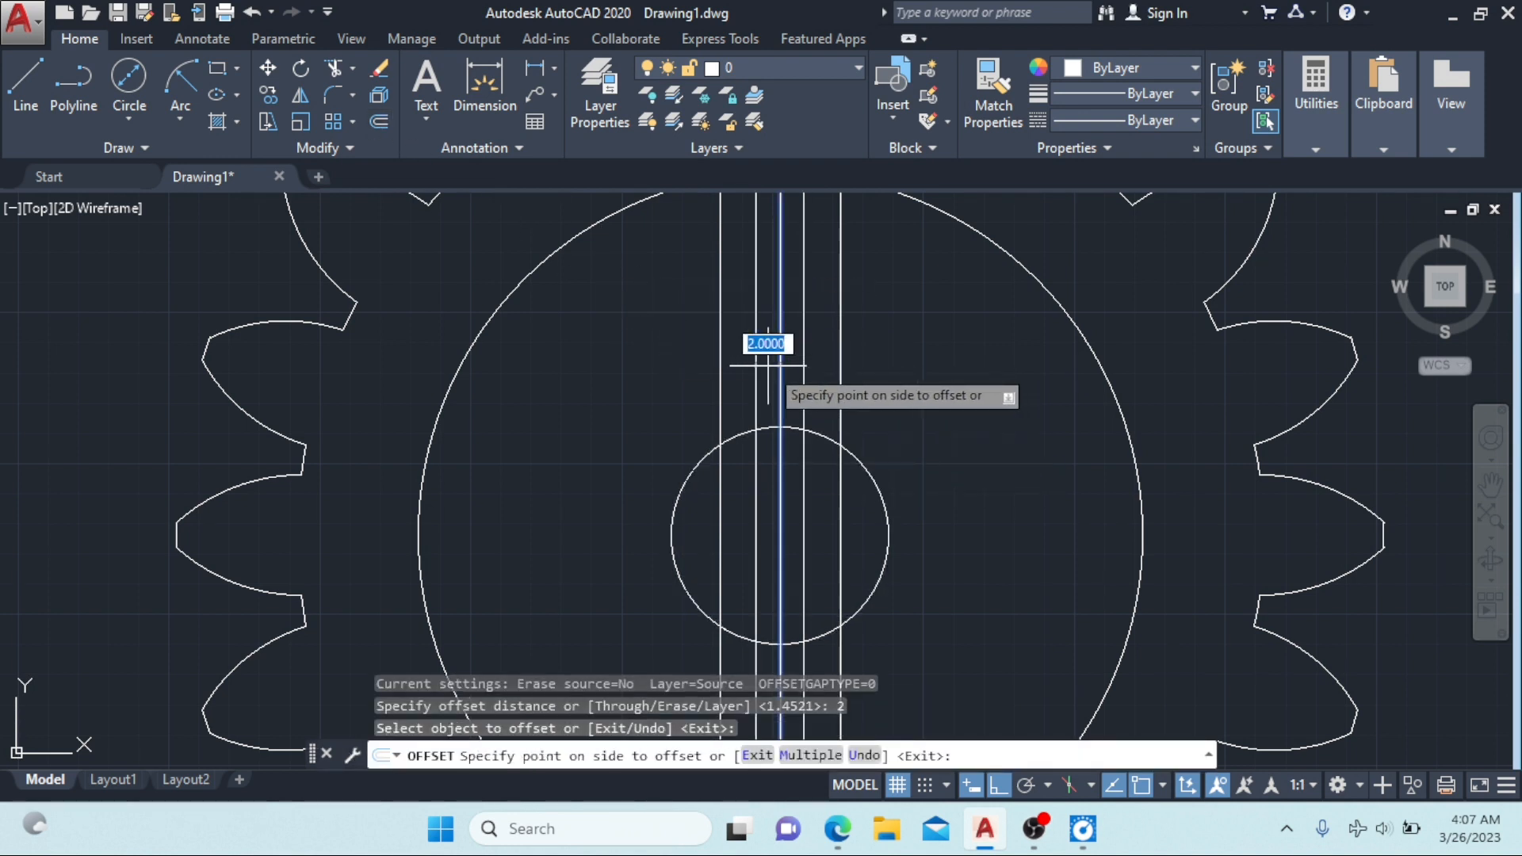
{"action": "left_click", "coordinate": [765, 356]}
{"action": "key", "text": "Escape"}
{"action": "key", "text": "Escape"}
{"action": "key", "text": "Escape"}
Step: Erase the two outermost vertical lines crossing the bore, keeping the centre line and its 2-unit offsets
{"action": "scroll", "coordinate": [798, 356], "scroll_direction": "down", "scroll_amount": 2}
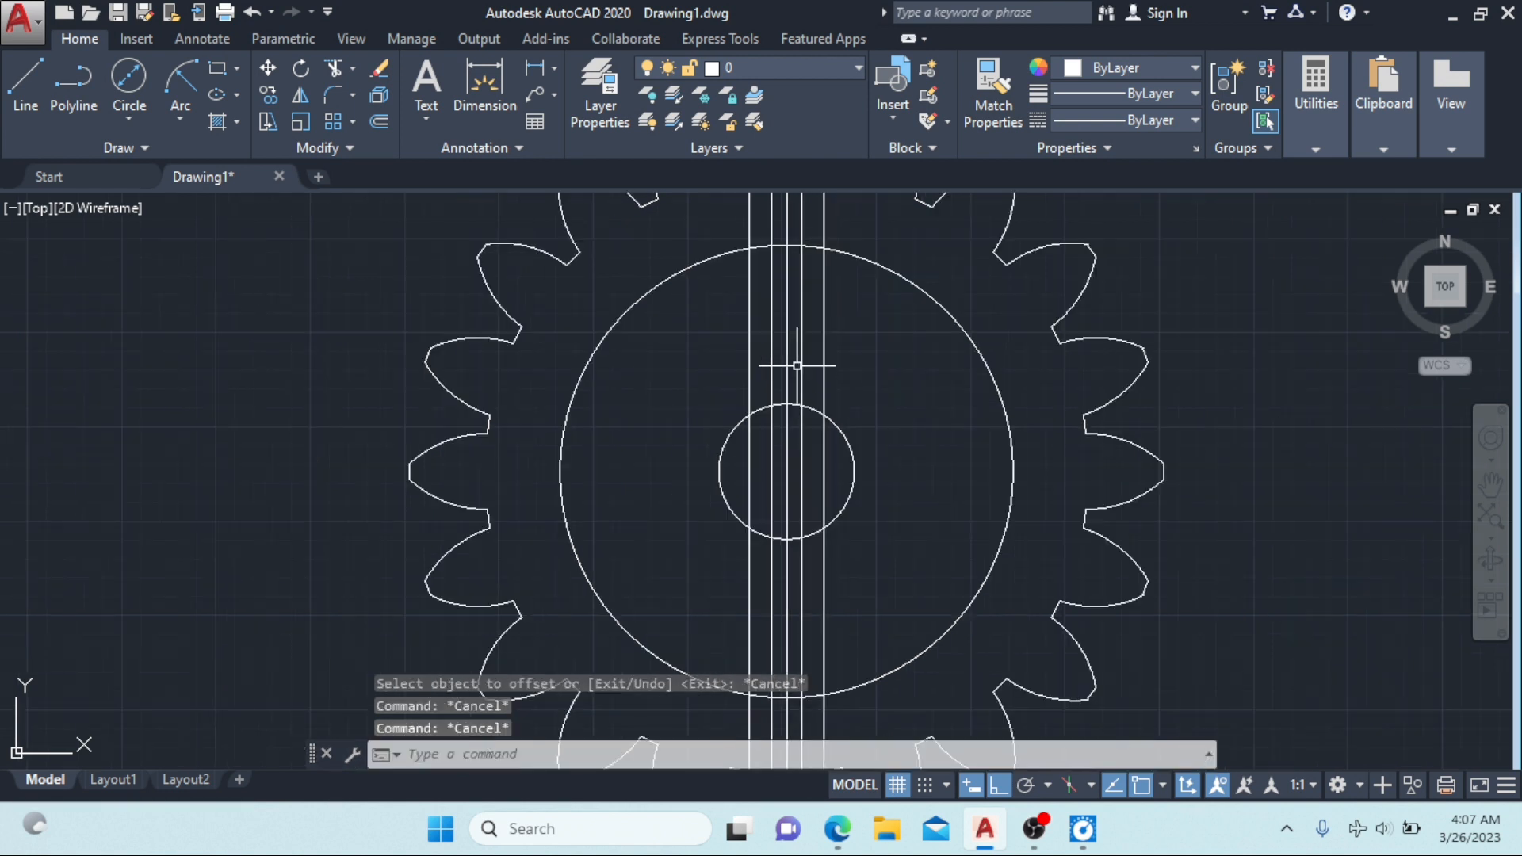
{"action": "scroll", "coordinate": [797, 365], "scroll_direction": "up", "scroll_amount": 2}
{"action": "left_click", "coordinate": [718, 343]}
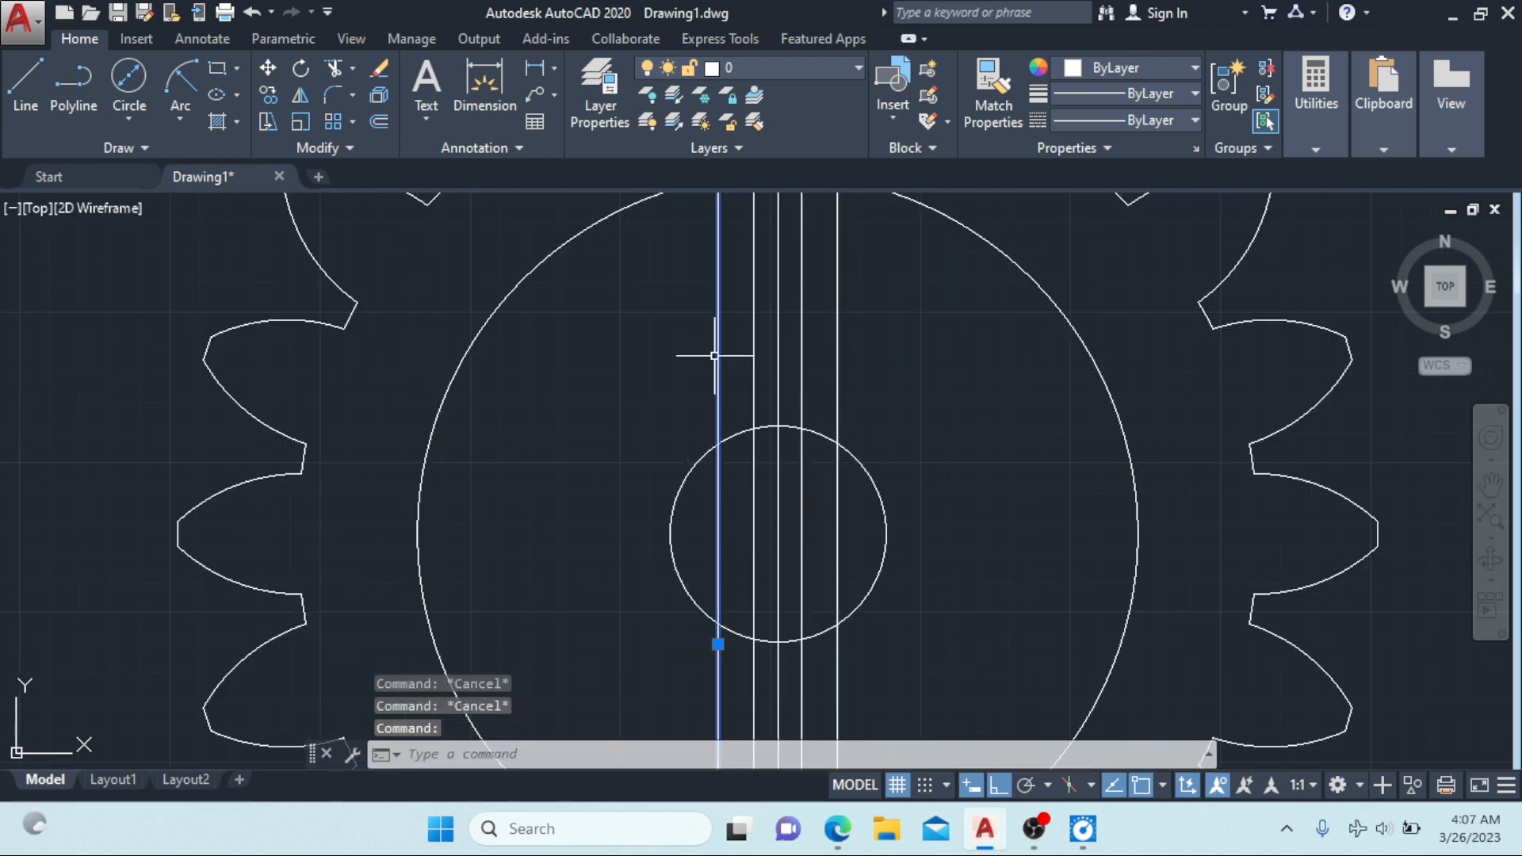
{"action": "left_click", "coordinate": [839, 357]}
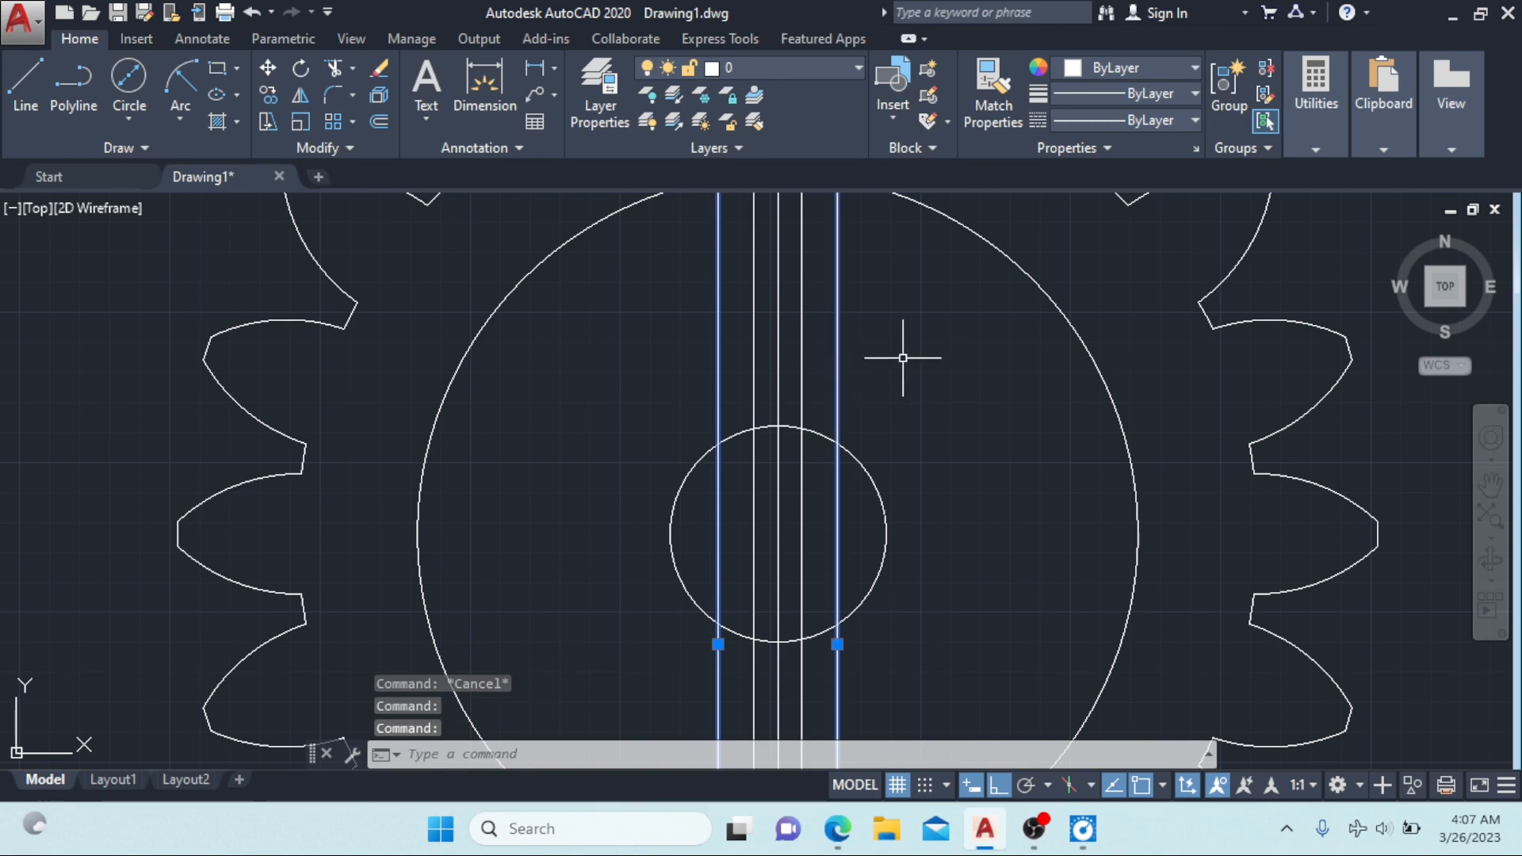
{"action": "key", "text": "Delete"}
Step: Trim the left keyway line and the vertical centre line where they extend above the inner circle
{"action": "scroll", "coordinate": [862, 366], "scroll_direction": "down", "scroll_amount": 4}
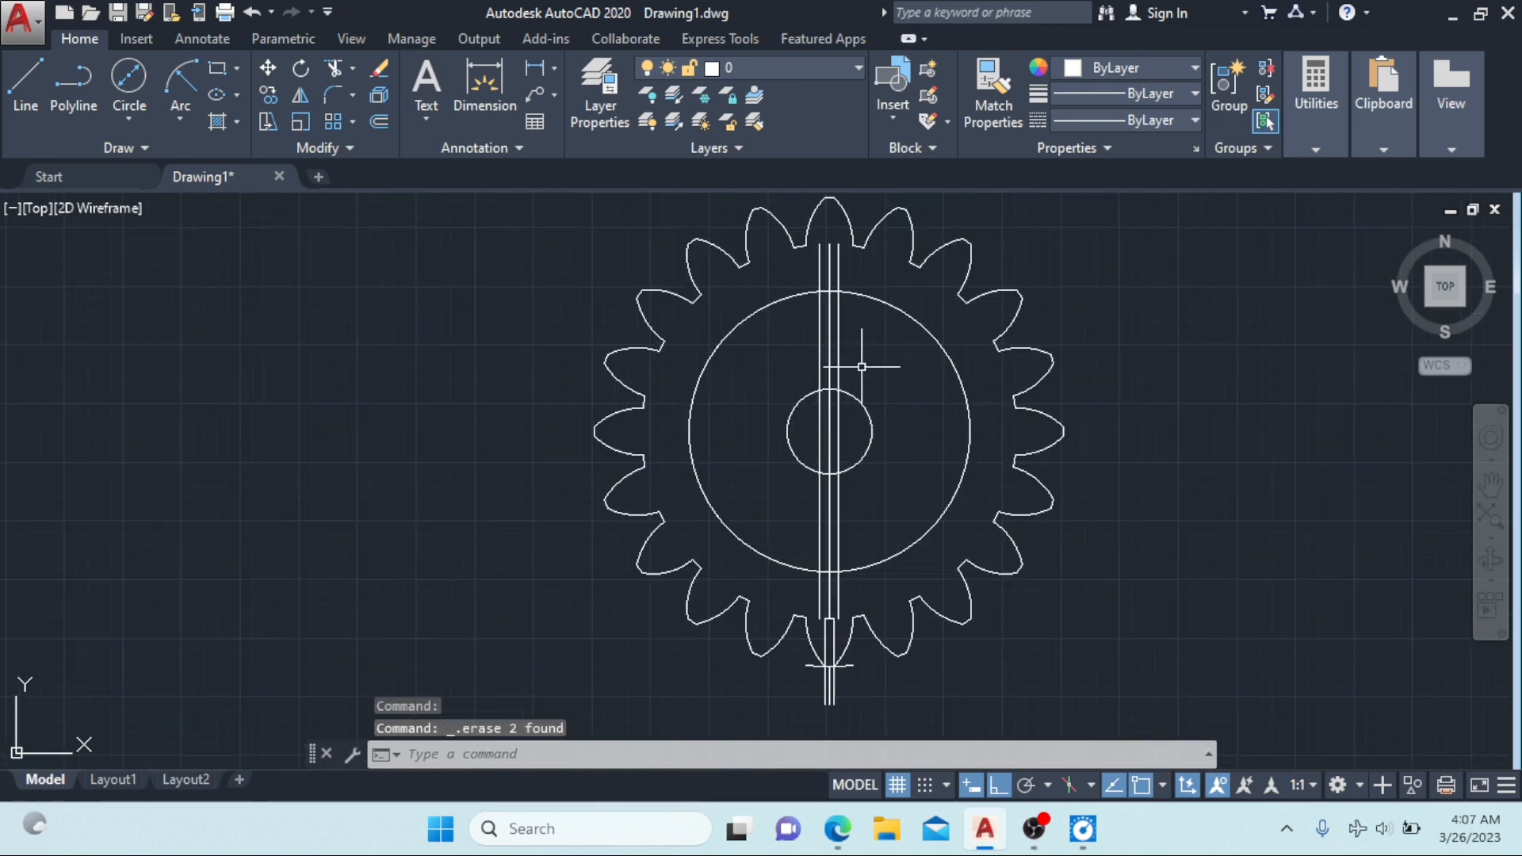
{"action": "scroll", "coordinate": [880, 282], "scroll_direction": "up", "scroll_amount": 2}
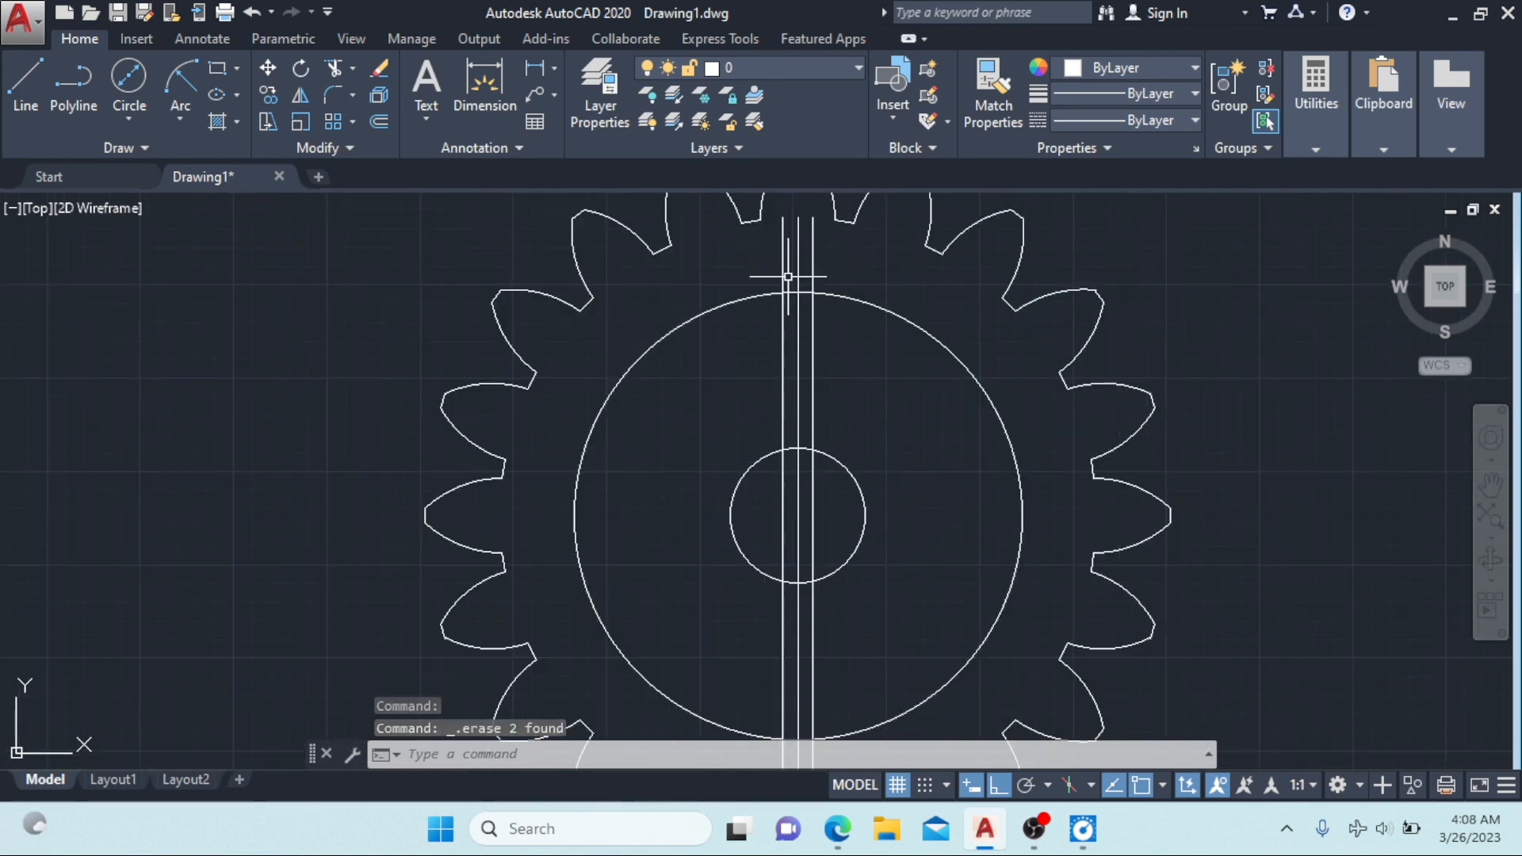
{"action": "type", "text": "tr"}
{"action": "key", "text": "Return"}
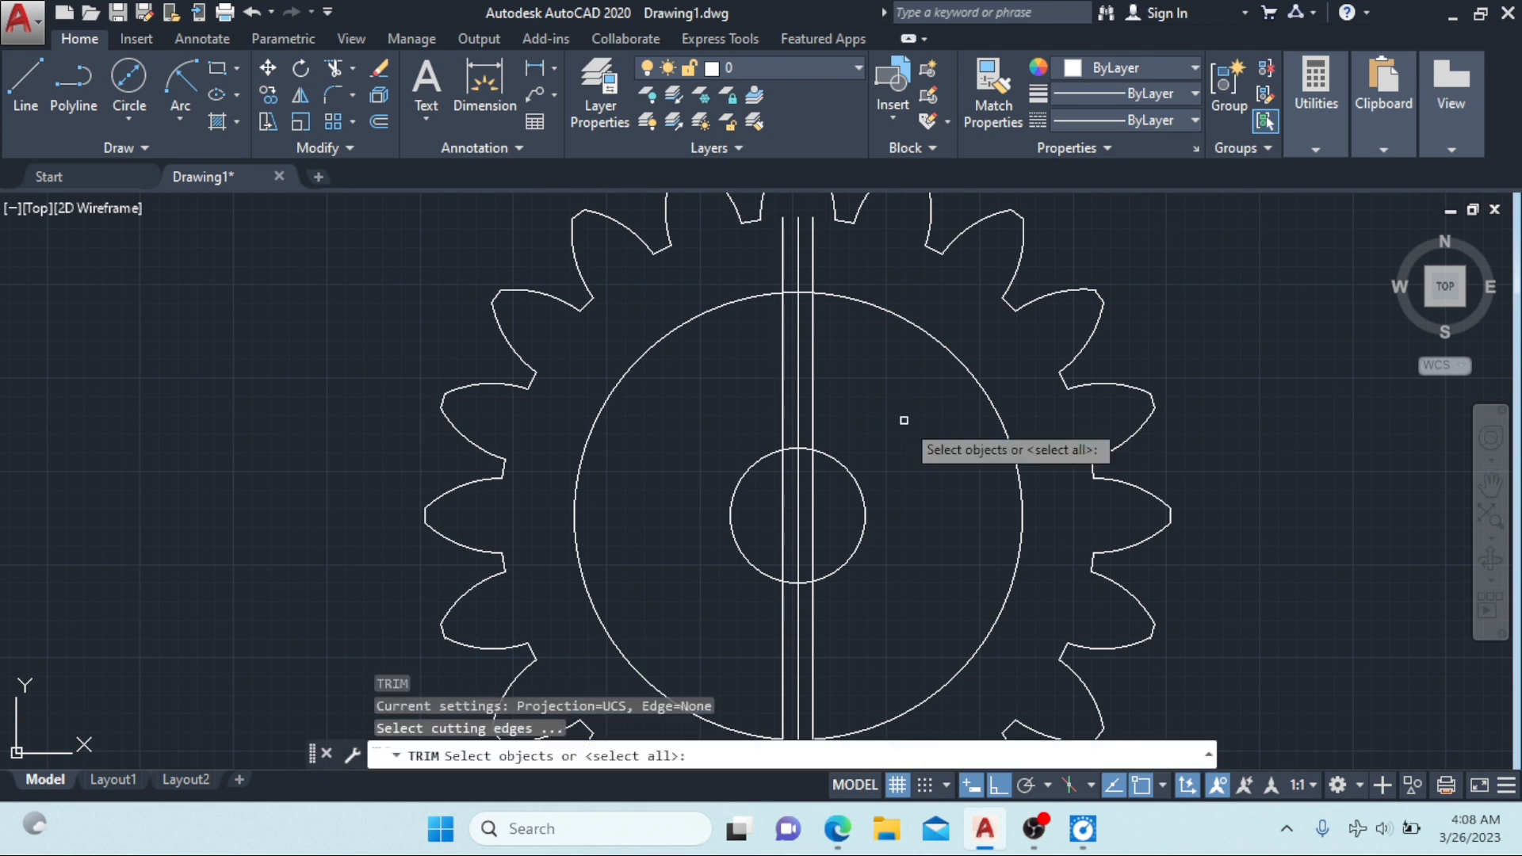
{"action": "key", "text": "Return"}
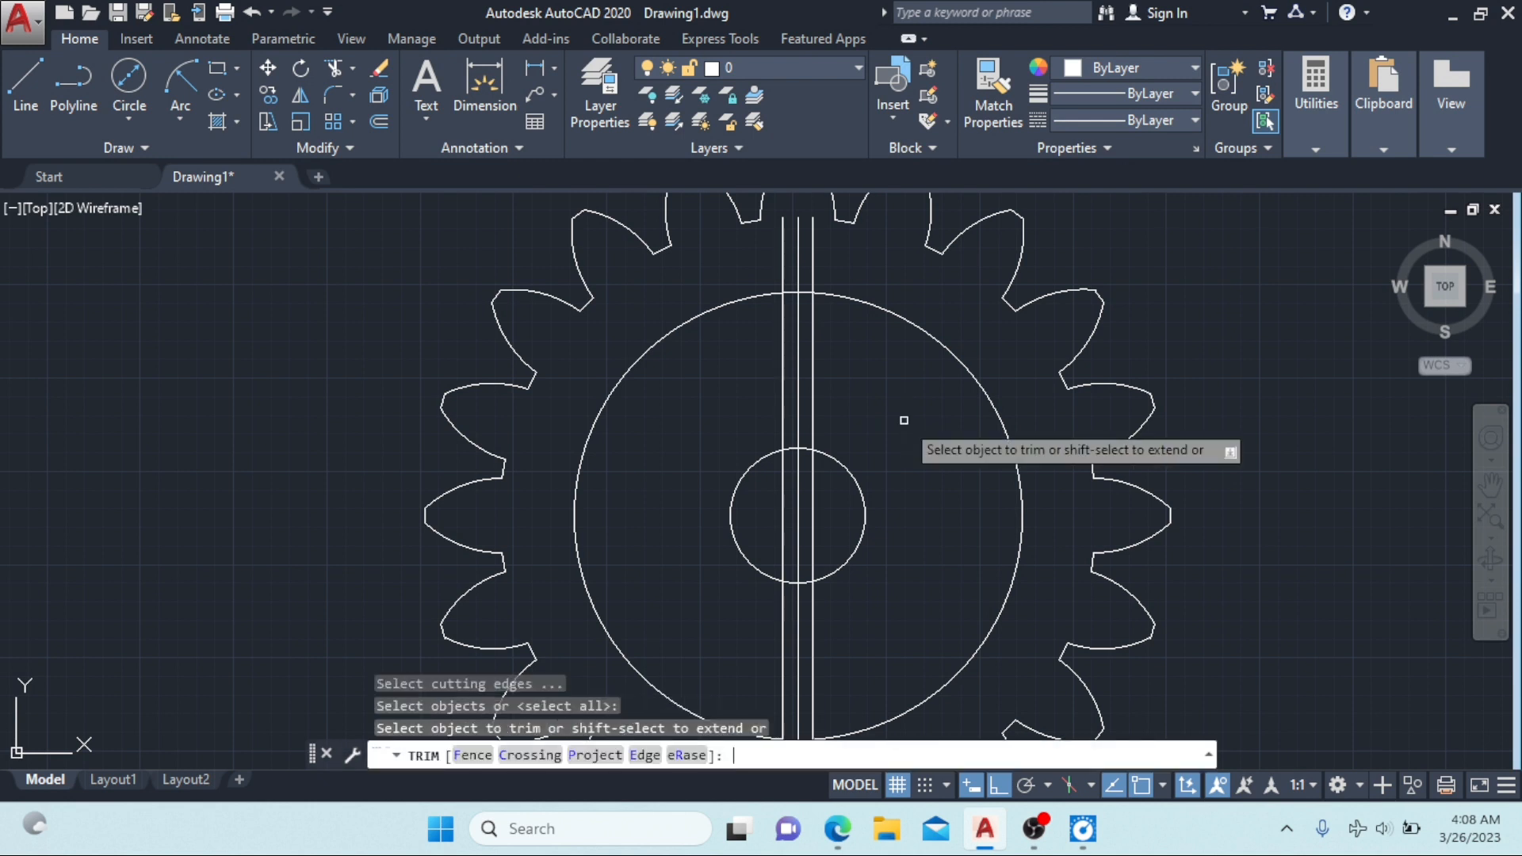
{"action": "left_click", "coordinate": [779, 248]}
{"action": "left_click", "coordinate": [803, 253]}
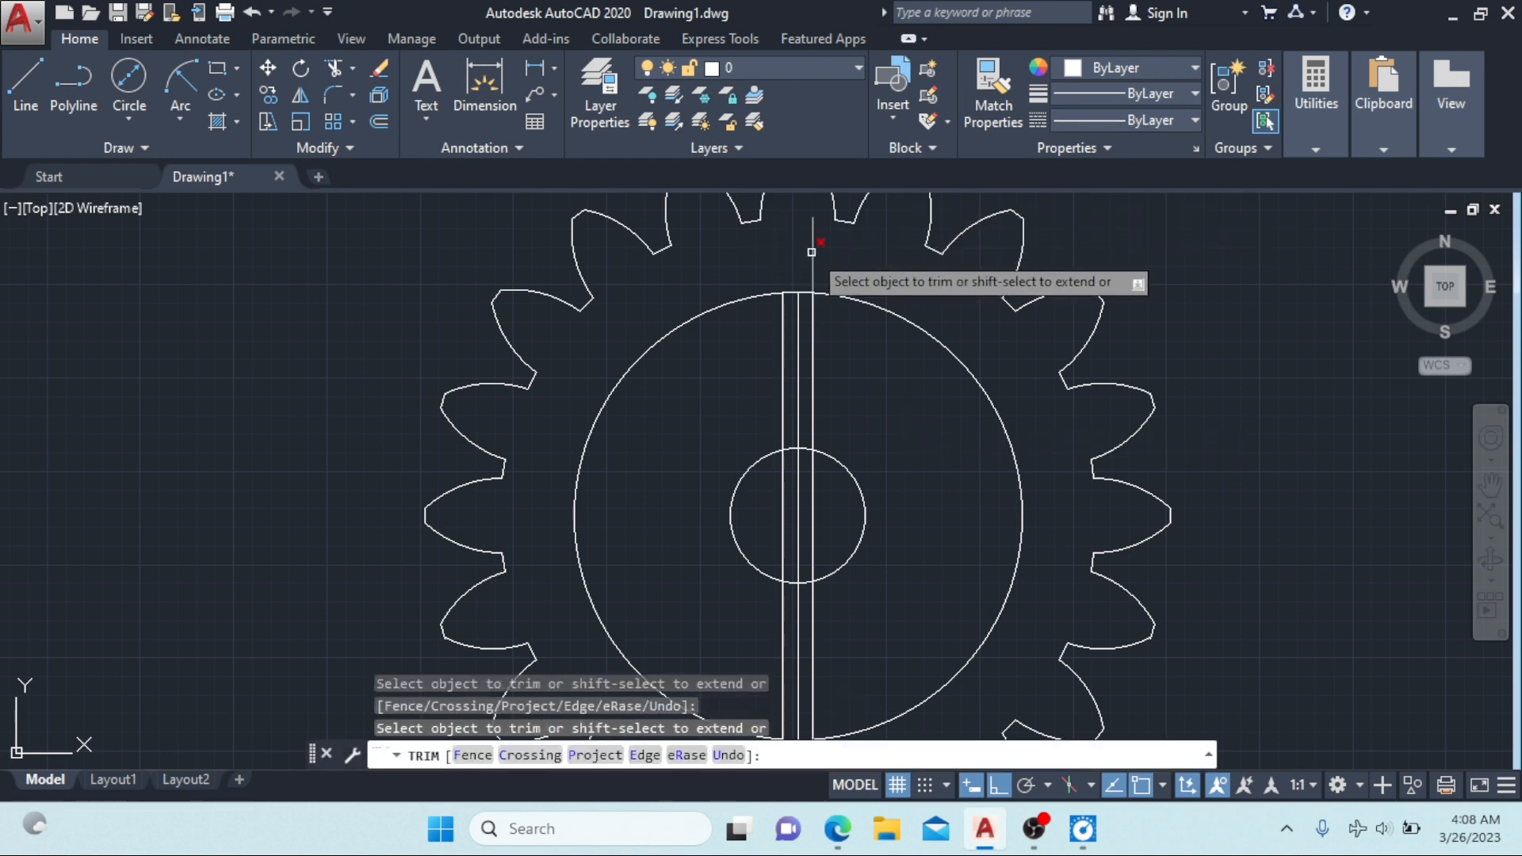
Step: Trim the right keyway line where it extends above the inner circle
{"action": "key", "text": "Escape"}
{"action": "left_click", "coordinate": [813, 252]}
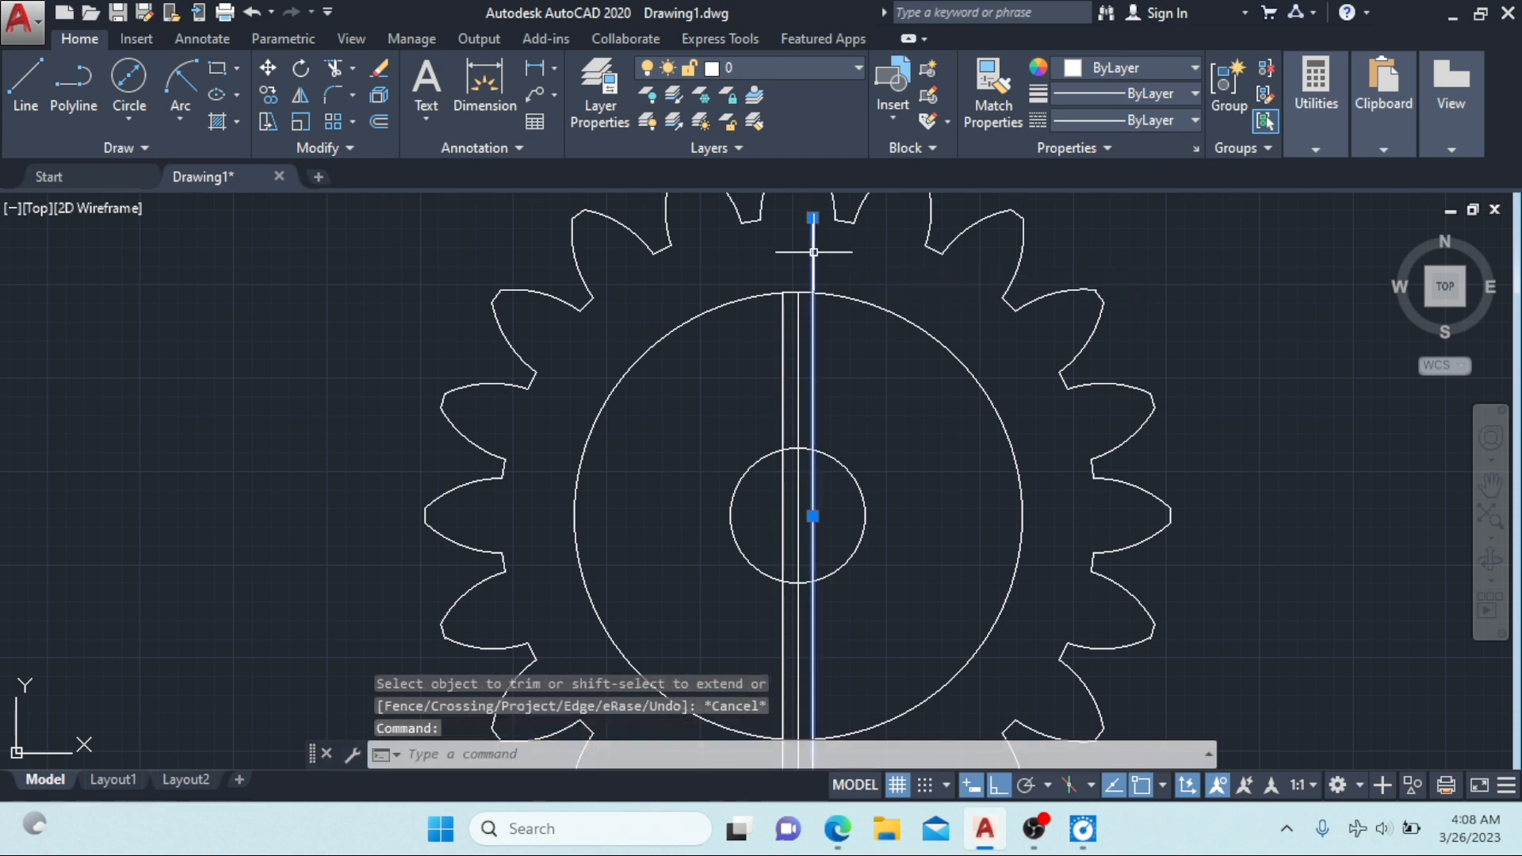
{"action": "key", "text": "Escape"}
{"action": "type", "text": "T"}
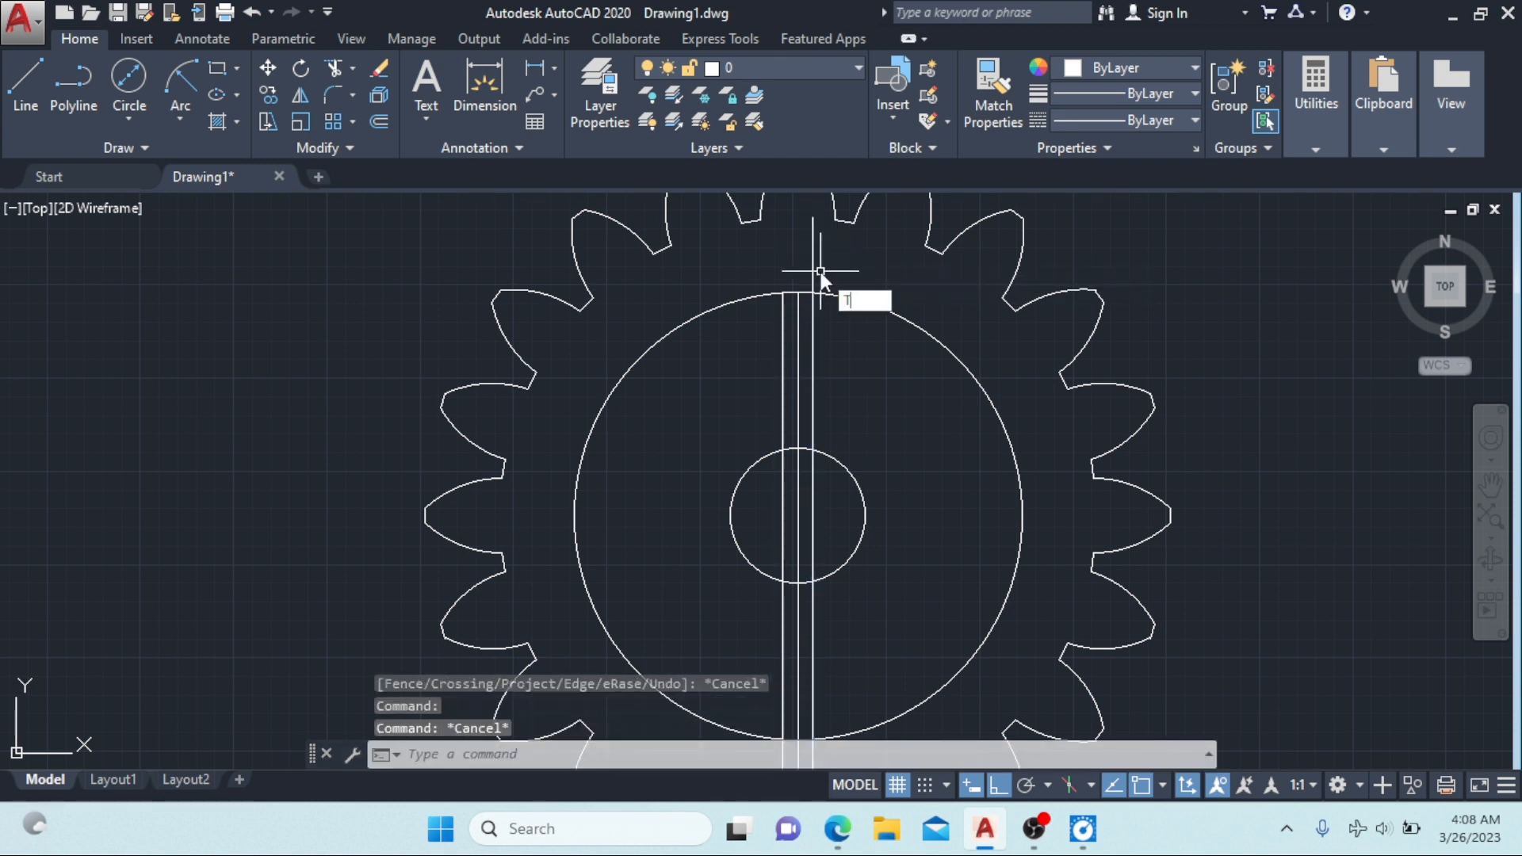
{"action": "type", "text": "r"}
{"action": "key", "text": "Return"}
{"action": "key", "text": "Return"}
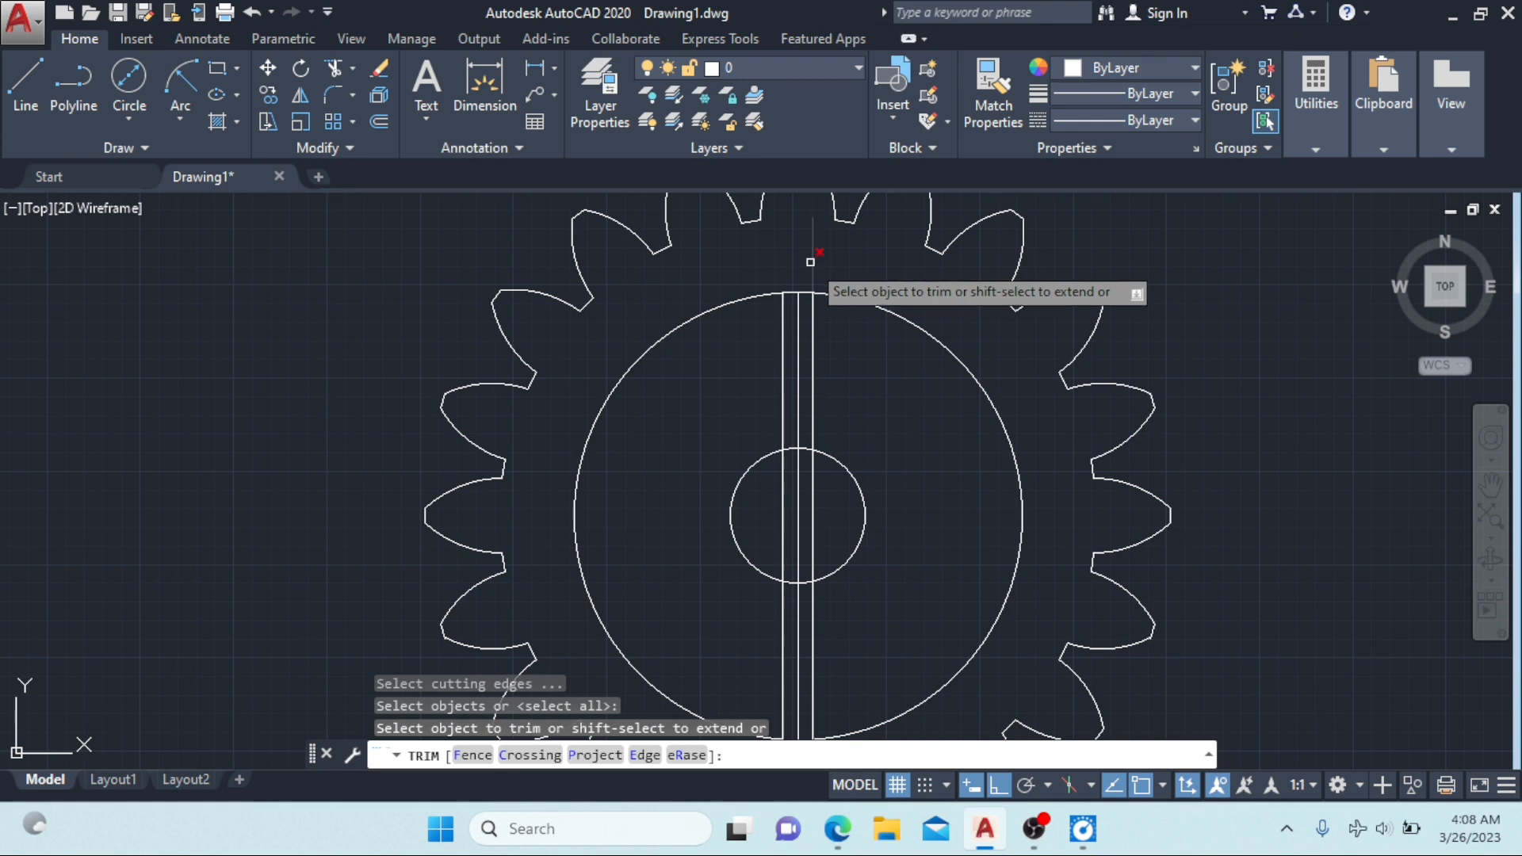
{"action": "left_click", "coordinate": [810, 262]}
Step: Trim away the portions of the three vertical lines that lie inside the bore circle
{"action": "scroll", "coordinate": [803, 519], "scroll_direction": "down", "scroll_amount": 4}
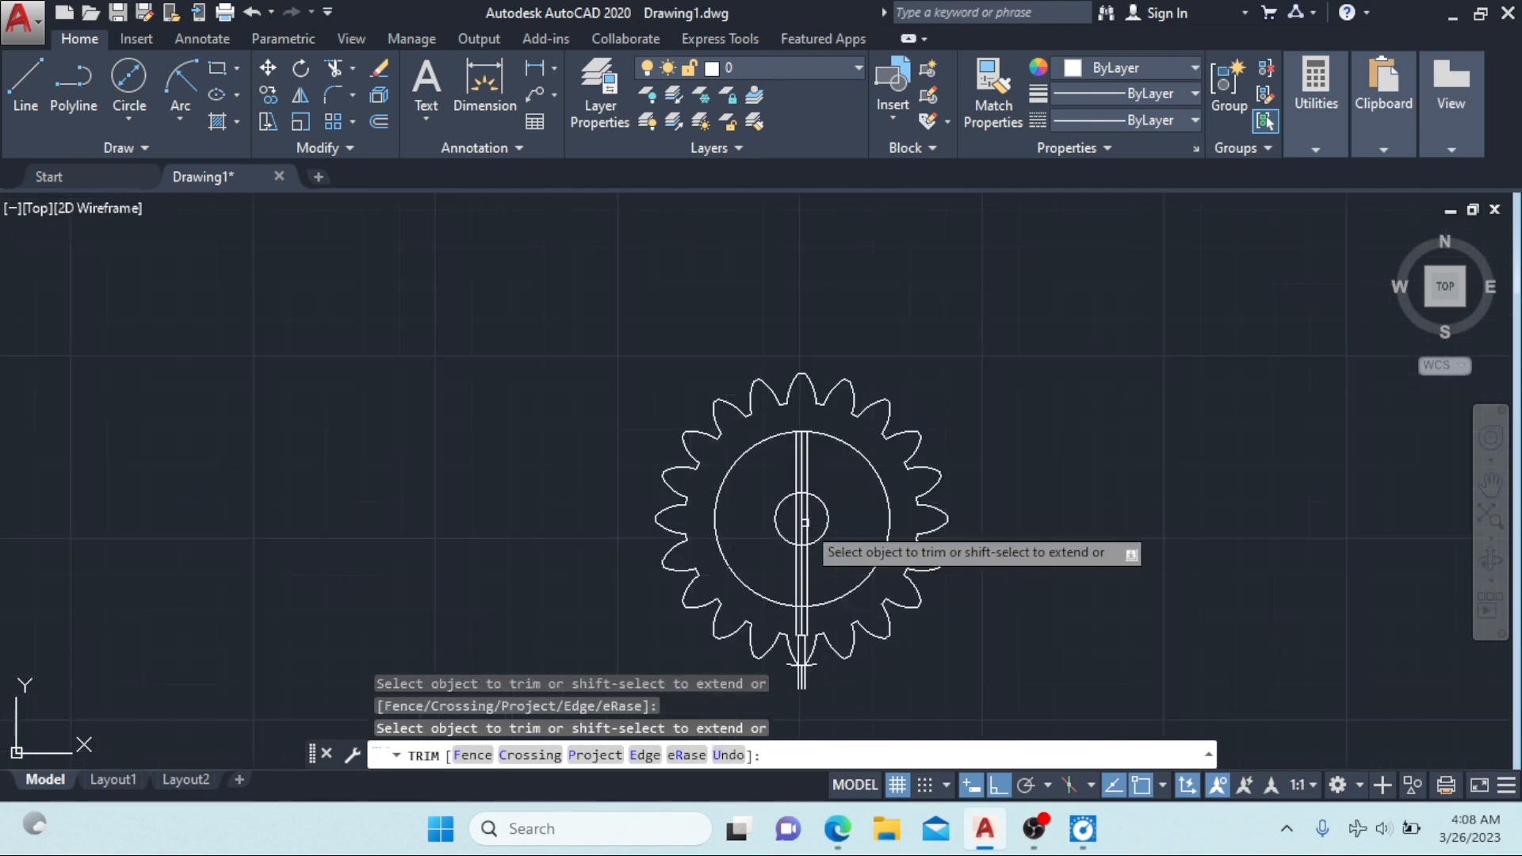
{"action": "scroll", "coordinate": [775, 448], "scroll_direction": "up", "scroll_amount": 5}
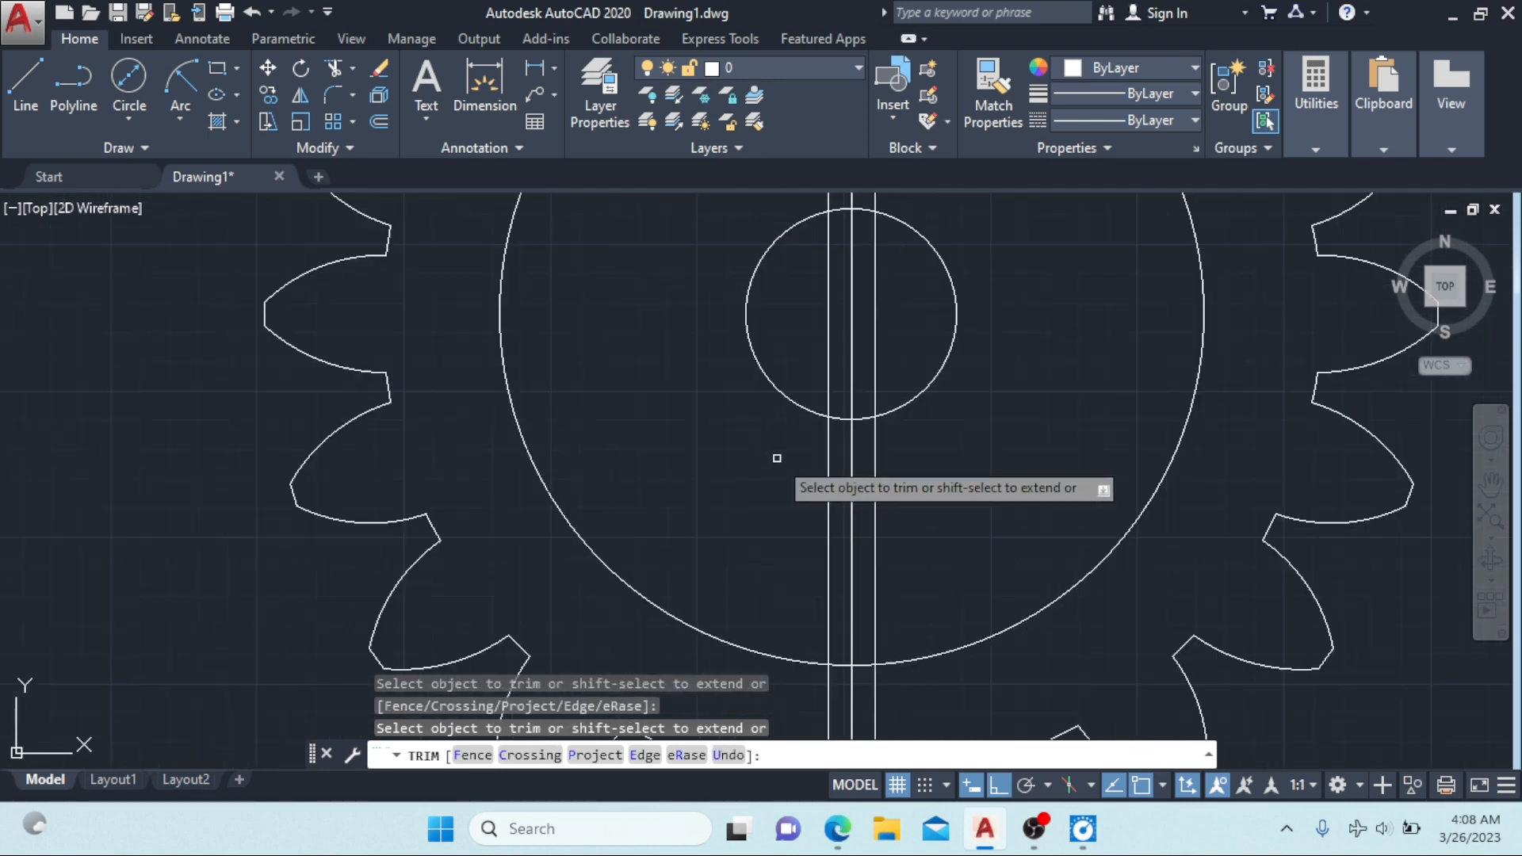
{"action": "left_click", "coordinate": [828, 356]}
{"action": "left_click", "coordinate": [852, 346]}
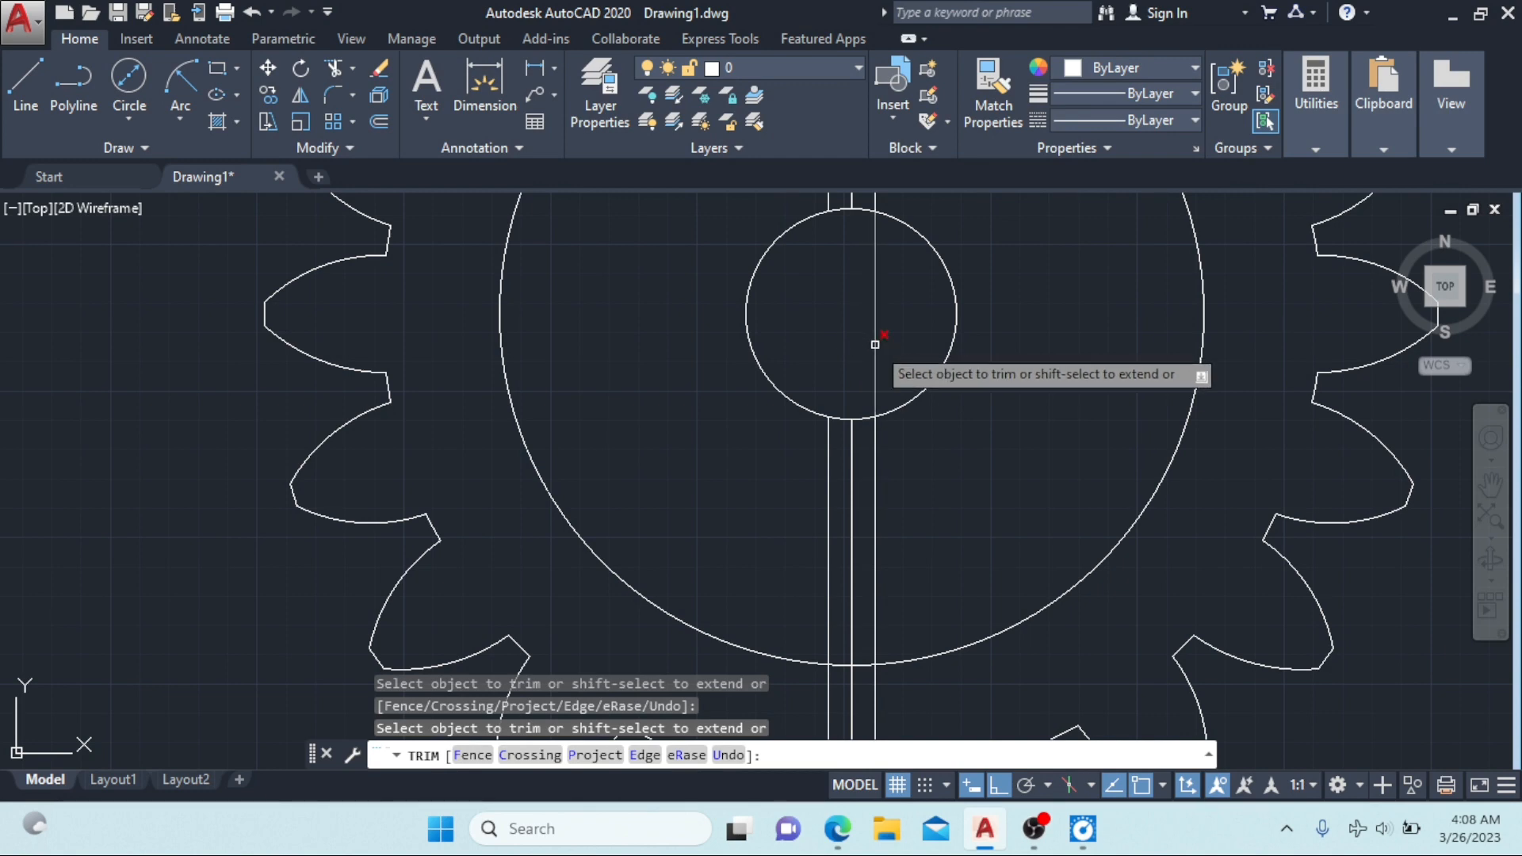
{"action": "left_click", "coordinate": [876, 343]}
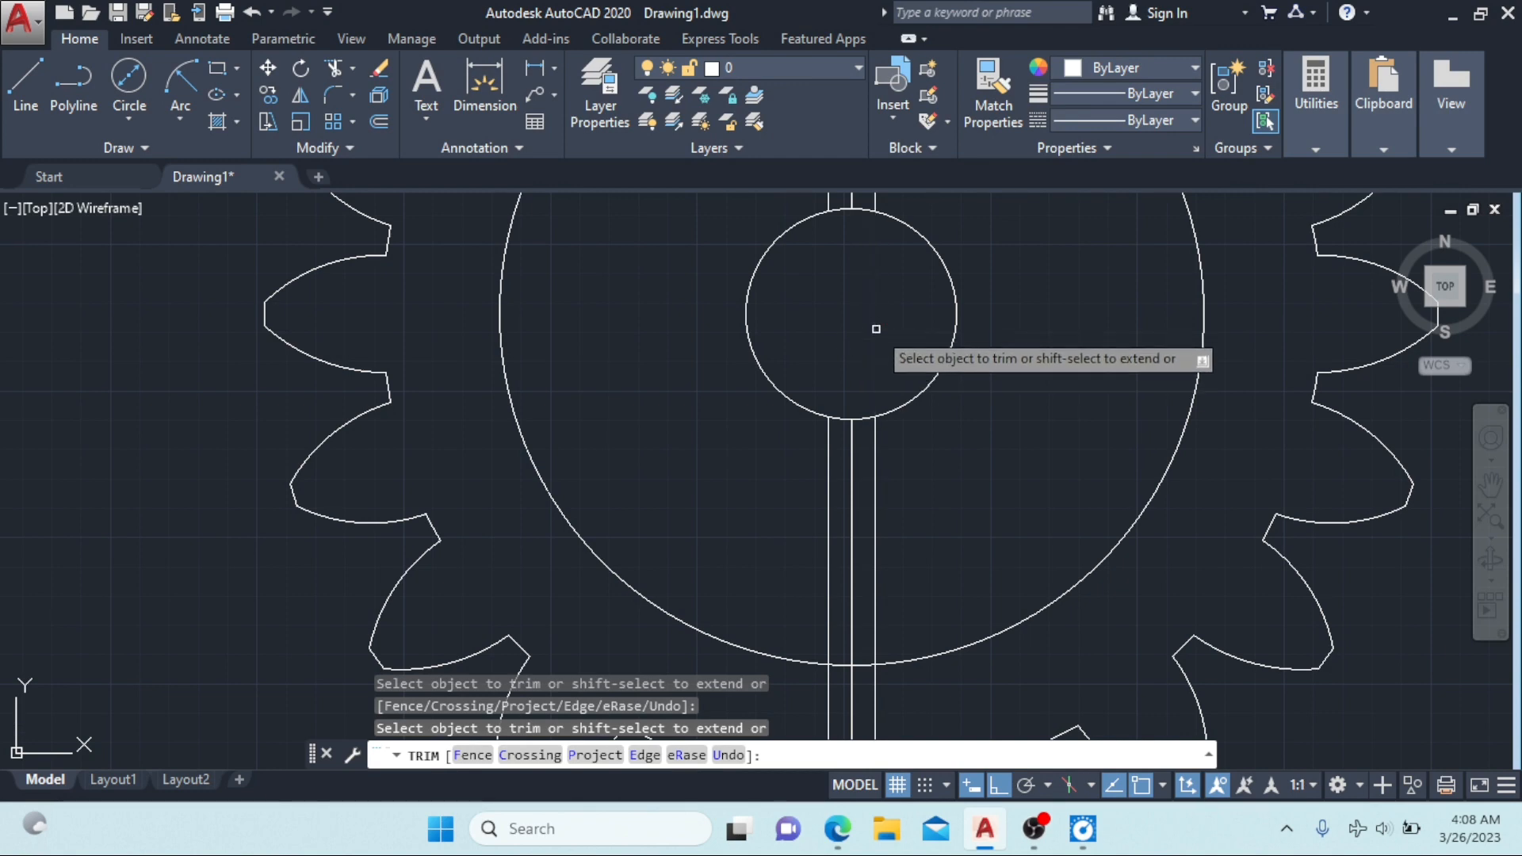
Step: Trim the tip arc's overhanging ends and the two vertical construction lines inside the bottom tooth
{"action": "scroll", "coordinate": [866, 363], "scroll_direction": "down", "scroll_amount": 4}
{"action": "scroll", "coordinate": [858, 505], "scroll_direction": "up", "scroll_amount": 2}
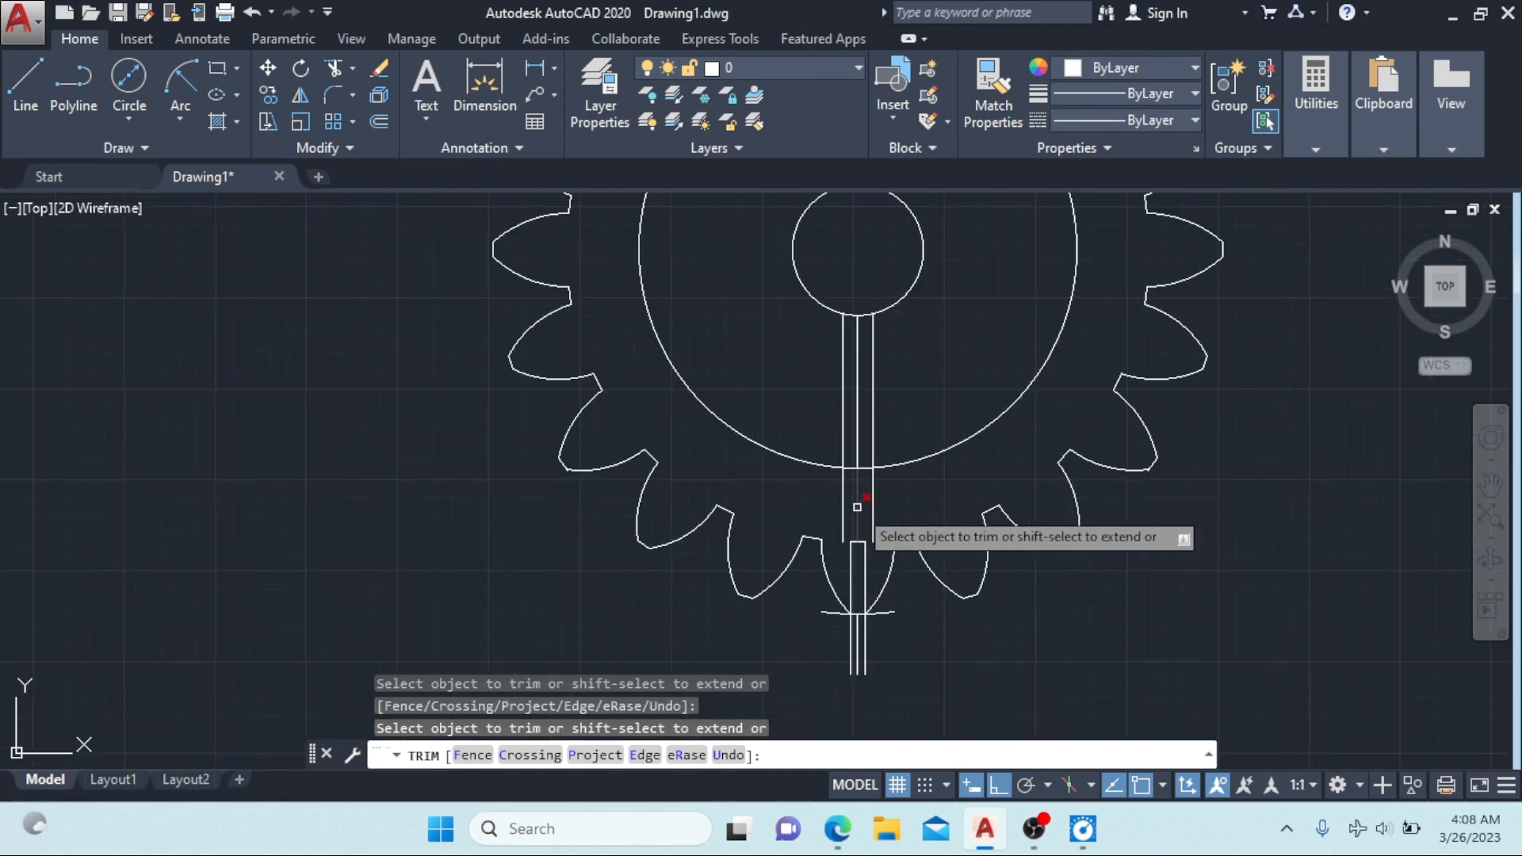
{"action": "scroll", "coordinate": [874, 634], "scroll_direction": "up", "scroll_amount": 3}
{"action": "scroll", "coordinate": [873, 637], "scroll_direction": "up", "scroll_amount": 2}
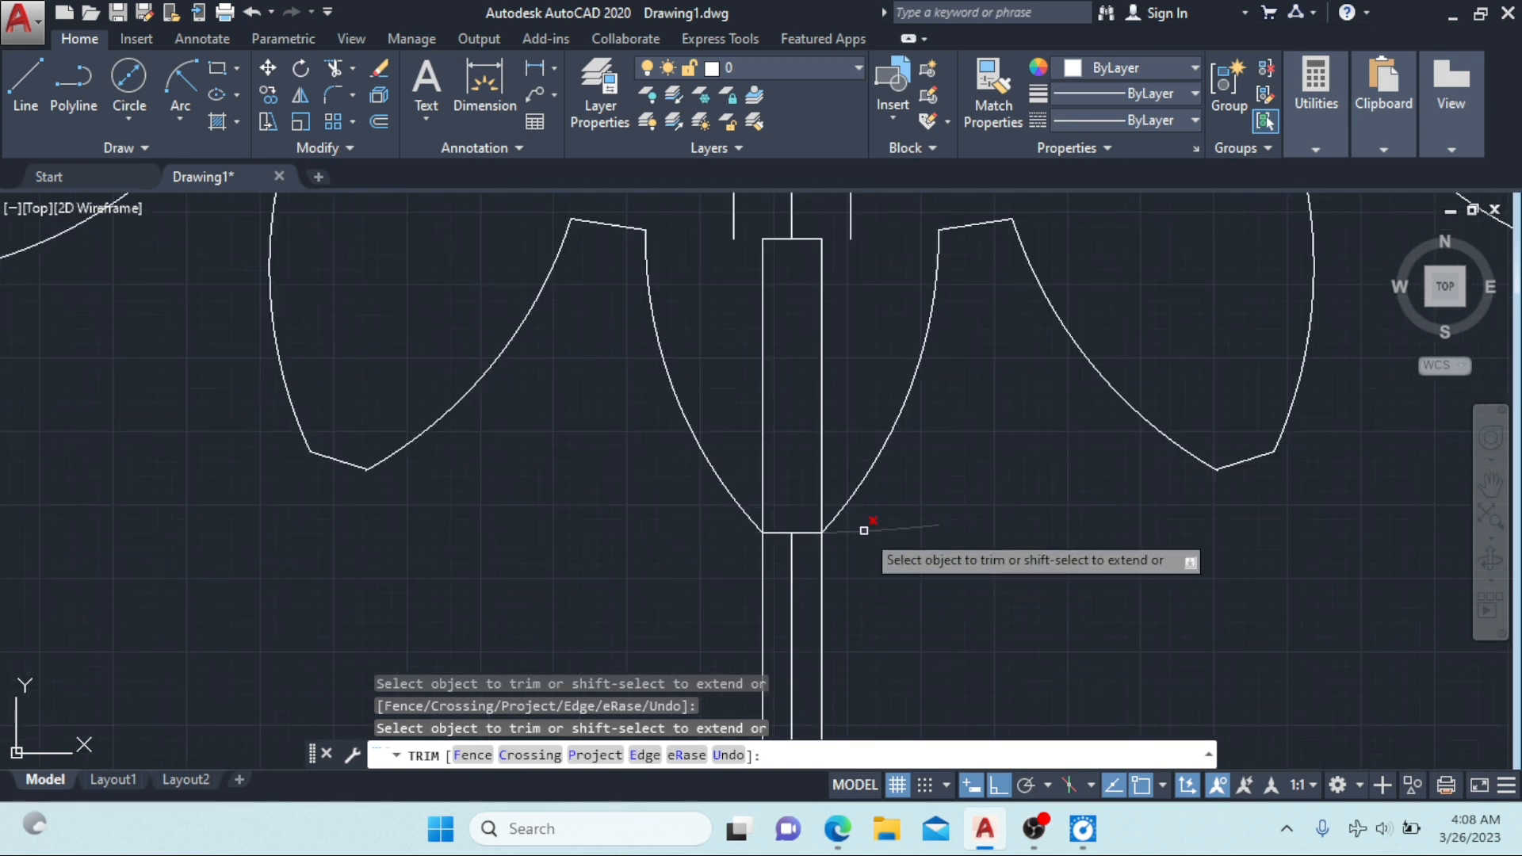
{"action": "left_click", "coordinate": [821, 461]}
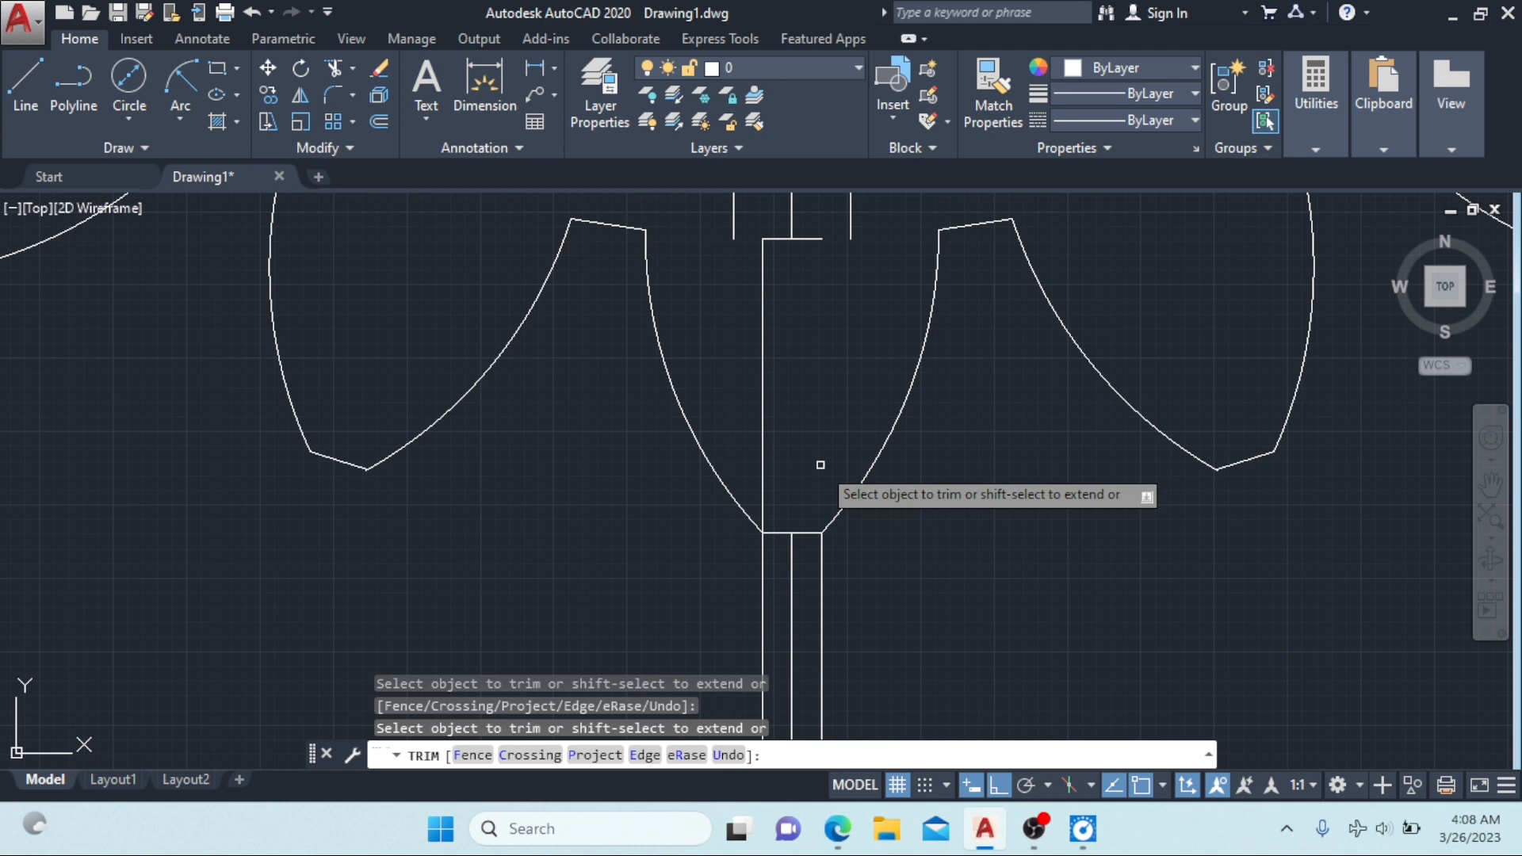
{"action": "left_click", "coordinate": [763, 444]}
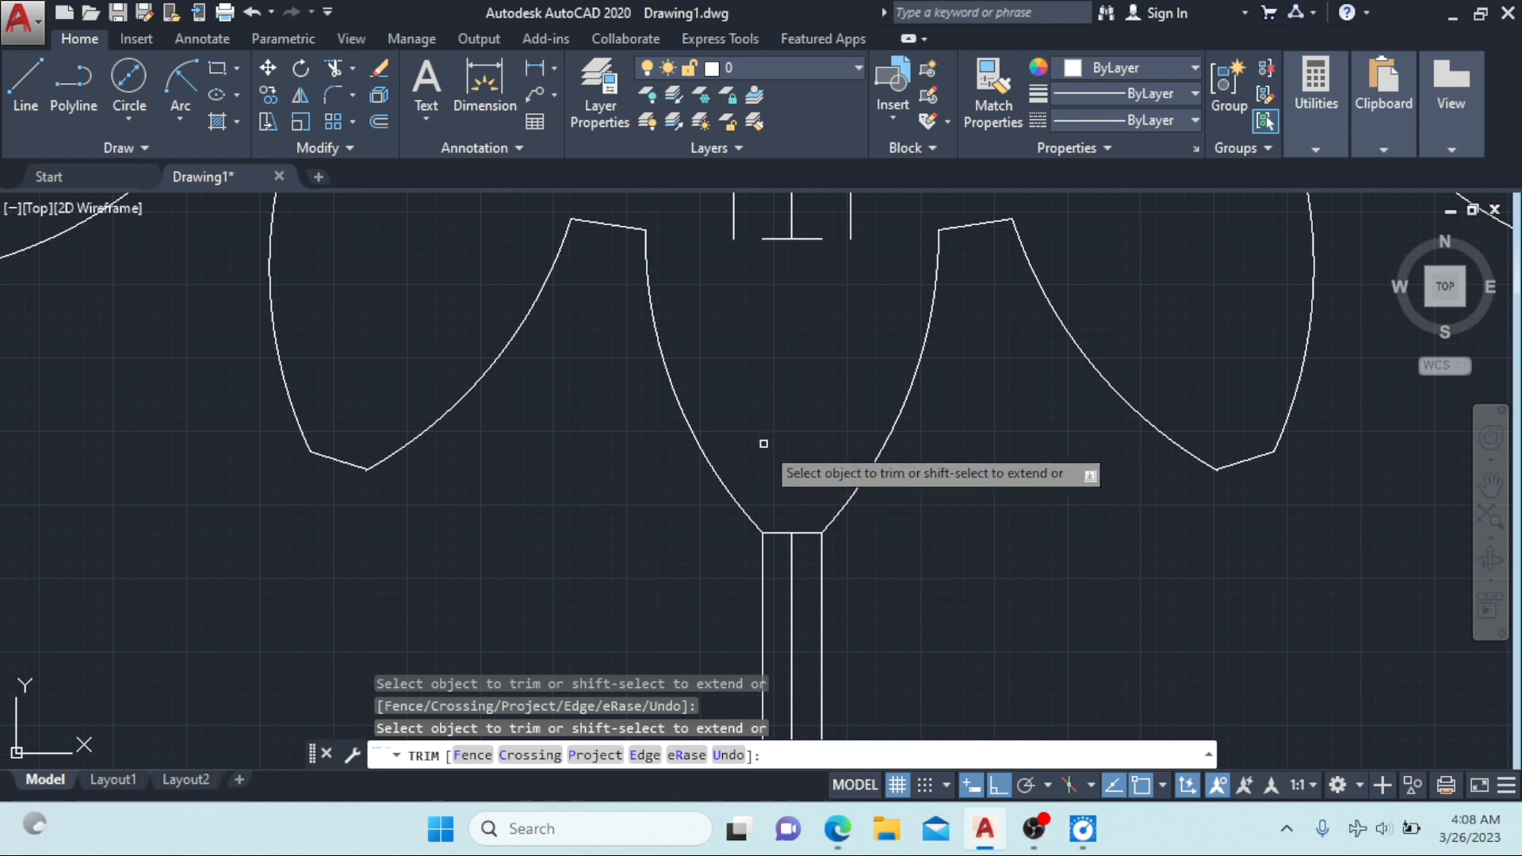
Step: Remove the three vertical construction lines hanging below the tip of the bottom tooth
{"action": "left_click", "coordinate": [764, 592]}
{"action": "left_click", "coordinate": [799, 580]}
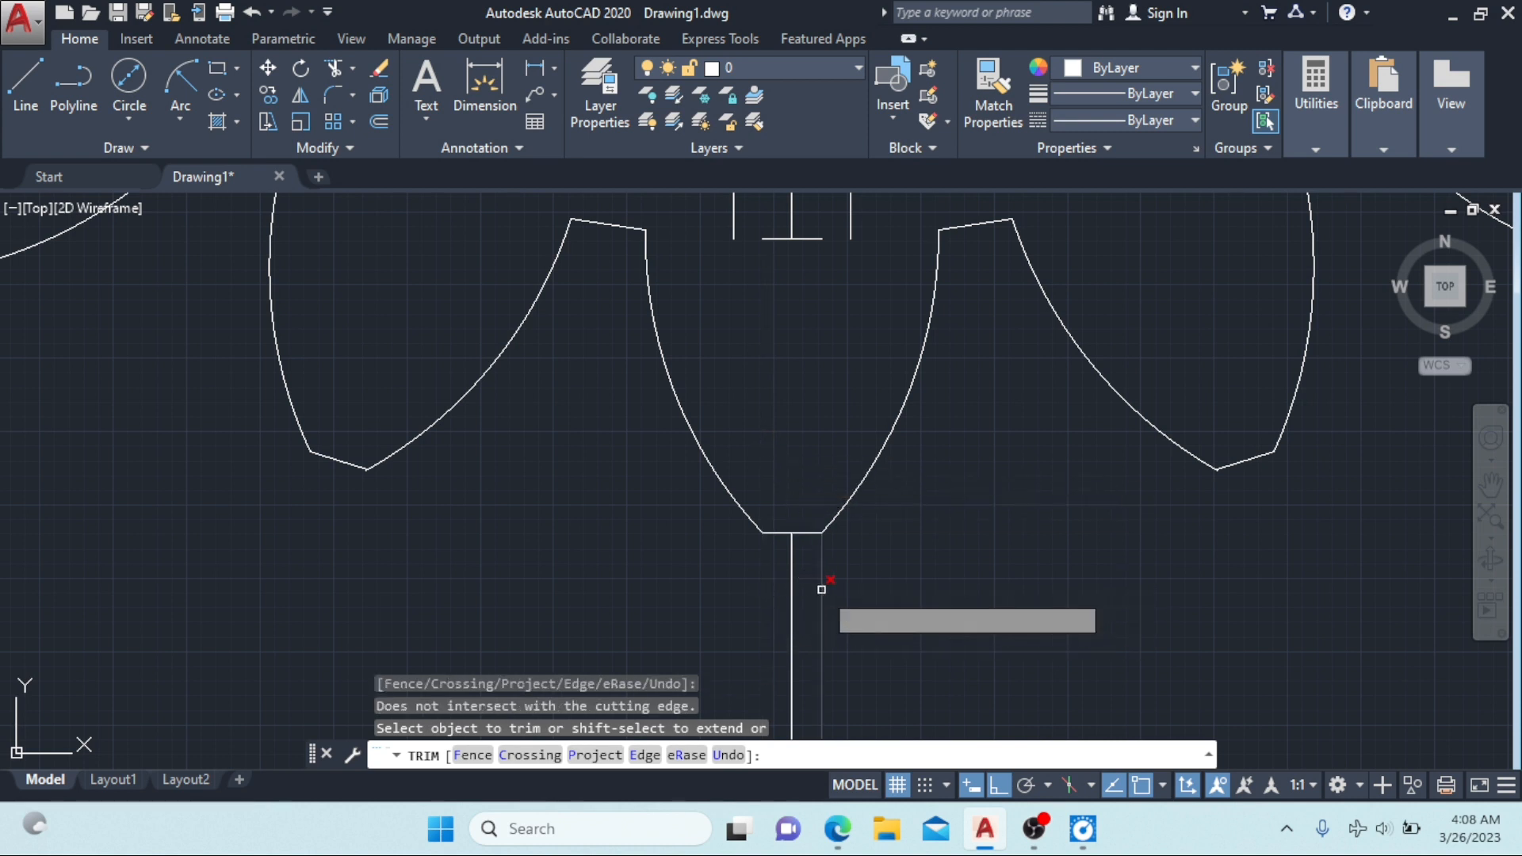
{"action": "left_click", "coordinate": [823, 584]}
{"action": "key", "text": "Escape"}
{"action": "left_click", "coordinate": [794, 597]}
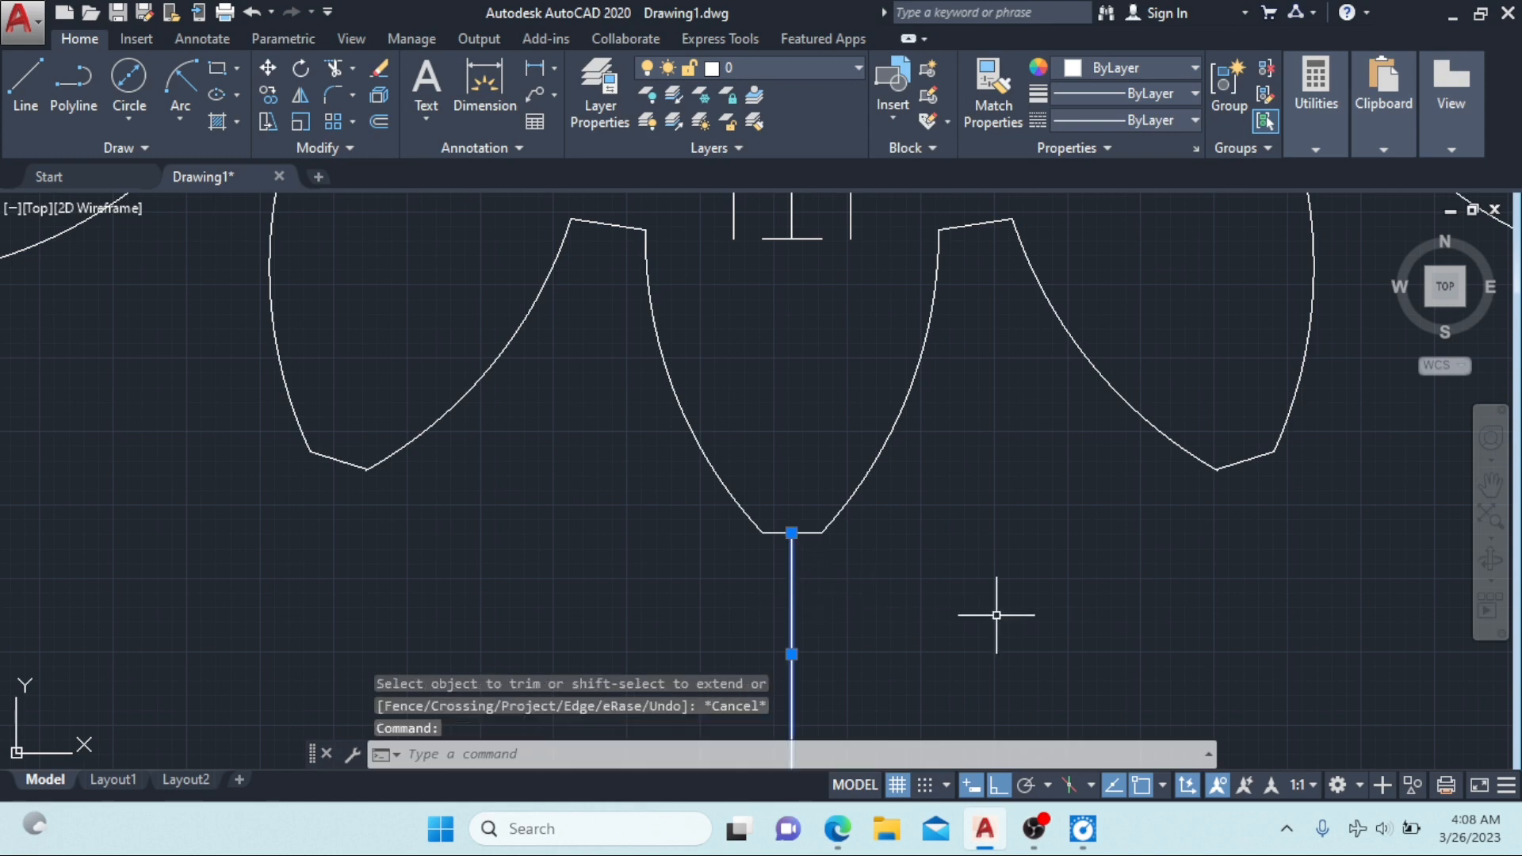
{"action": "key", "text": "Delete"}
Step: Erase the leftover vertical lines running from below the bore to the bottom tooth, along with the short arc at their lower ends
{"action": "scroll", "coordinate": [867, 514], "scroll_direction": "down", "scroll_amount": 3}
{"action": "scroll", "coordinate": [849, 508], "scroll_direction": "up", "scroll_amount": 3}
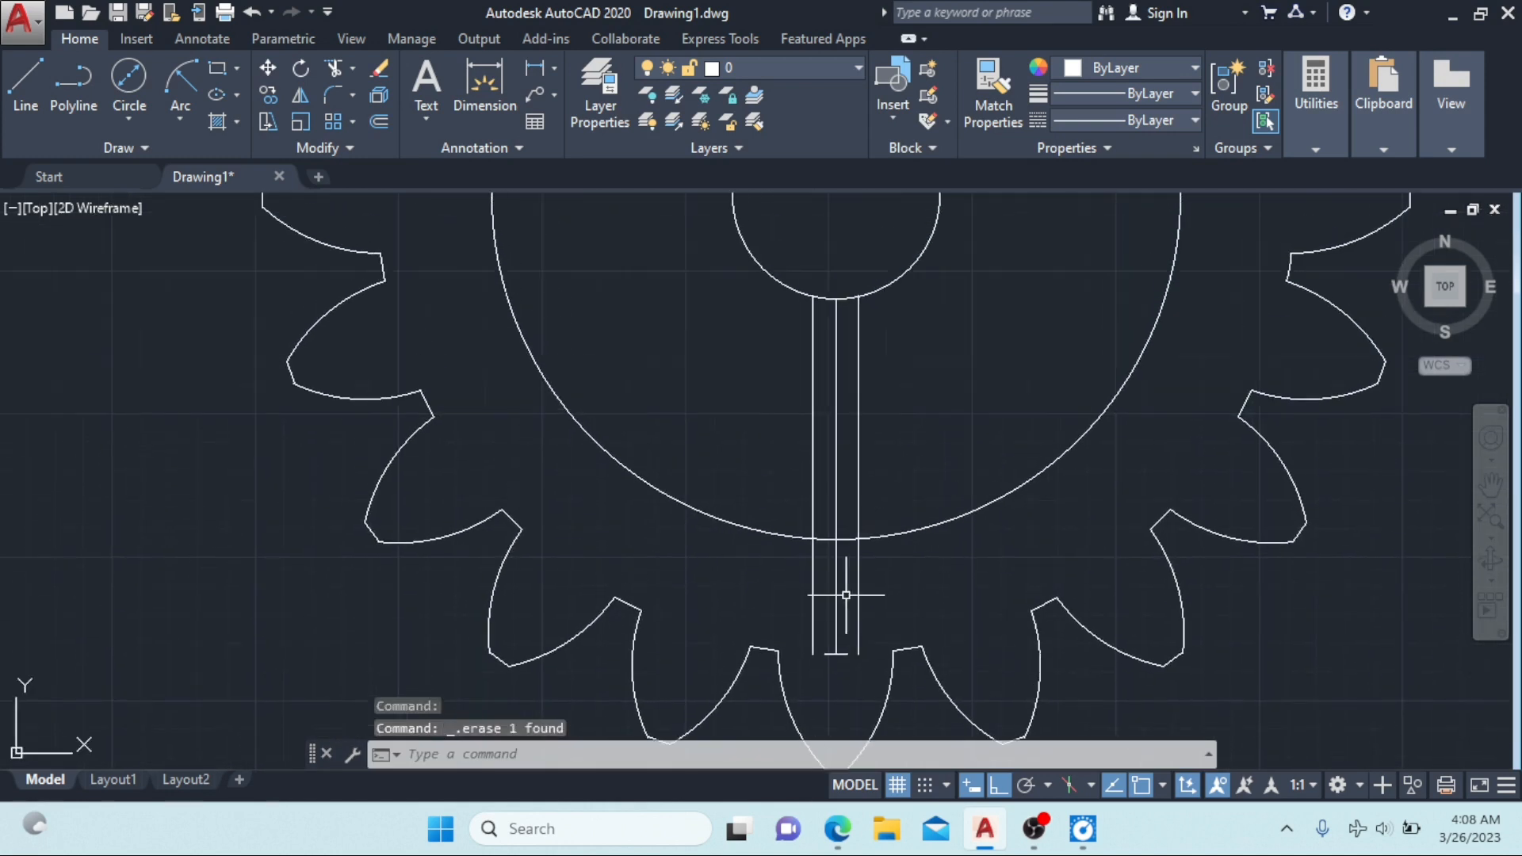
{"action": "left_click", "coordinate": [821, 377]}
{"action": "left_click", "coordinate": [846, 385]}
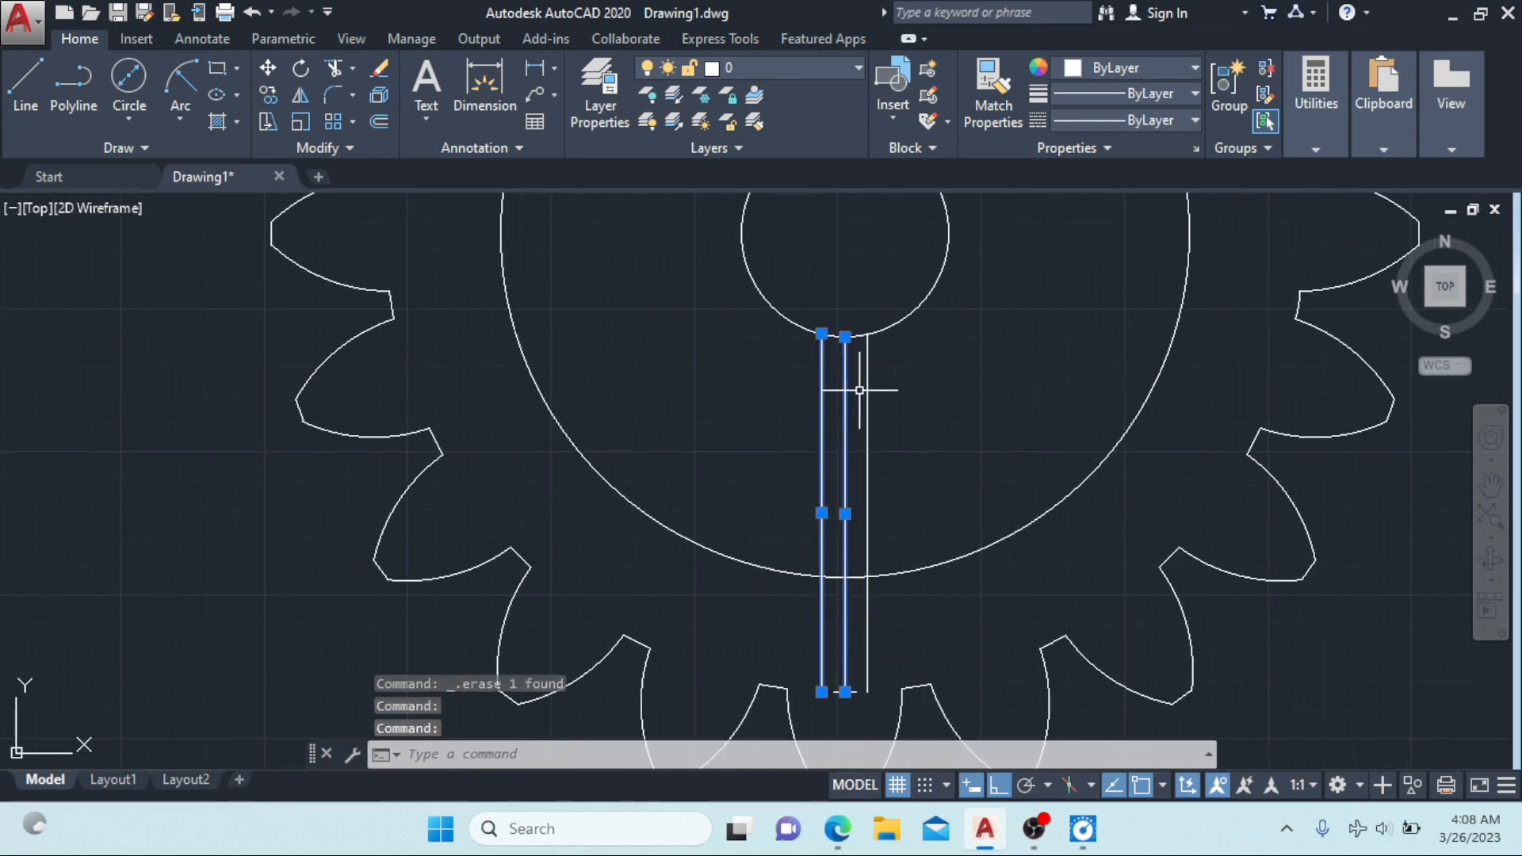
{"action": "left_click", "coordinate": [867, 398]}
{"action": "key", "text": "Delete"}
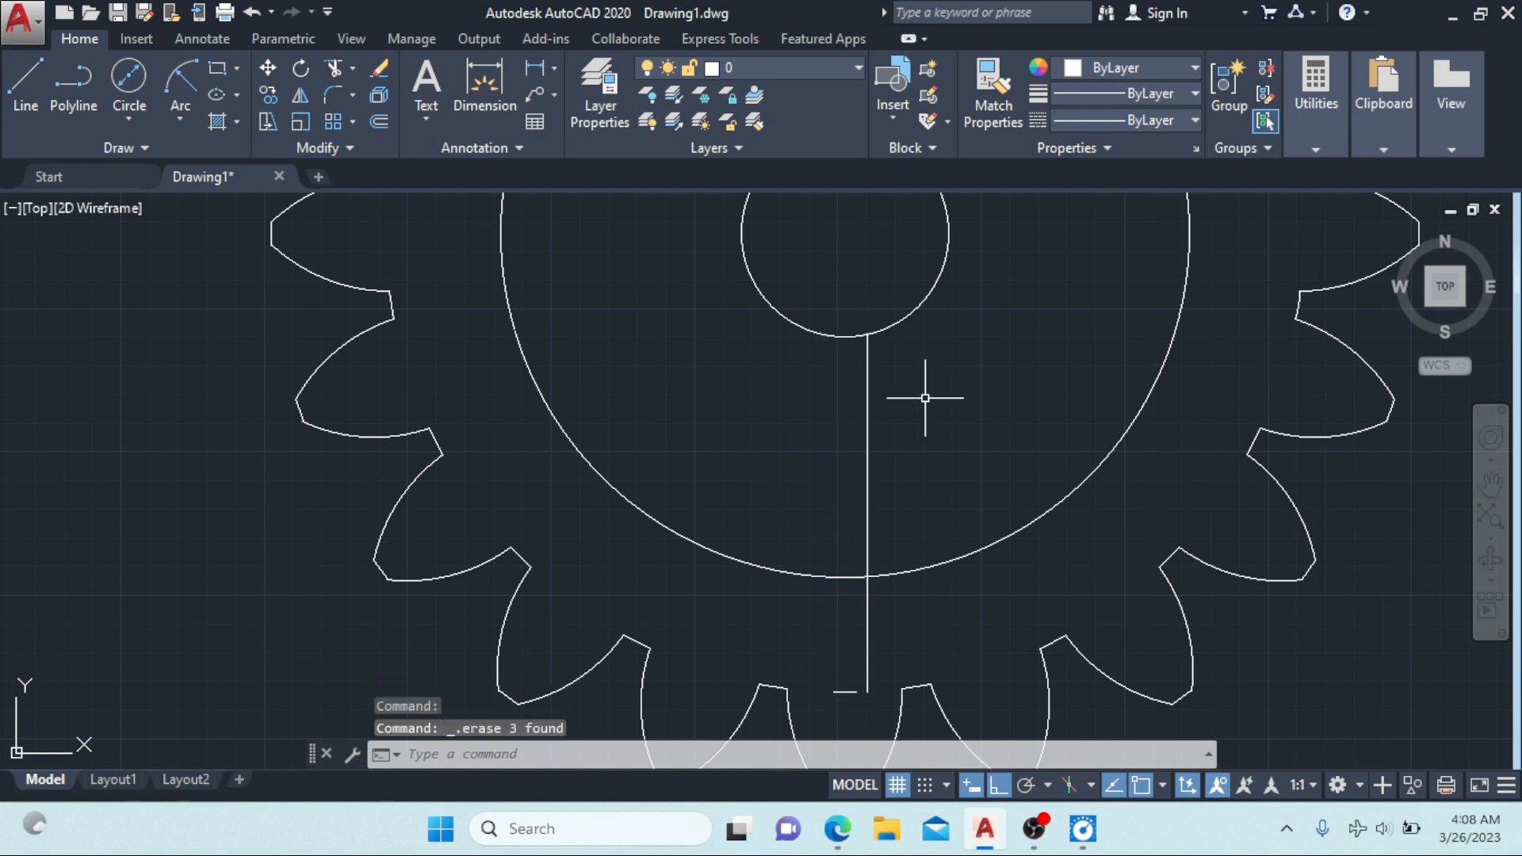
{"action": "left_click", "coordinate": [870, 400]}
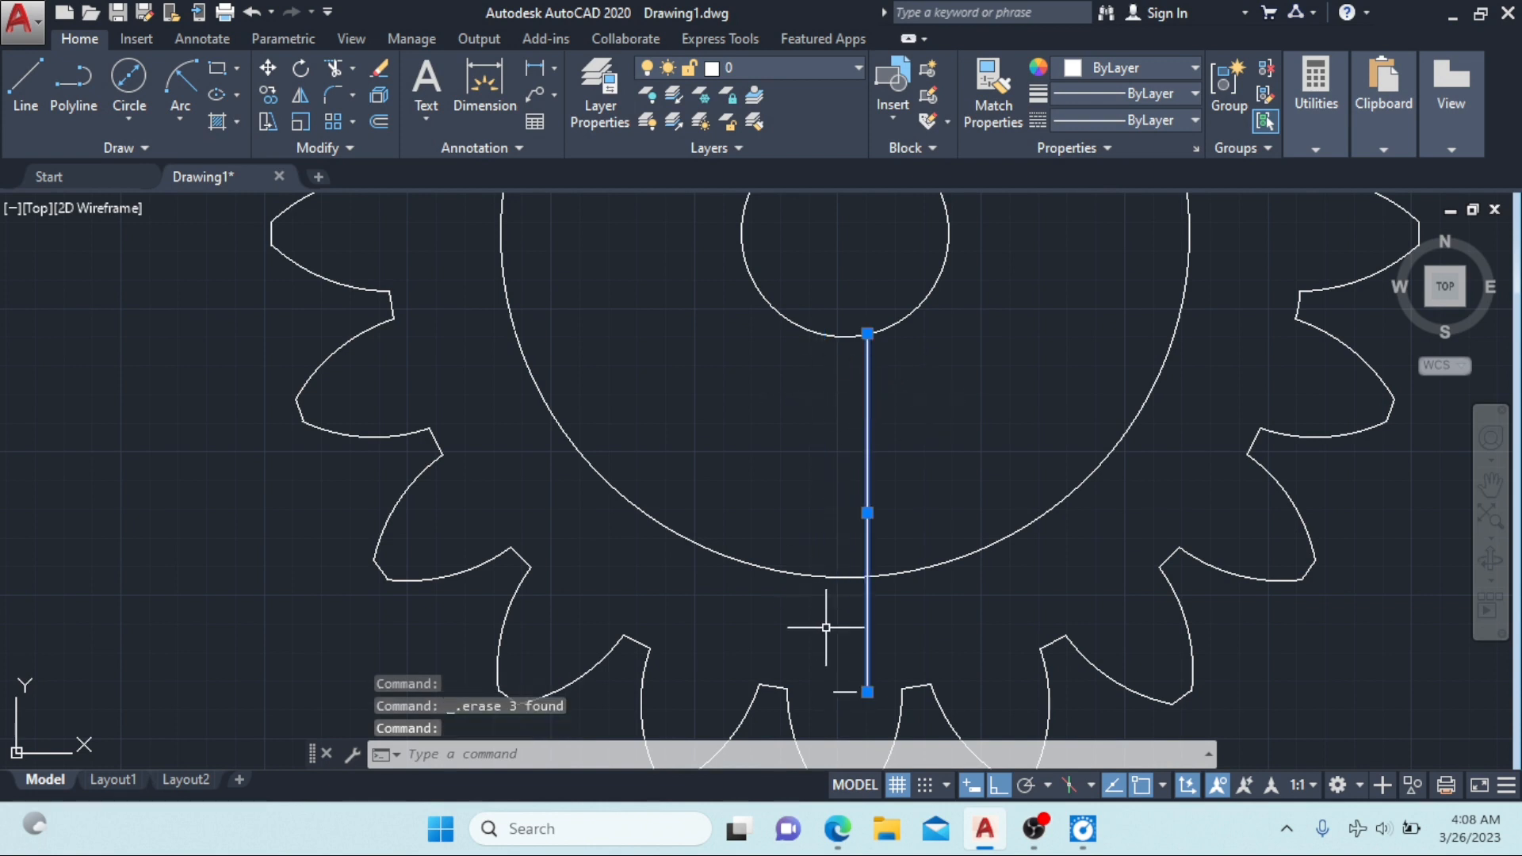
{"action": "left_click", "coordinate": [848, 691]}
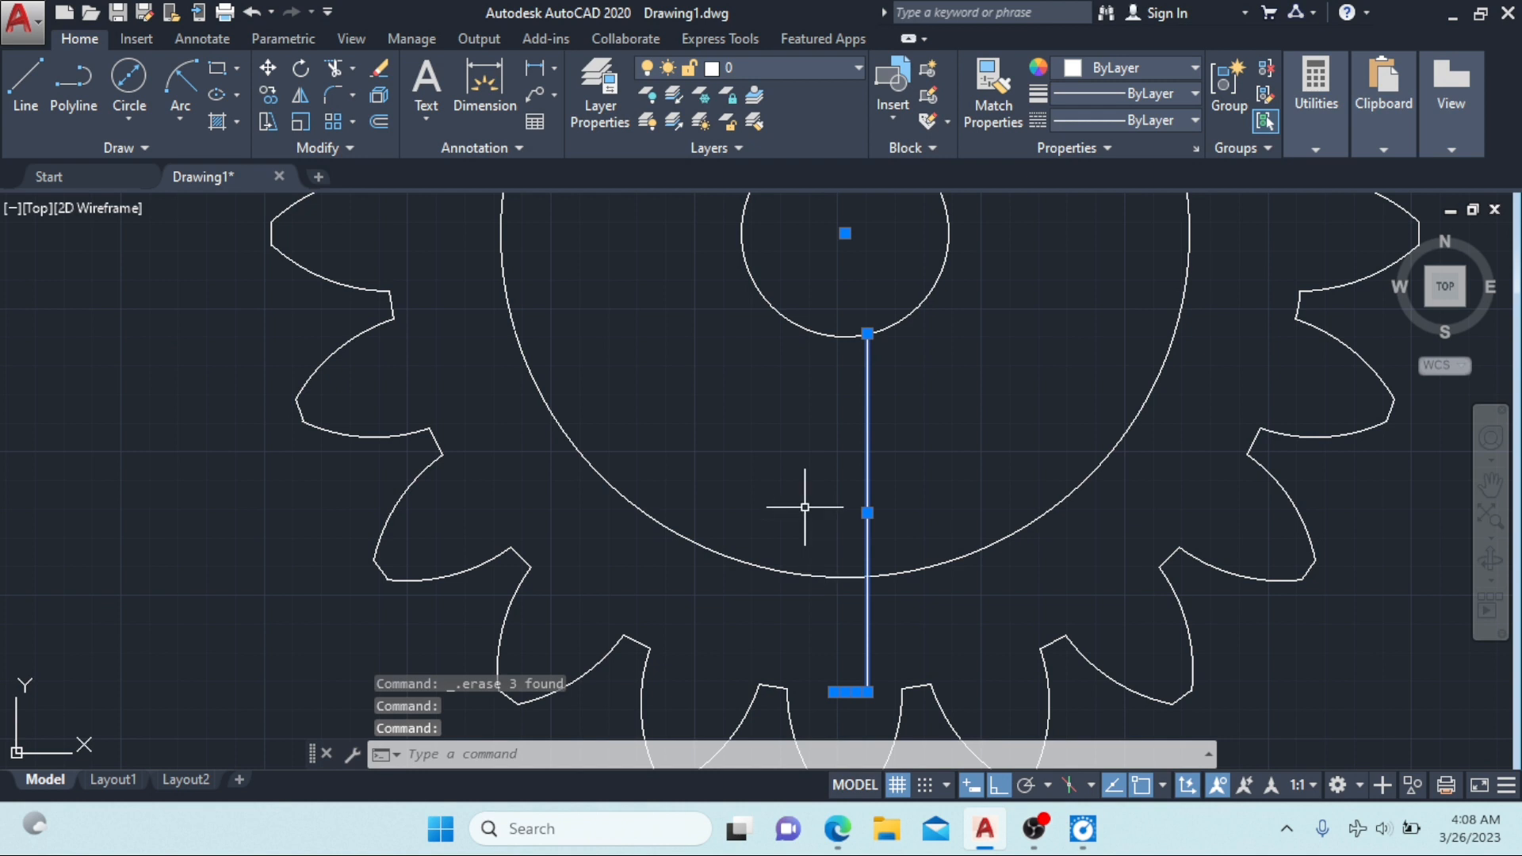
{"action": "key", "text": "Delete"}
{"action": "left_click", "coordinate": [867, 491]}
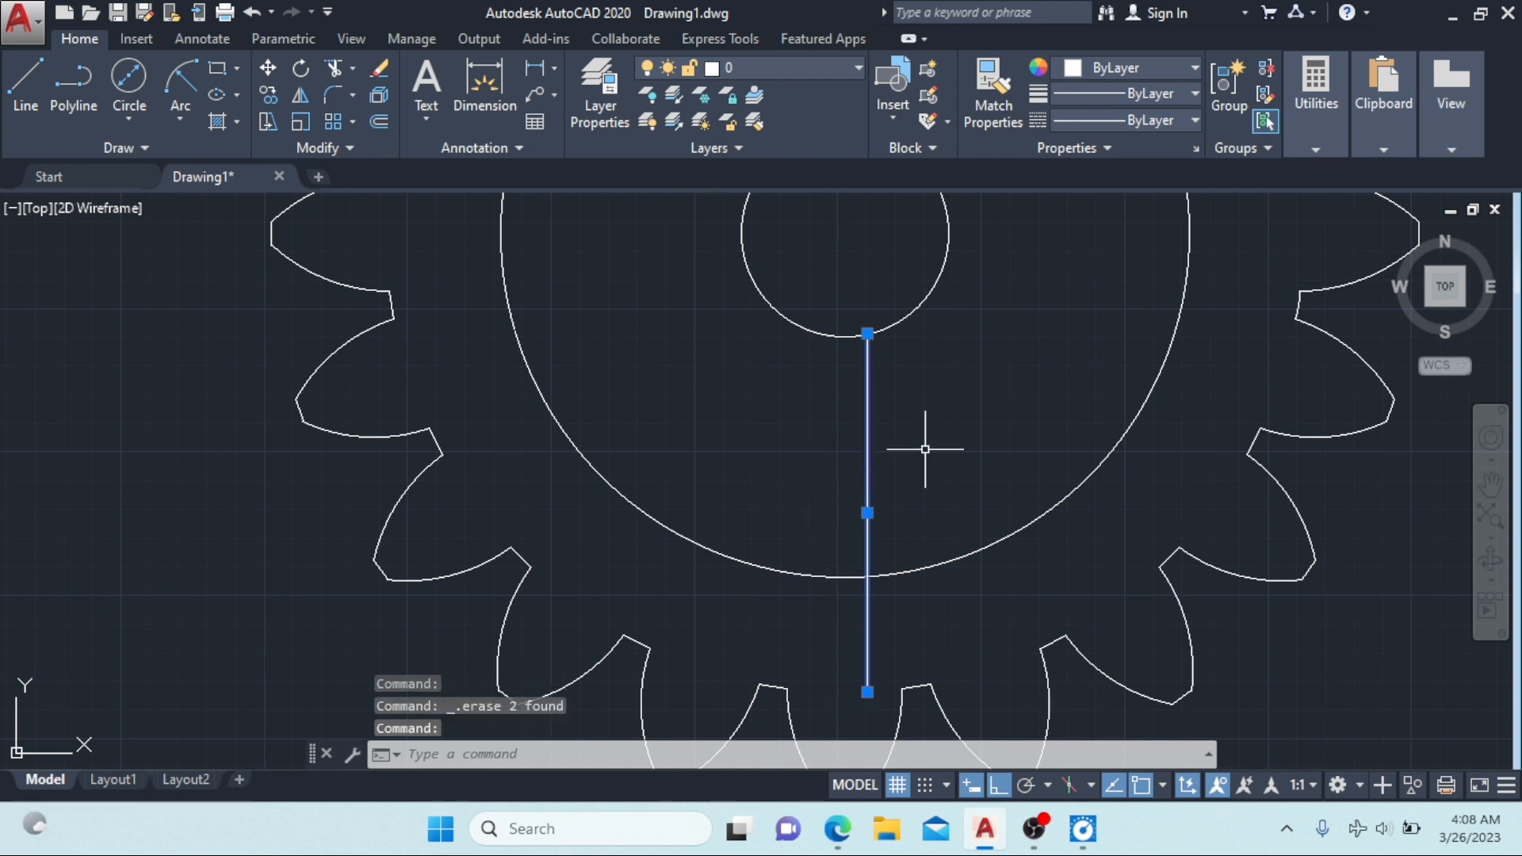
{"action": "key", "text": "Delete"}
Step: Draw a line 4 long upward from the left keyway line's intersection with the bore, and continue it across to the right keyway line
{"action": "scroll", "coordinate": [784, 294], "scroll_direction": "down", "scroll_amount": 5}
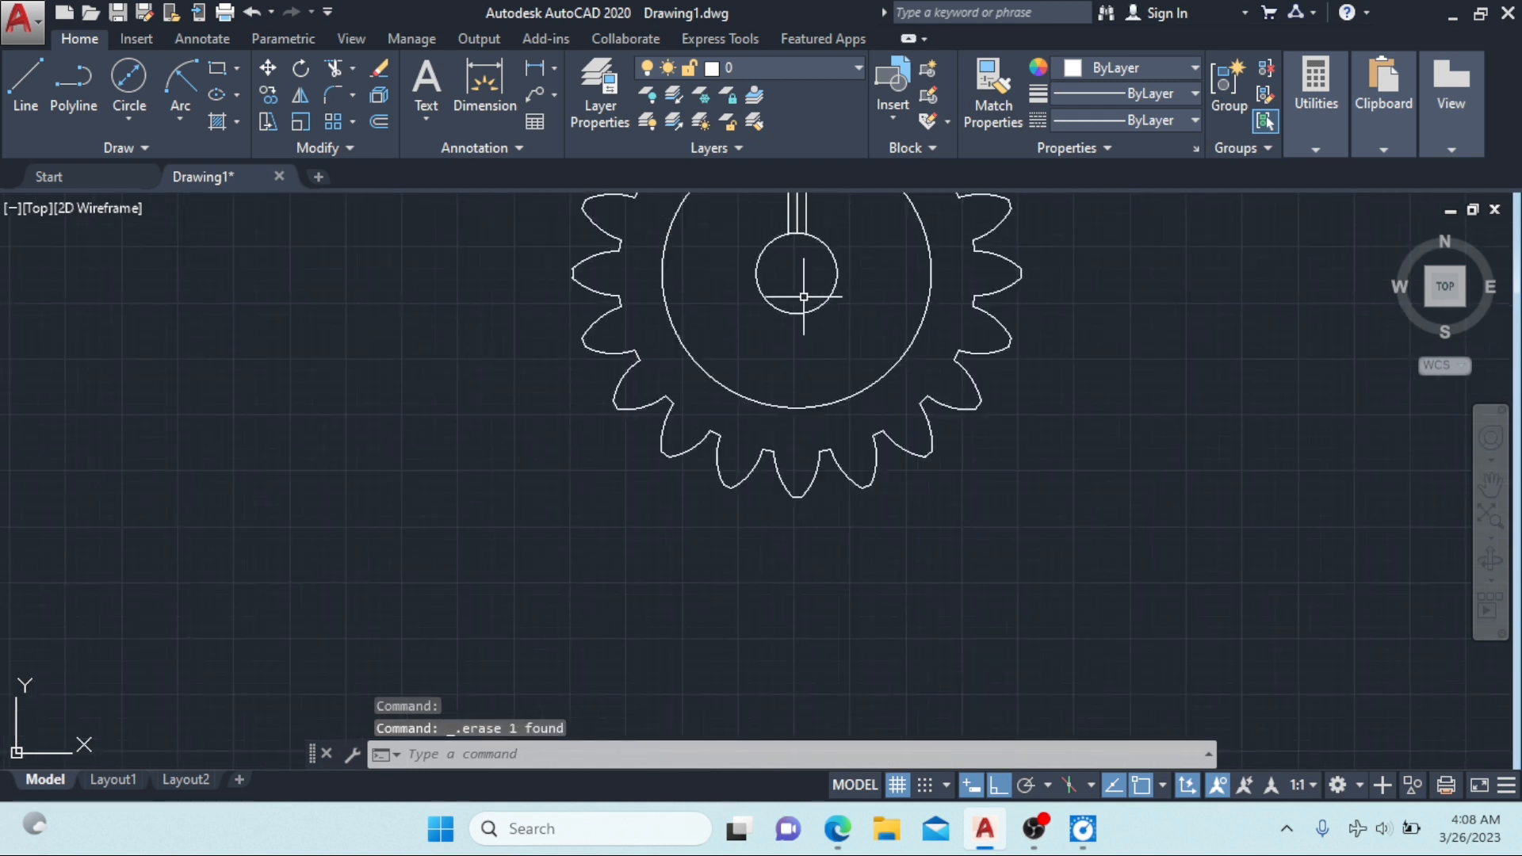
{"action": "scroll", "coordinate": [846, 426], "scroll_direction": "up", "scroll_amount": 6}
{"action": "middle_click_drag", "start_coordinate": [743, 413], "coordinate": [778, 480]}
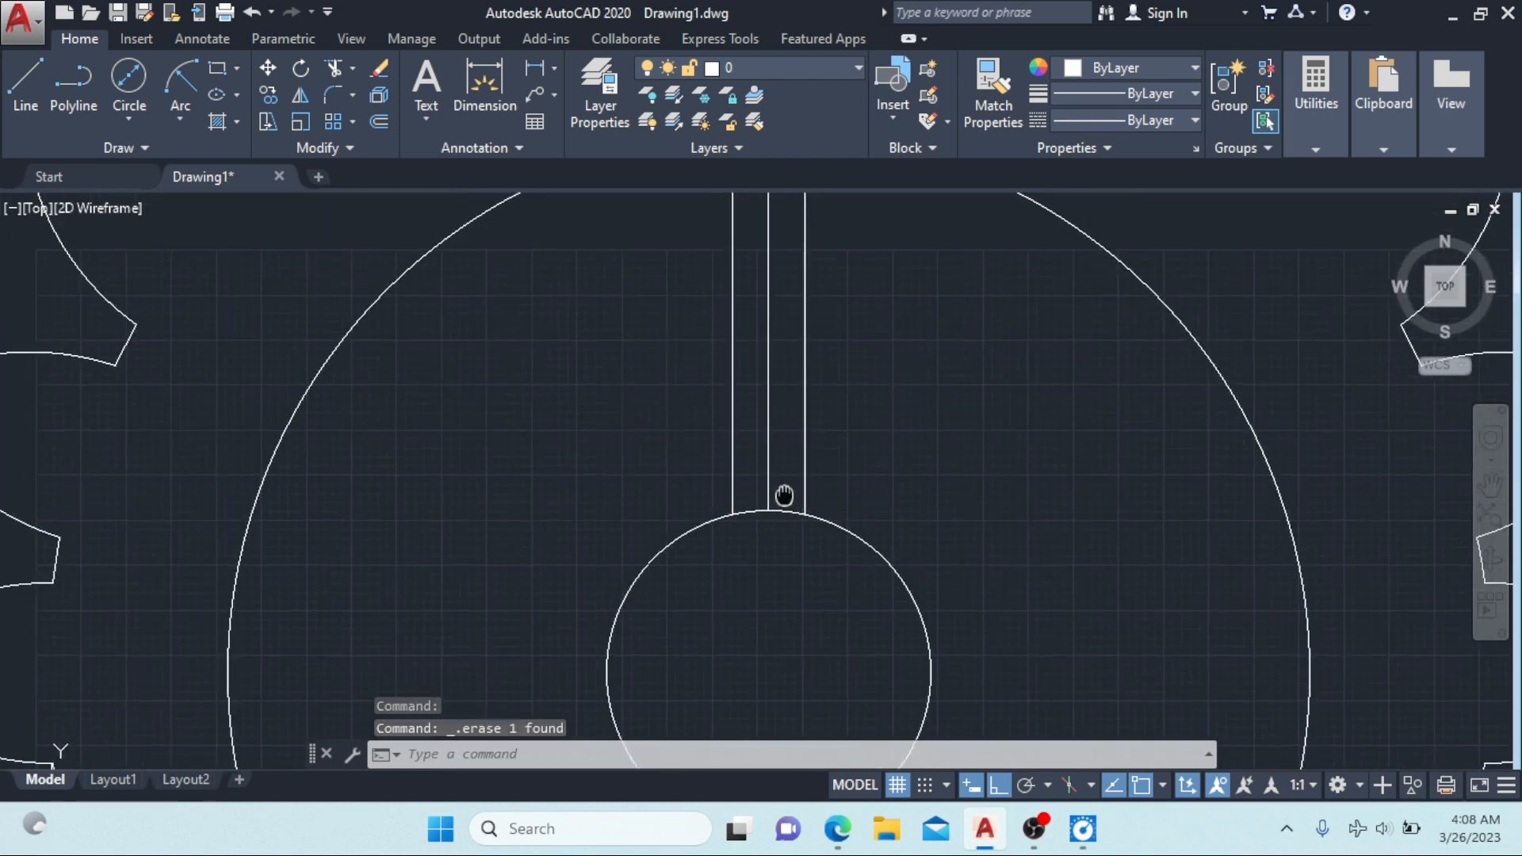
{"action": "left_click", "coordinate": [28, 83]}
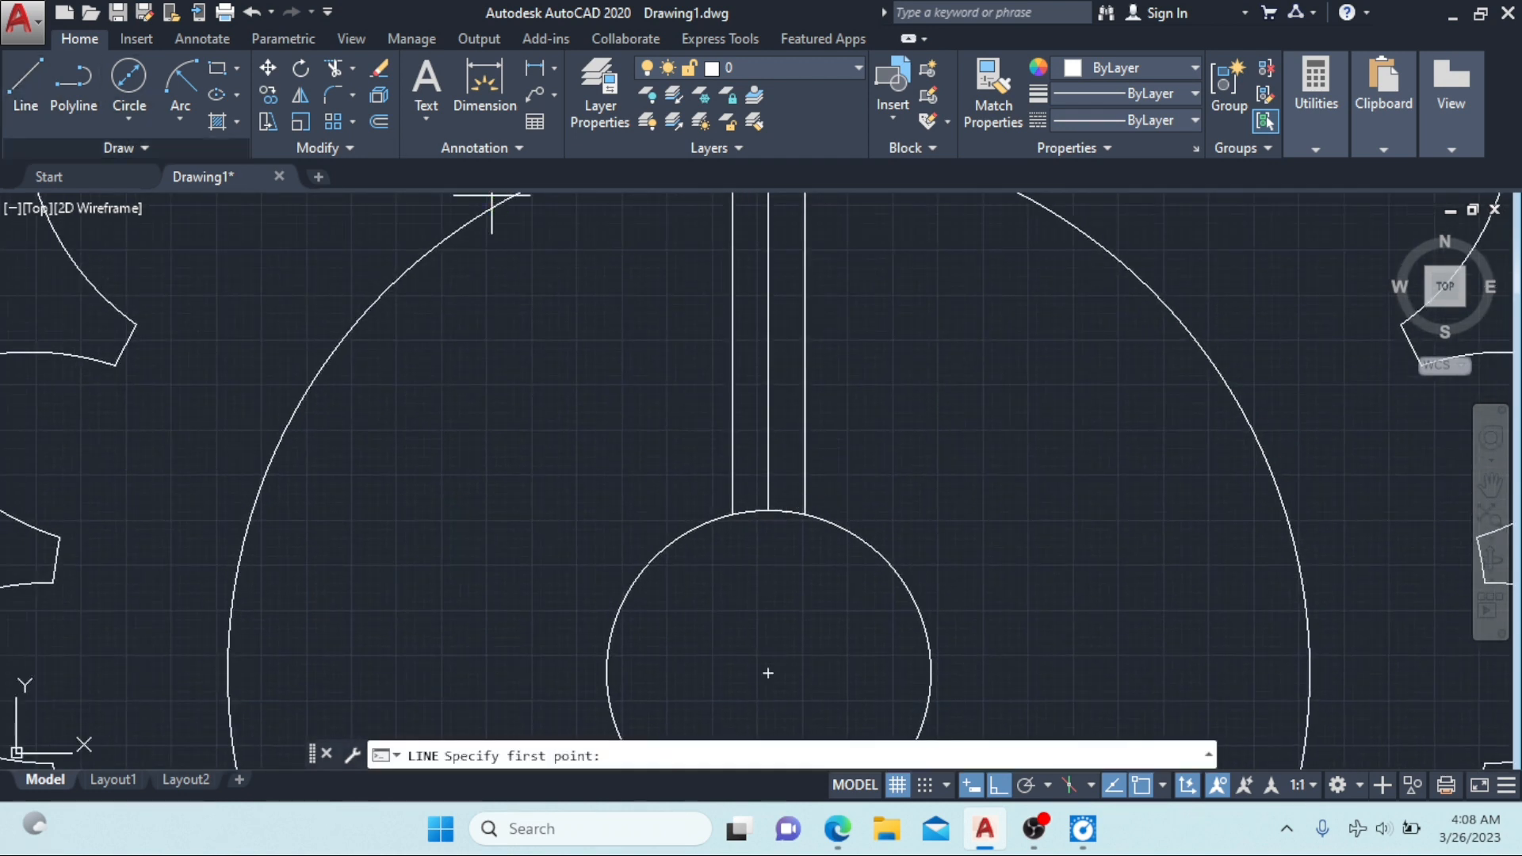
{"action": "left_click", "coordinate": [732, 514]}
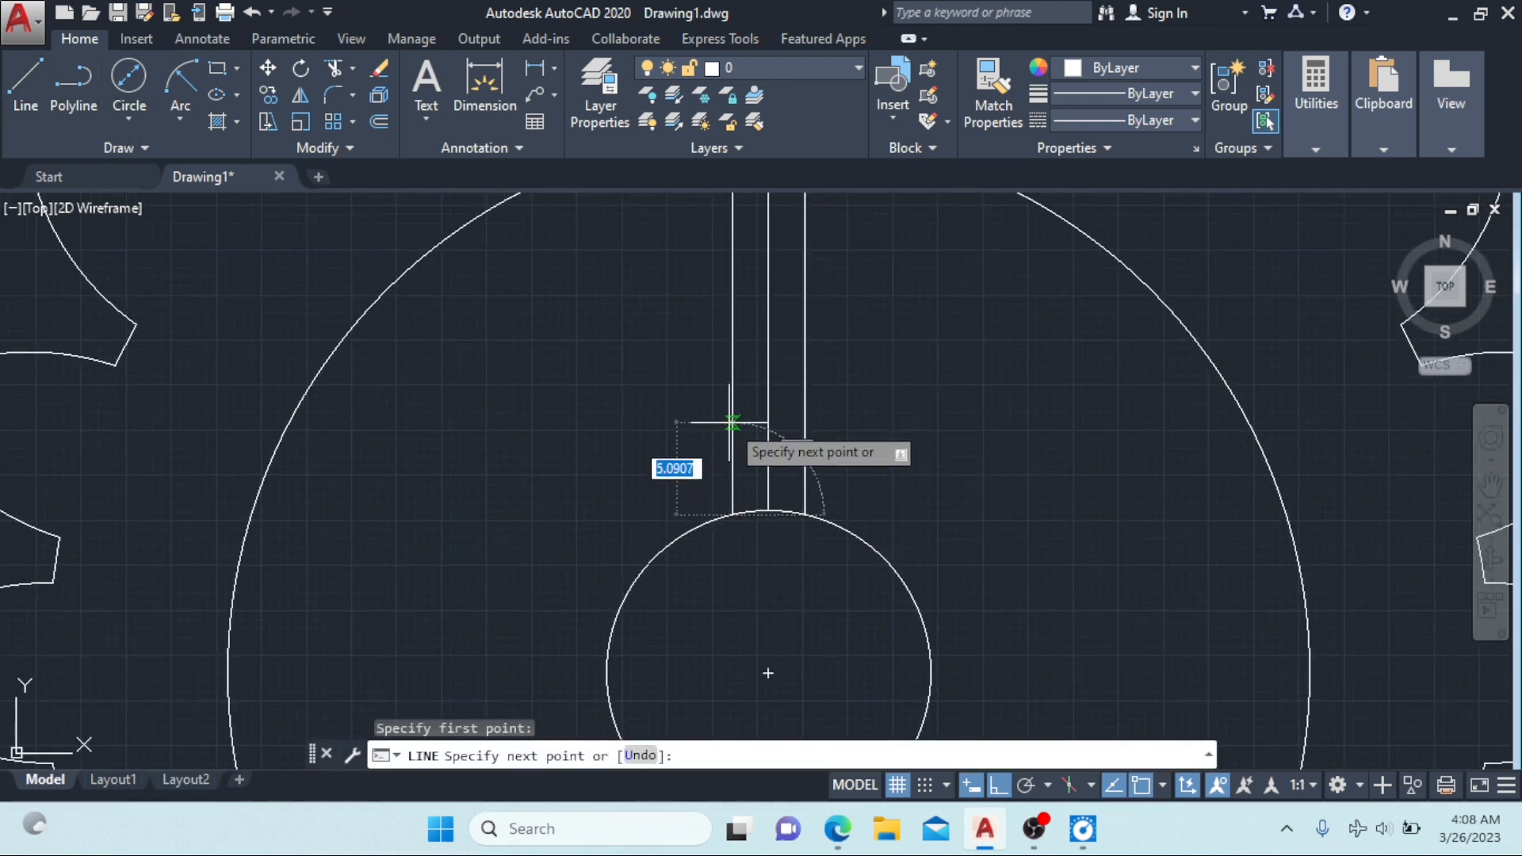
{"action": "type", "text": "4"}
{"action": "key", "text": "Return"}
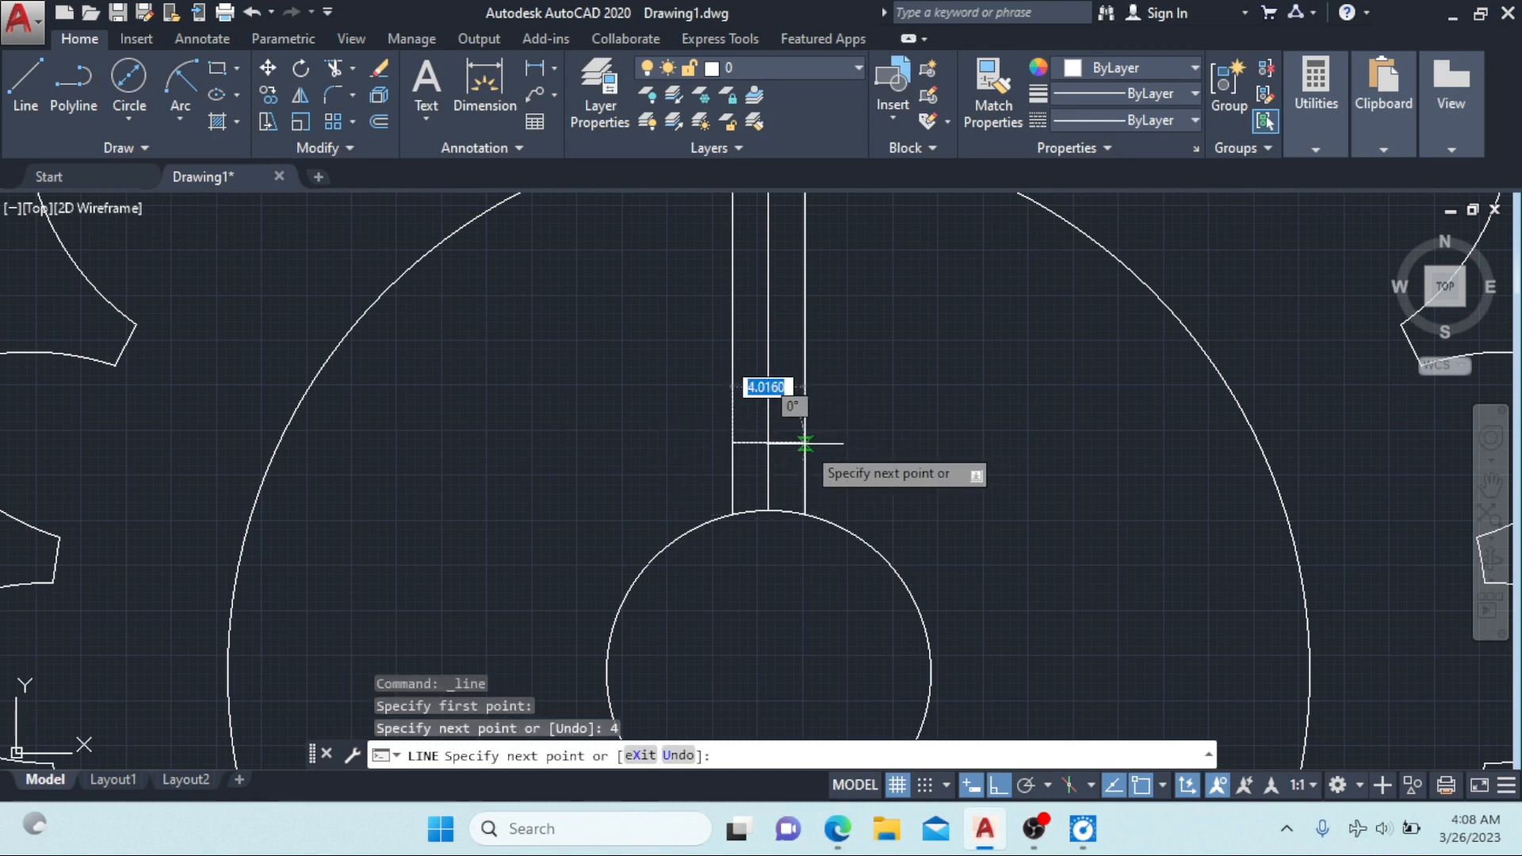
{"action": "left_click", "coordinate": [804, 443]}
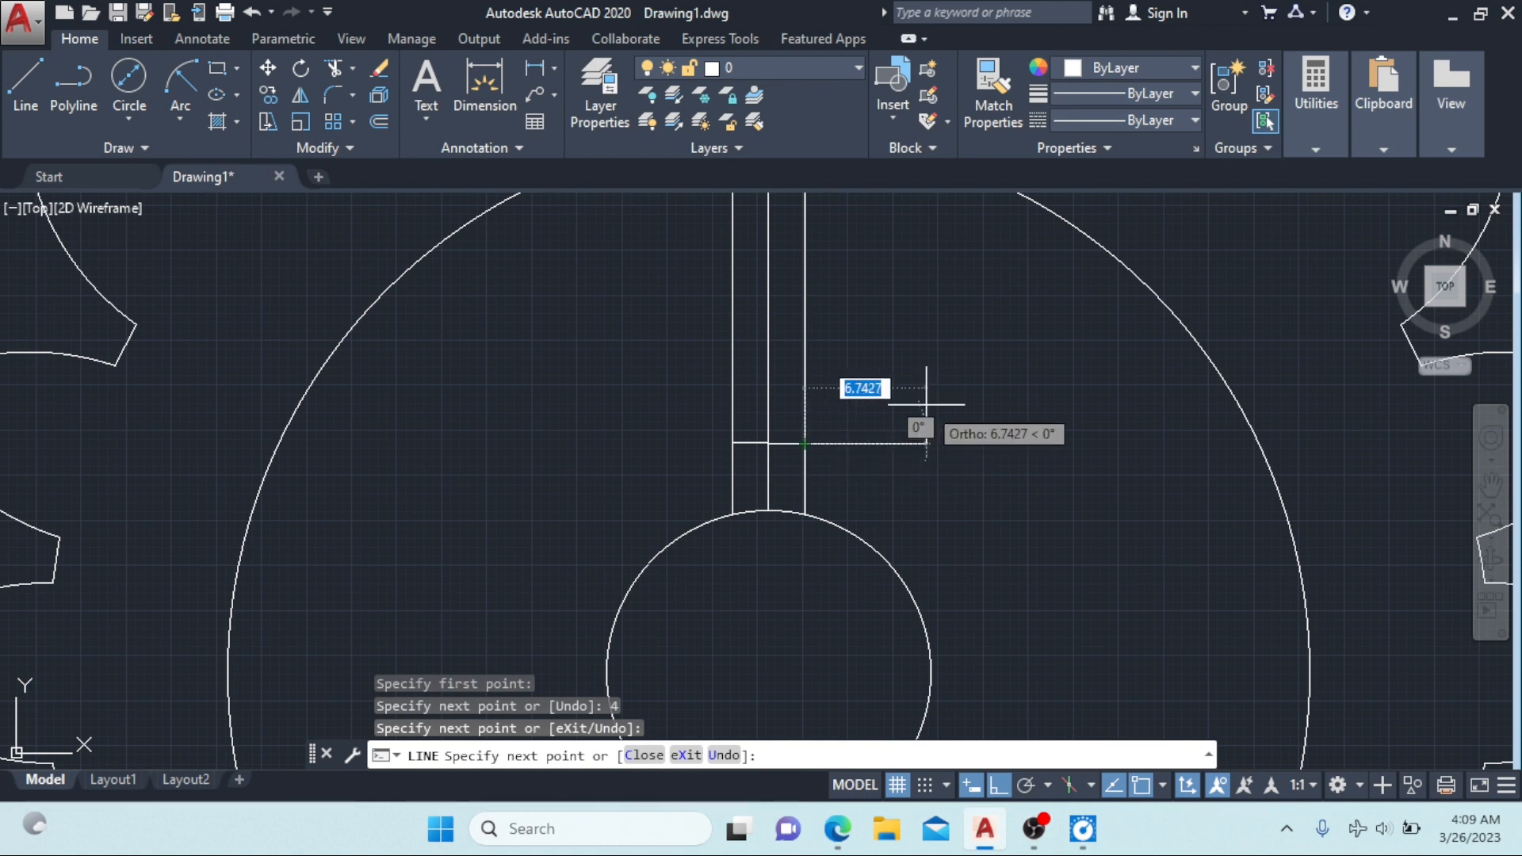
{"action": "key", "text": "Escape"}
{"action": "scroll", "coordinate": [835, 454], "scroll_direction": "down", "scroll_amount": 4}
{"action": "scroll", "coordinate": [792, 452], "scroll_direction": "up", "scroll_amount": 7}
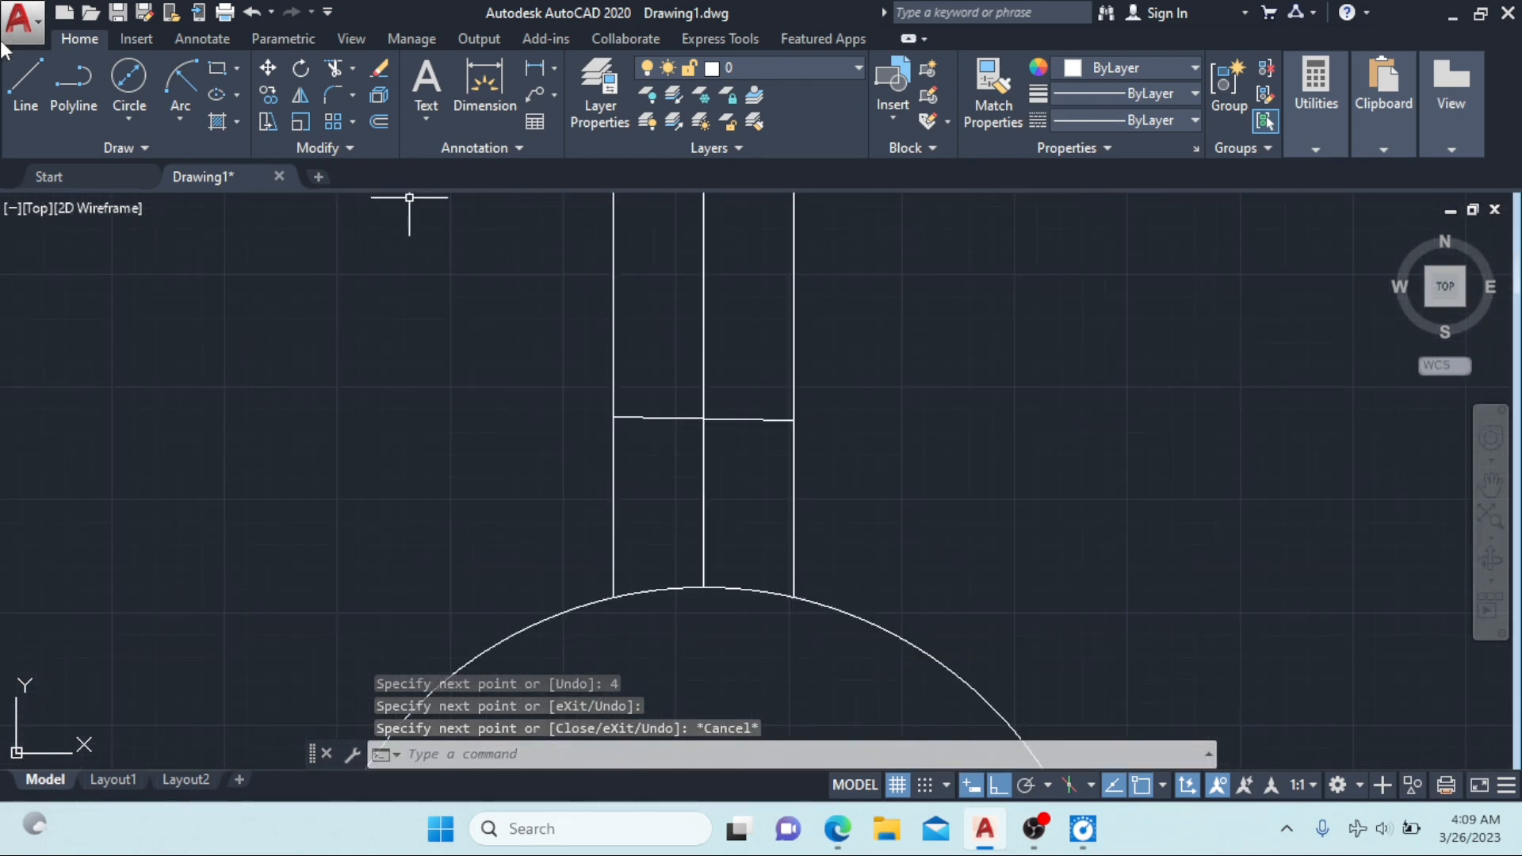
{"action": "left_click", "coordinate": [28, 87]}
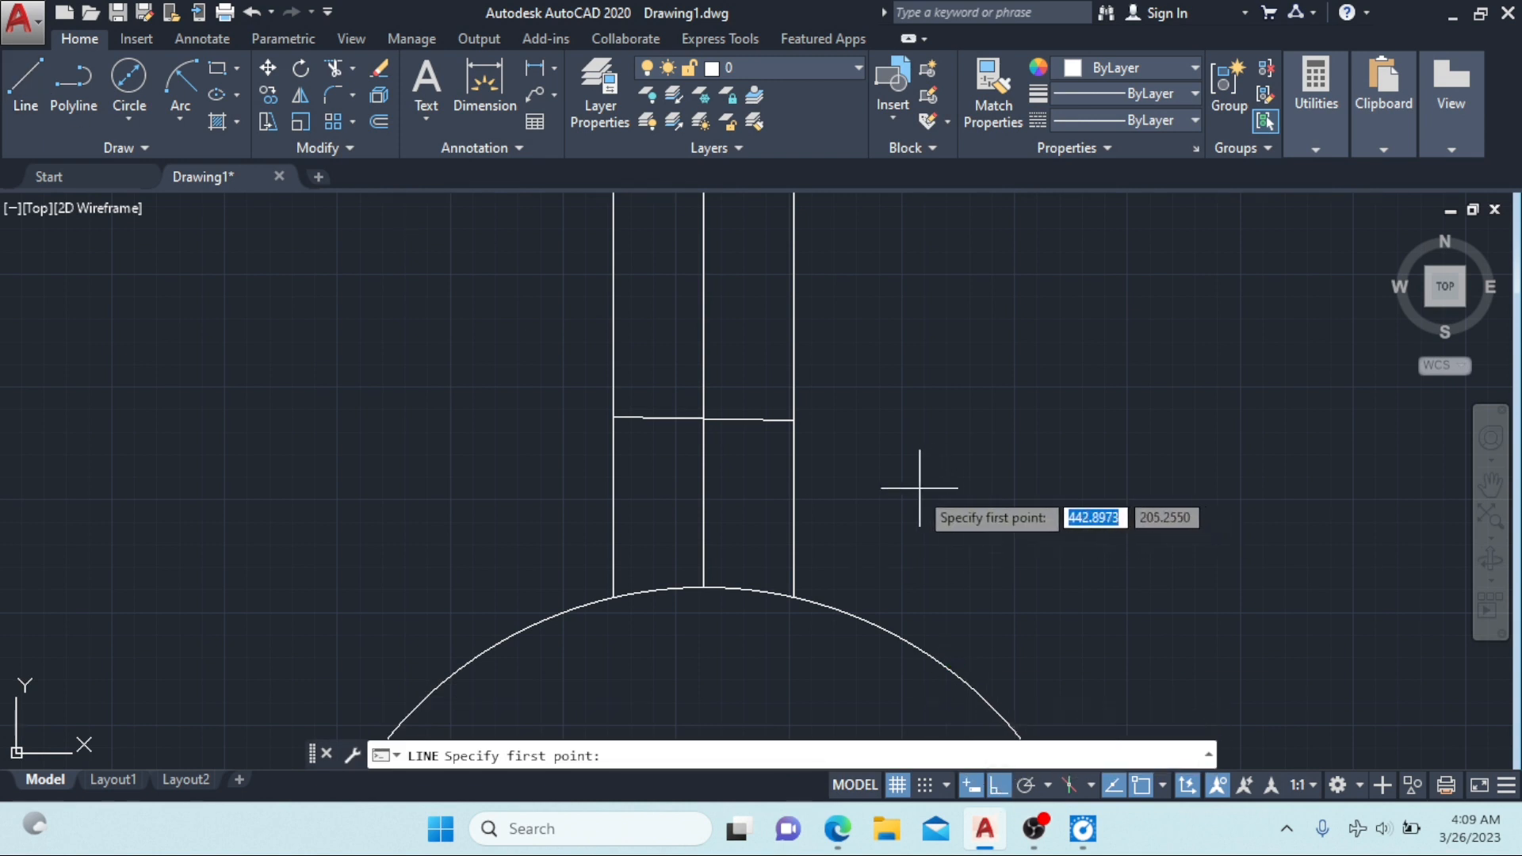
{"action": "key", "text": "Escape"}
{"action": "key", "text": "Escape"}
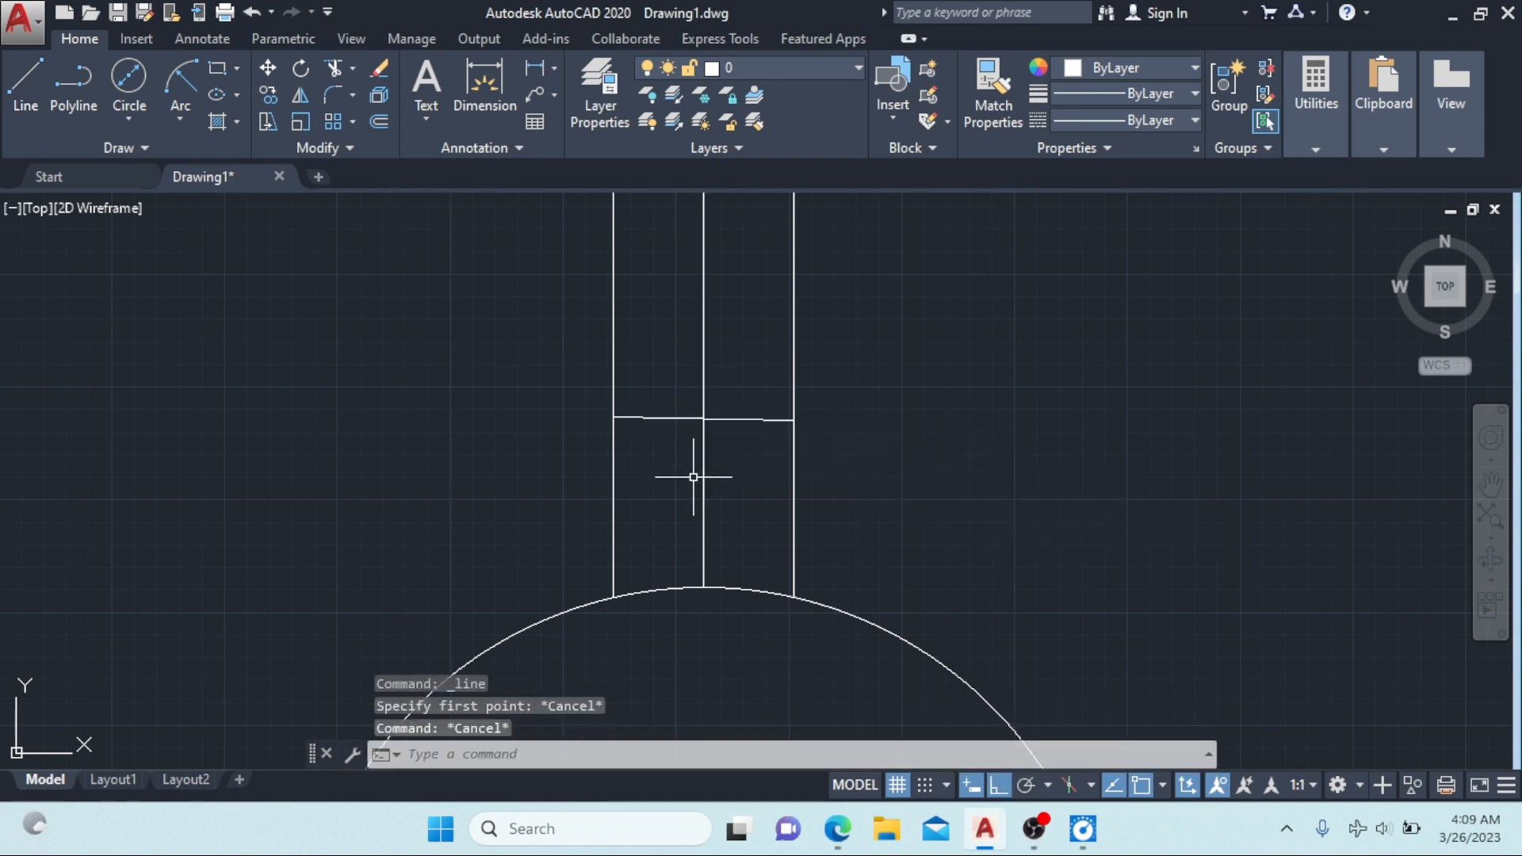
Step: Trim the three vertical construction lines extending above the keyway's top edge
{"action": "type", "text": "TR"}
{"action": "key", "text": "Return"}
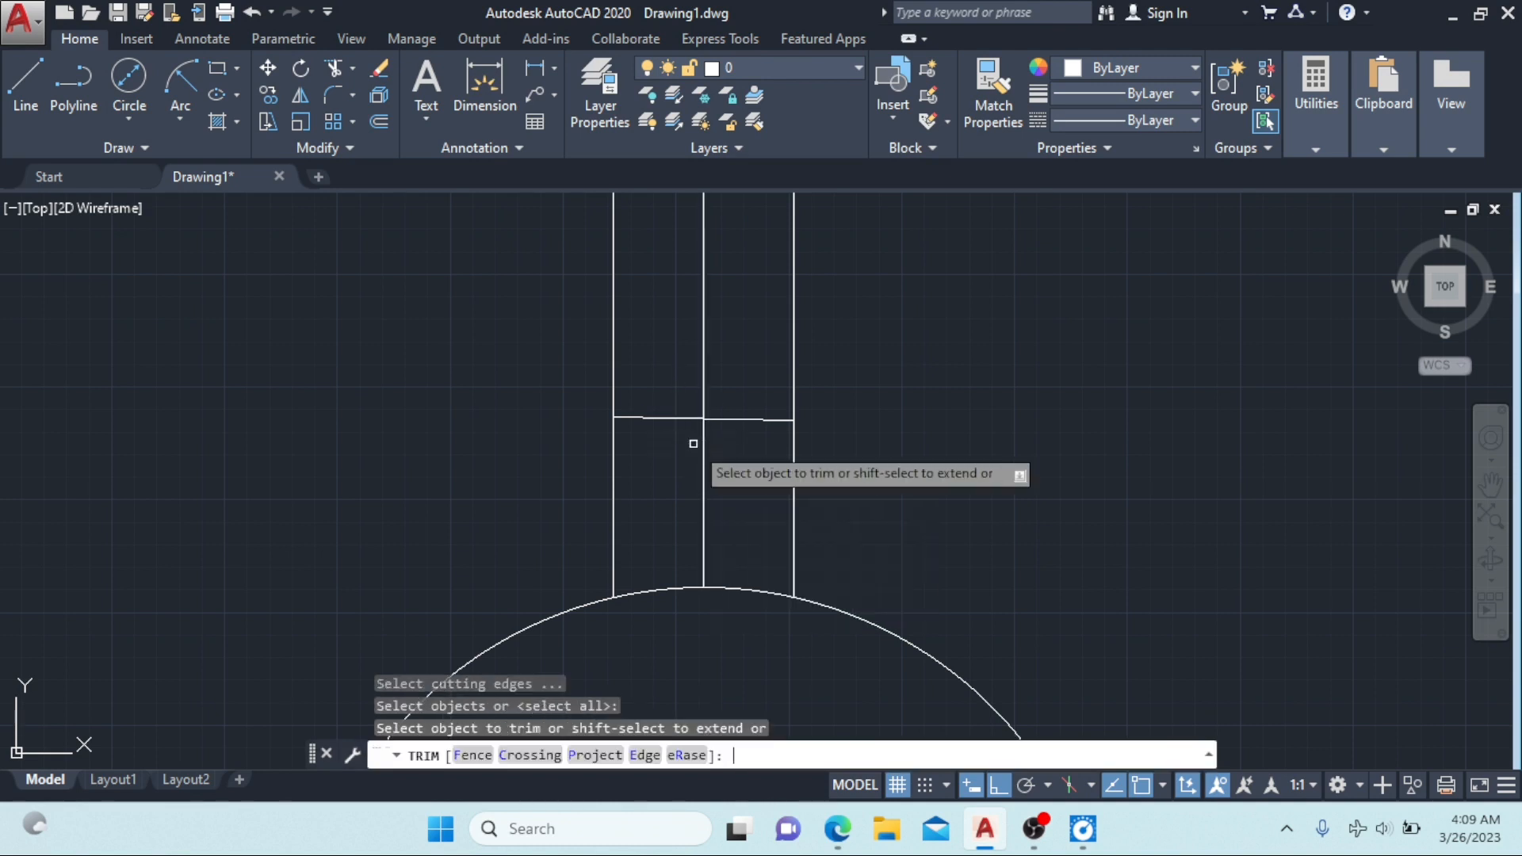
{"action": "left_click", "coordinate": [614, 388]}
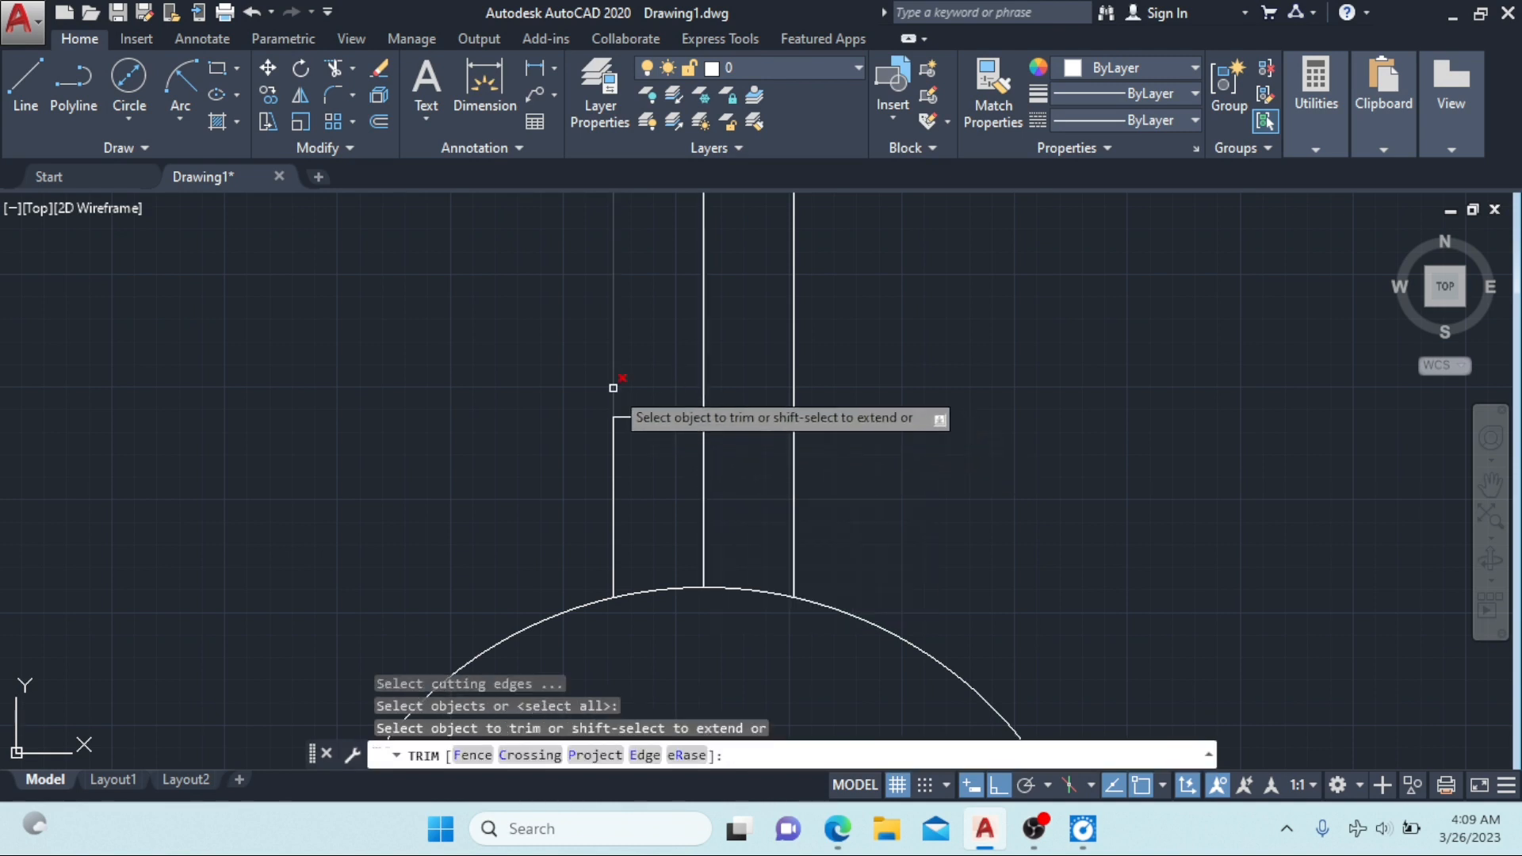
{"action": "left_click", "coordinate": [701, 368]}
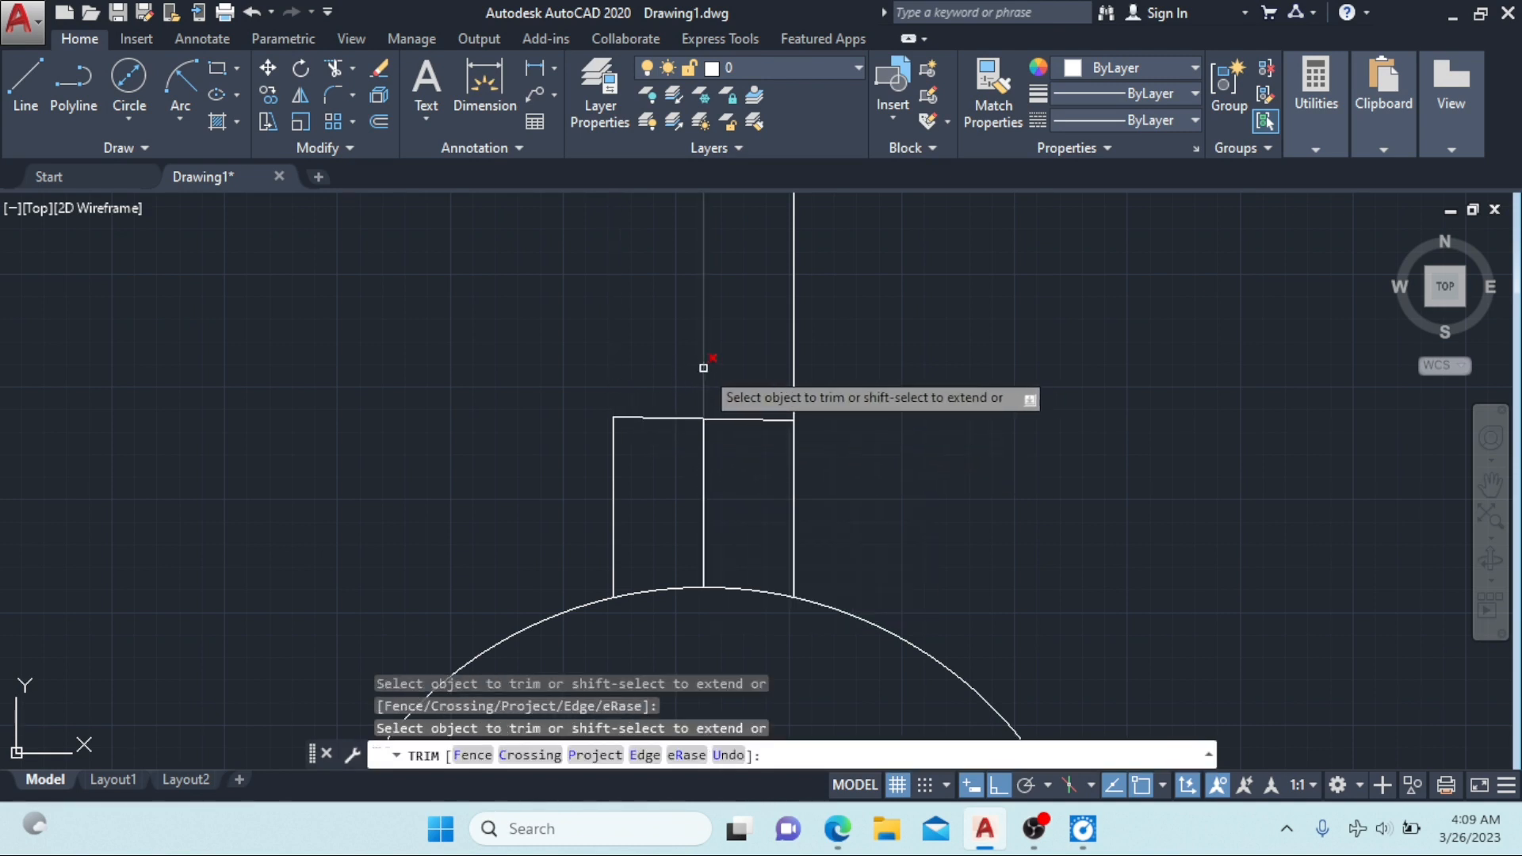
{"action": "left_click", "coordinate": [796, 368]}
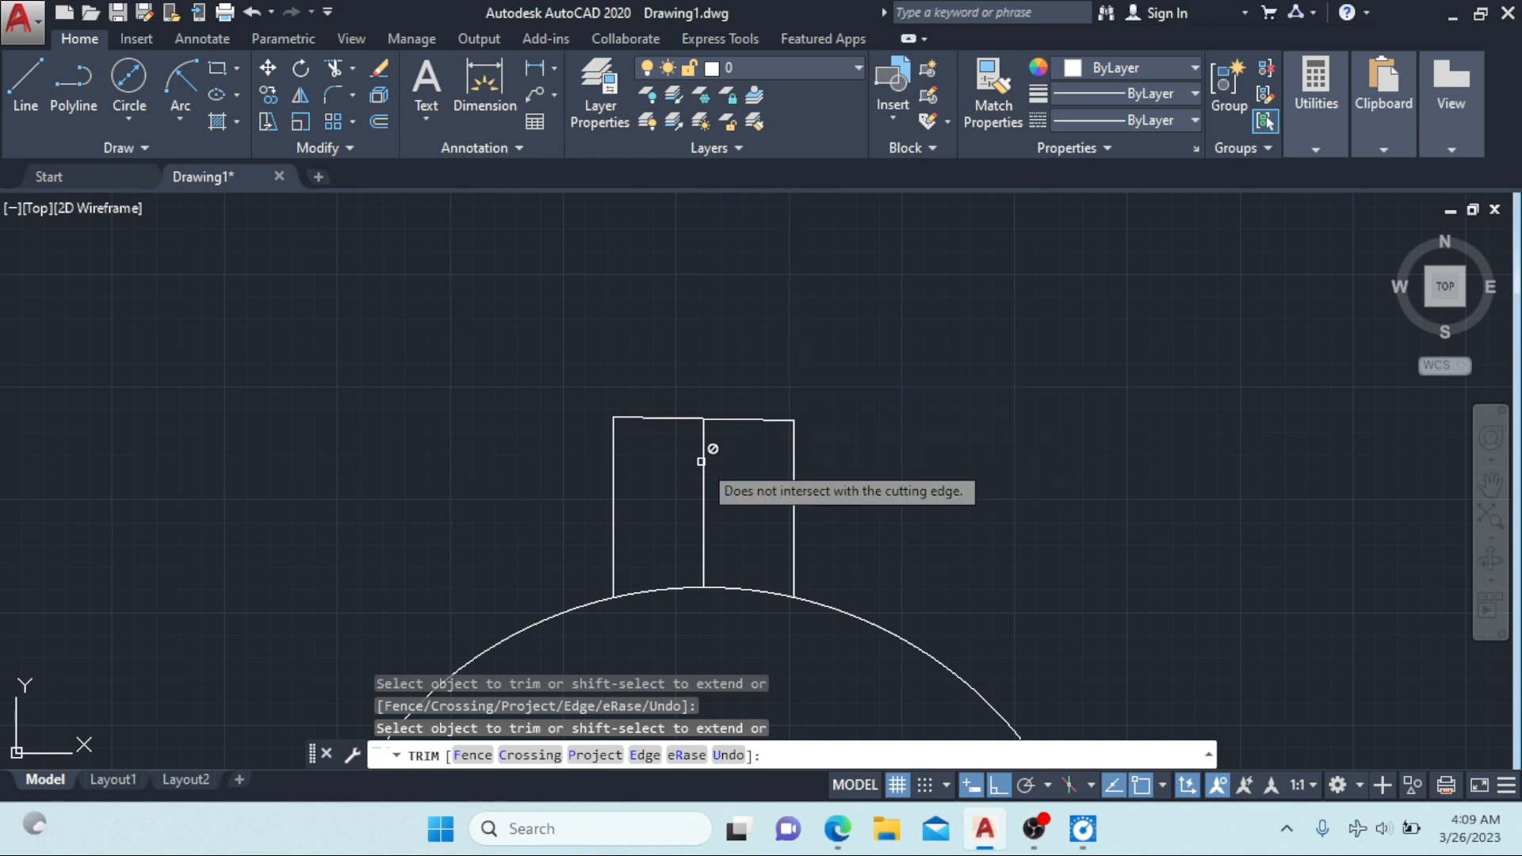
Step: Trim the bore arc between the keyway's sides and erase the leftover vertical centre line inside the keyway
{"action": "left_click", "coordinate": [729, 588]}
{"action": "left_click", "coordinate": [680, 588]}
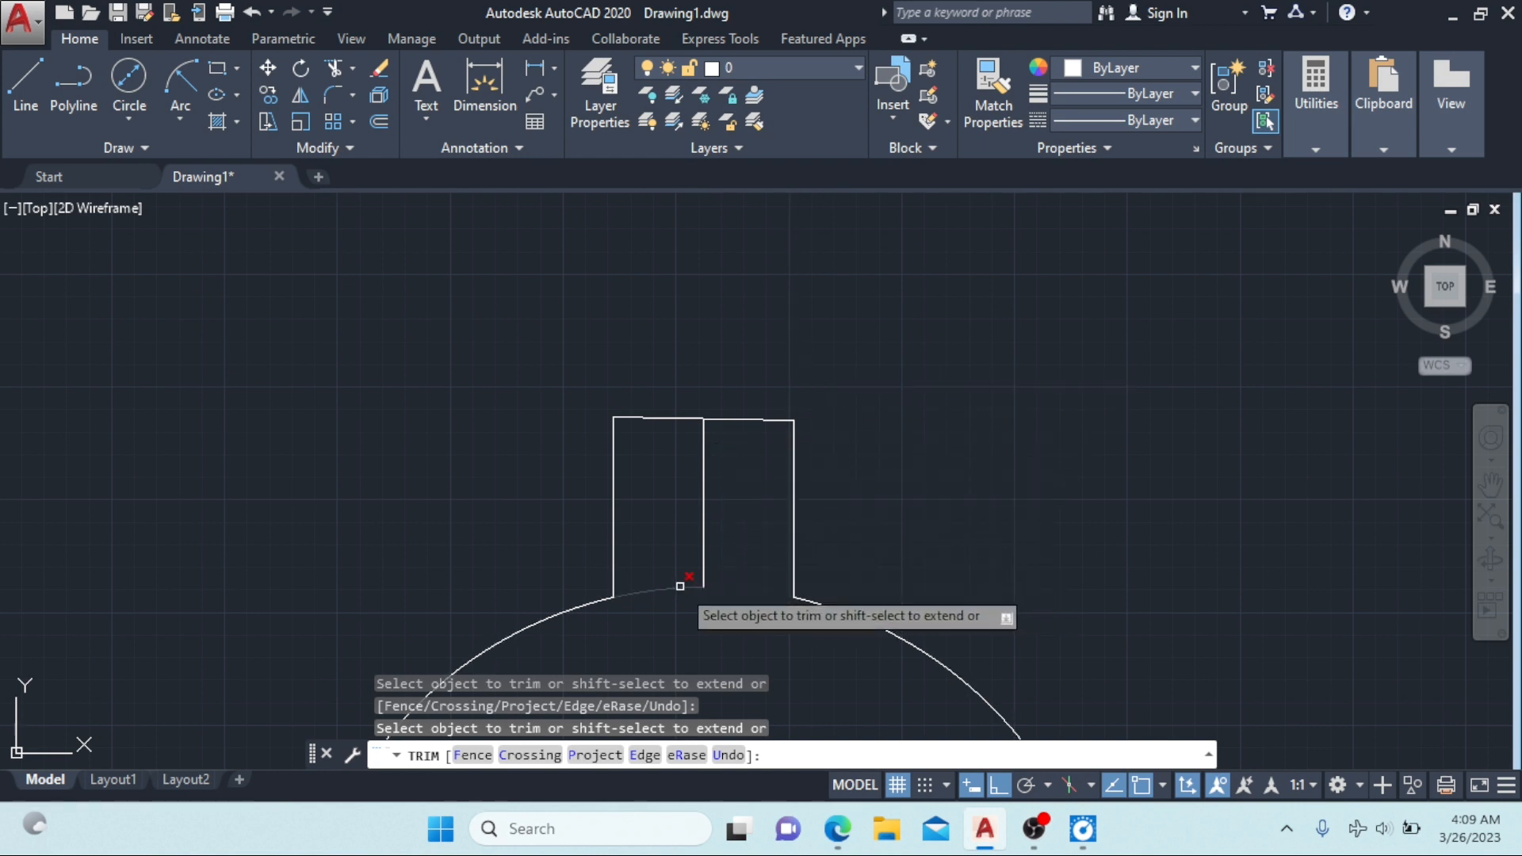
{"action": "key", "text": "Escape"}
{"action": "left_click", "coordinate": [703, 534]}
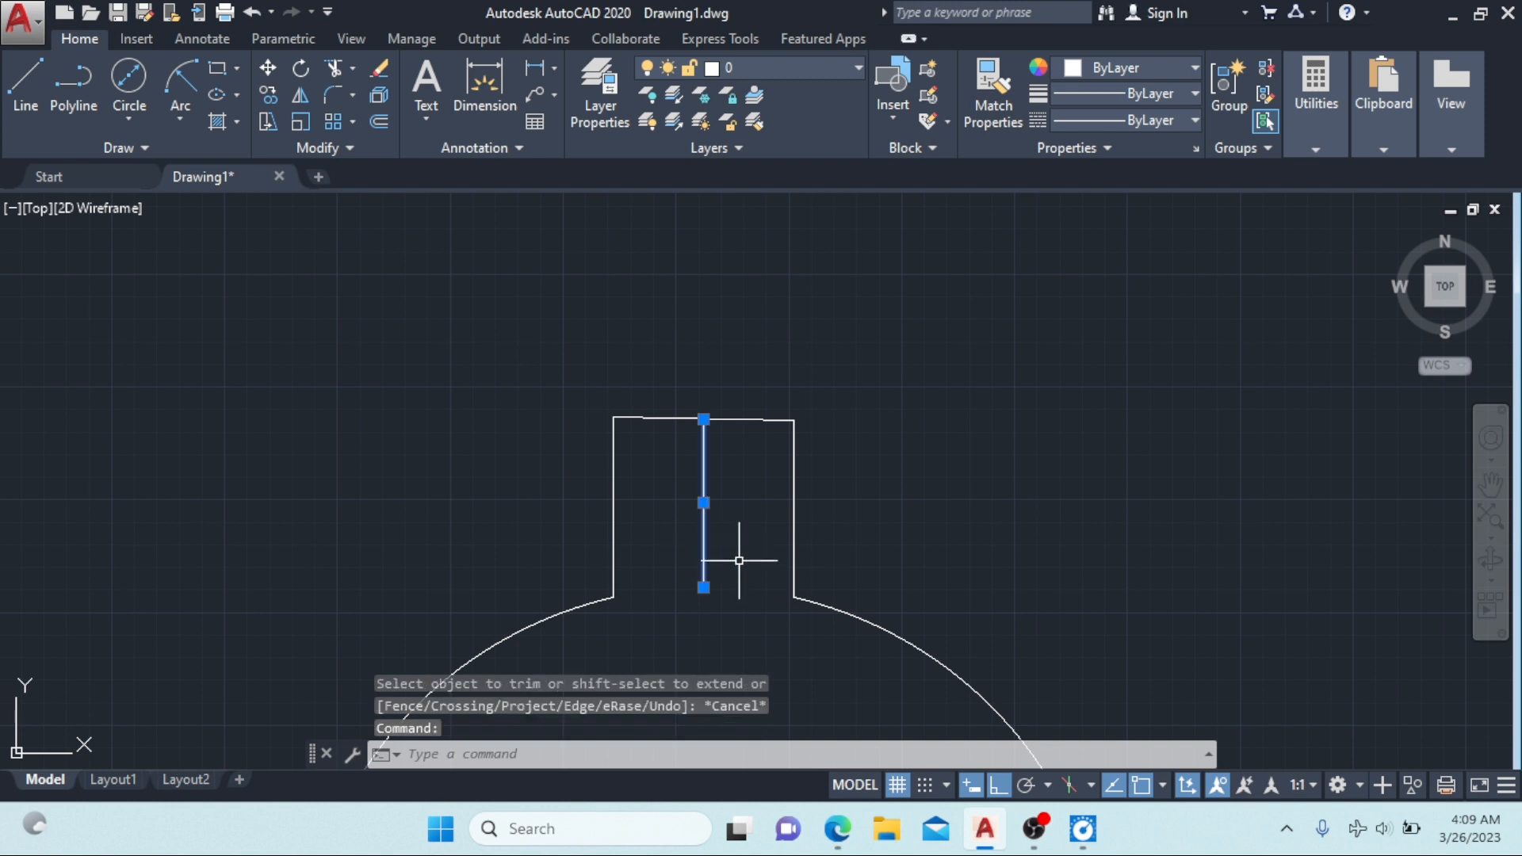
{"action": "key", "text": "Delete"}
{"action": "scroll", "coordinate": [739, 560], "scroll_direction": "down", "scroll_amount": 10}
{"action": "mouse_move", "coordinate": [741, 561]}
{"action": "middle_mouse_down"}
{"action": "mouse_move", "coordinate": [797, 540]}
{"action": "mouse_move", "coordinate": [815, 475]}
{"action": "middle_mouse_up"}
{"action": "scroll", "coordinate": [823, 455], "scroll_direction": "down", "scroll_amount": 3}
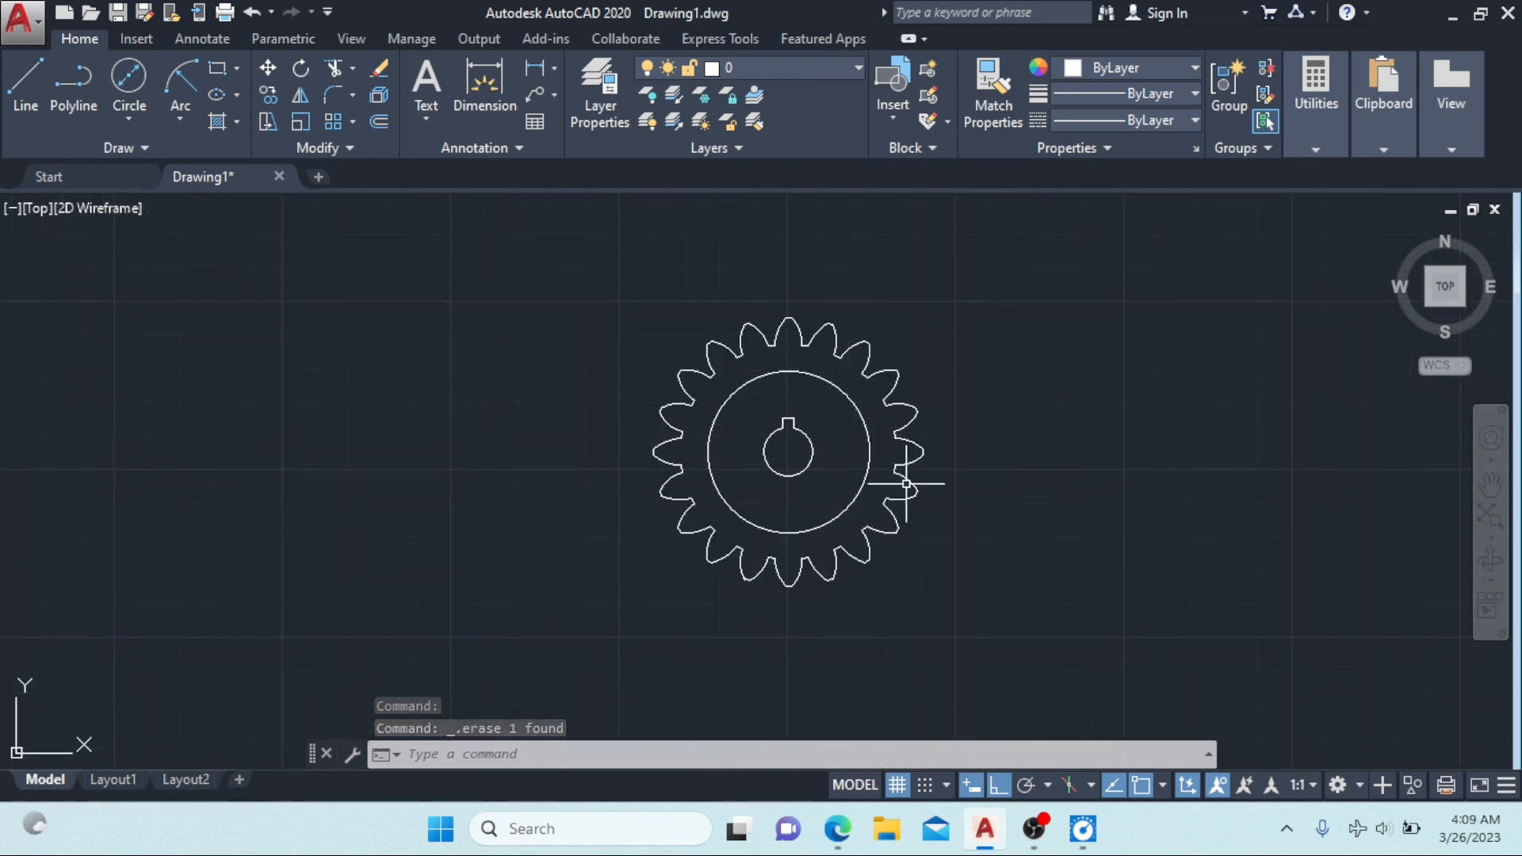
Step: Check the dimensions in the reference PDF, and in AutoCAD add a diameter dimension to the tooth-tip arc at the gear's upper right
{"action": "left_click", "coordinate": [837, 829]}
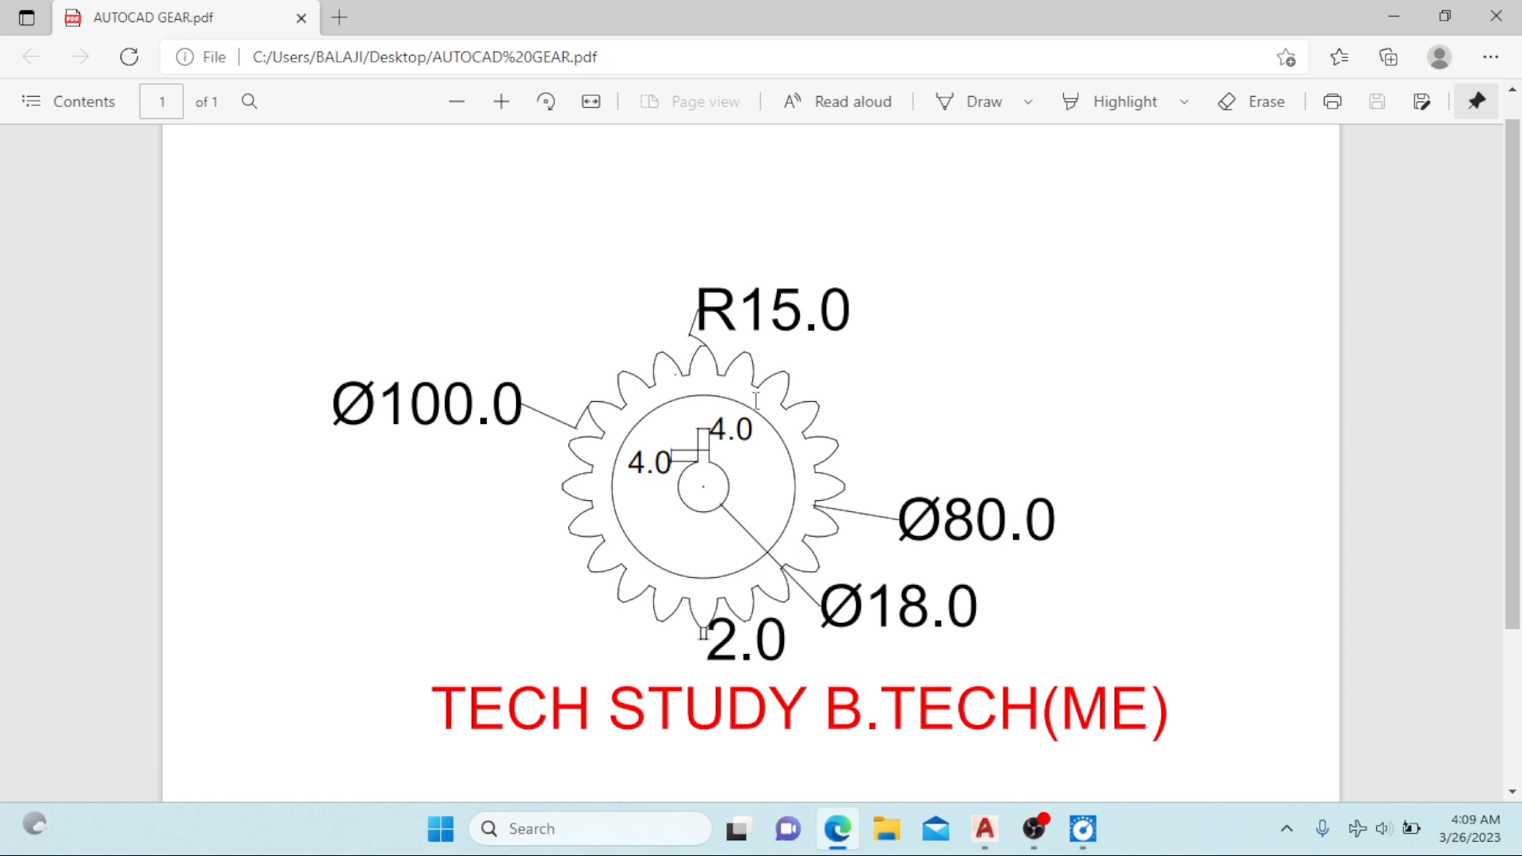
{"action": "left_click", "coordinate": [985, 829]}
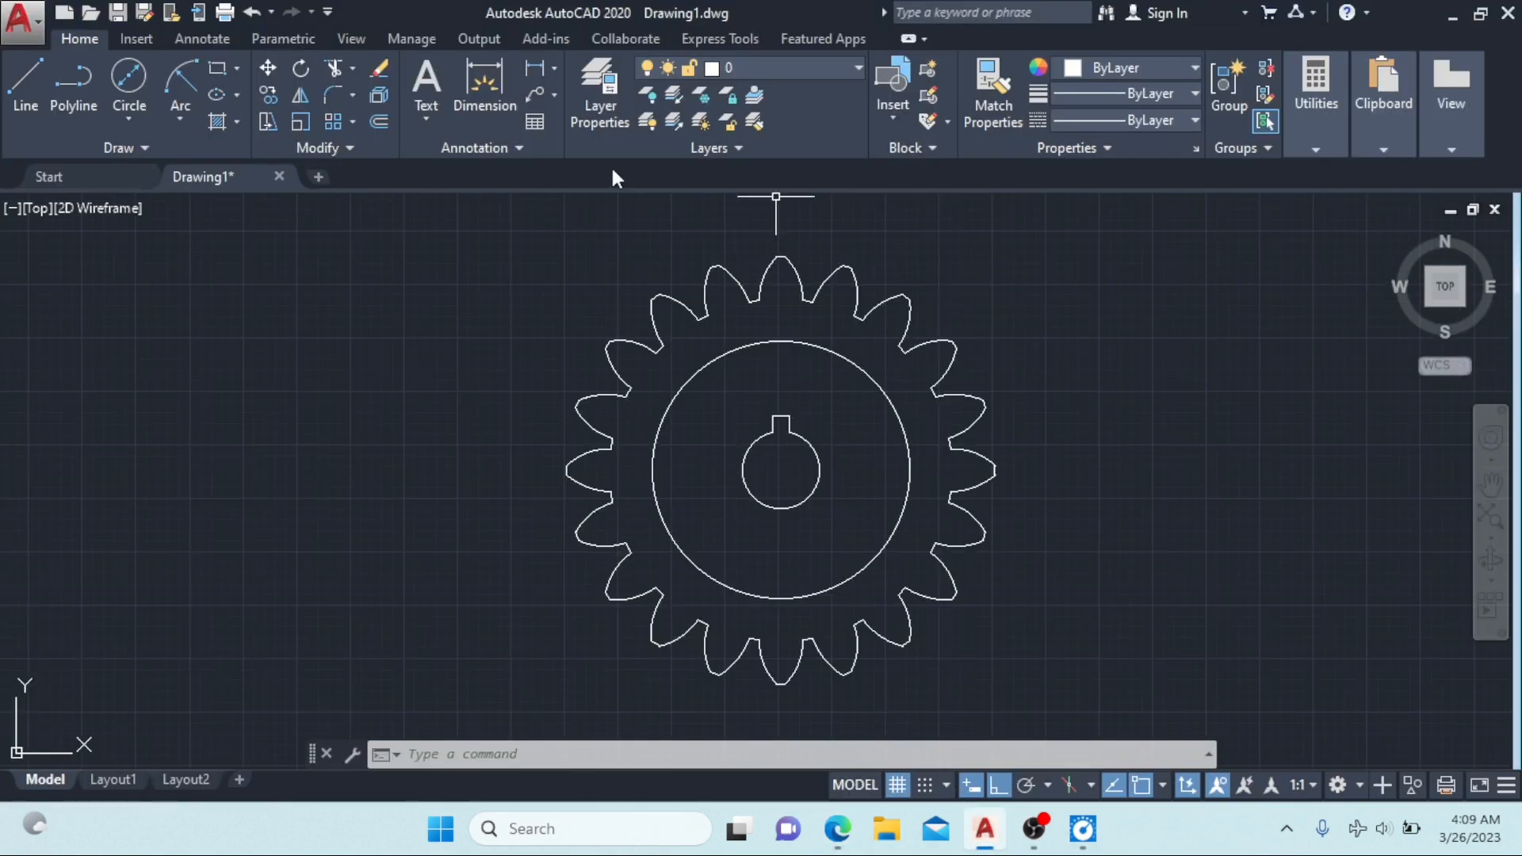
{"action": "left_click", "coordinate": [554, 70]}
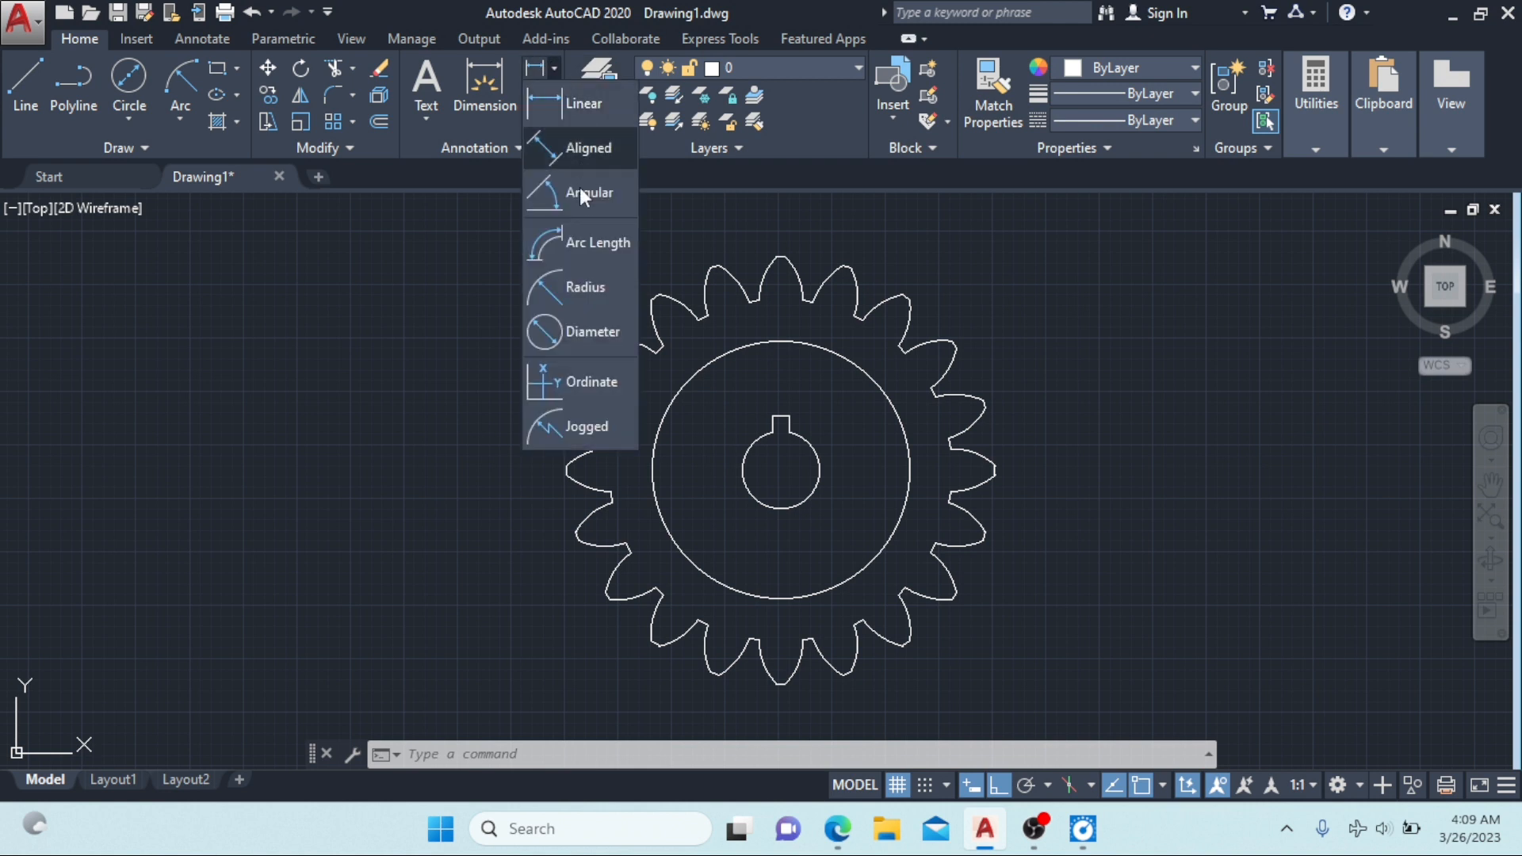
{"action": "left_click", "coordinate": [591, 333]}
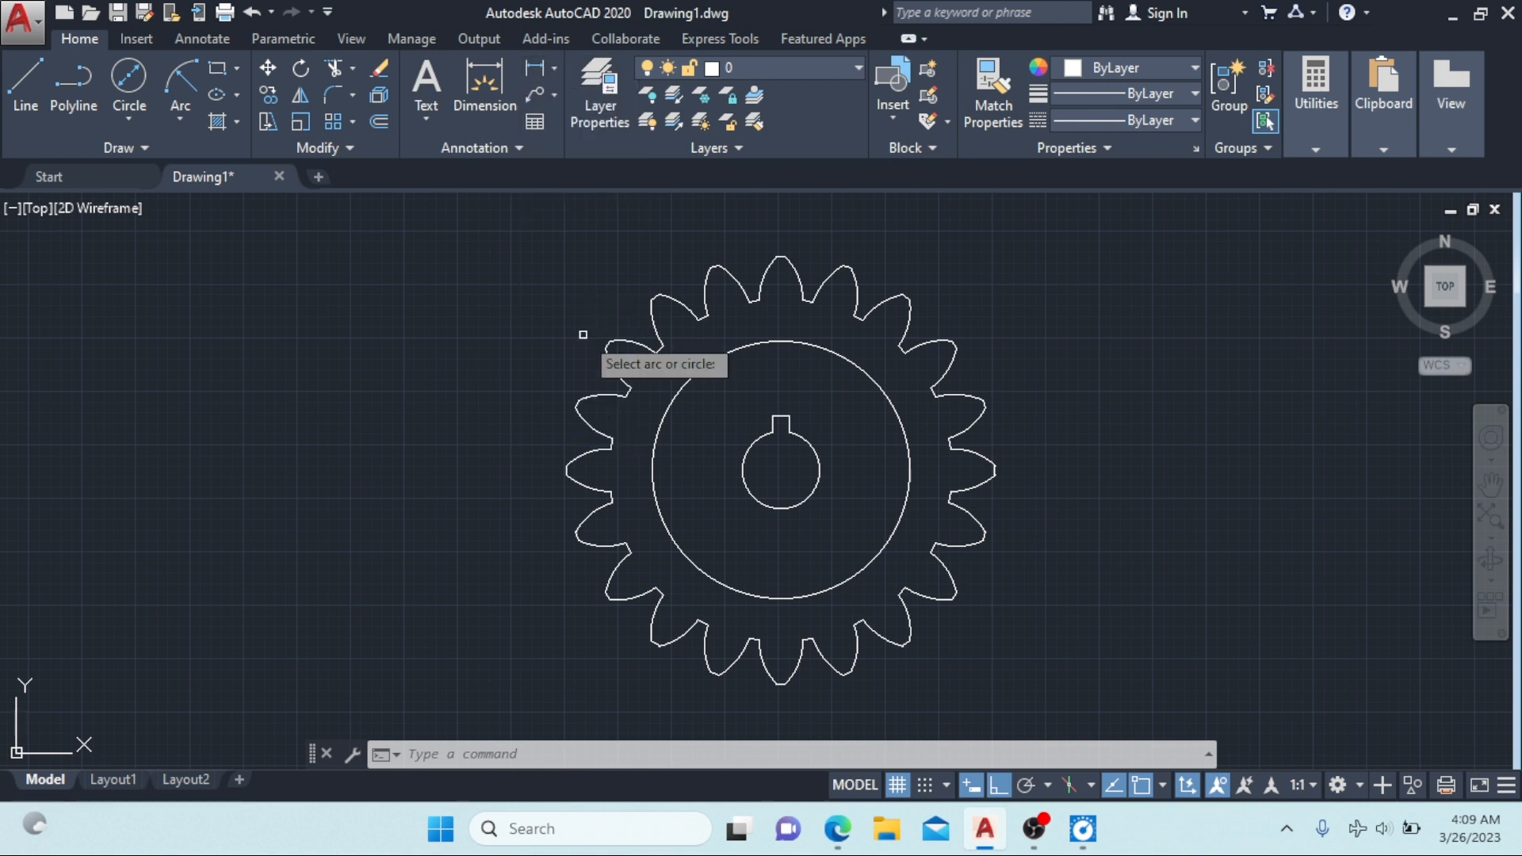
{"action": "left_click", "coordinate": [888, 302]}
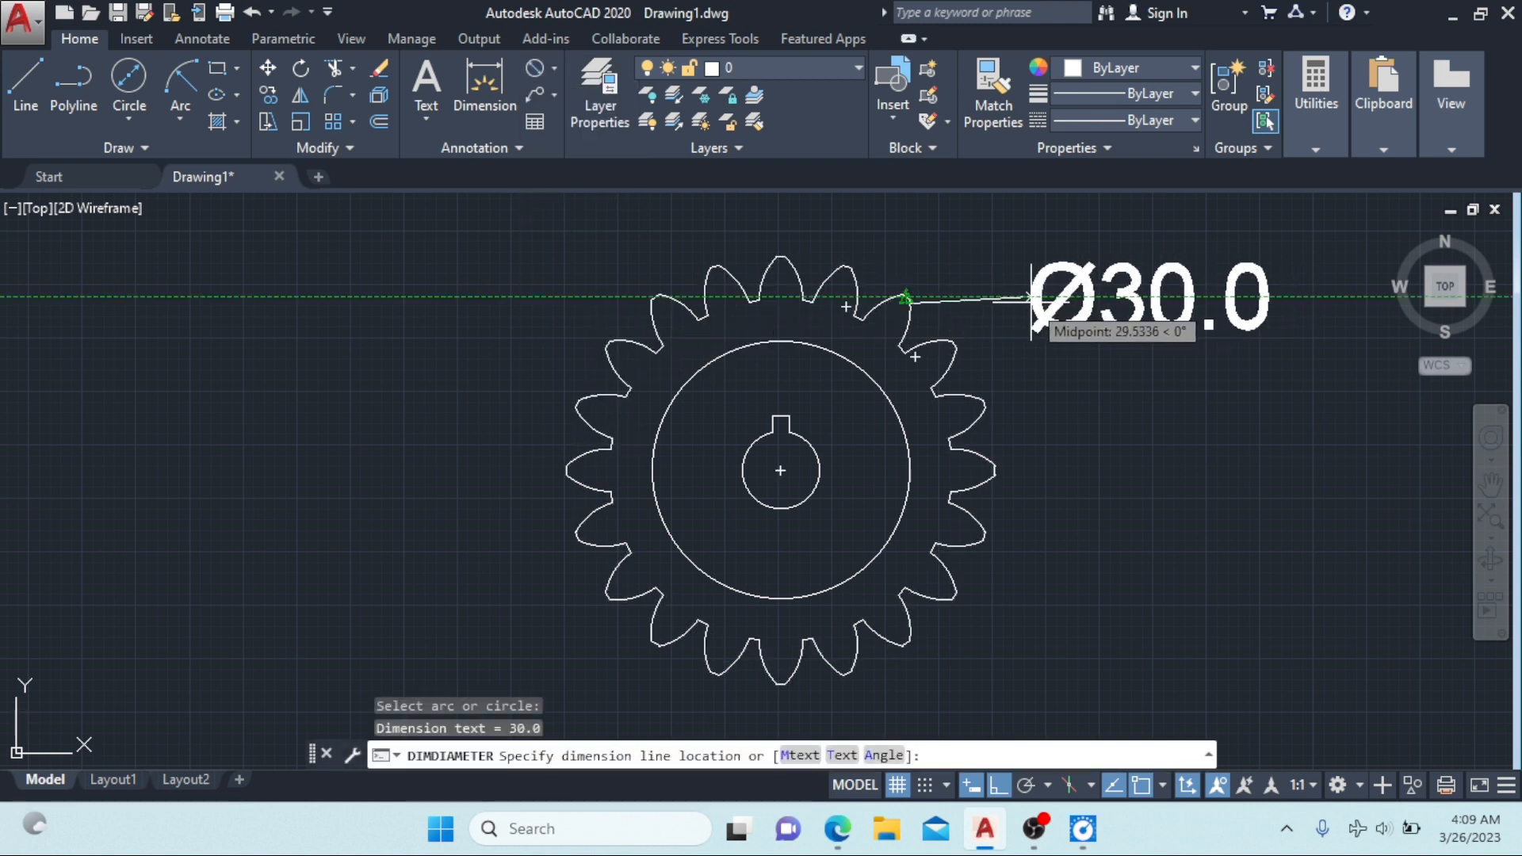
{"action": "key", "text": "Escape"}
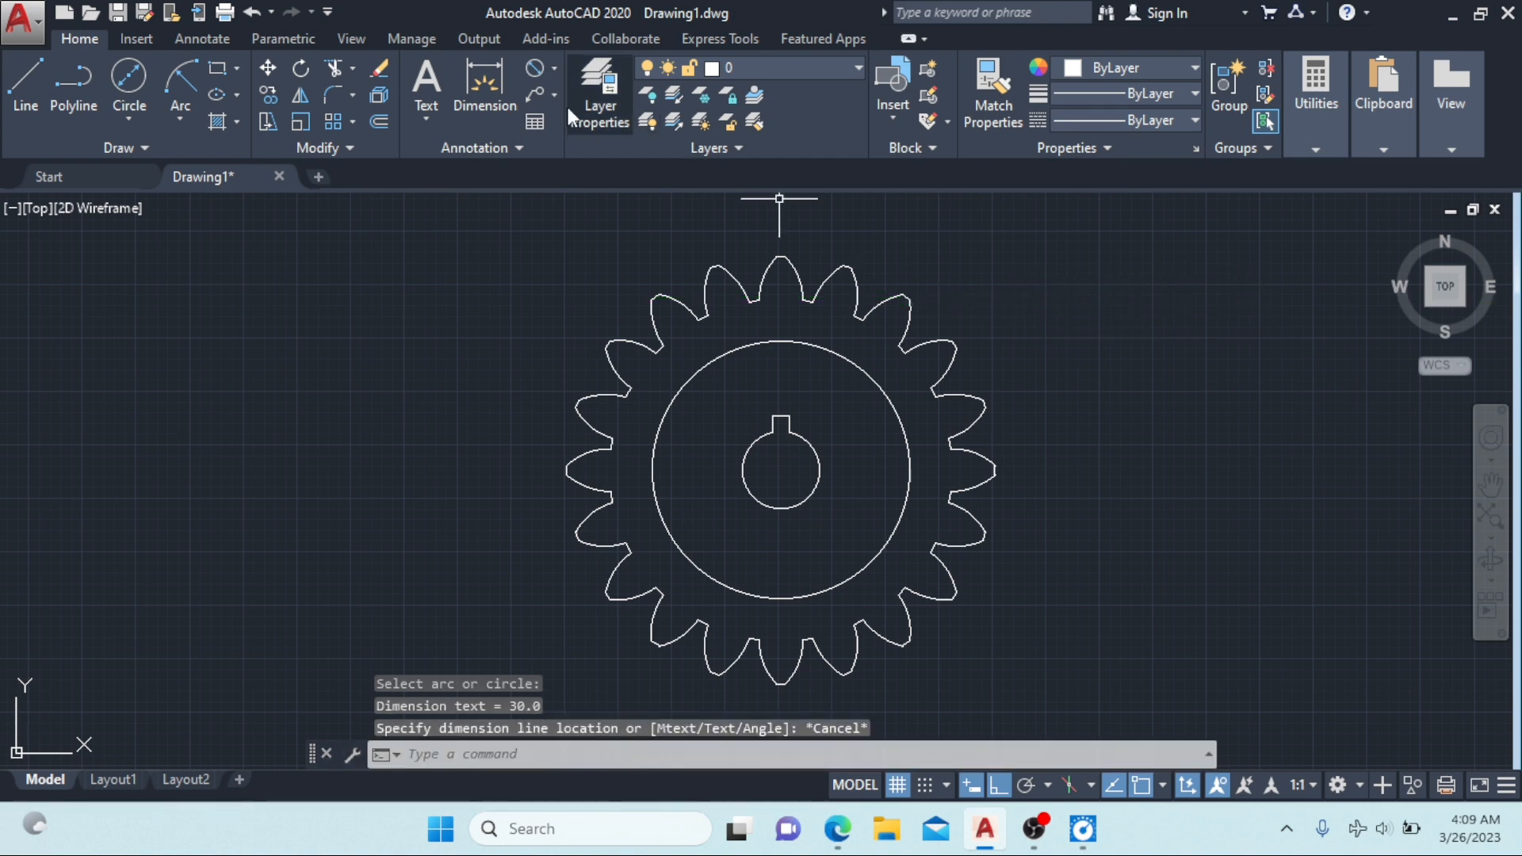
{"action": "key", "text": "Return"}
{"action": "scroll", "coordinate": [899, 271], "scroll_direction": "up", "scroll_amount": 5}
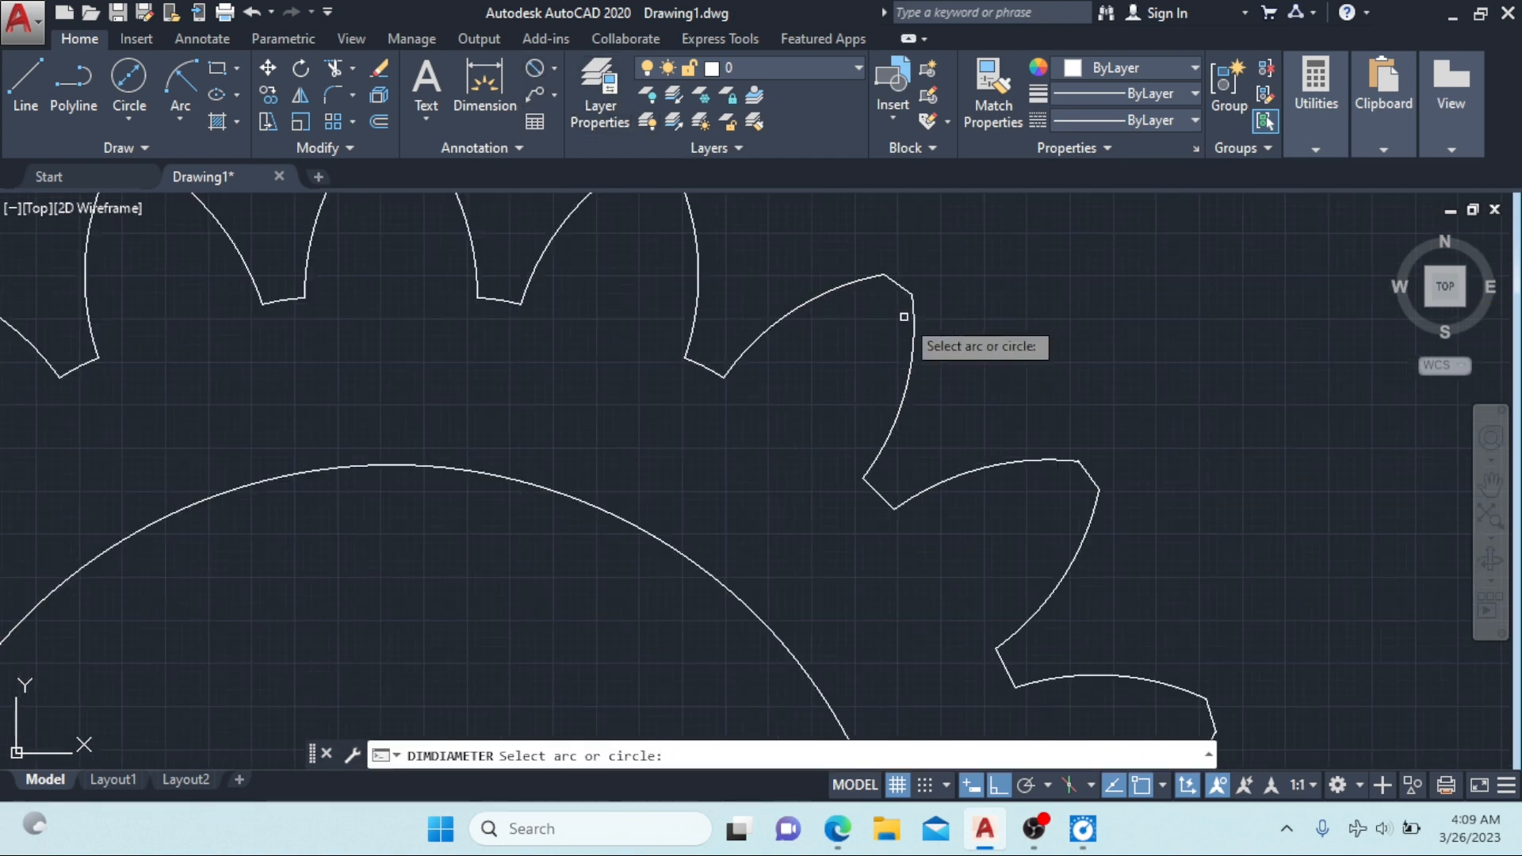
{"action": "left_click", "coordinate": [899, 286]}
{"action": "scroll", "coordinate": [991, 294], "scroll_direction": "down", "scroll_amount": 5}
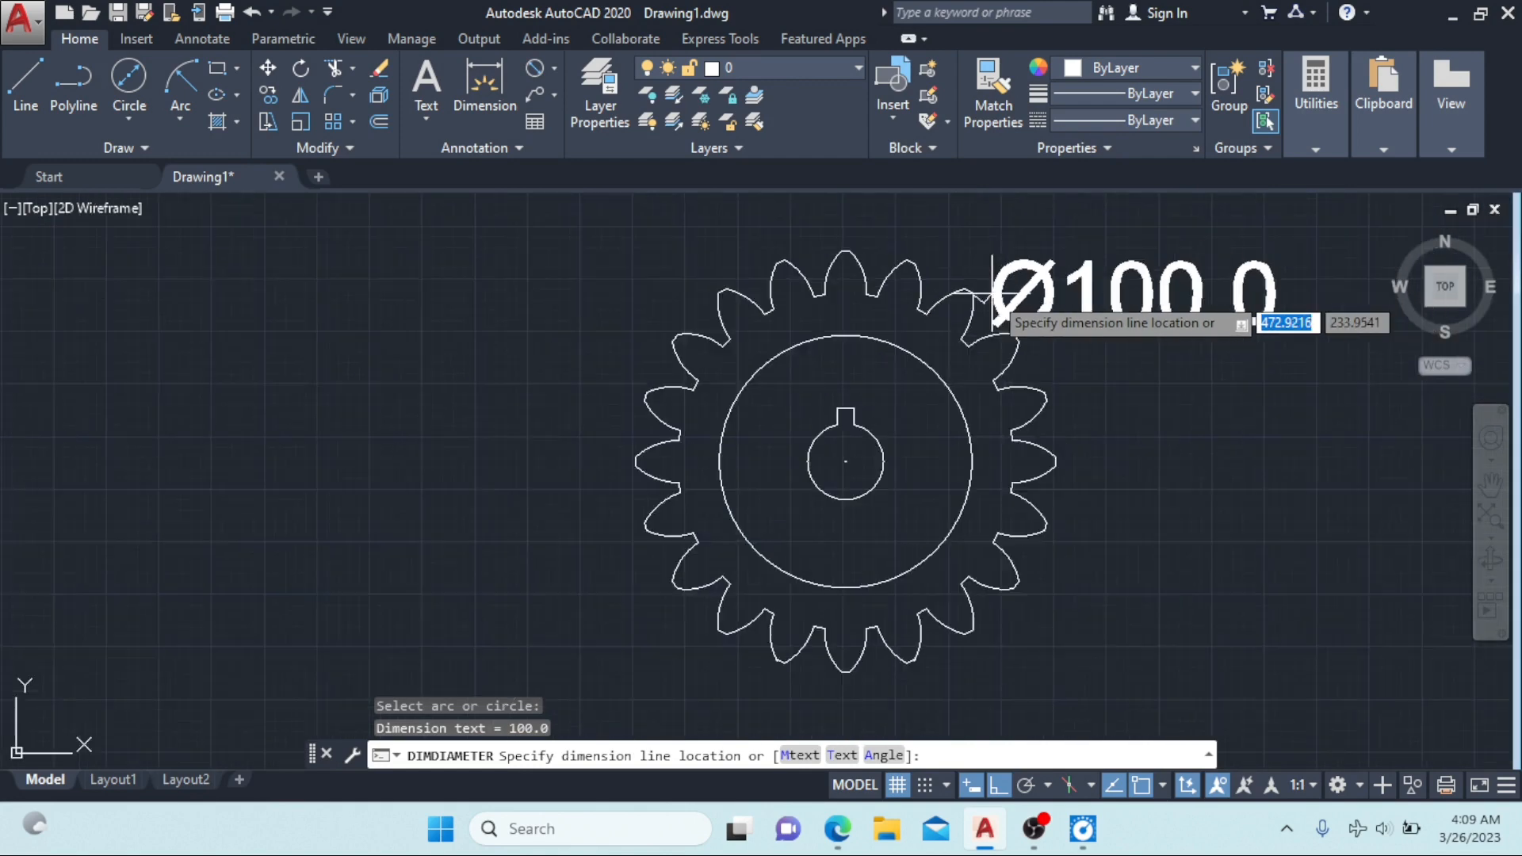
{"action": "left_click", "coordinate": [1061, 300]}
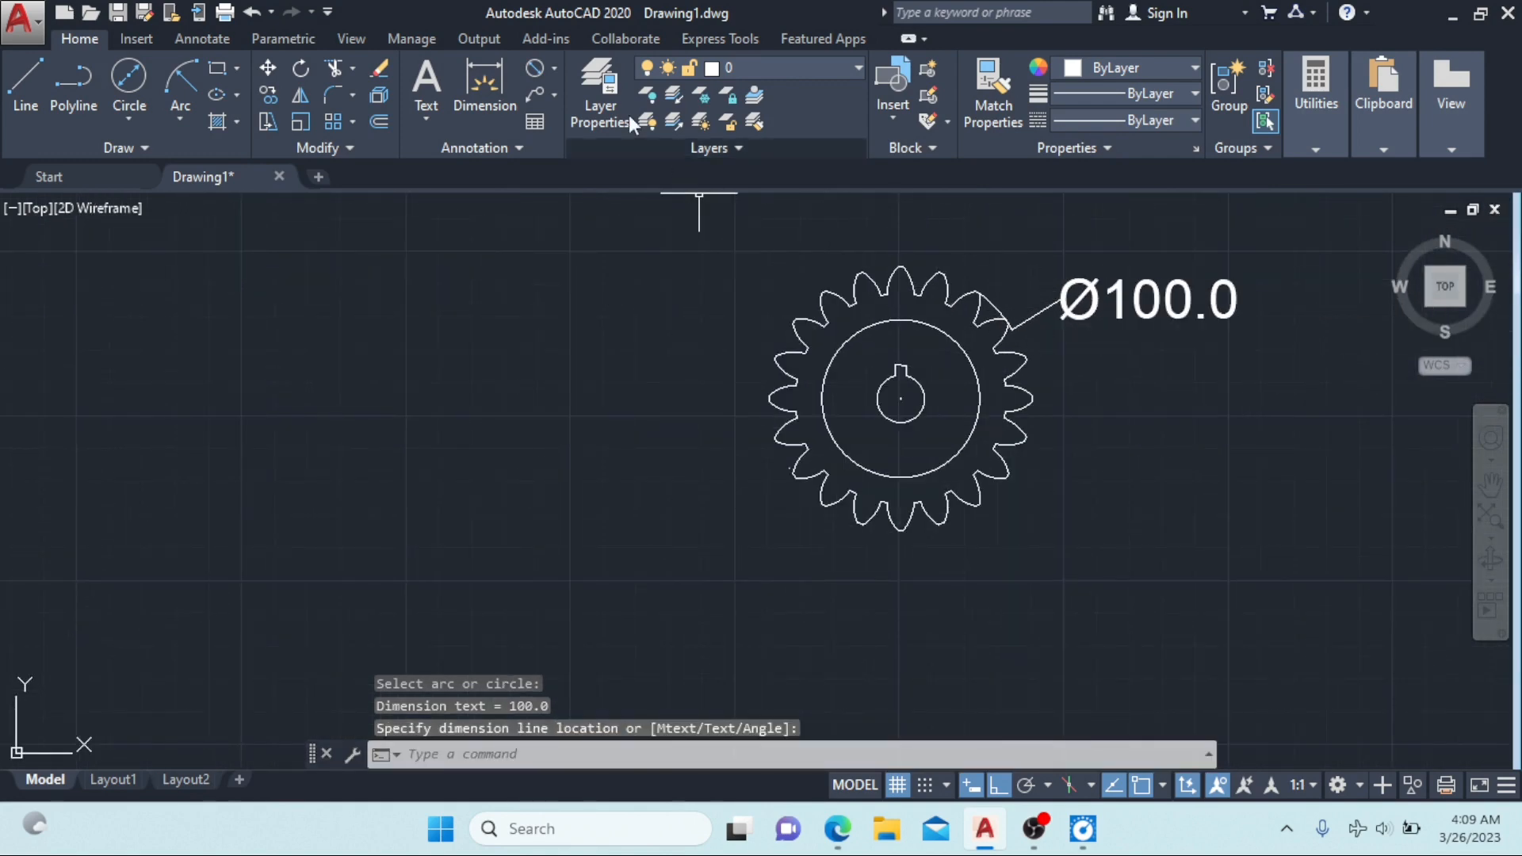
Step: Add diameter dimensions to the bore, placed to the gear's lower right, and to the root arc between two lower-left teeth, placed outside the gear
{"action": "left_click", "coordinate": [538, 68]}
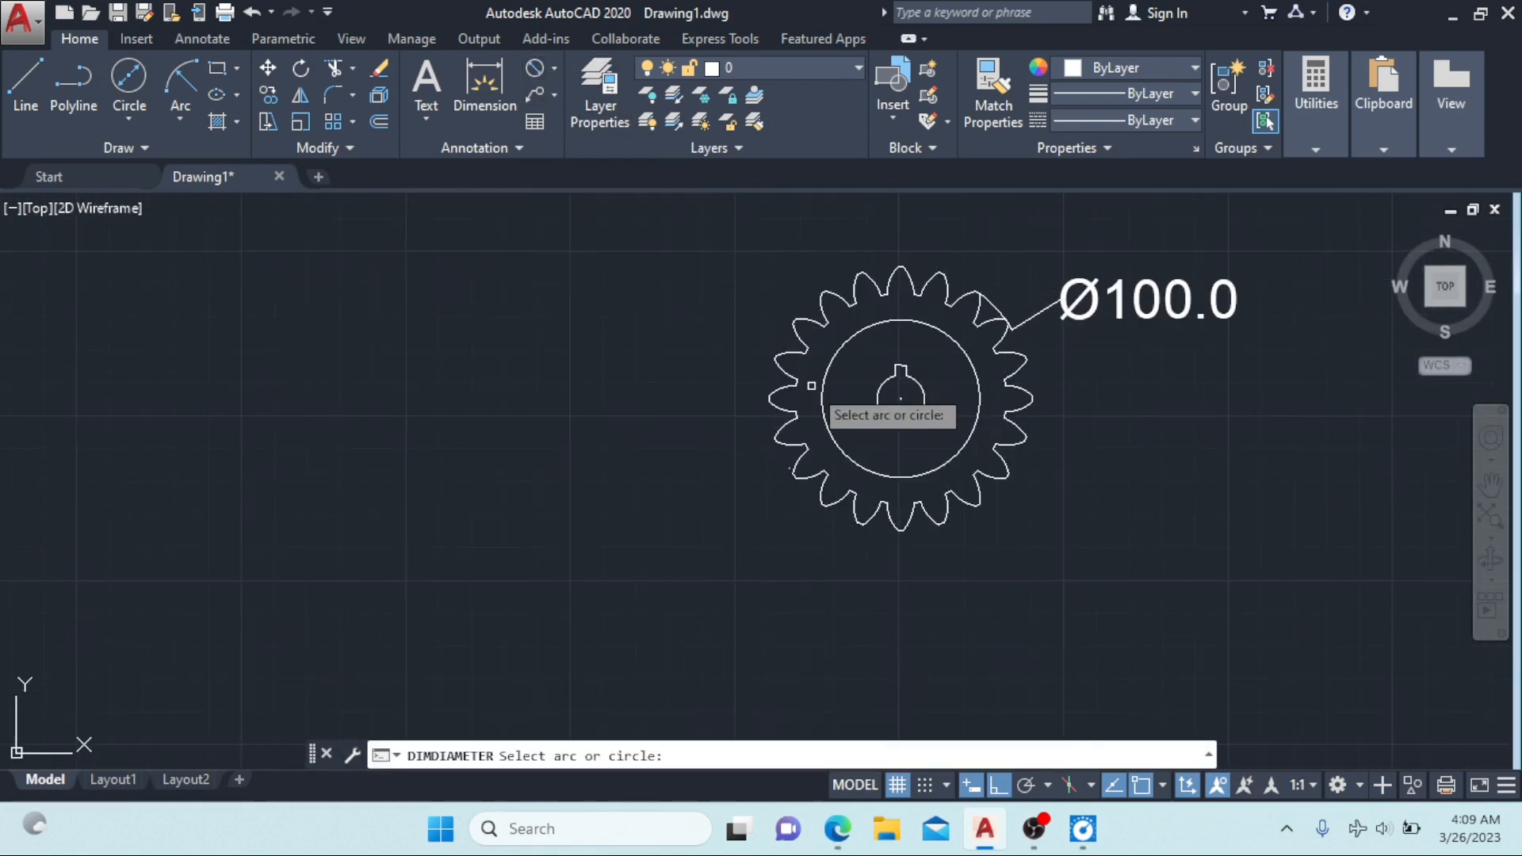
{"action": "left_click", "coordinate": [884, 417]}
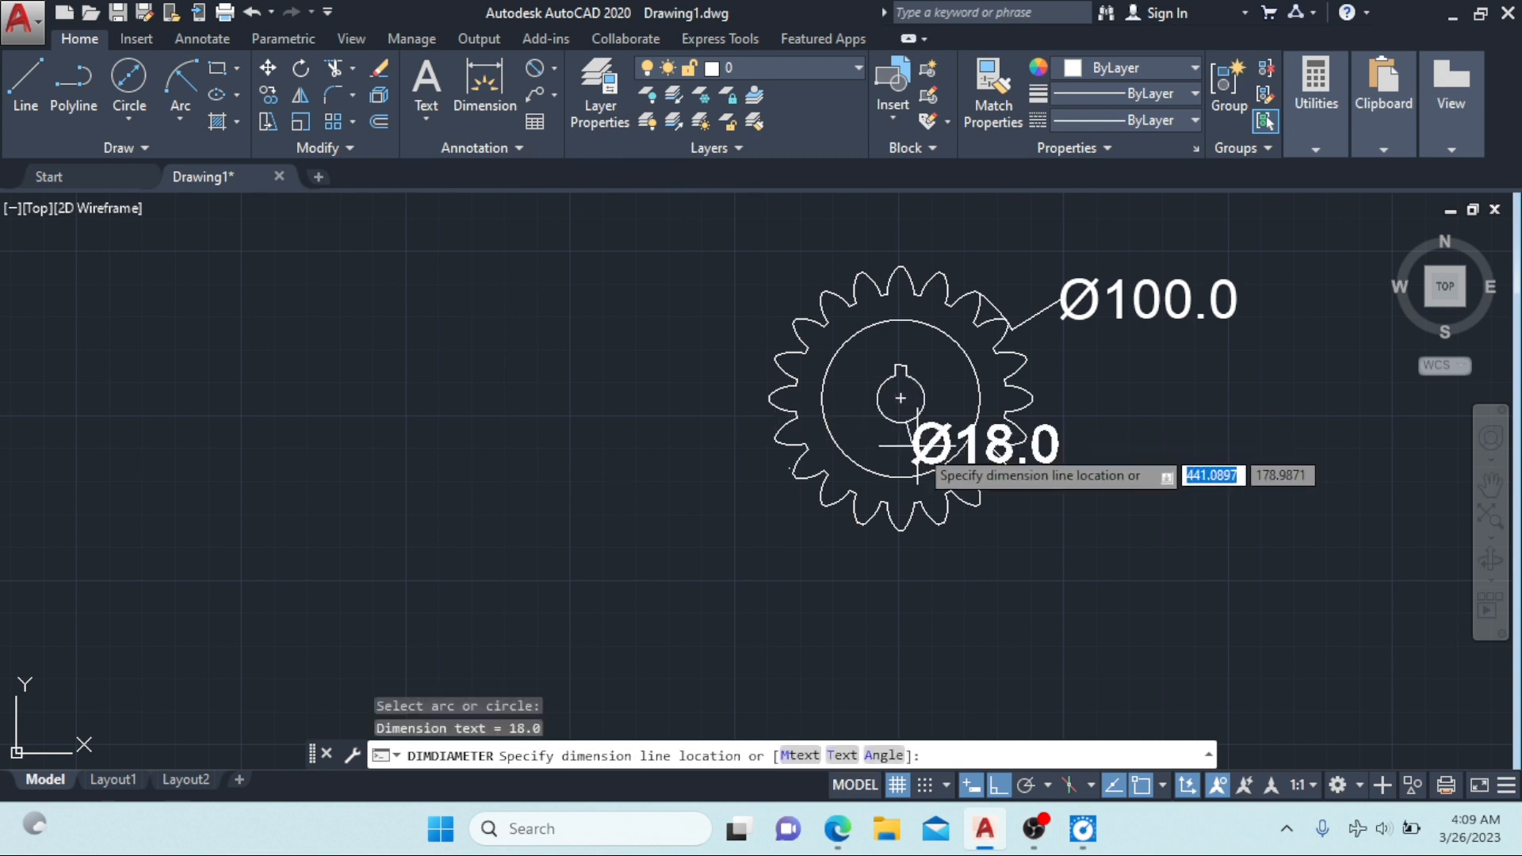
{"action": "left_click", "coordinate": [1041, 519]}
{"action": "scroll", "coordinate": [904, 489], "scroll_direction": "up", "scroll_amount": 4}
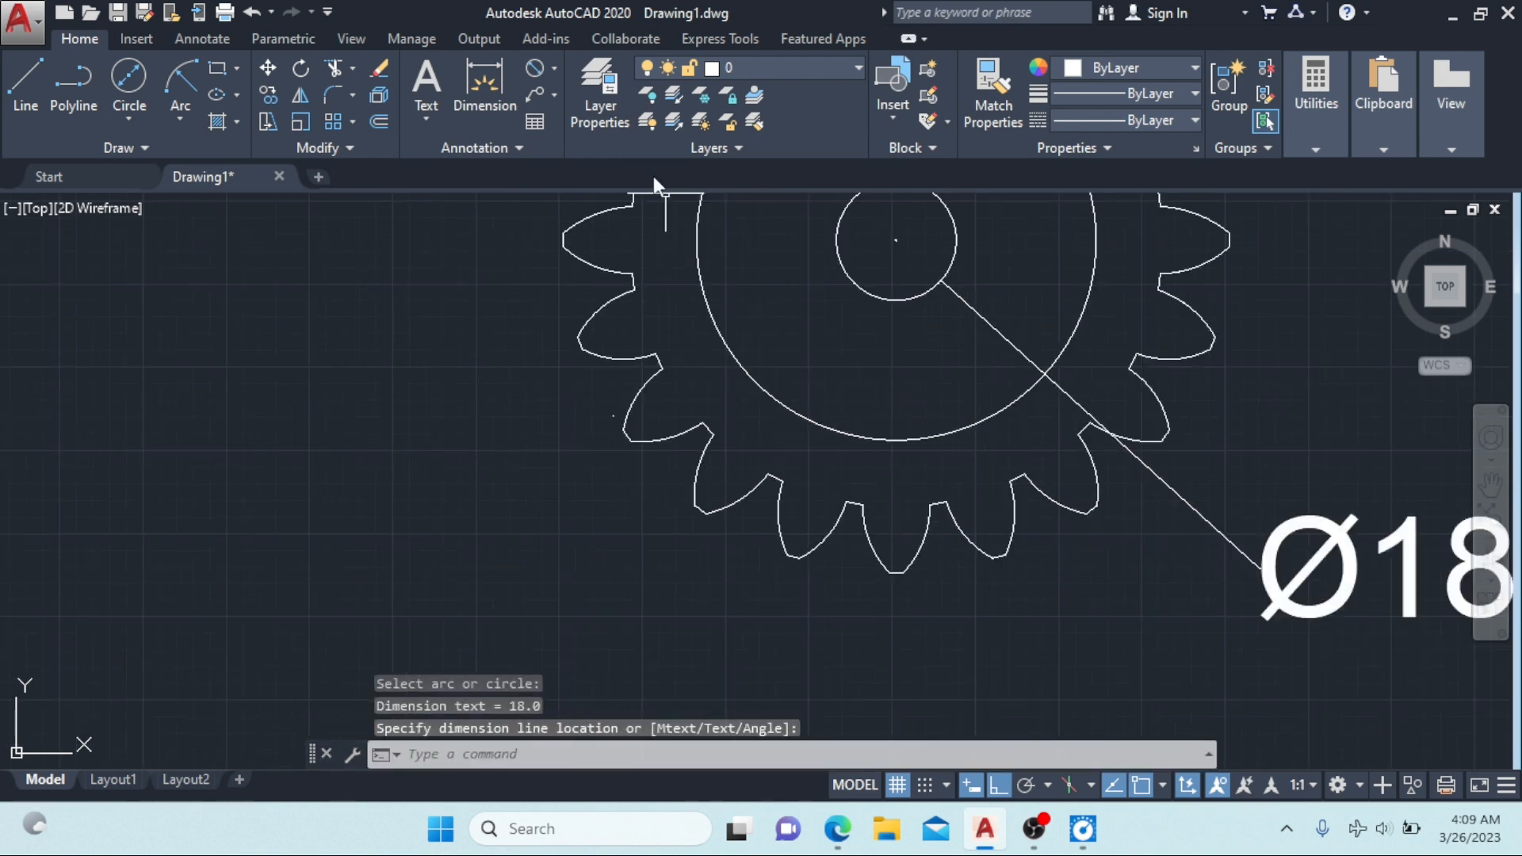
{"action": "left_click", "coordinate": [536, 68]}
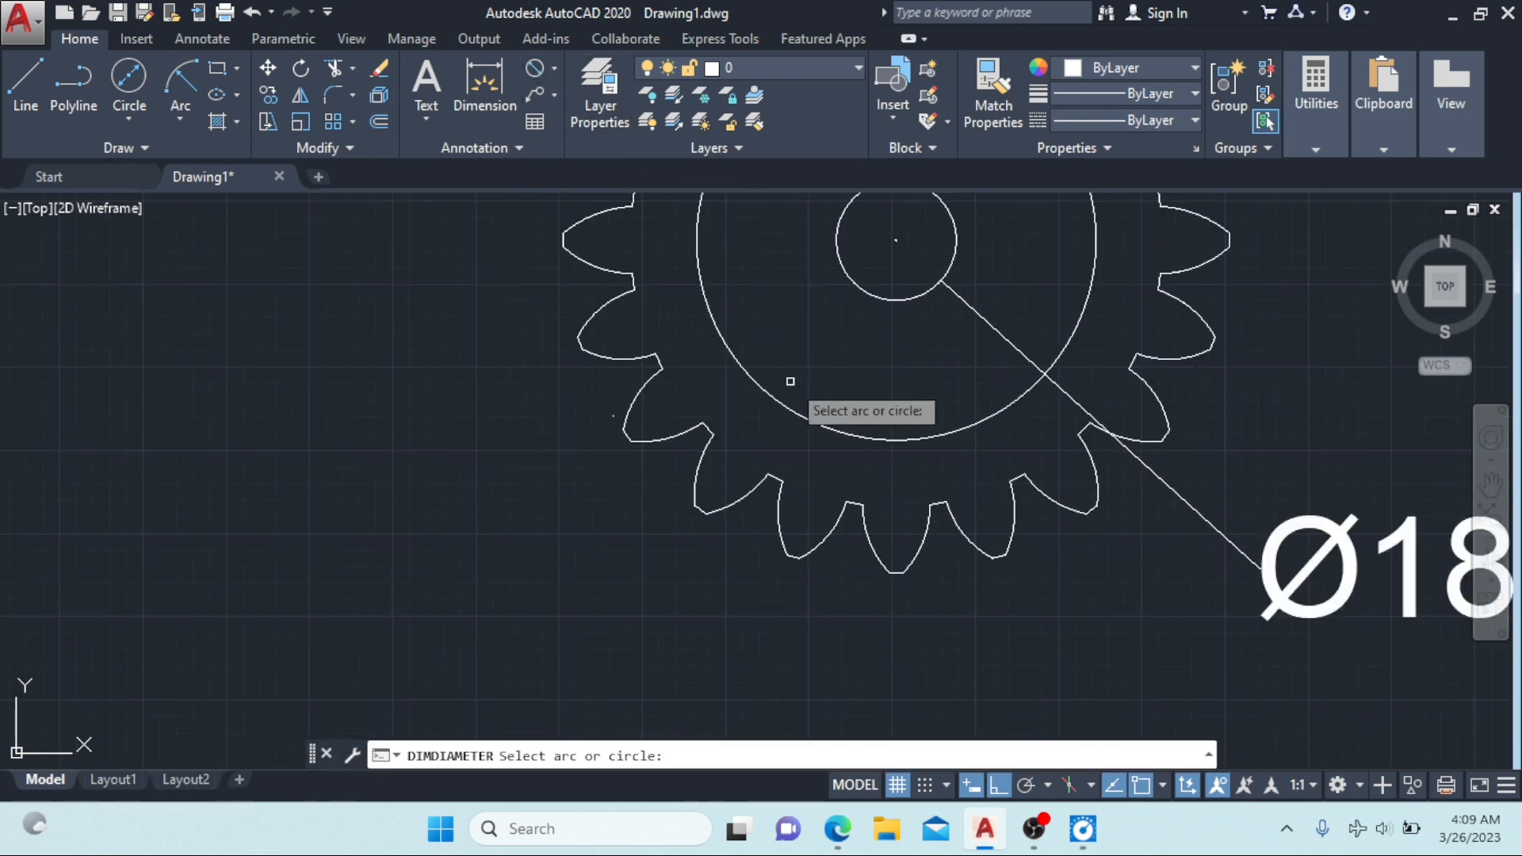
{"action": "left_click", "coordinate": [708, 430]}
{"action": "left_click", "coordinate": [487, 474]}
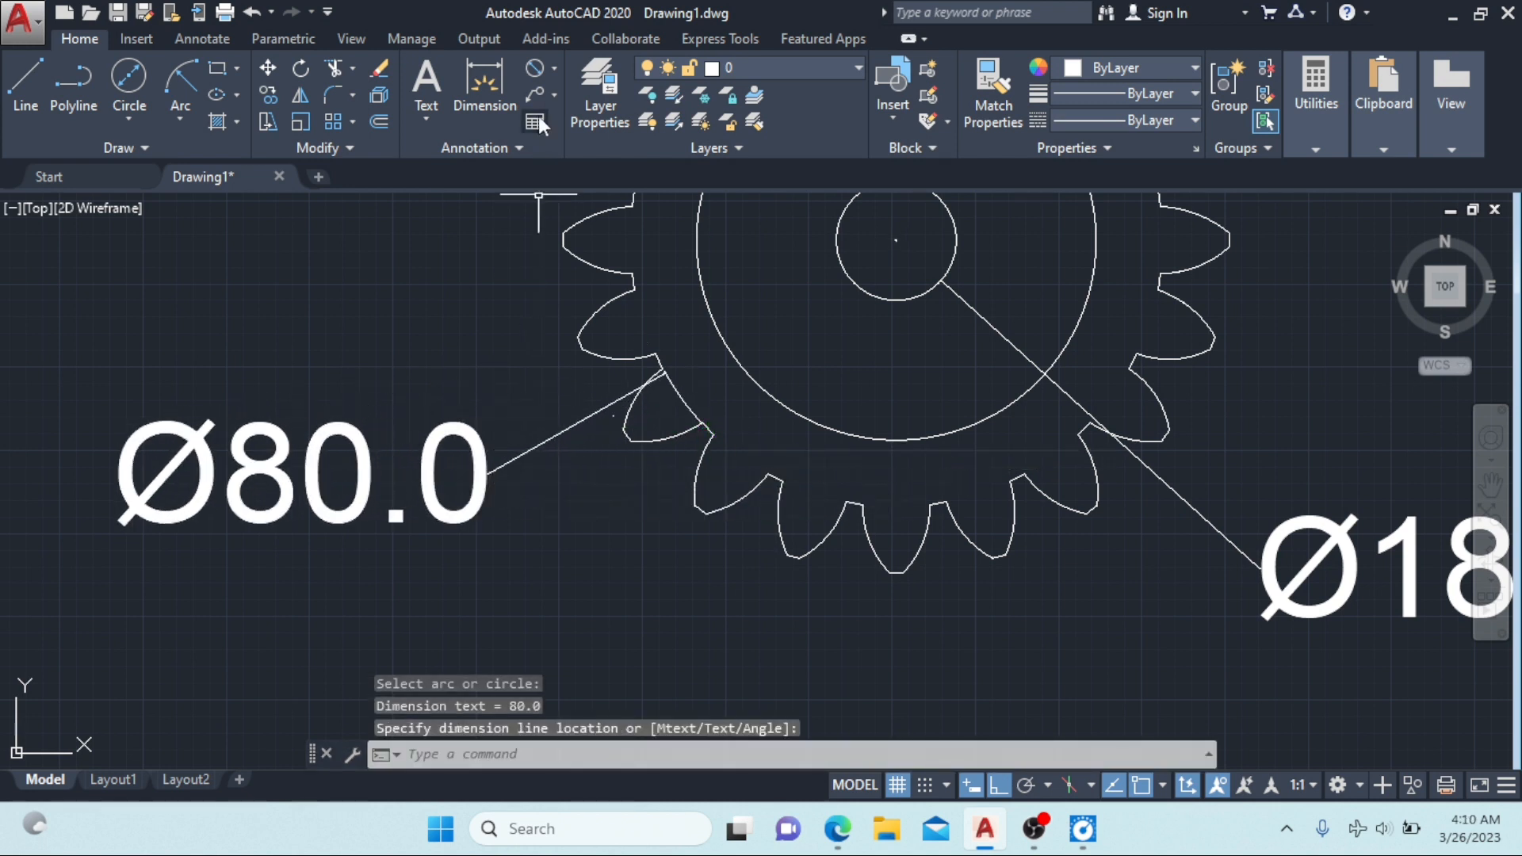
Step: Add a radius dimension to the curved flank of a lower-left tooth, placing its text below the gear
{"action": "left_click", "coordinate": [555, 70]}
{"action": "left_click", "coordinate": [578, 290]}
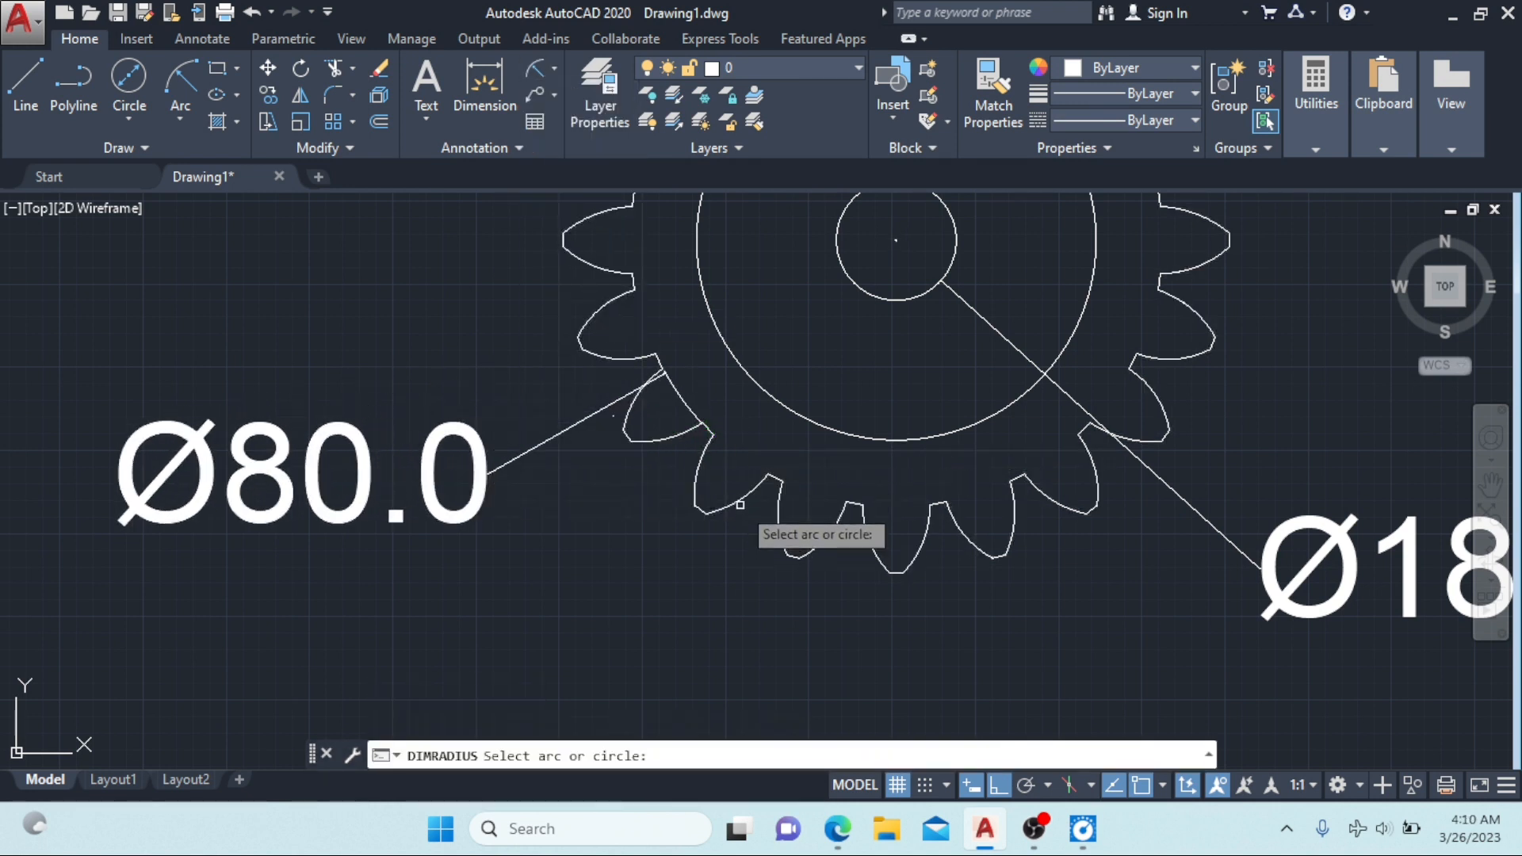
{"action": "left_click", "coordinate": [739, 505]}
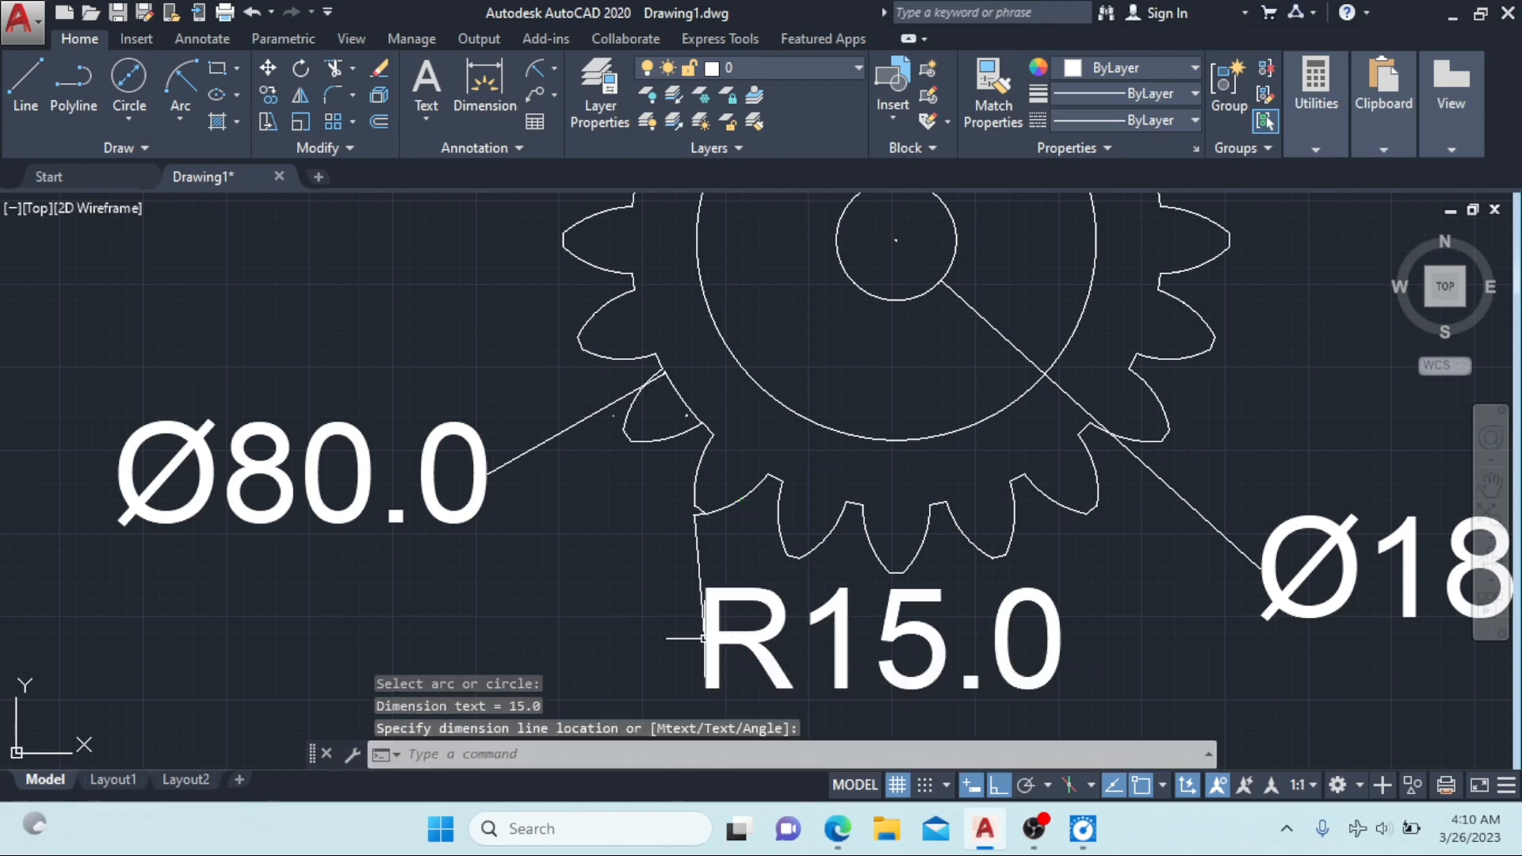
Step: Measure the height of the keyway's left side with a linear dimension, without placing it
{"action": "scroll", "coordinate": [702, 639], "scroll_direction": "down", "scroll_amount": 5}
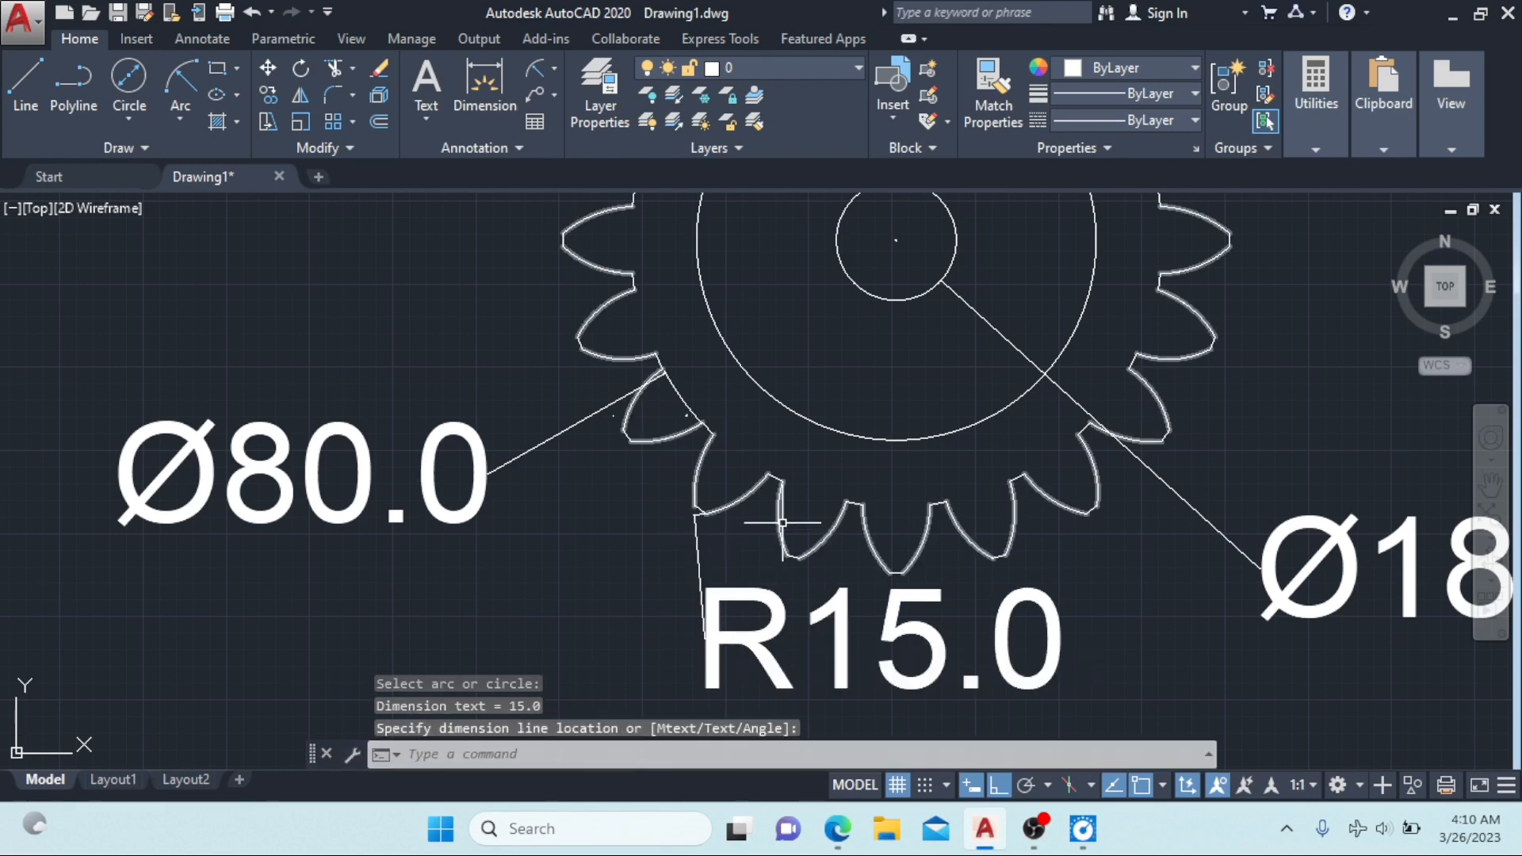
{"action": "left_click", "coordinate": [557, 65]}
{"action": "left_click", "coordinate": [574, 99]}
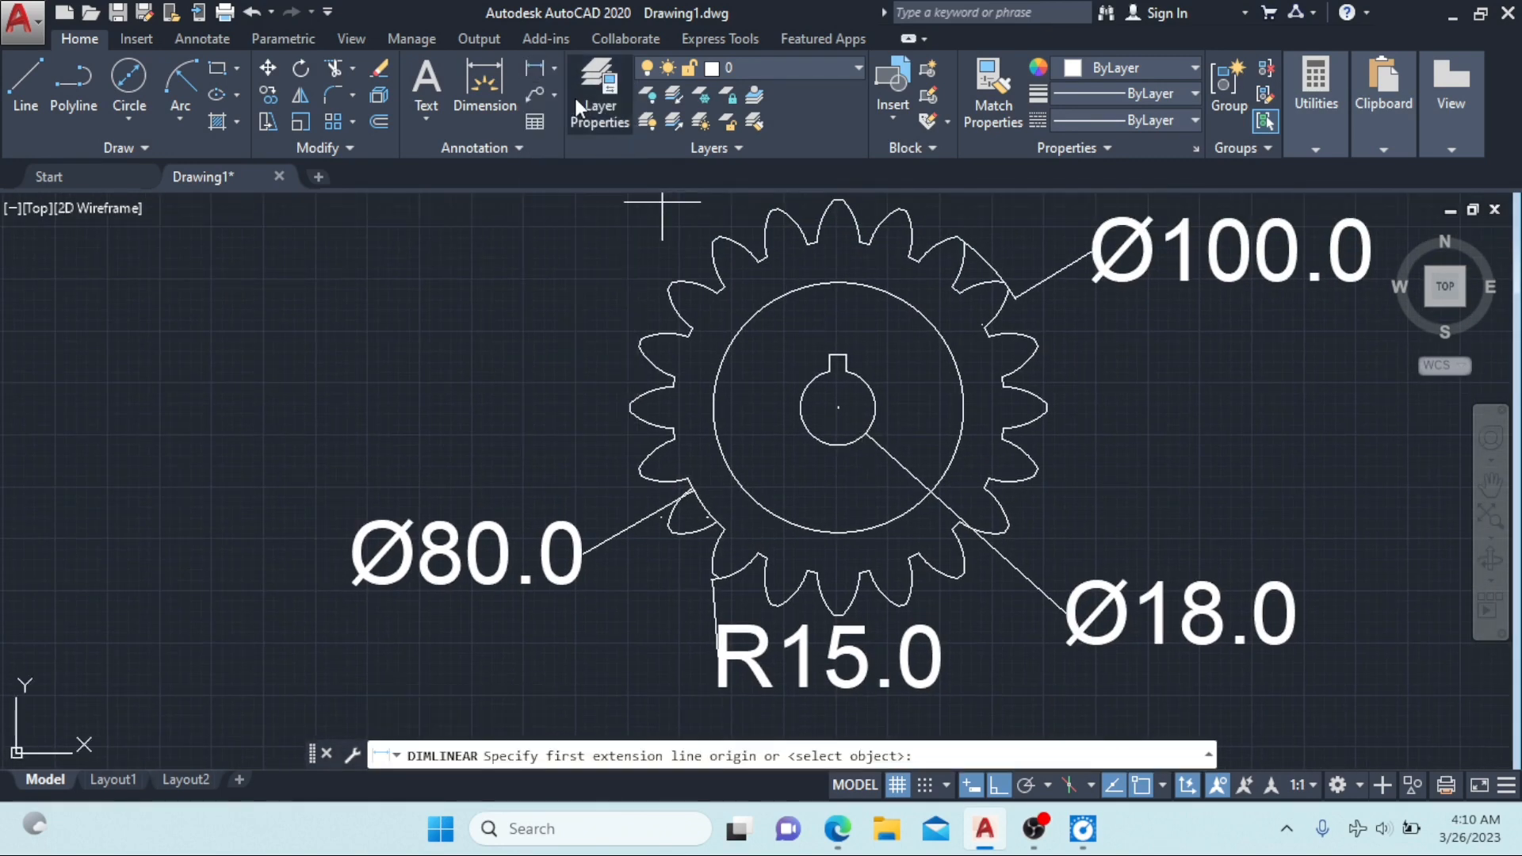
{"action": "left_click", "coordinate": [554, 68]}
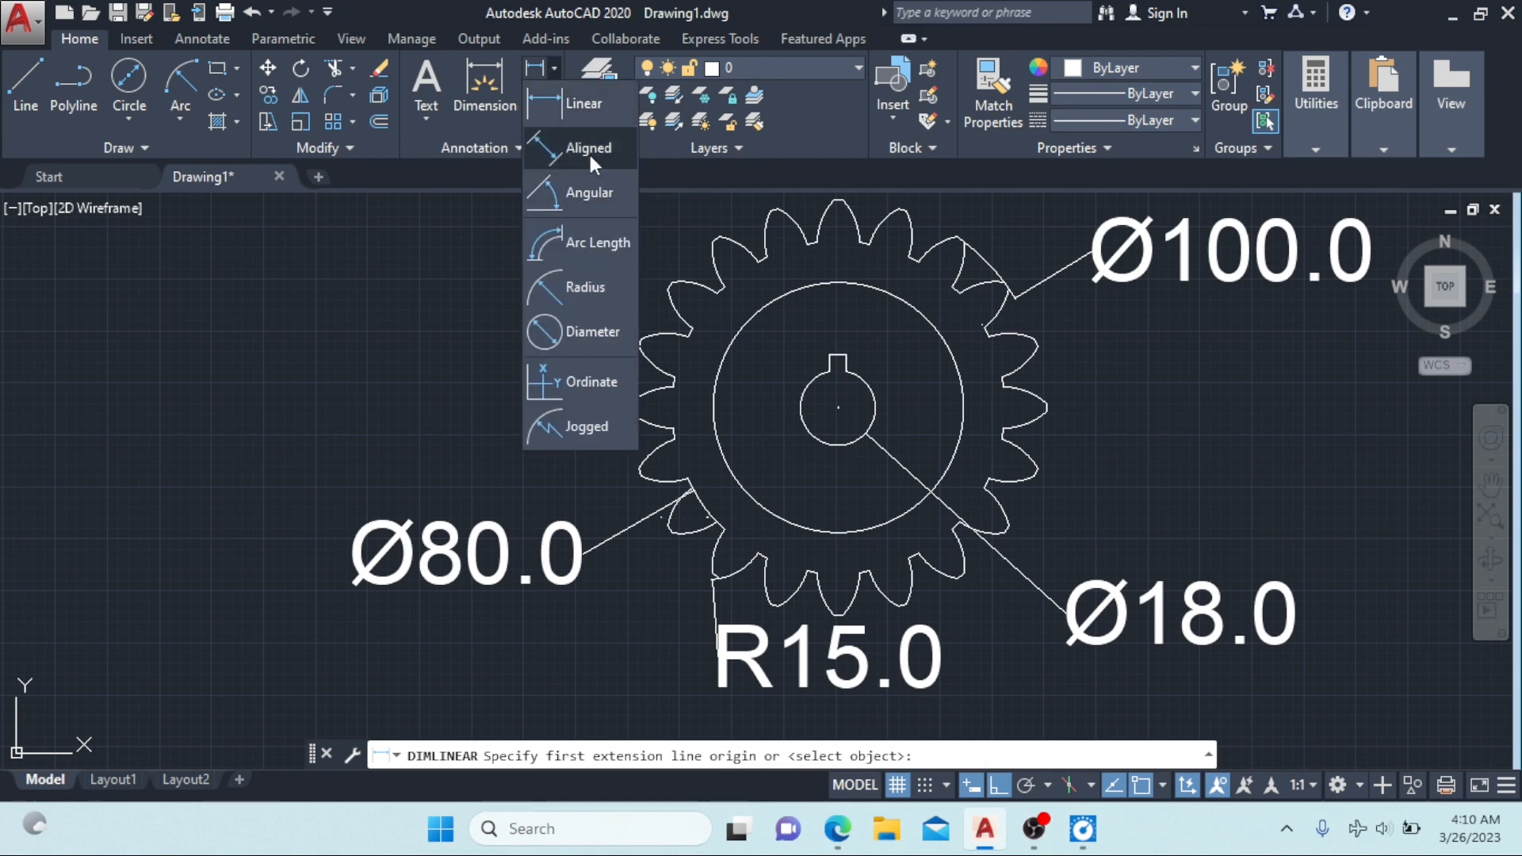
{"action": "left_click", "coordinate": [584, 119]}
{"action": "scroll", "coordinate": [877, 381], "scroll_direction": "up", "scroll_amount": 4}
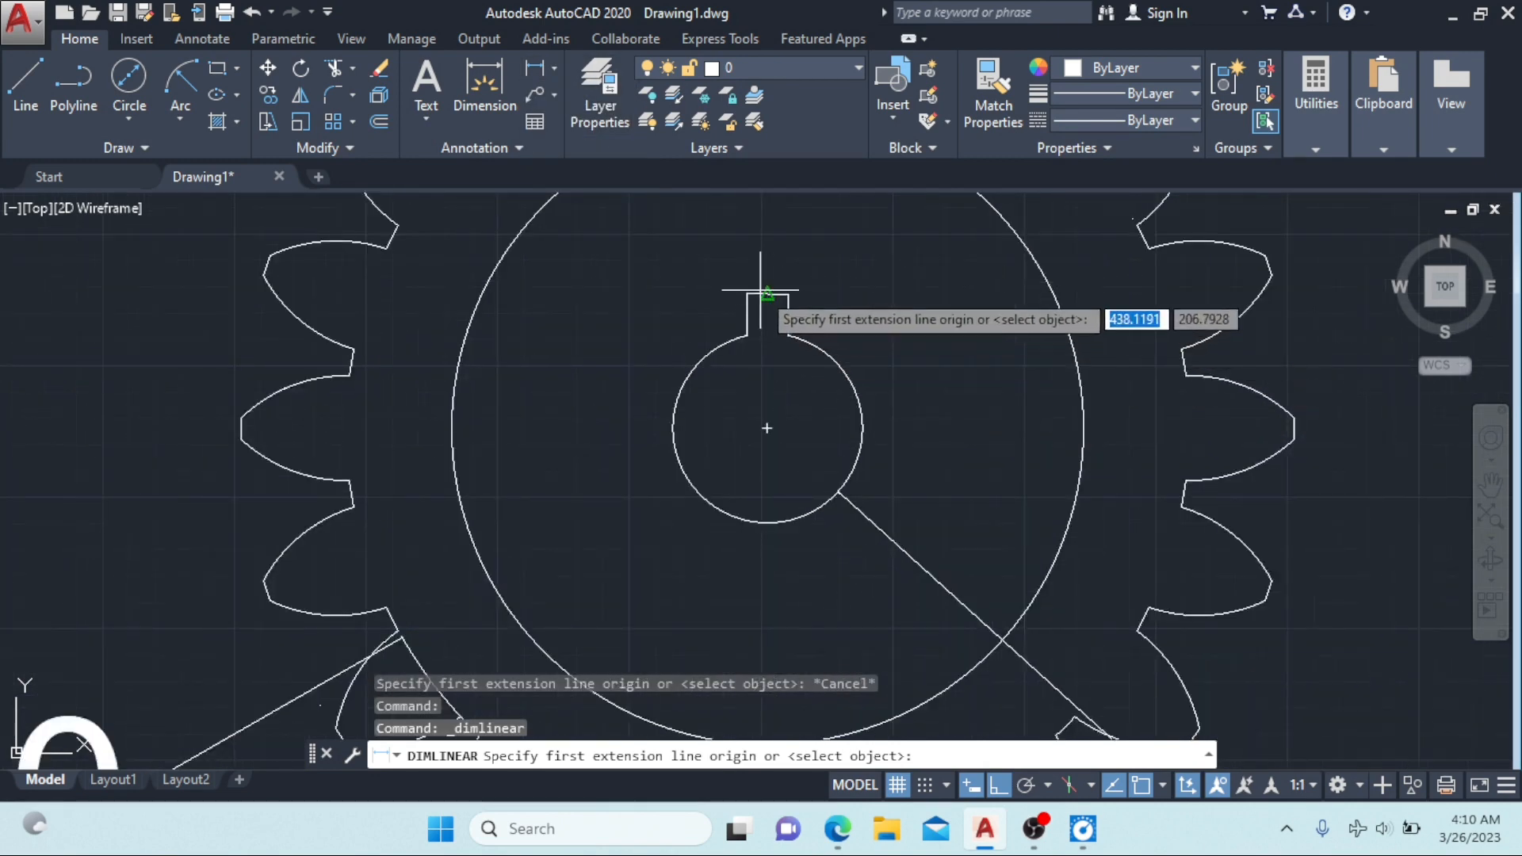
{"action": "left_click", "coordinate": [746, 295]}
{"action": "left_click", "coordinate": [746, 336]}
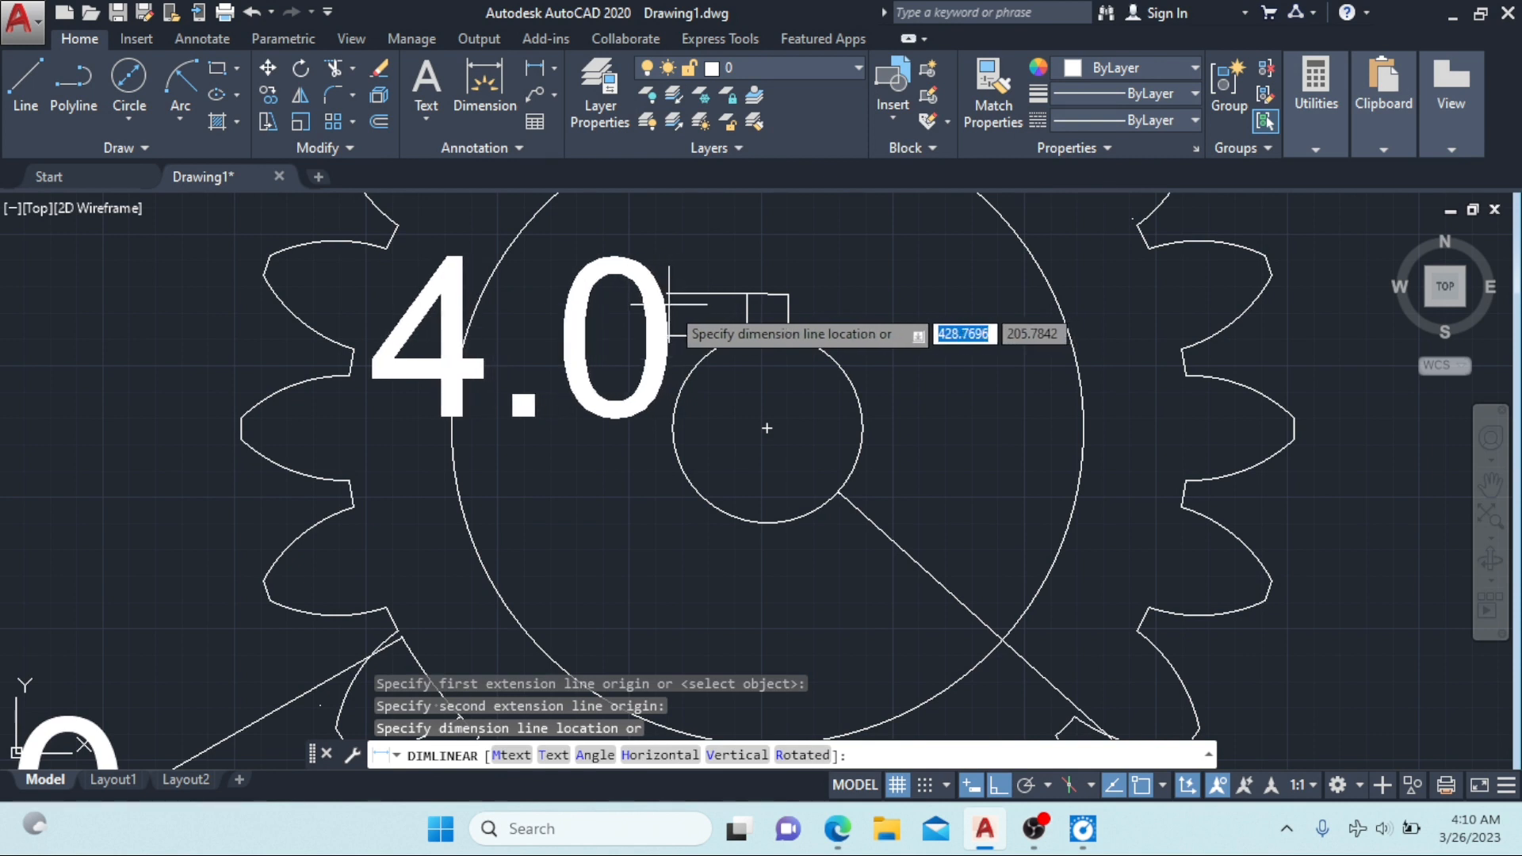
{"action": "key", "text": "Escape"}
Step: Measure the width of the keyway's top edge with a linear dimension, without placing it
{"action": "left_click", "coordinate": [533, 68]}
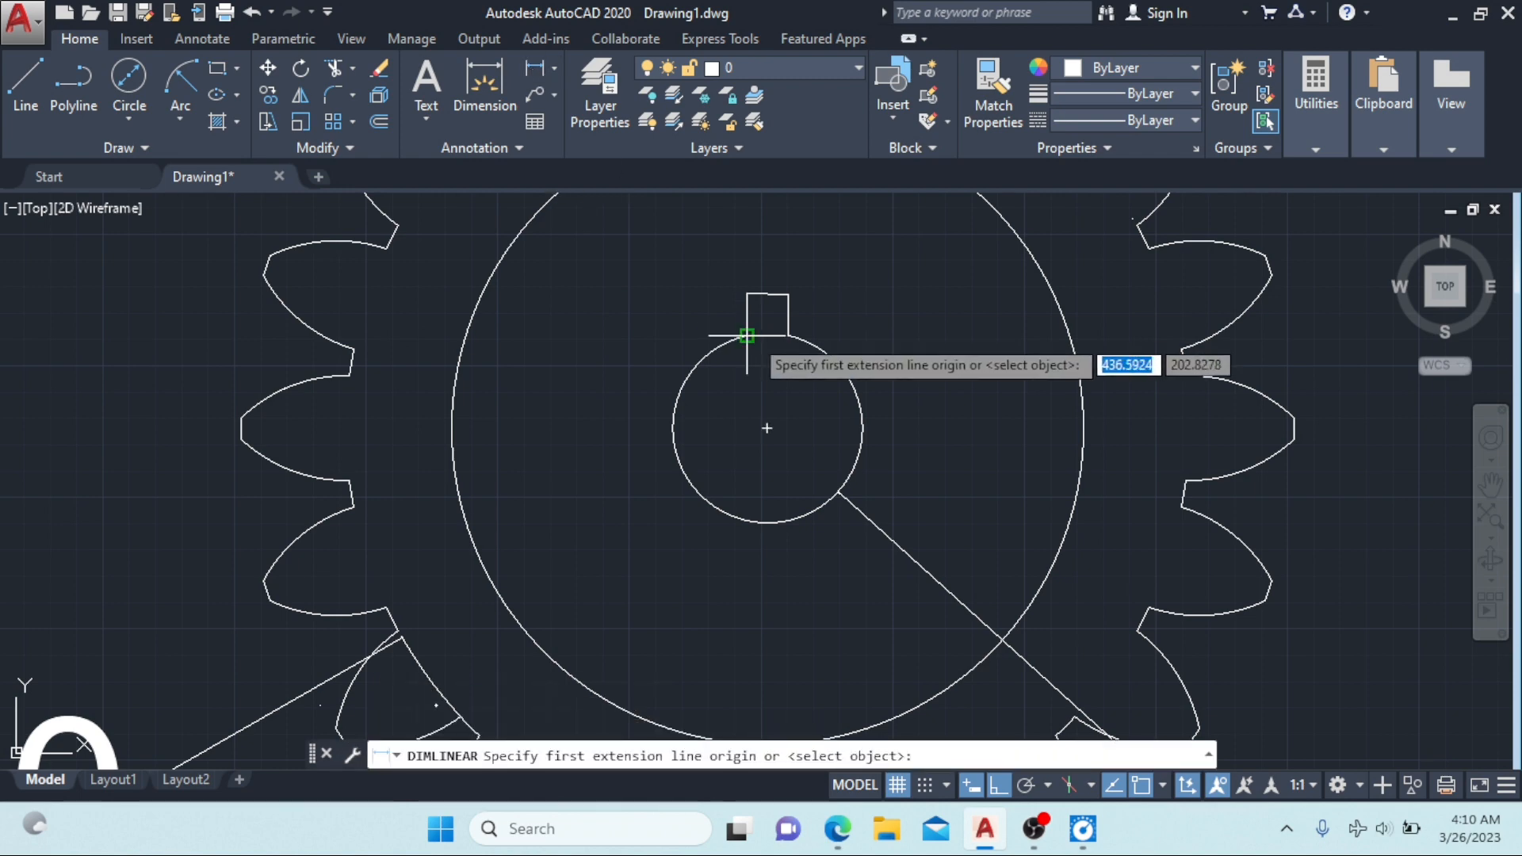
{"action": "left_click", "coordinate": [747, 293]}
{"action": "left_click", "coordinate": [789, 294]}
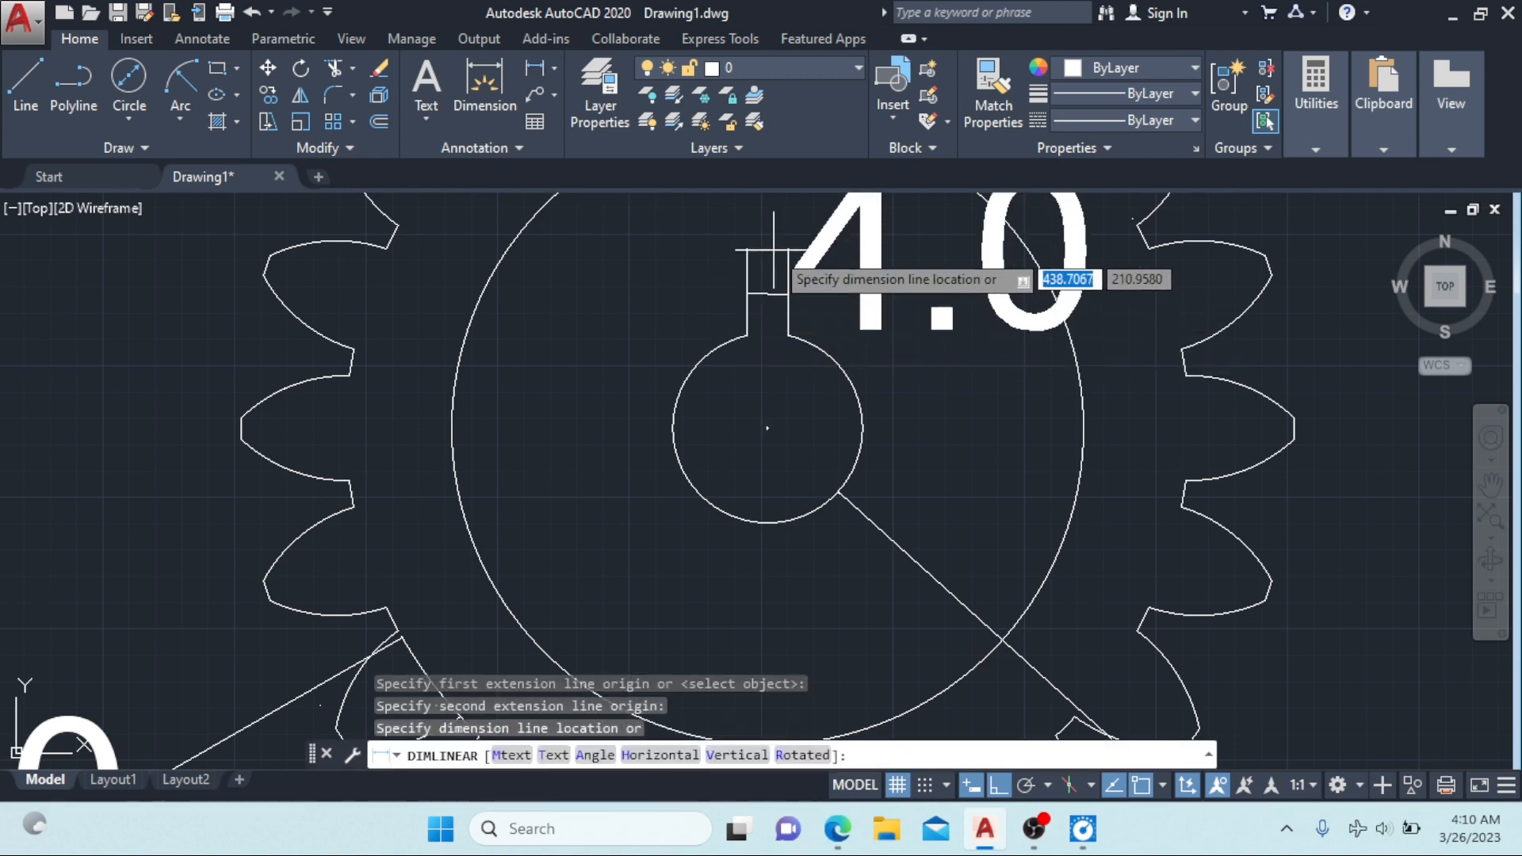
{"action": "key", "text": "Escape"}
{"action": "scroll", "coordinate": [781, 269], "scroll_direction": "down", "scroll_amount": 8}
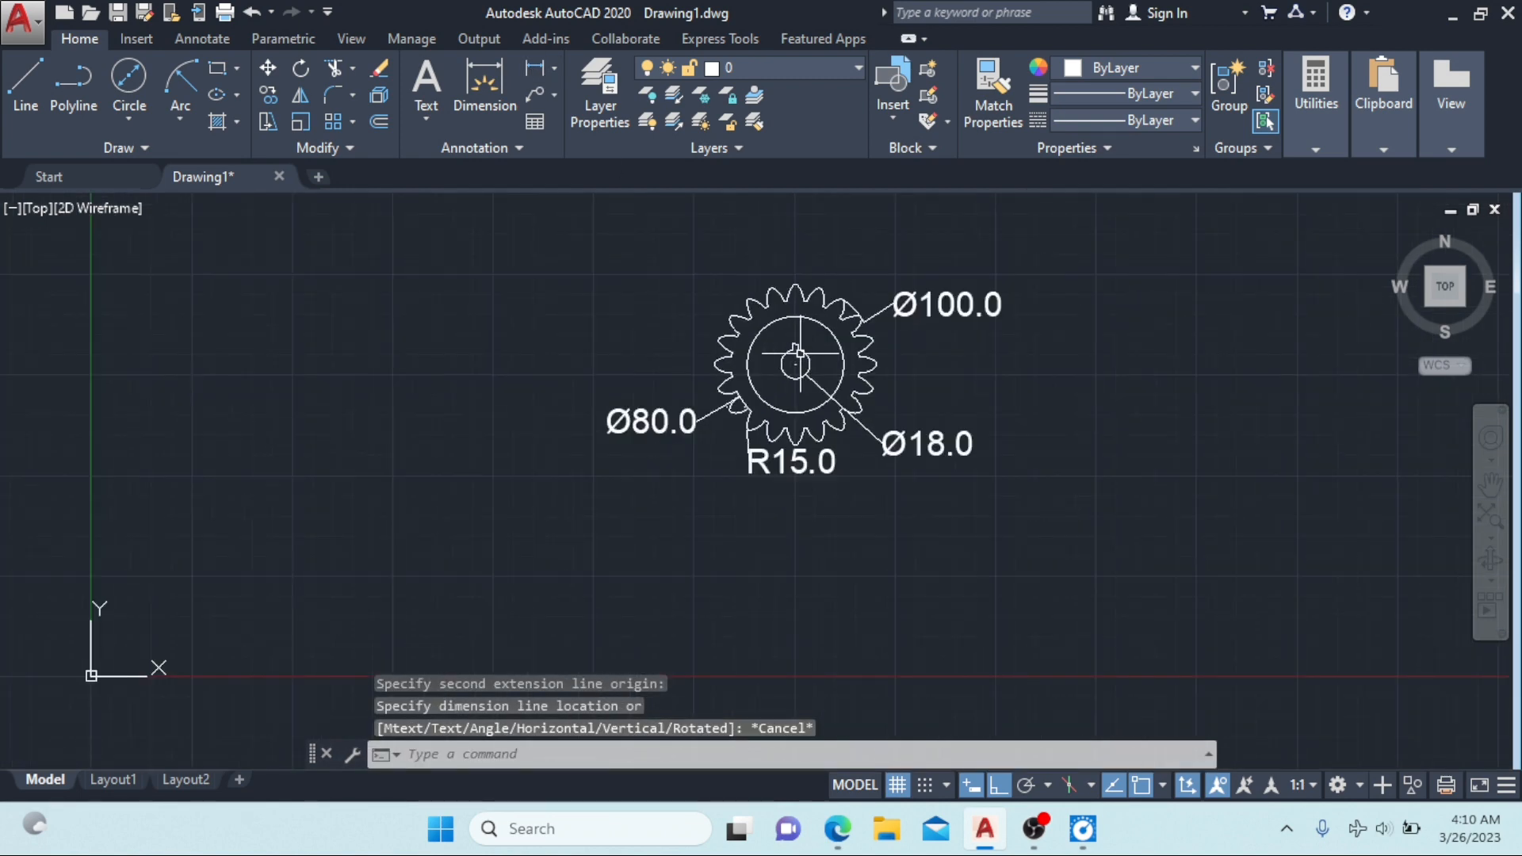
{"action": "mouse_move", "coordinate": [809, 353]}
{"action": "middle_mouse_down"}
{"action": "mouse_move", "coordinate": [810, 326]}
{"action": "mouse_move", "coordinate": [806, 374]}
{"action": "middle_mouse_up"}
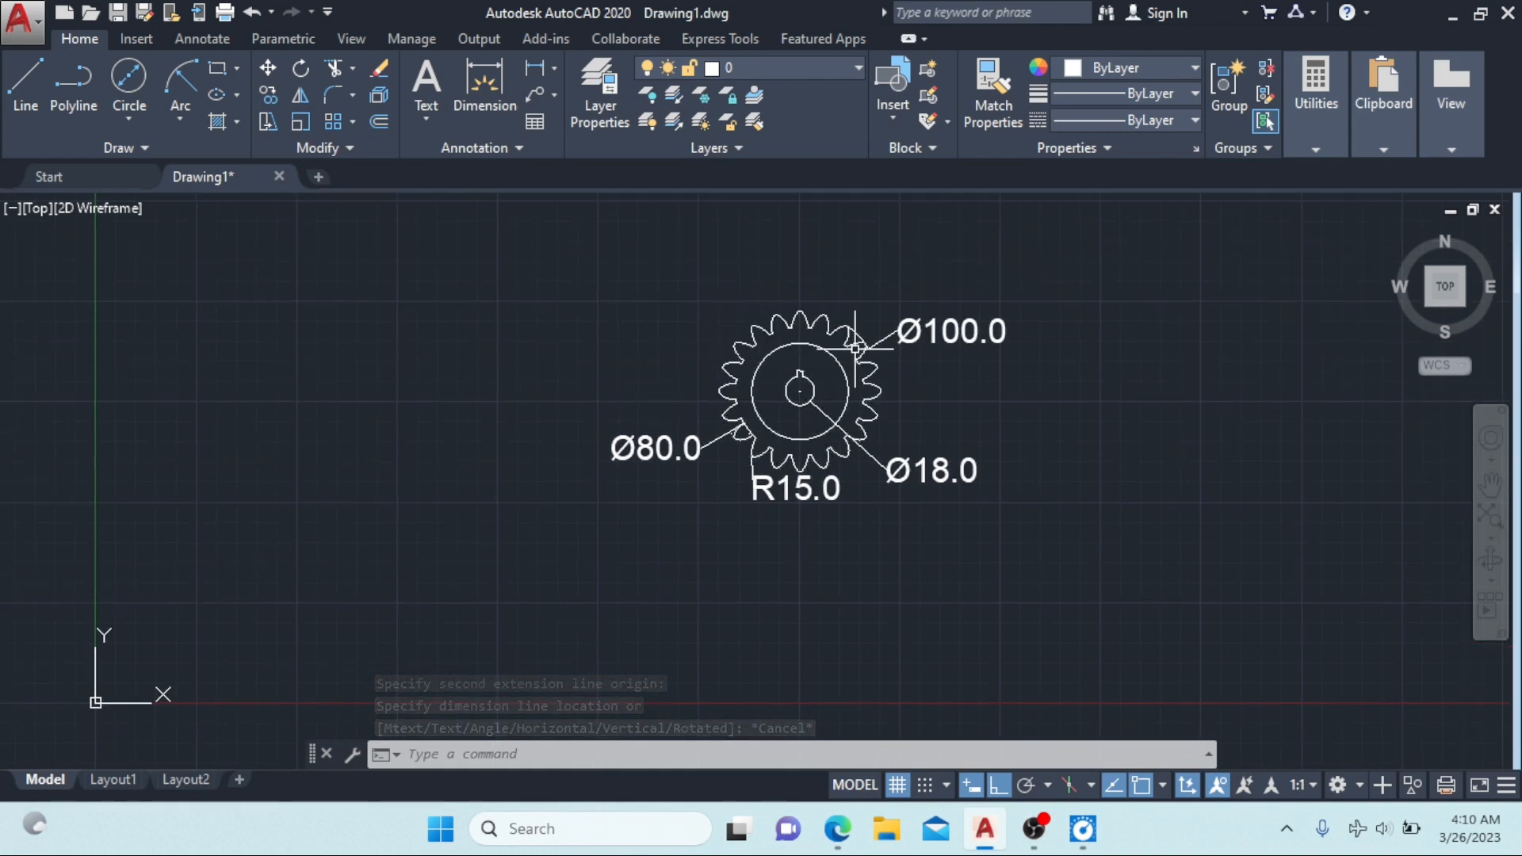
{"action": "scroll", "coordinate": [830, 415], "scroll_direction": "up", "scroll_amount": 6}
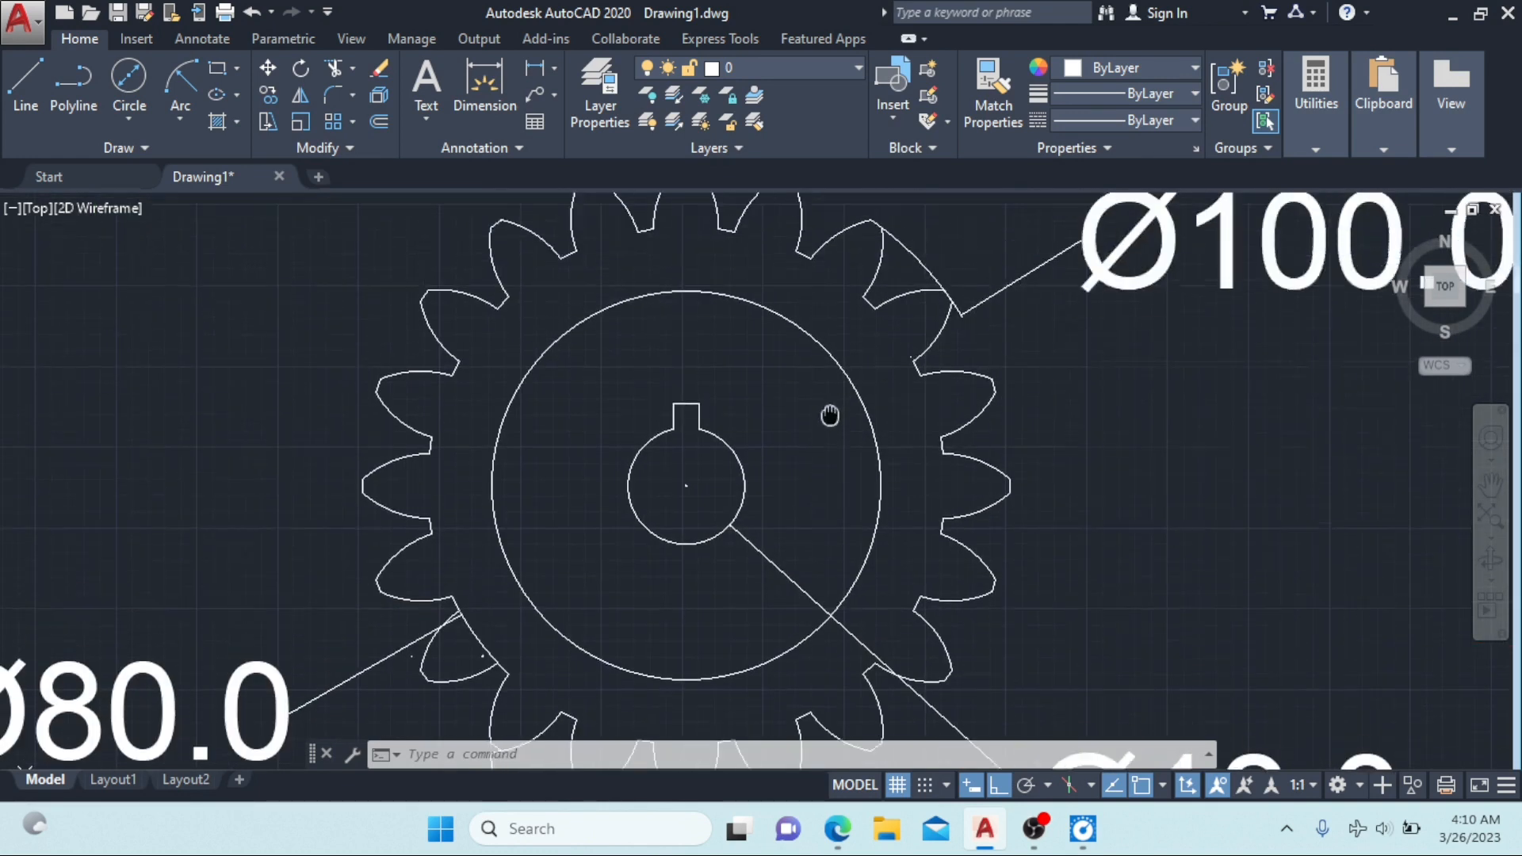
{"action": "scroll", "coordinate": [829, 415], "scroll_direction": "down", "scroll_amount": 3}
{"action": "scroll", "coordinate": [996, 419], "scroll_direction": "up", "scroll_amount": 1}
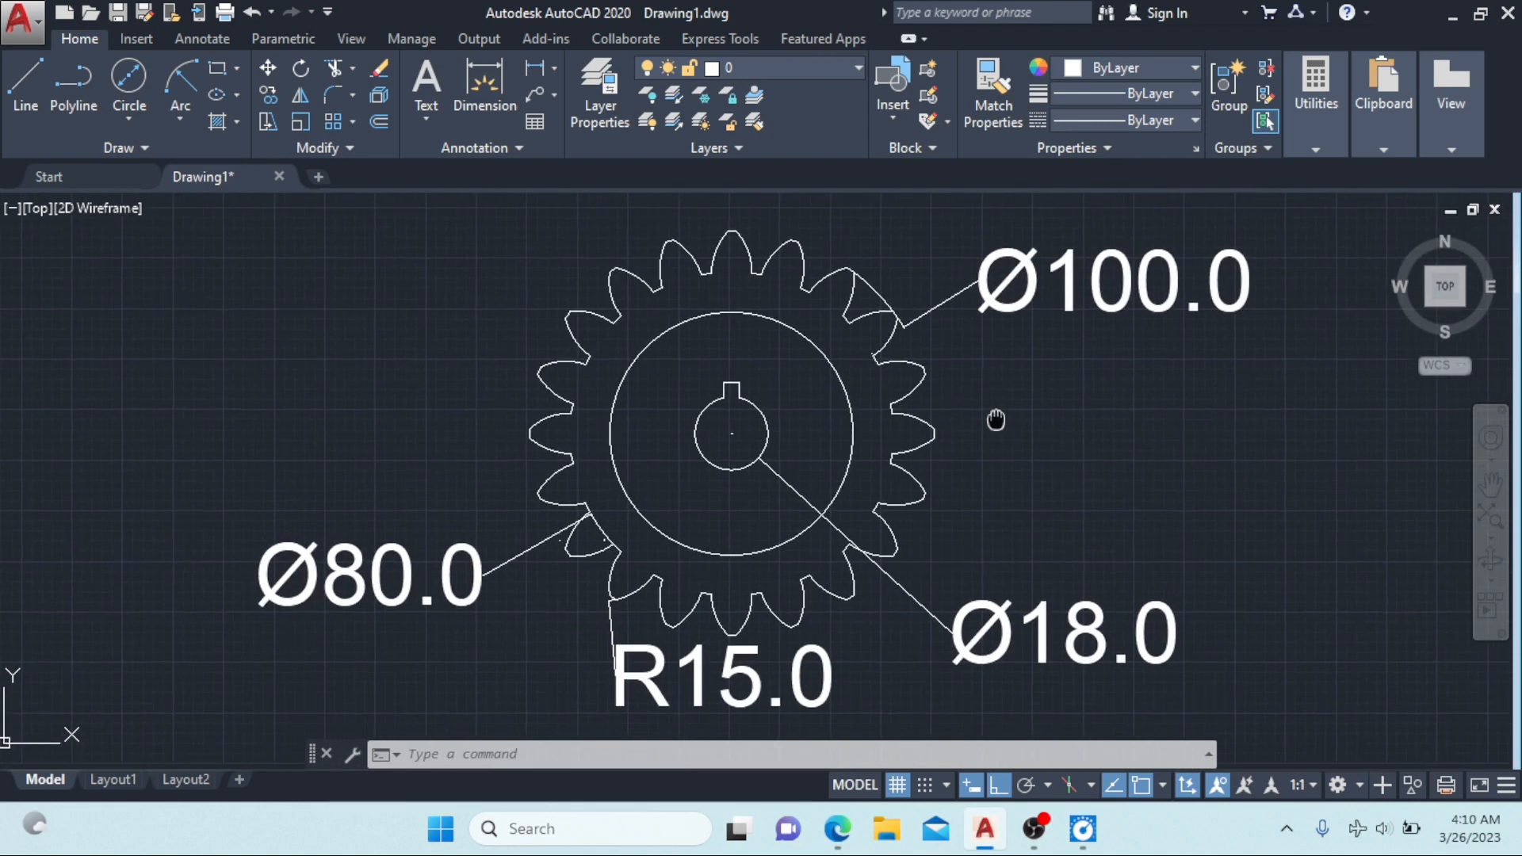